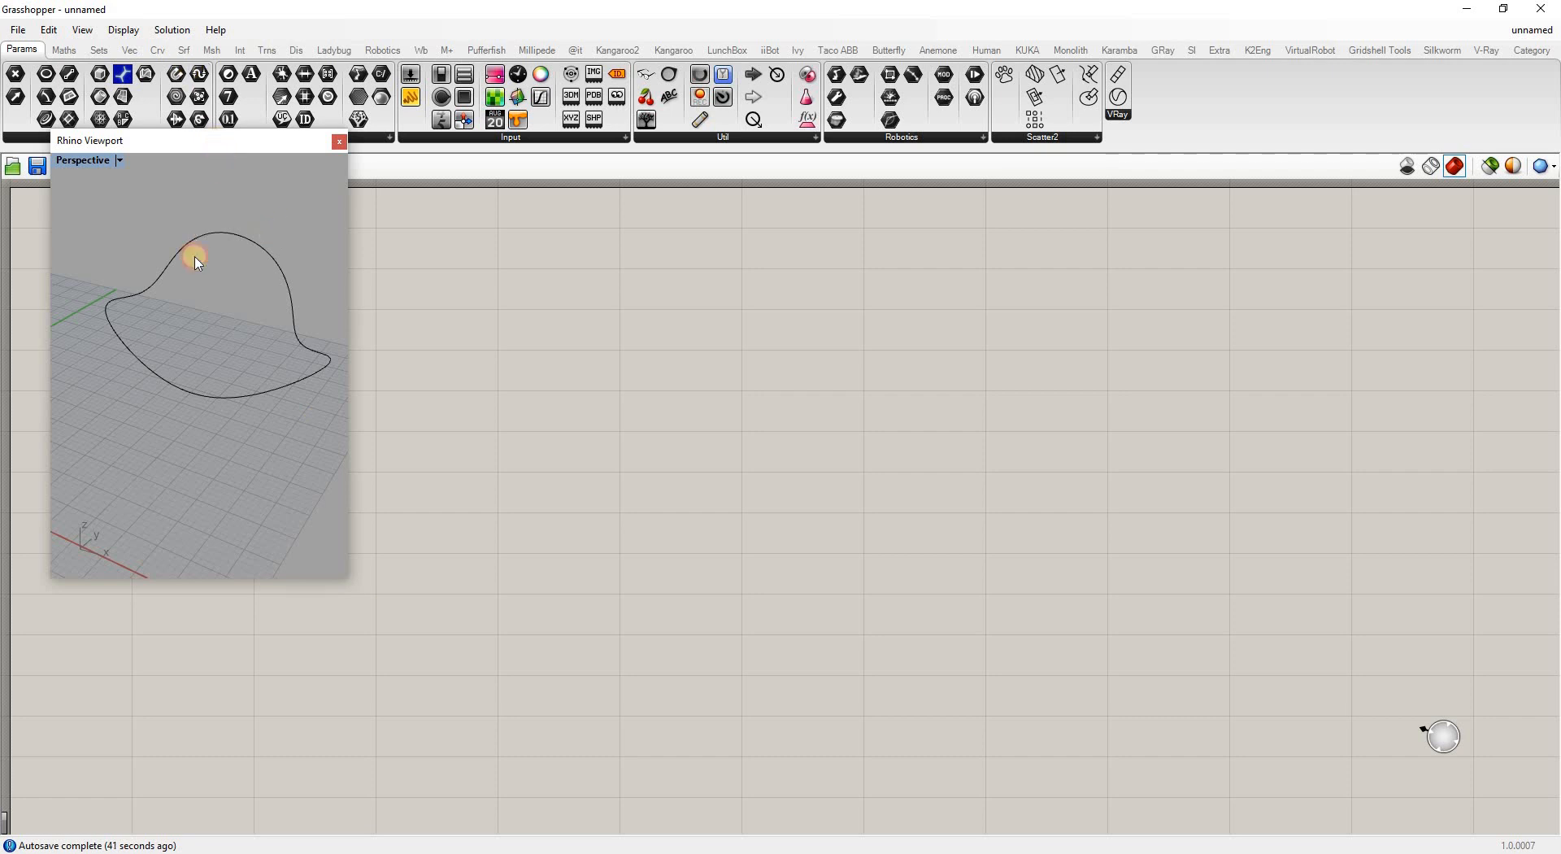
Reposition the floating Rhino viewport and orbit around the freeform curve to inspect it
{"action": "left_click_drag", "start_coordinate": [222, 140], "coordinate": [183, 253]}
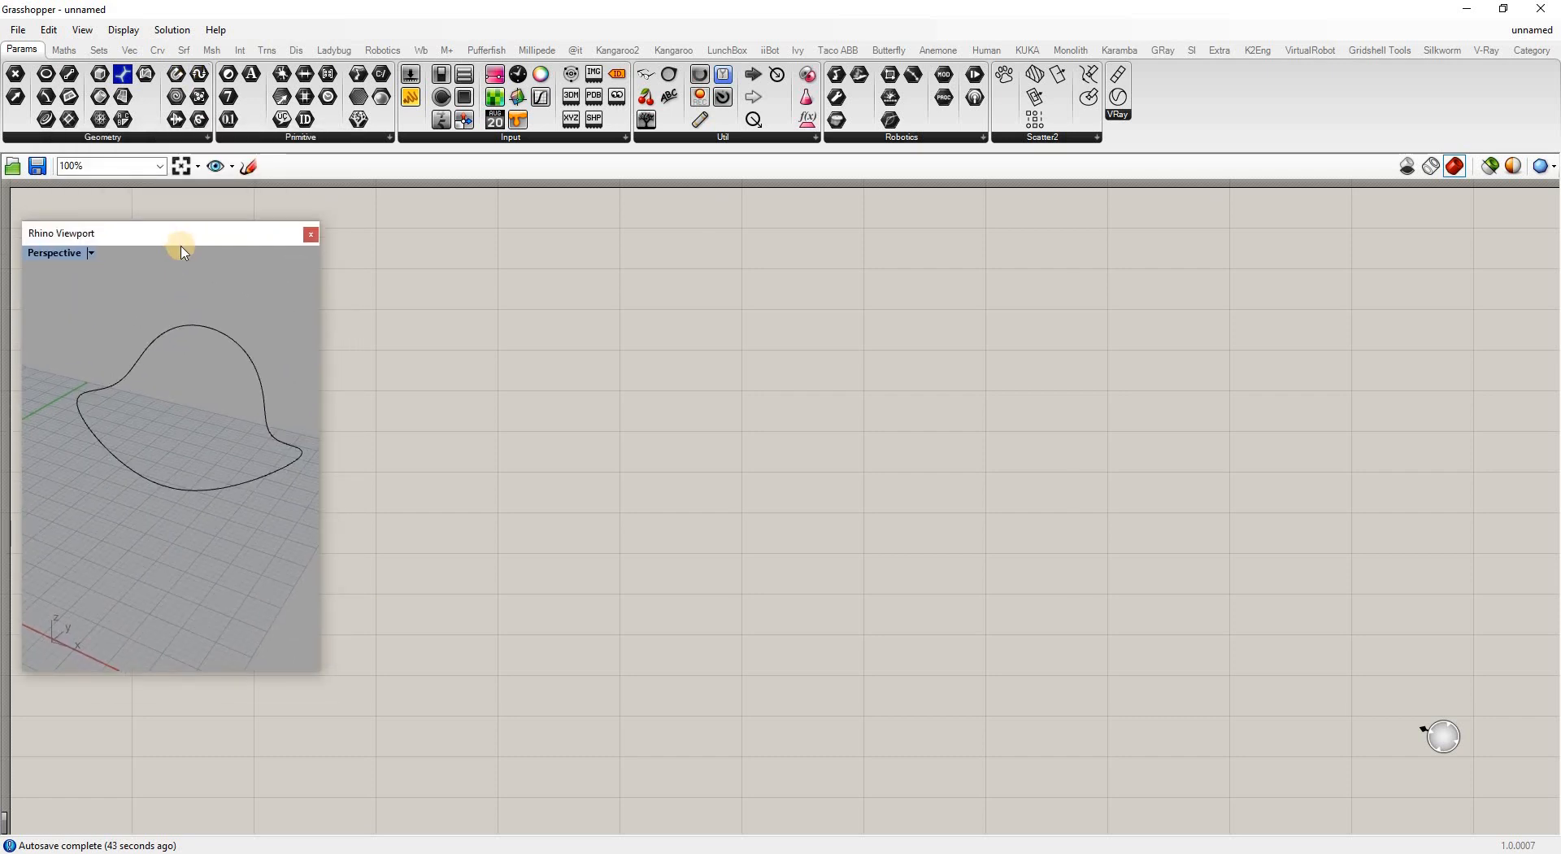
{"action": "left_click", "coordinate": [254, 358]}
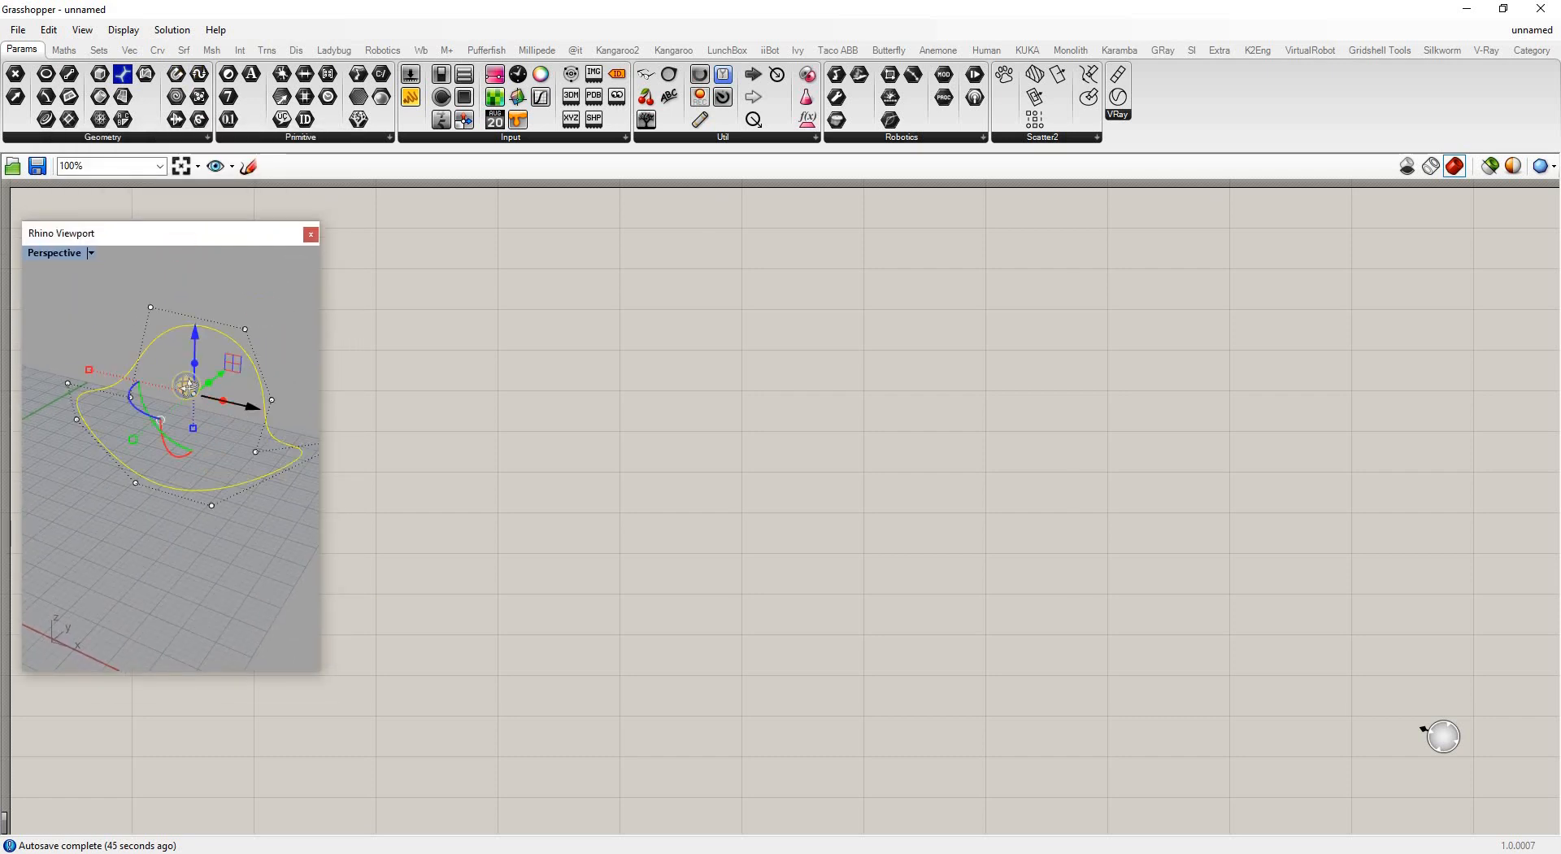
{"action": "right_click_drag", "start_coordinate": [187, 386], "coordinate": [150, 411]}
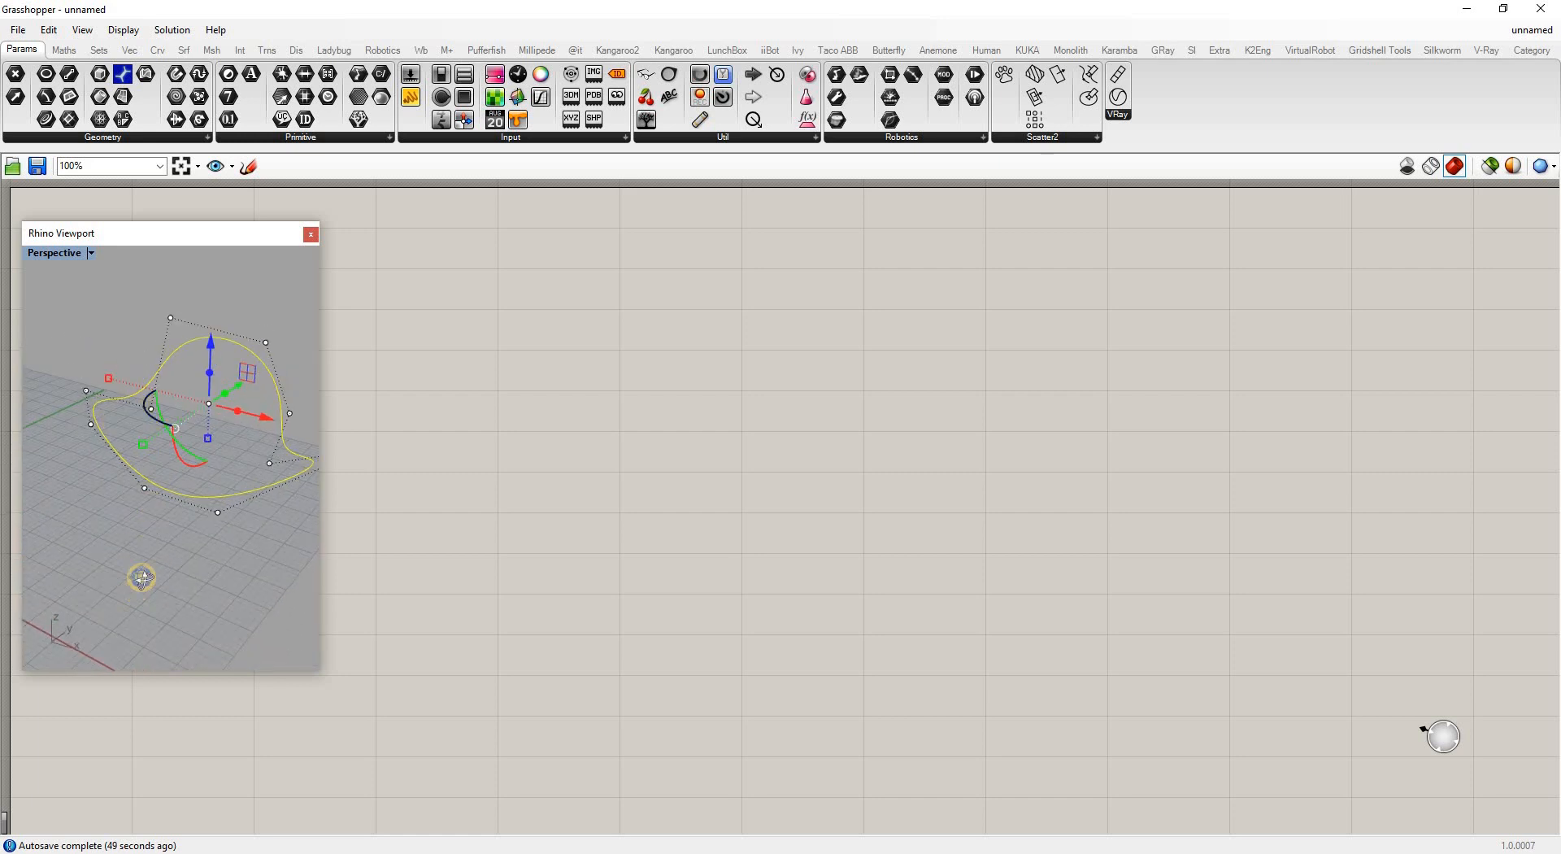
{"action": "right_click_drag", "start_coordinate": [142, 577], "coordinate": [193, 577]}
{"action": "left_click", "coordinate": [193, 577]}
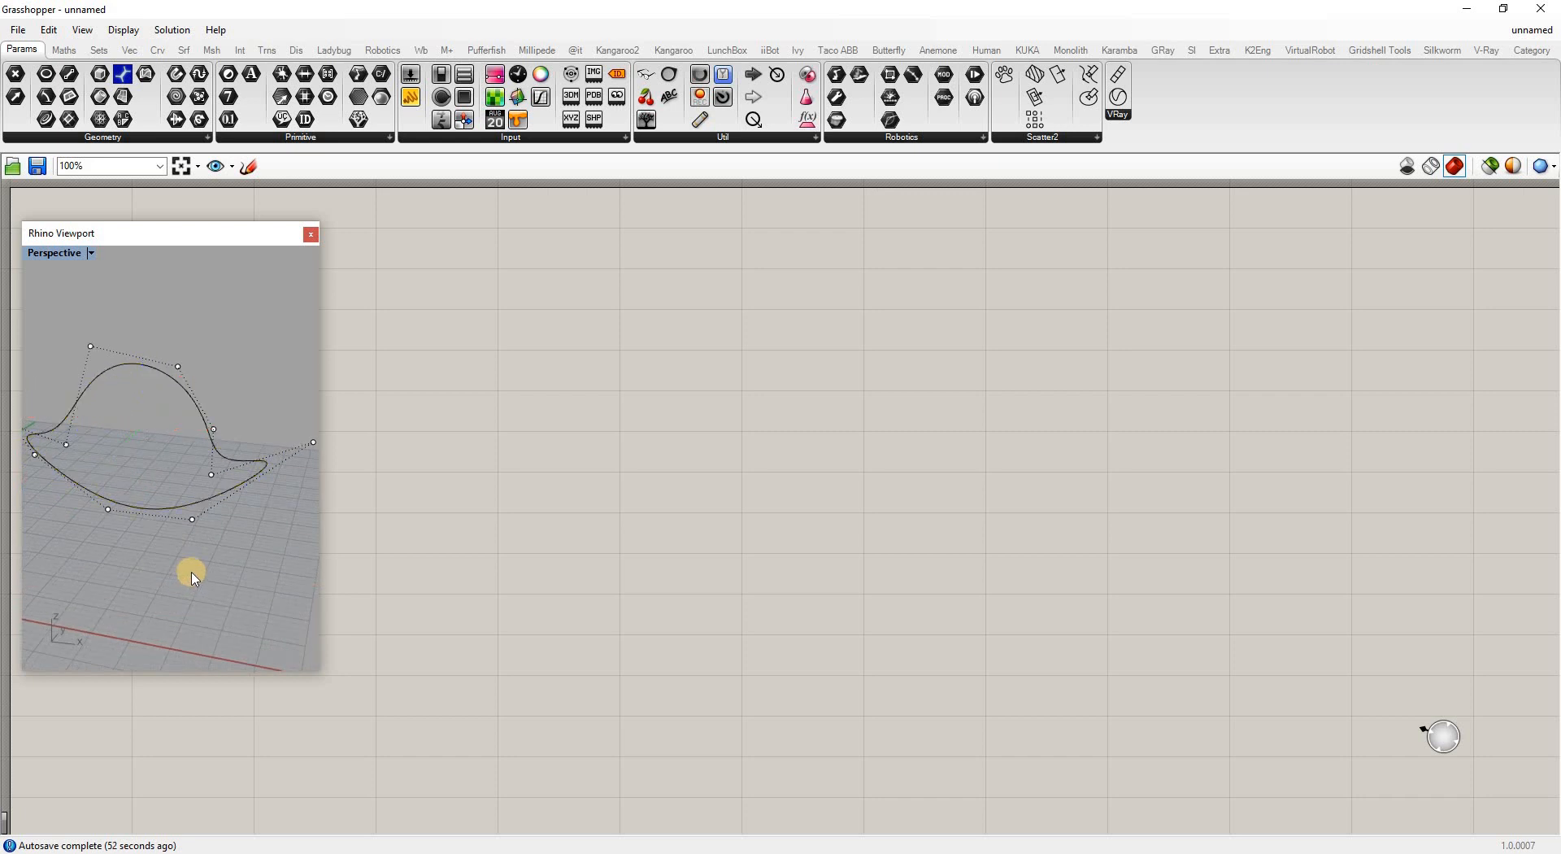
{"action": "key", "text": "Escape"}
Place a Curve parameter on the canvas and set it to the single Rhino curve
{"action": "left_click_drag", "start_coordinate": [46, 120], "coordinate": [510, 367]}
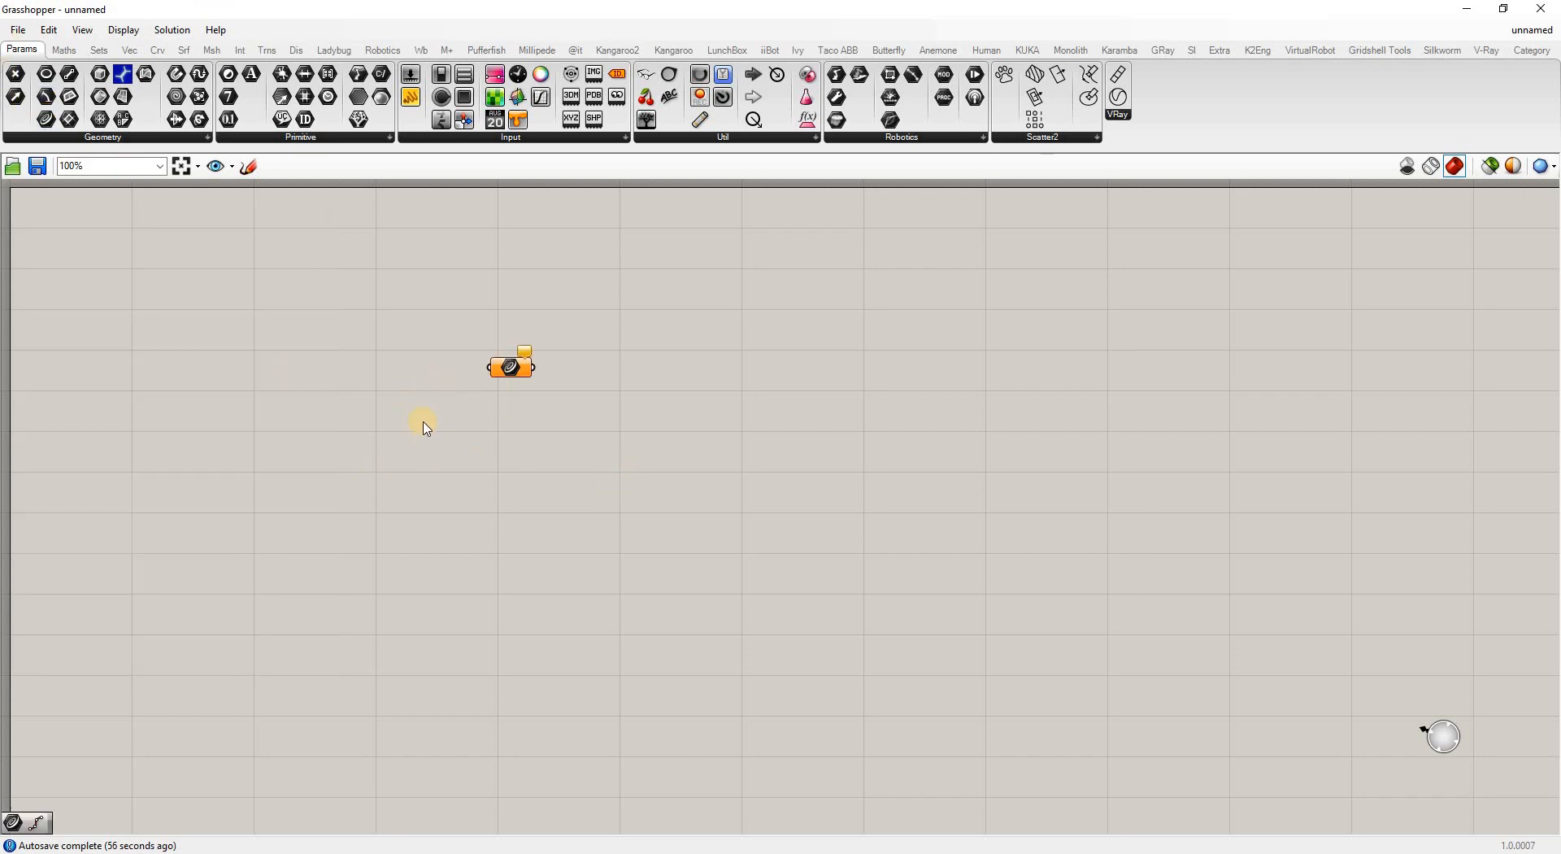
{"action": "right_click", "coordinate": [508, 370]}
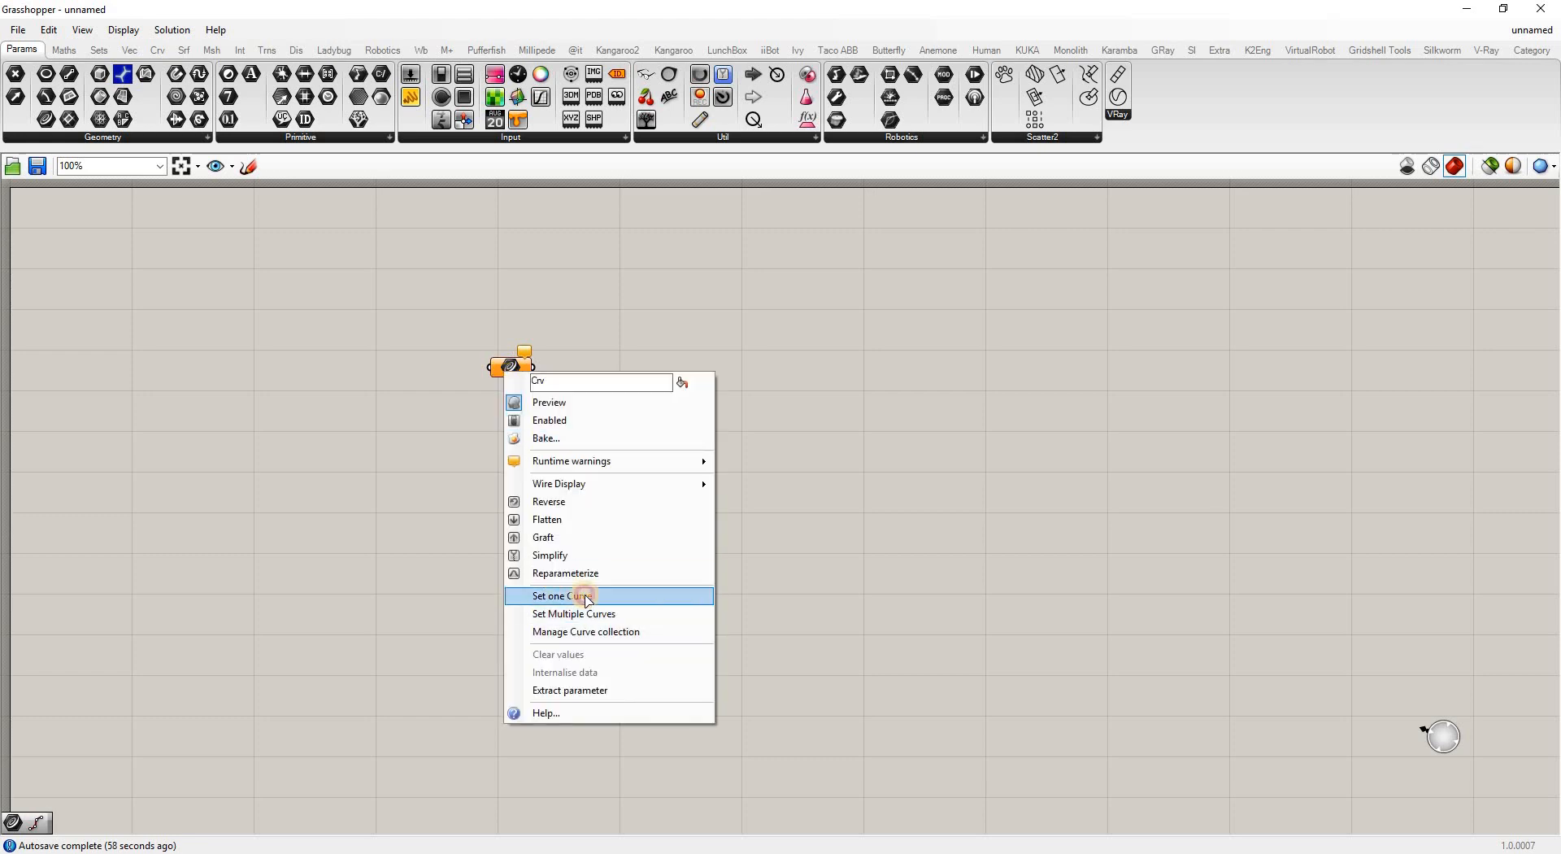
{"action": "left_click", "coordinate": [587, 599]}
{"action": "left_click", "coordinate": [210, 429]}
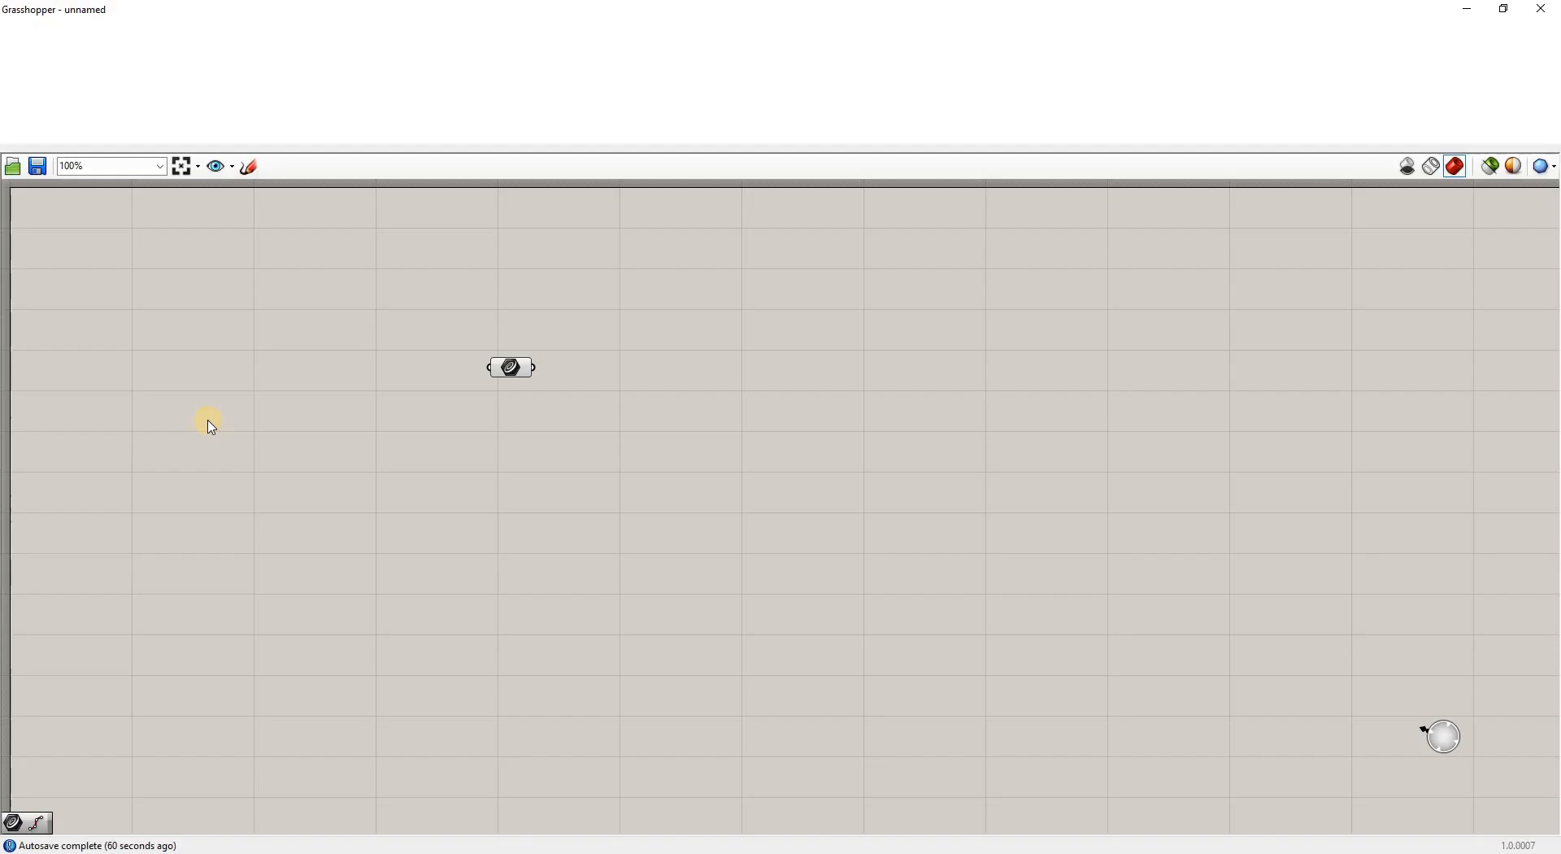
{"action": "left_click_drag", "start_coordinate": [541, 9], "coordinate": [668, 52]}
Replace the old viewport with a small TopMostViewport Perspective panel over maximized Grasshopper
{"action": "left_click", "coordinate": [171, 234]}
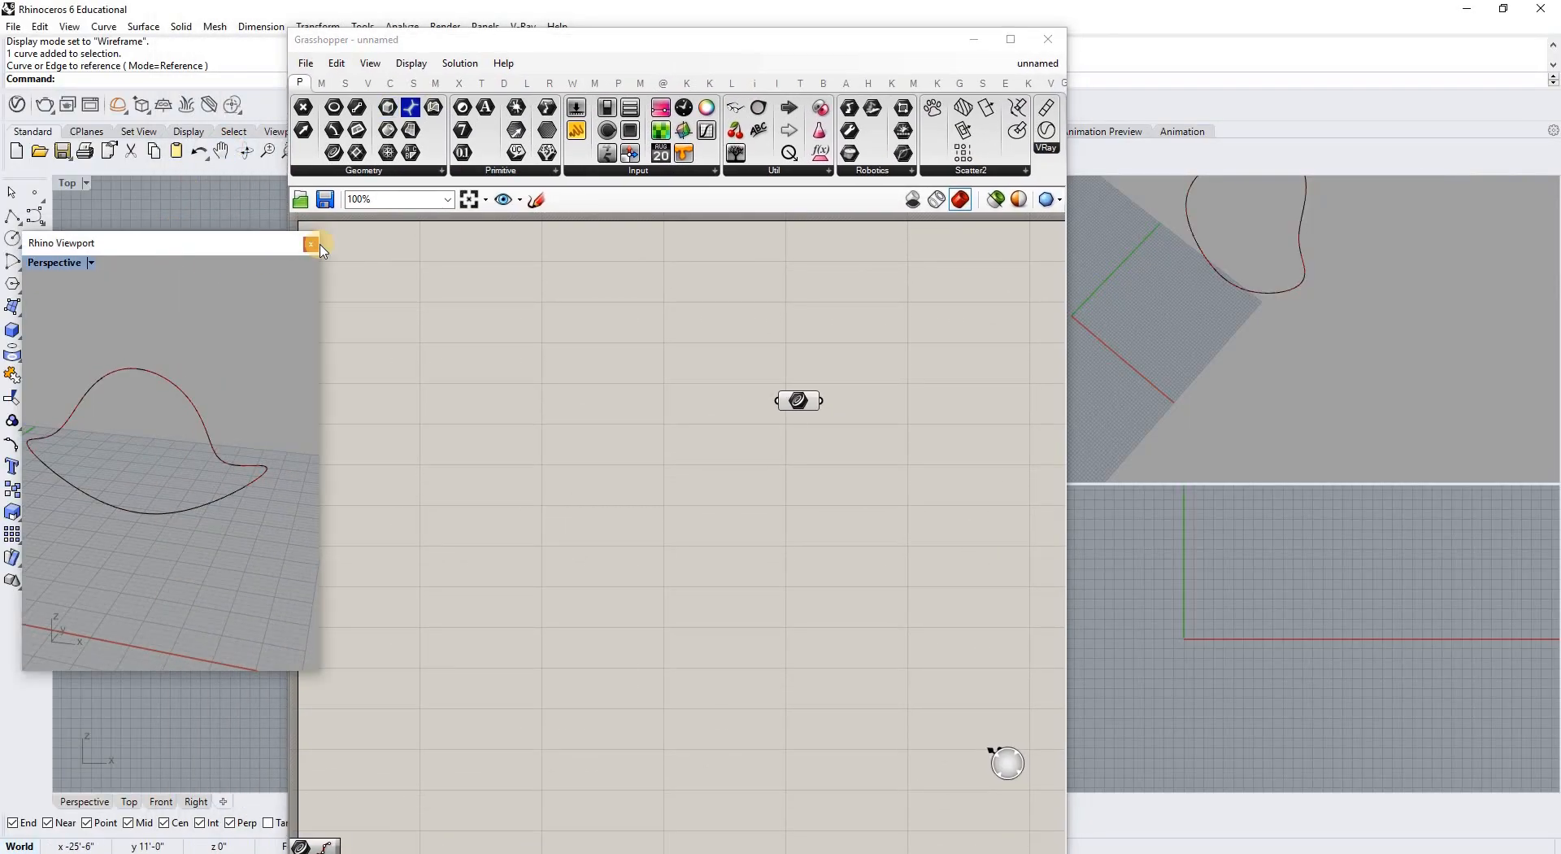
{"action": "left_click", "coordinate": [303, 235]}
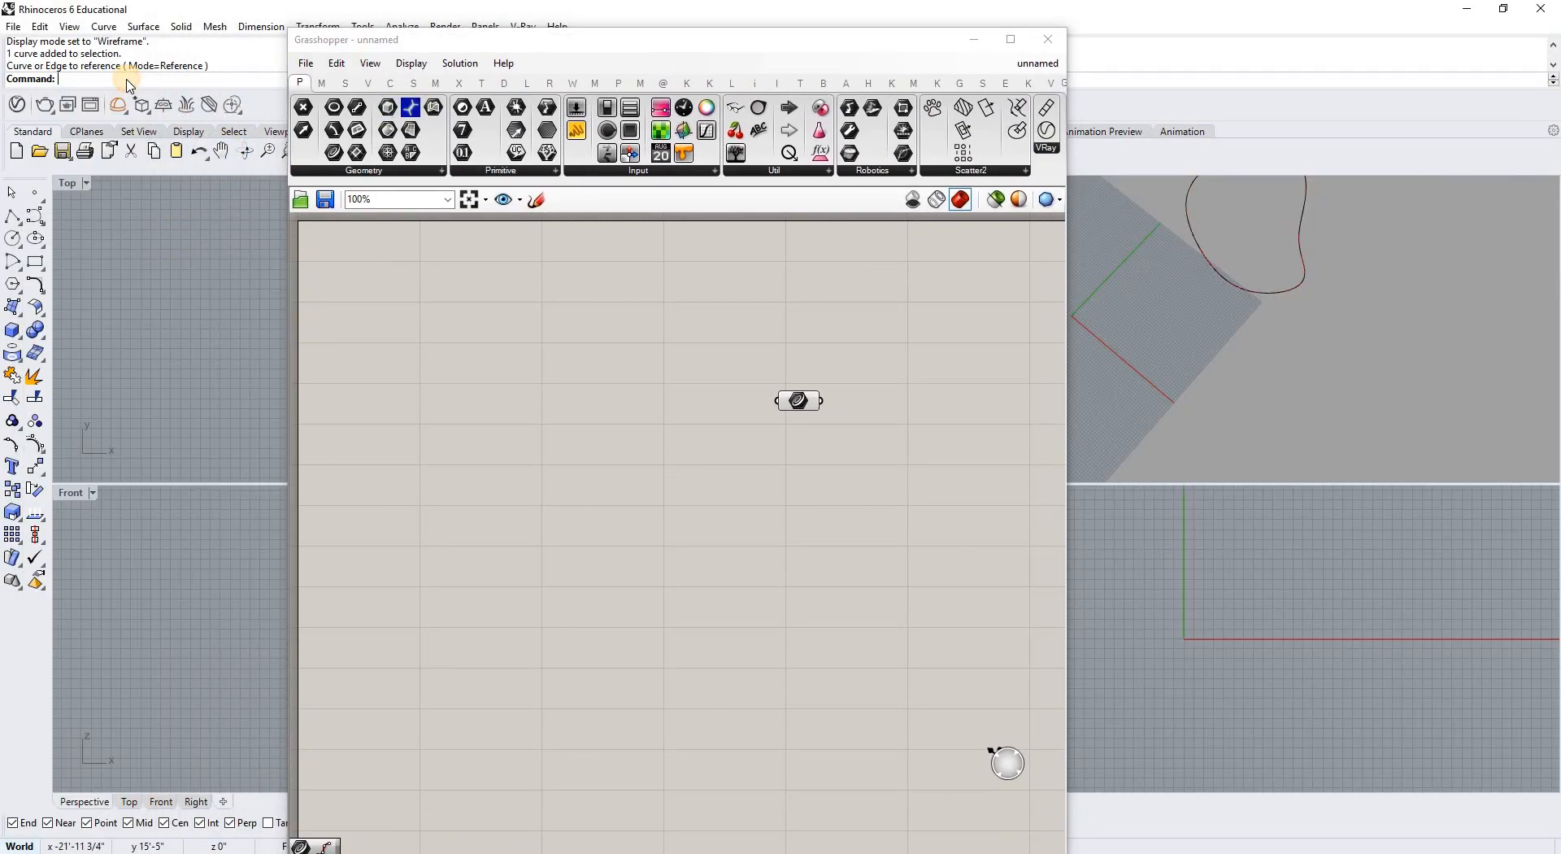
{"action": "type", "text": "TopMostViewport"}
{"action": "key", "text": "Return"}
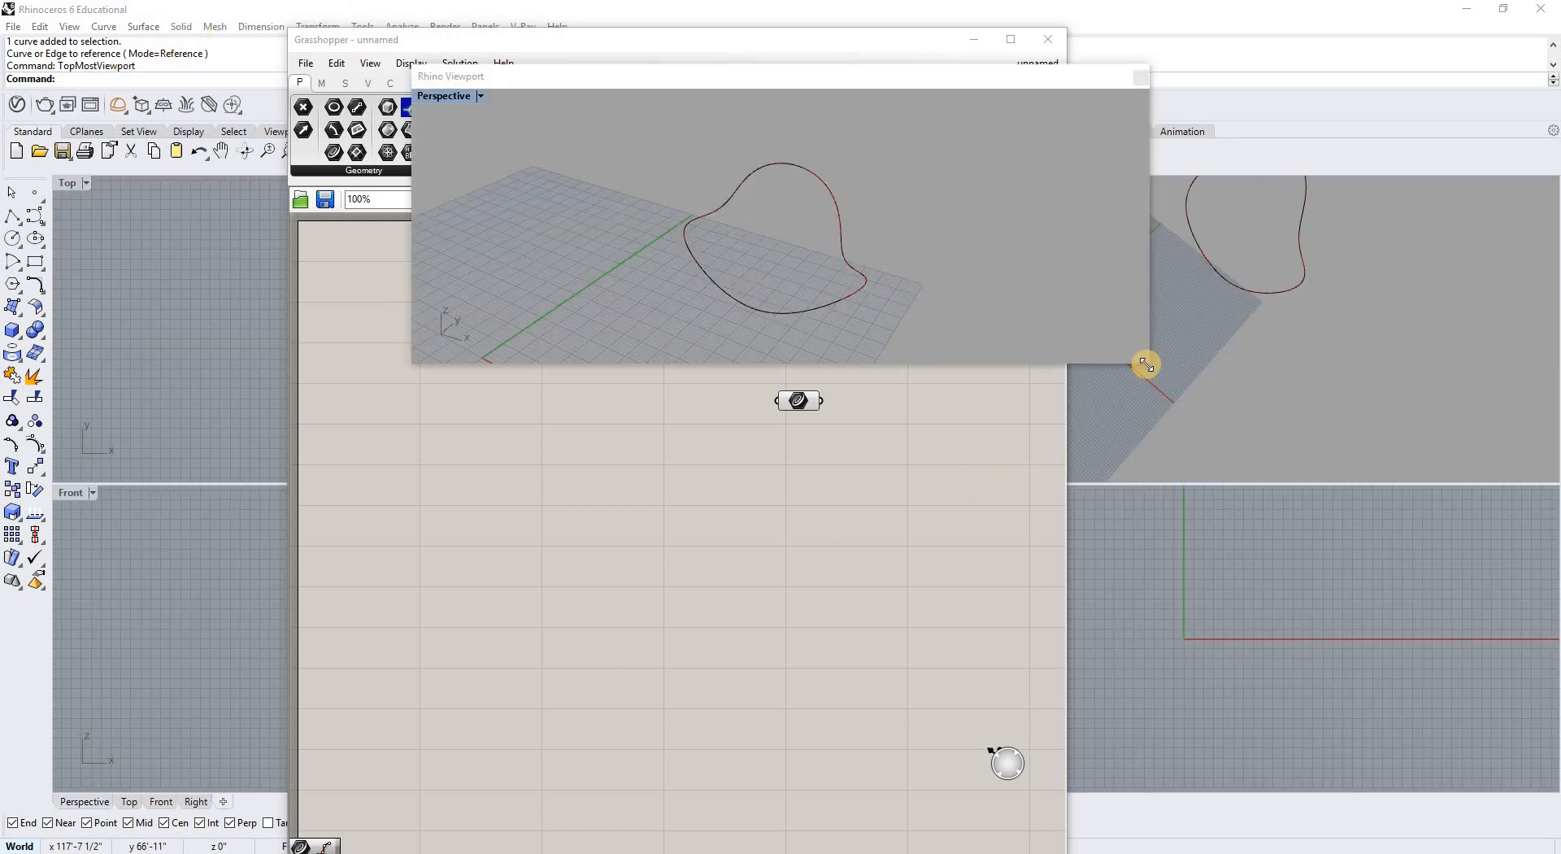
{"action": "left_click_drag", "start_coordinate": [1150, 363], "coordinate": [689, 426]}
{"action": "left_click", "coordinate": [1011, 39]}
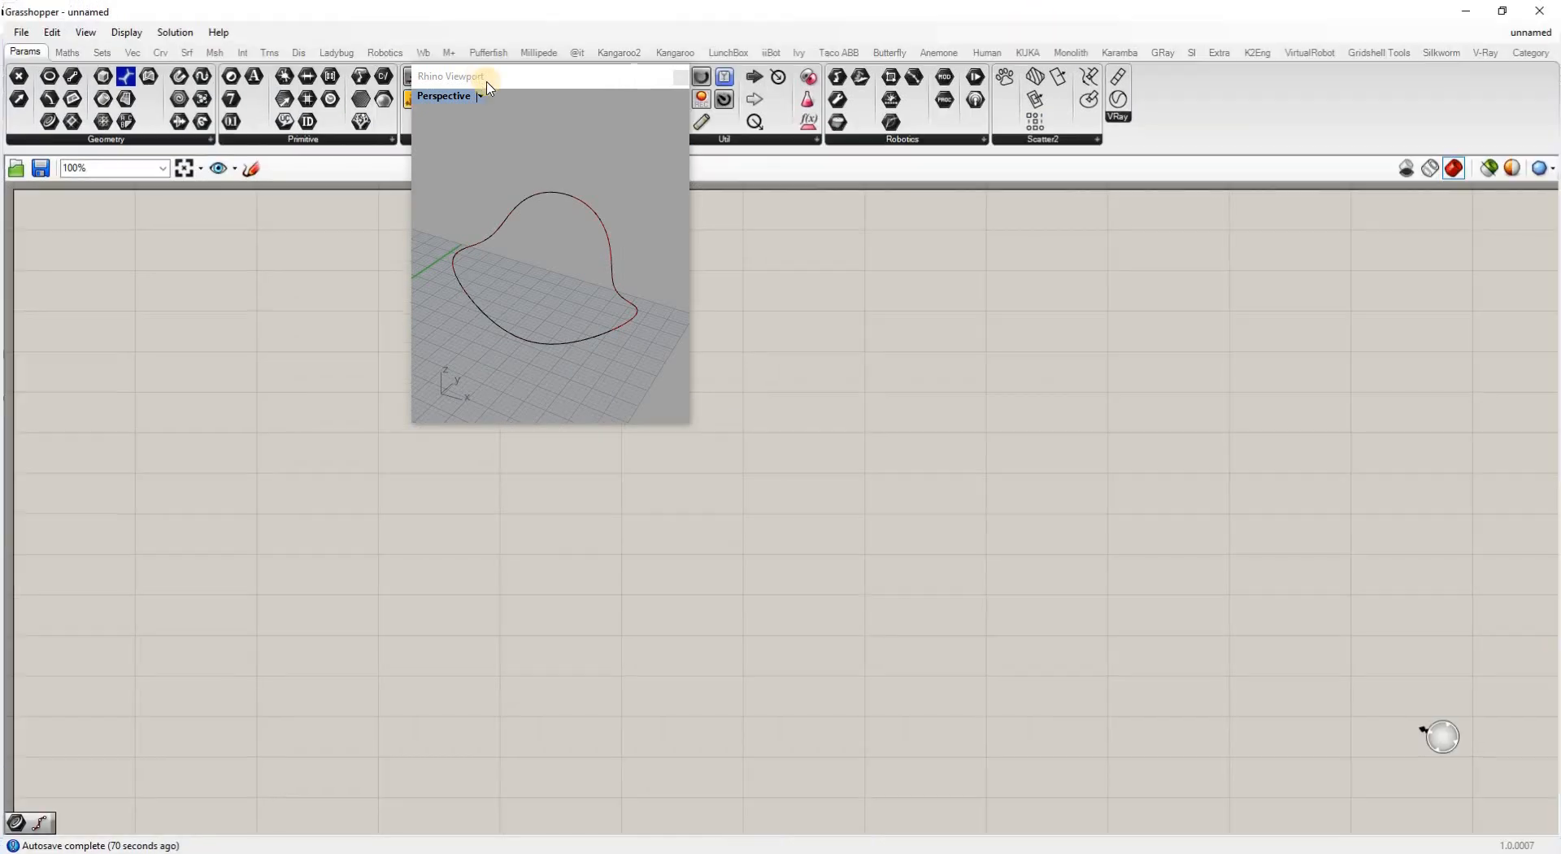
Move the floating viewport to the upper left and shift the Curve parameter left
{"action": "left_click_drag", "start_coordinate": [529, 91], "coordinate": [188, 203]}
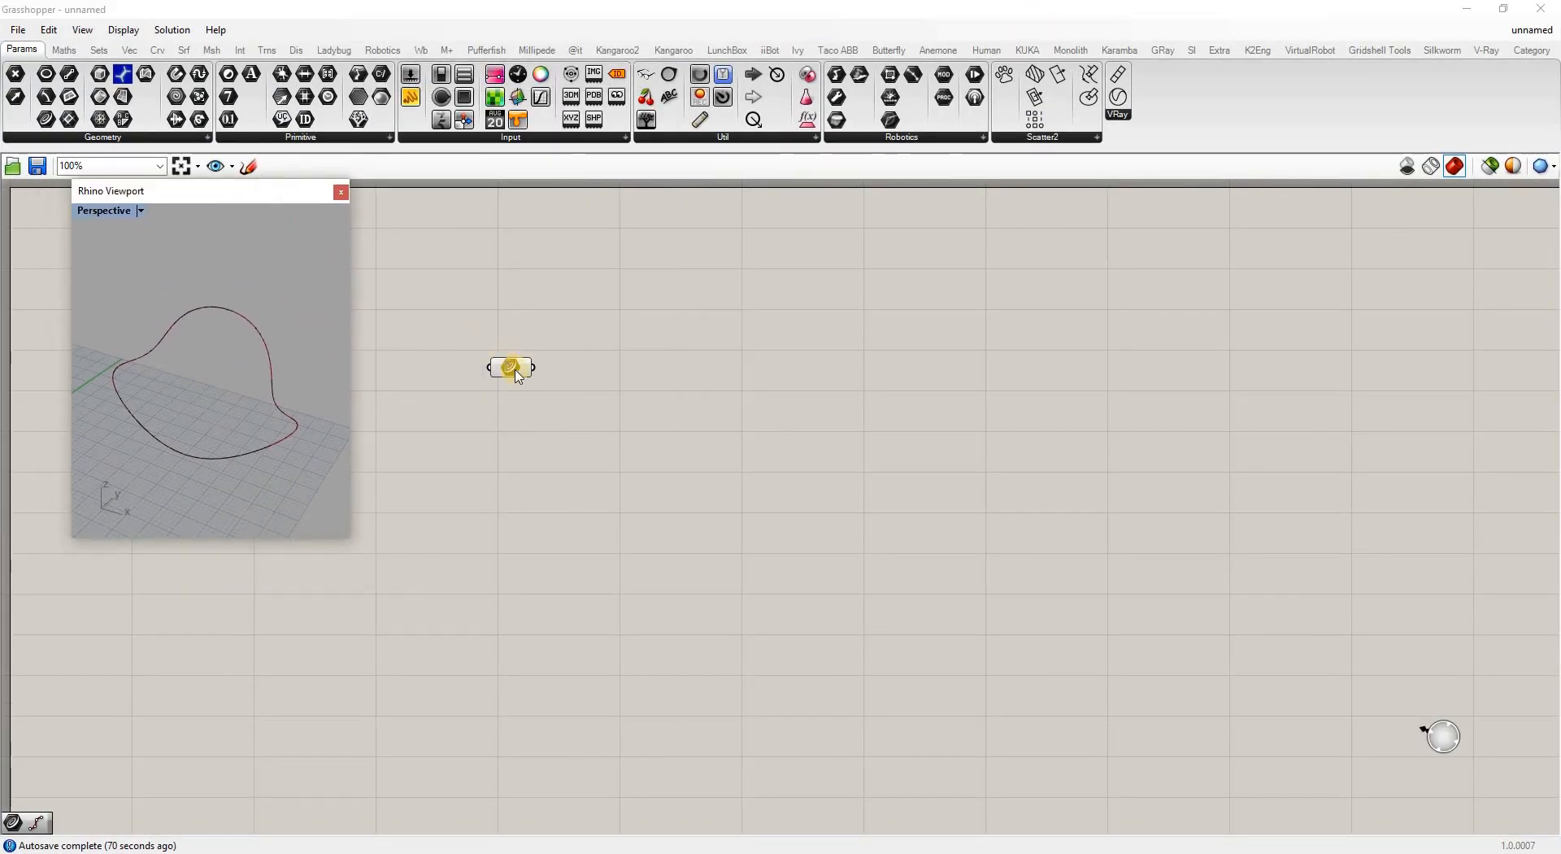
{"action": "left_click_drag", "start_coordinate": [483, 341], "coordinate": [458, 342]}
{"action": "right_click_drag", "start_coordinate": [203, 364], "coordinate": [228, 337]}
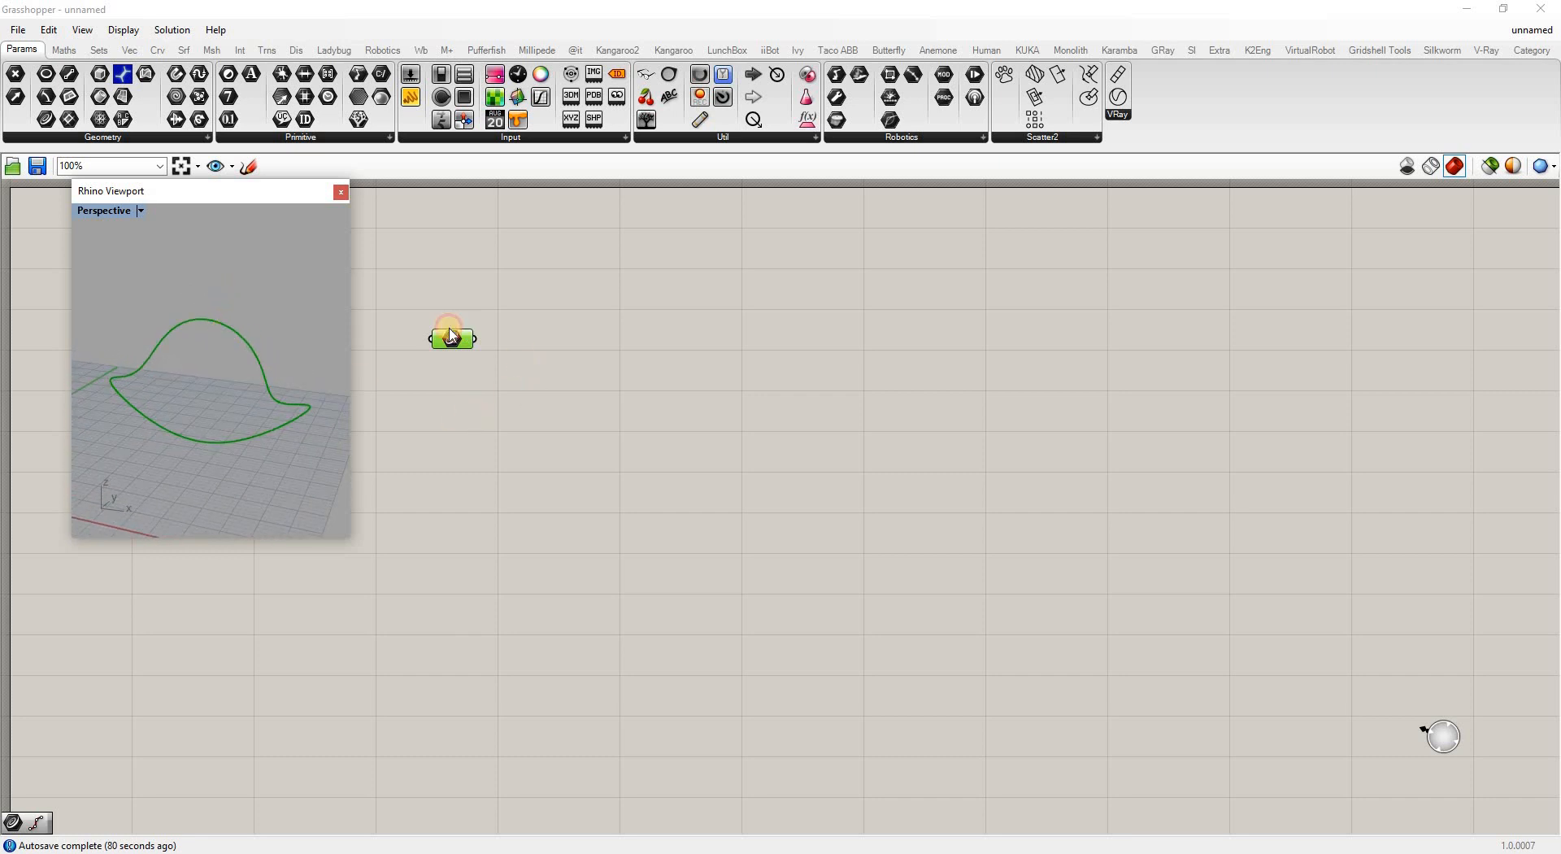
{"action": "left_click", "coordinate": [496, 378]}
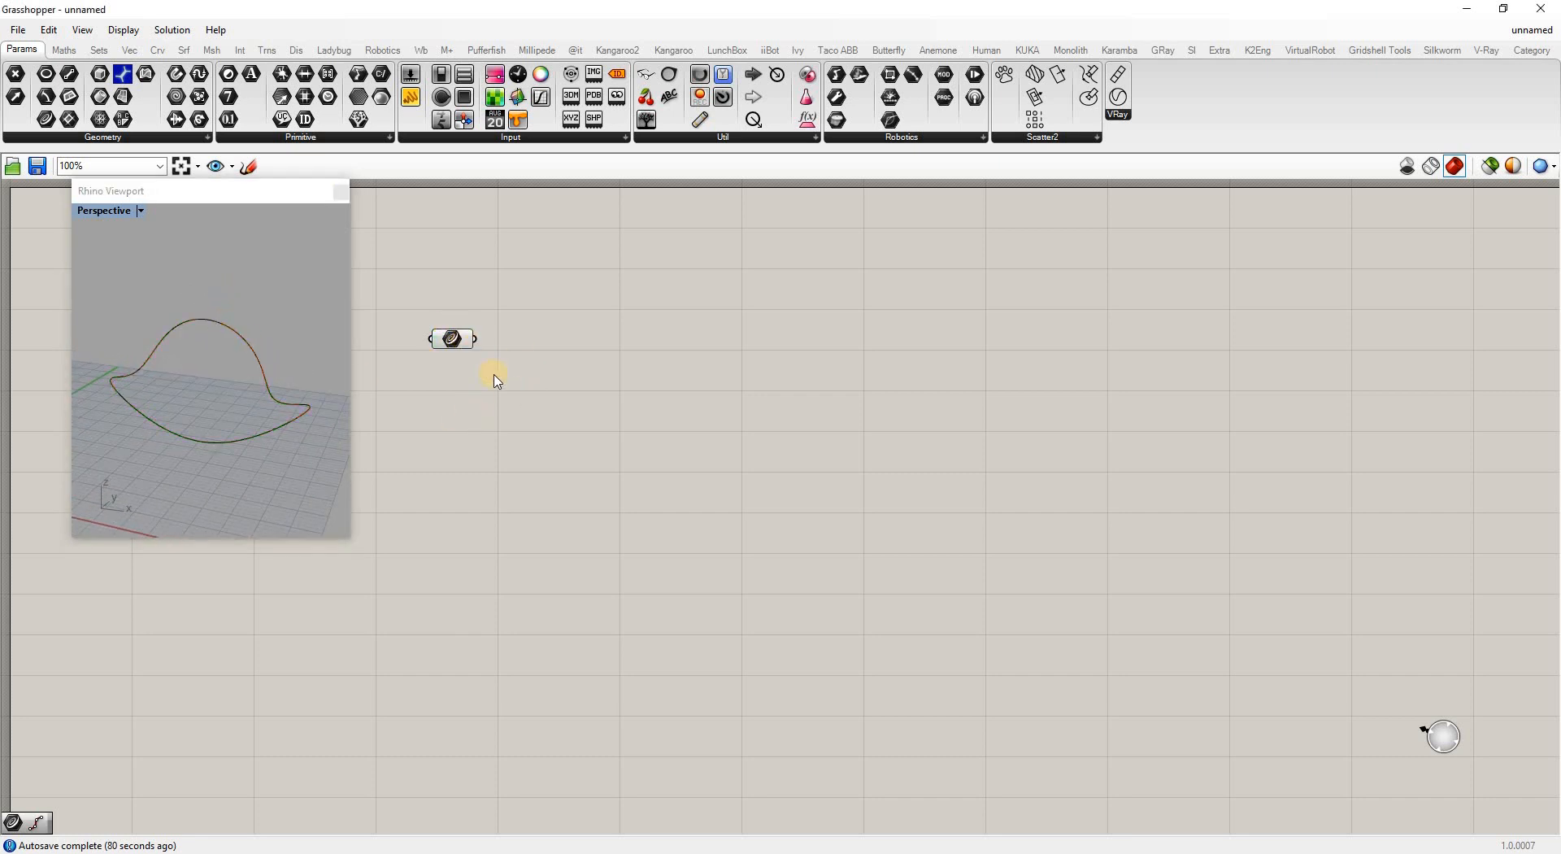
Add an End Points component for the Curve parameter, showing the curve's end point
{"action": "double_click", "coordinate": [530, 349]}
{"action": "type", "text": "end"}
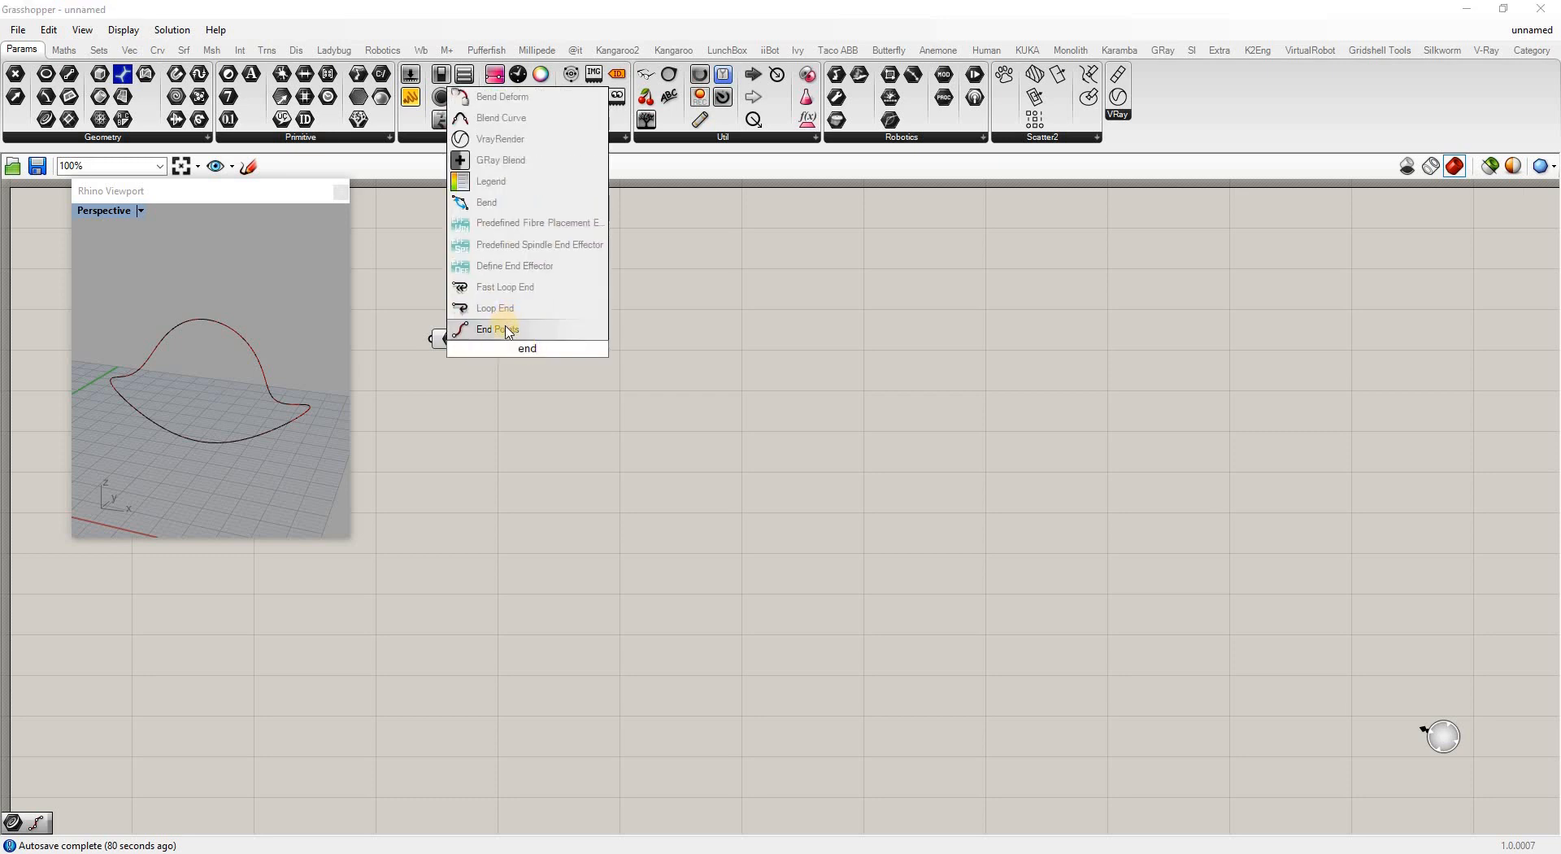
{"action": "left_click", "coordinate": [506, 329]}
{"action": "left_click", "coordinate": [572, 291]}
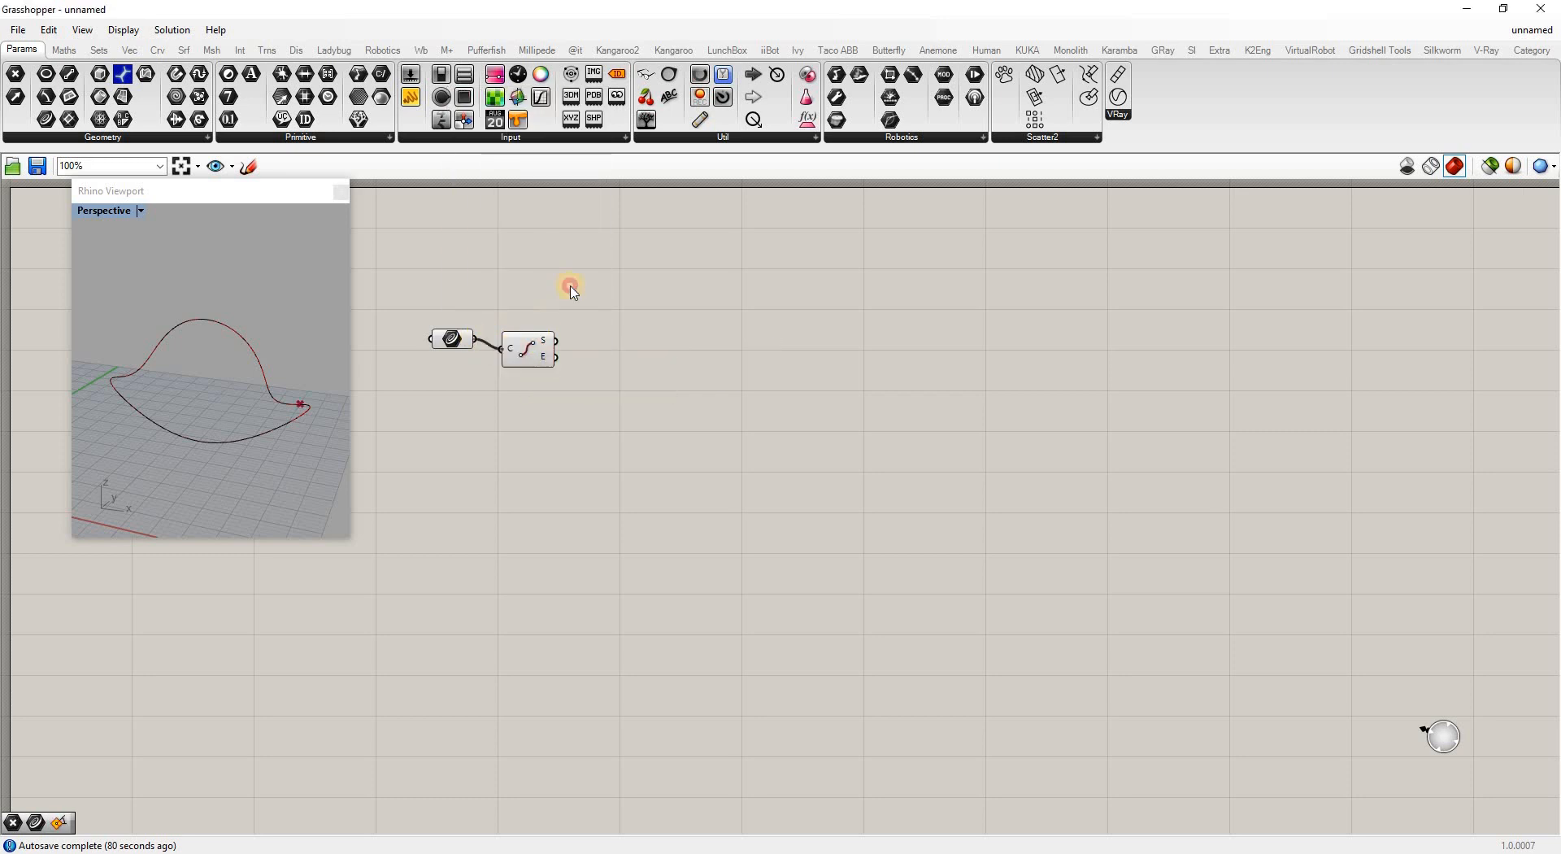
{"action": "left_click_drag", "start_coordinate": [528, 347], "coordinate": [576, 272]}
{"action": "right_click_drag", "start_coordinate": [243, 452], "coordinate": [303, 432]}
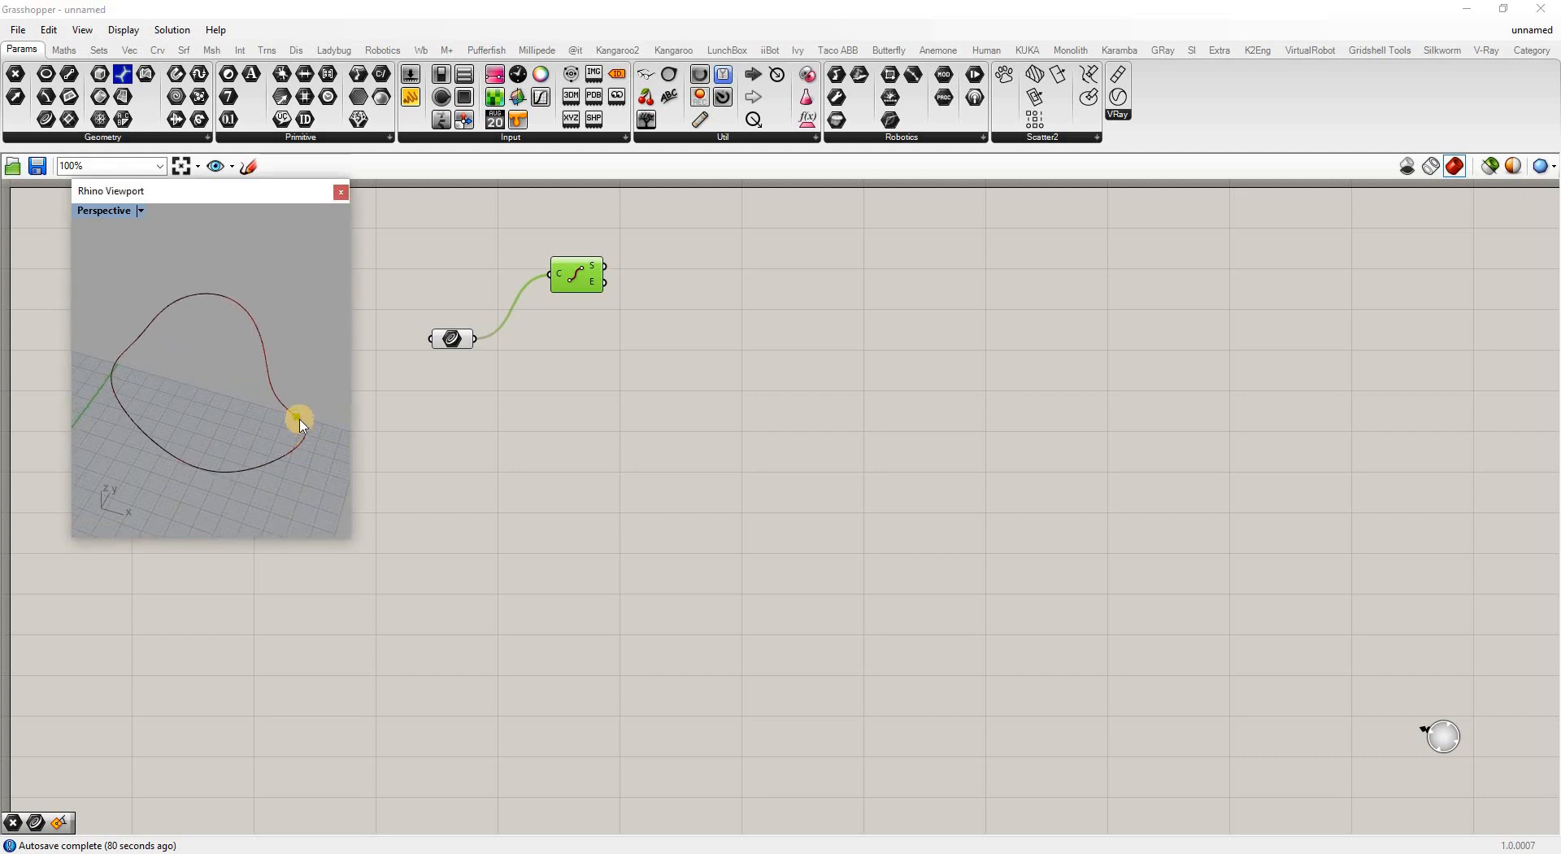
{"action": "scroll", "coordinate": [299, 423], "scroll_direction": "up", "scroll_amount": 5}
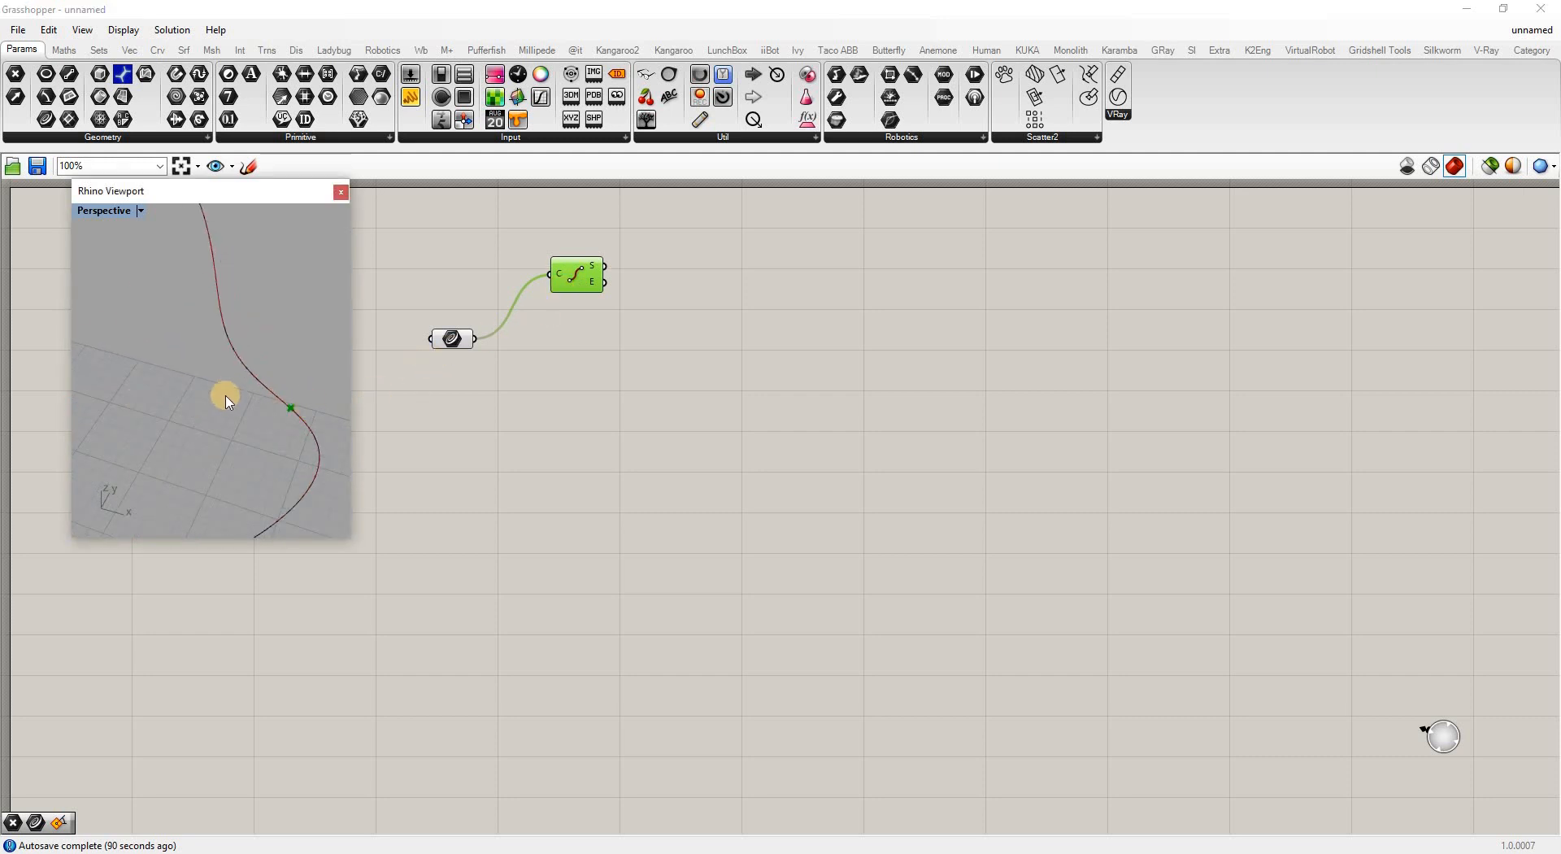
{"action": "scroll", "coordinate": [231, 393], "scroll_direction": "down", "scroll_amount": 4}
{"action": "right_click_drag", "start_coordinate": [239, 394], "coordinate": [279, 349]}
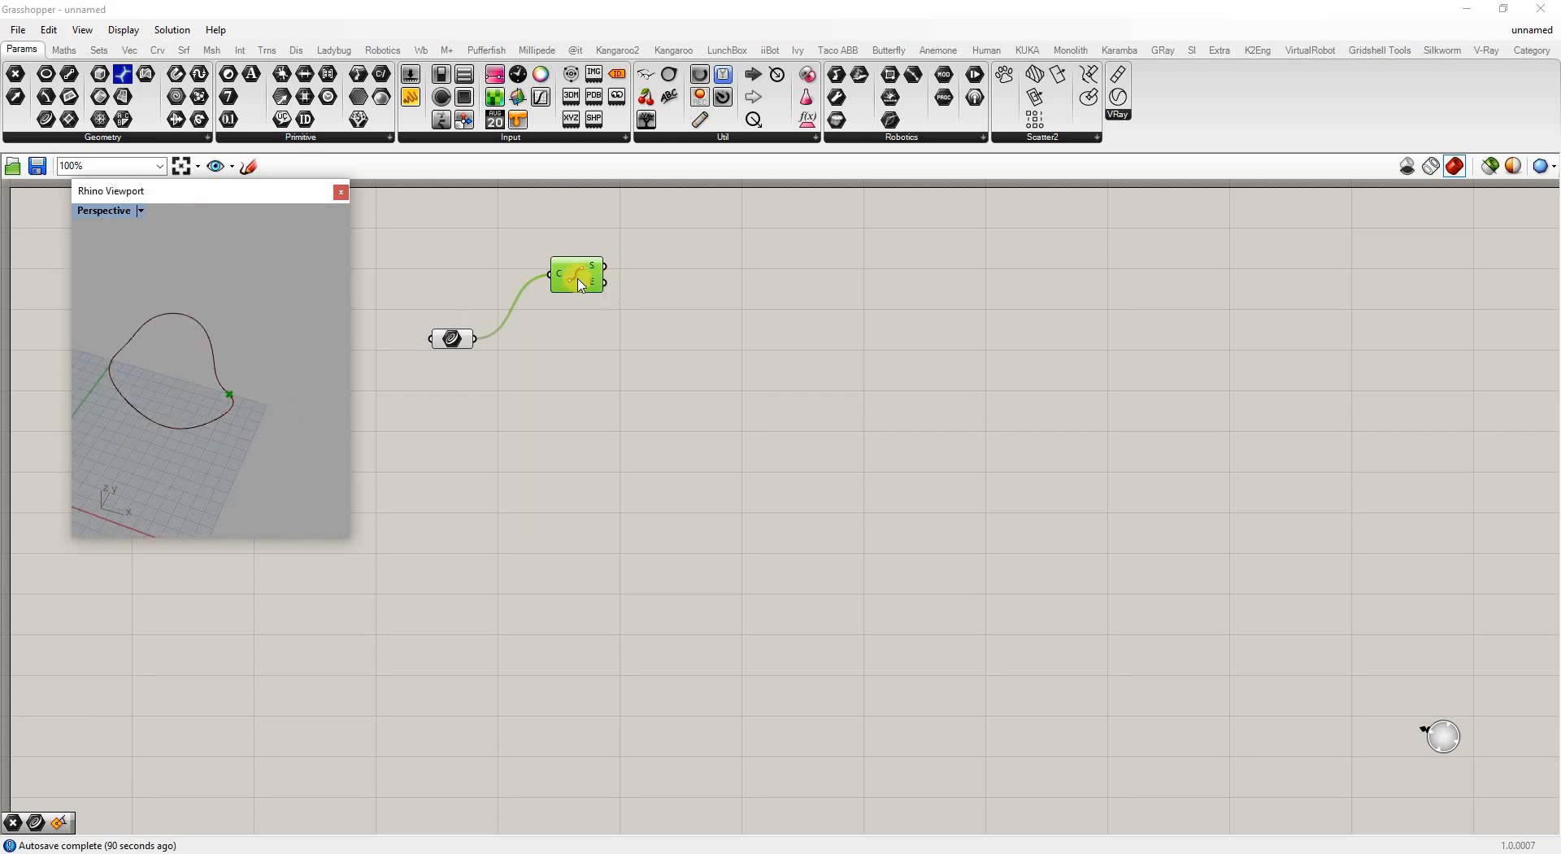
{"action": "left_click_drag", "start_coordinate": [725, 277], "coordinate": [722, 268]}
{"action": "left_click", "coordinate": [595, 349]}
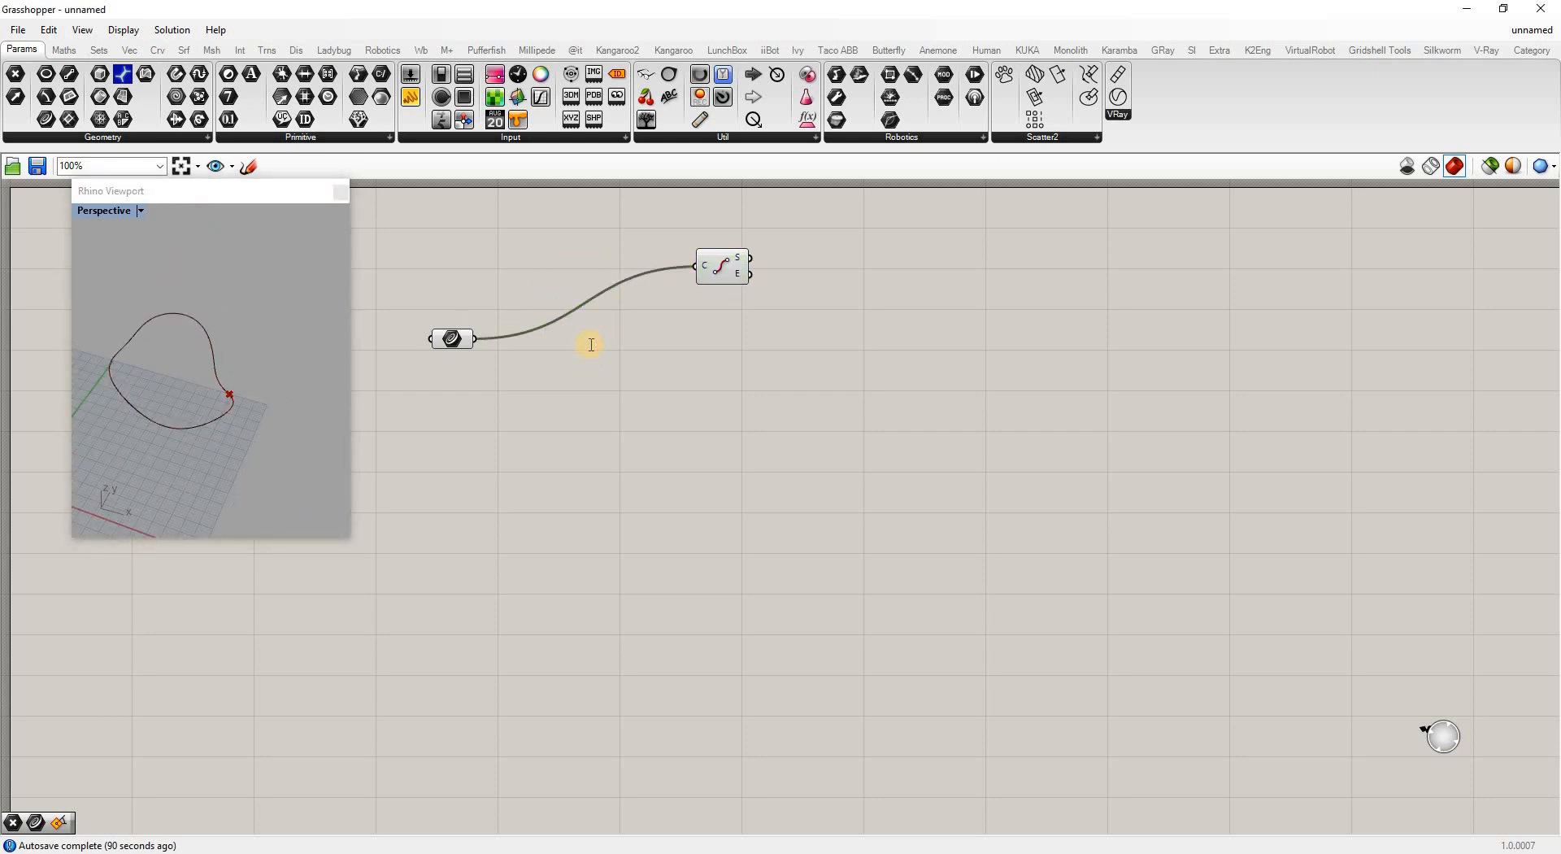
Add a Seam component and feed the Curve parameter into its C input
{"action": "double_click", "coordinate": [591, 344]}
{"action": "type", "text": "seam"}
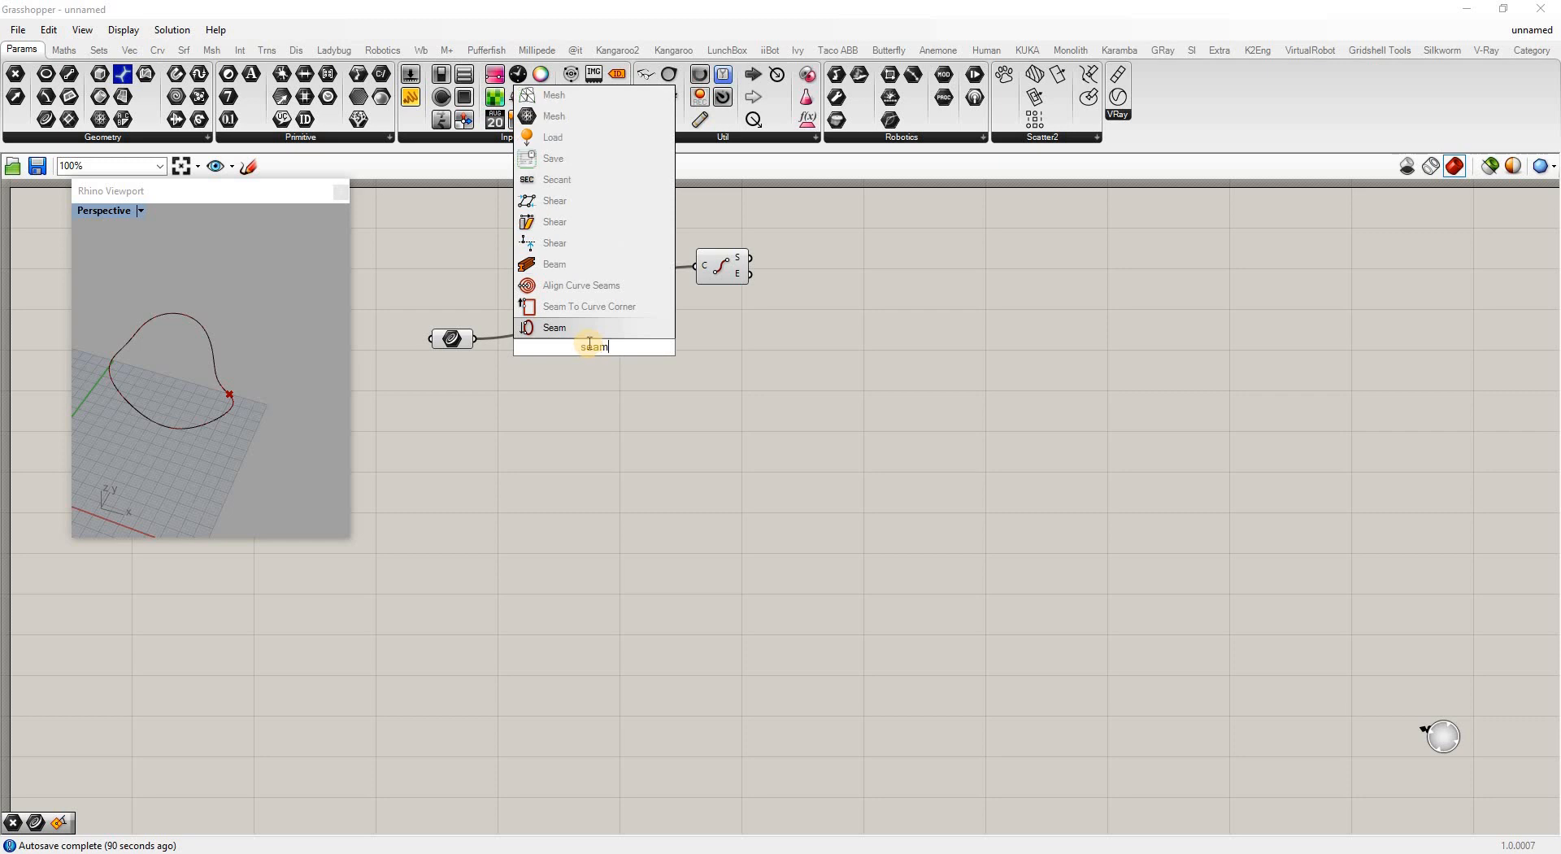
{"action": "key", "text": "Return"}
{"action": "left_click_drag", "start_coordinate": [476, 338], "coordinate": [569, 339]}
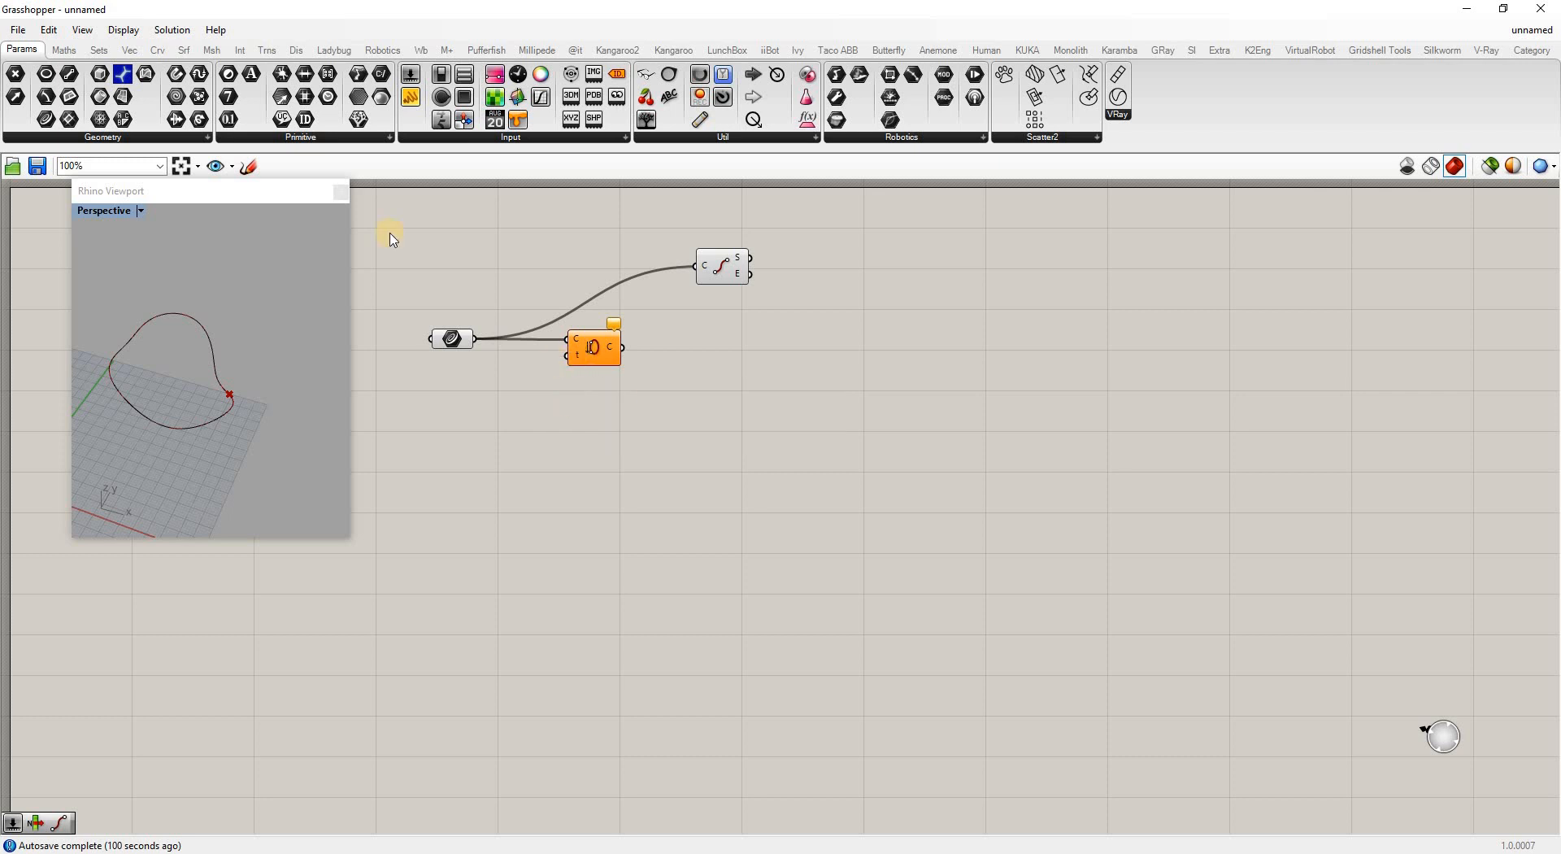
Turn on Draw Full Names, zoom in, and move the Seam component right
{"action": "left_click", "coordinate": [123, 30]}
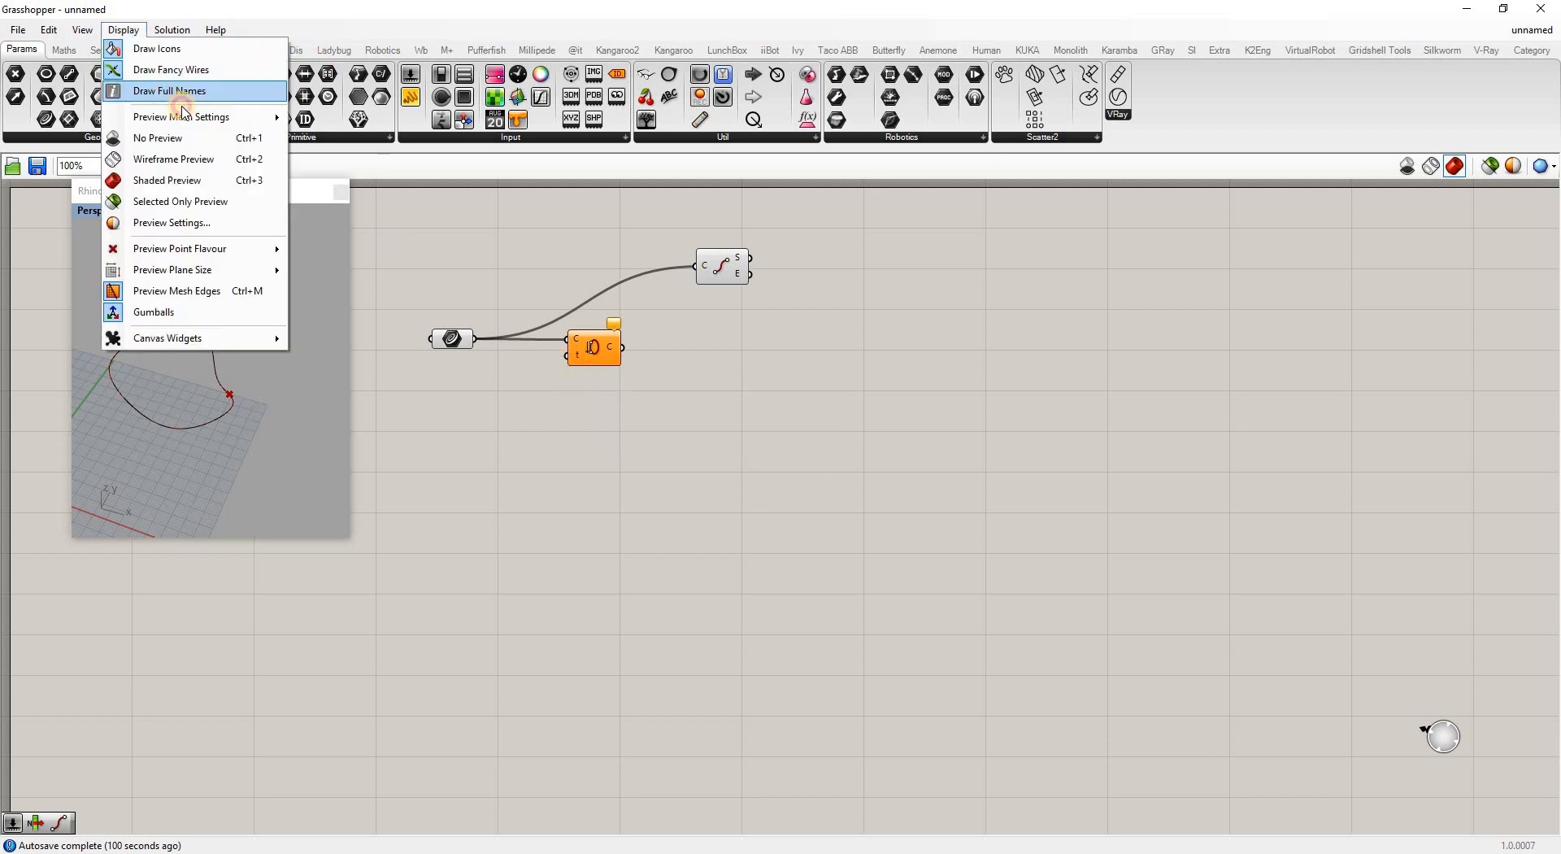
{"action": "left_click", "coordinate": [167, 89]}
{"action": "scroll", "coordinate": [569, 354], "scroll_direction": "up", "scroll_amount": 2}
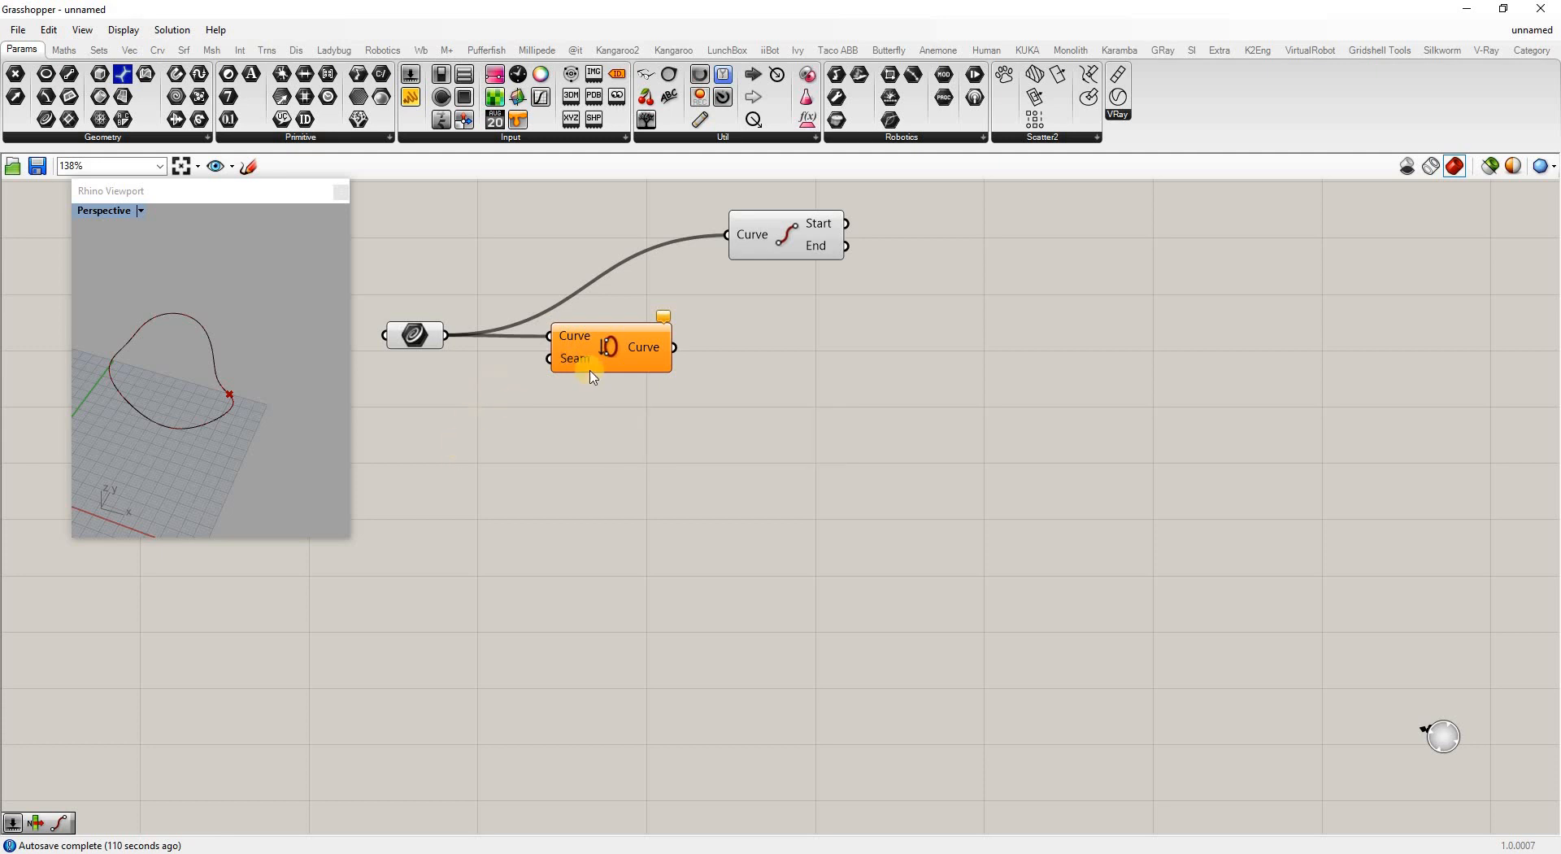
{"action": "left_click_drag", "start_coordinate": [609, 358], "coordinate": [692, 361]}
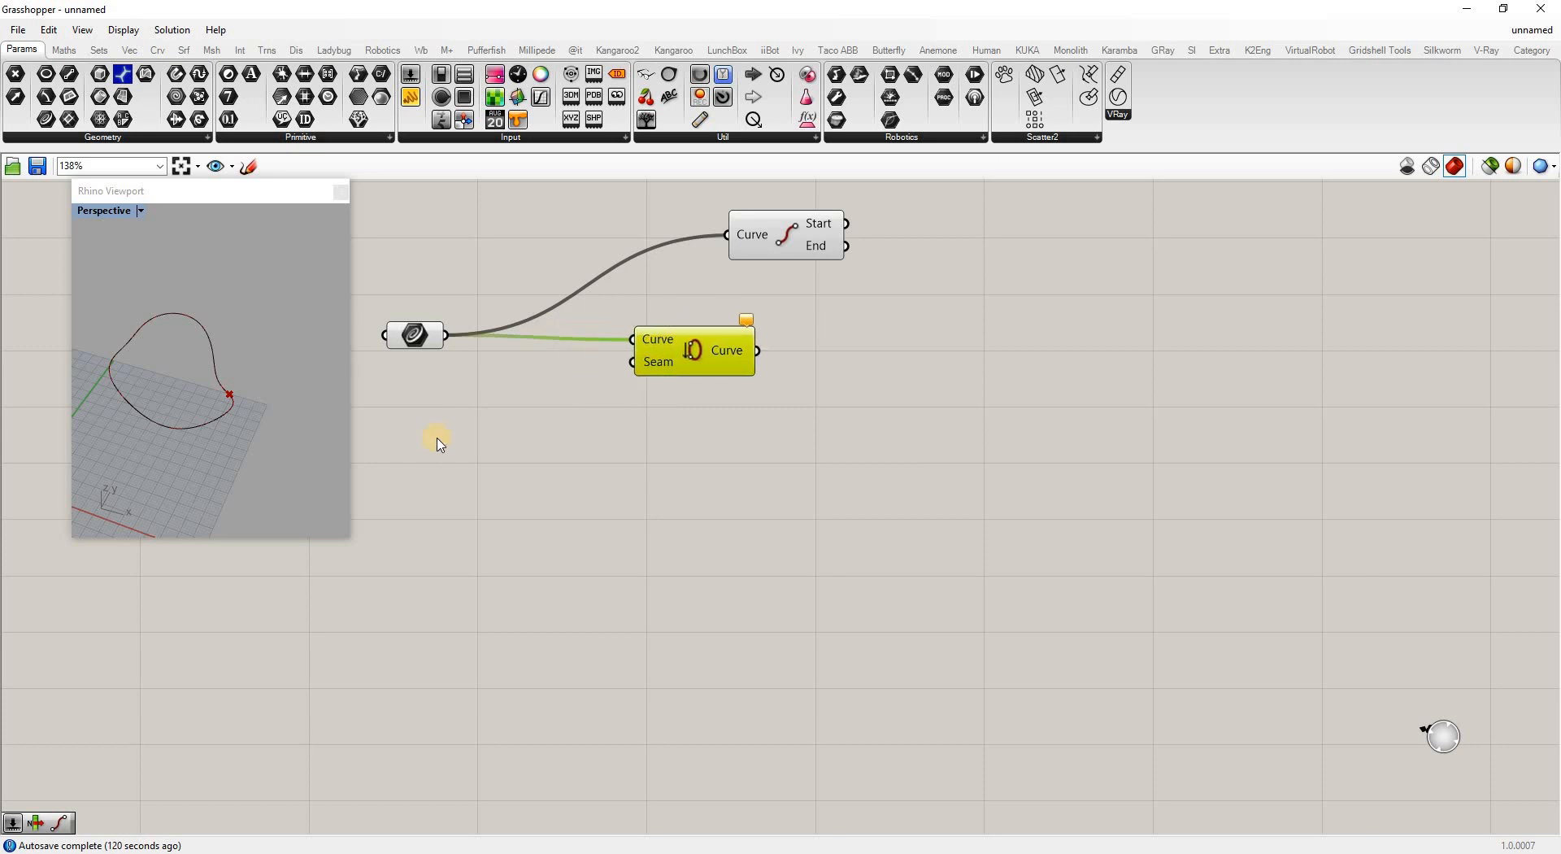
Create a 0..1.00 number slider and wire it into Seam's Seam input
{"action": "left_click", "coordinate": [453, 423]}
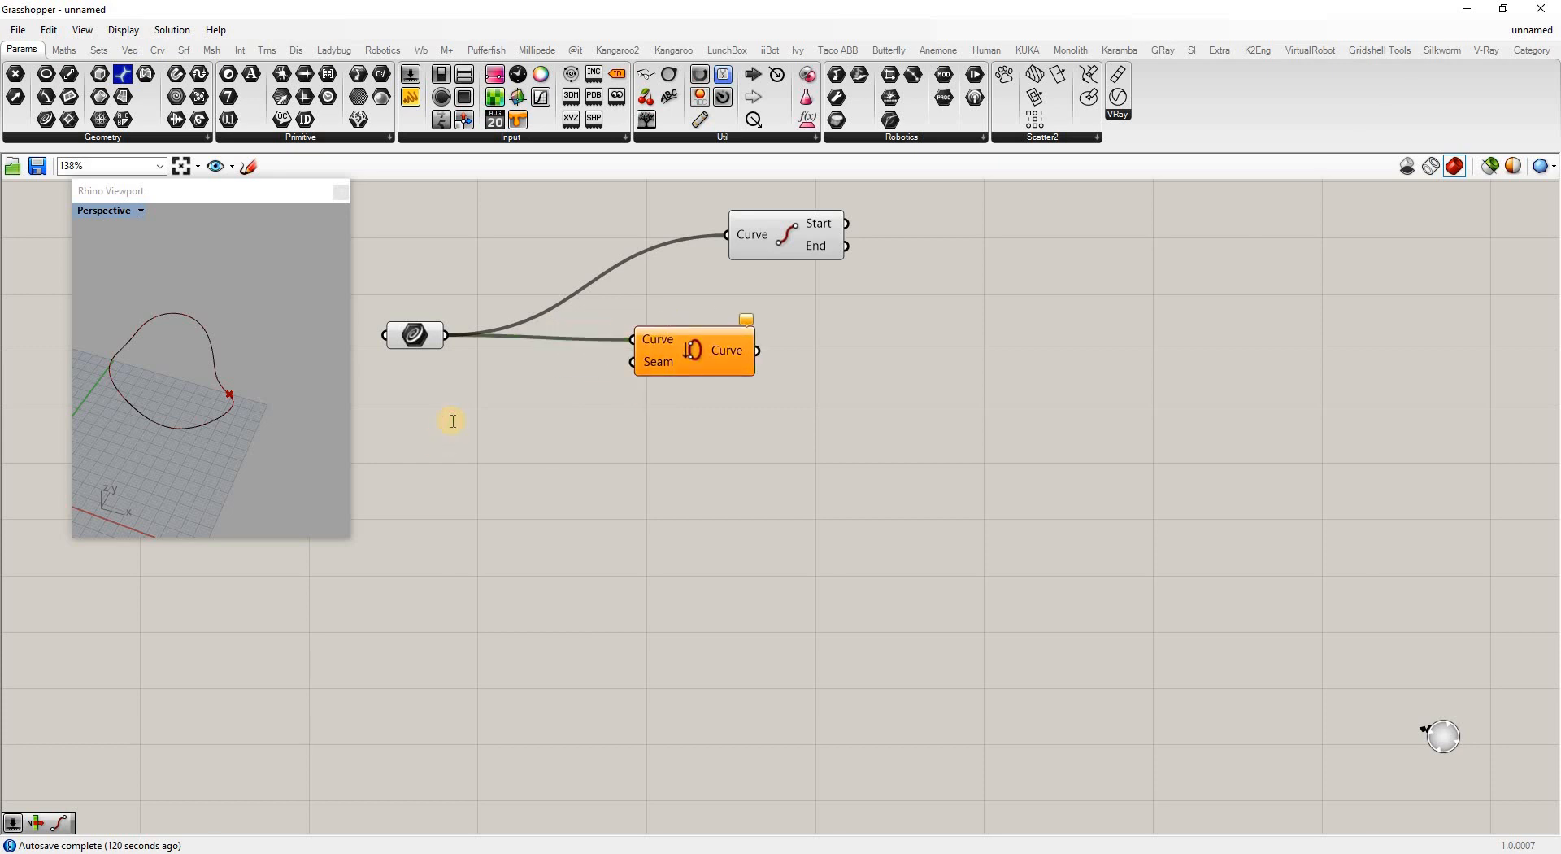
{"action": "double_click", "coordinate": [453, 421]}
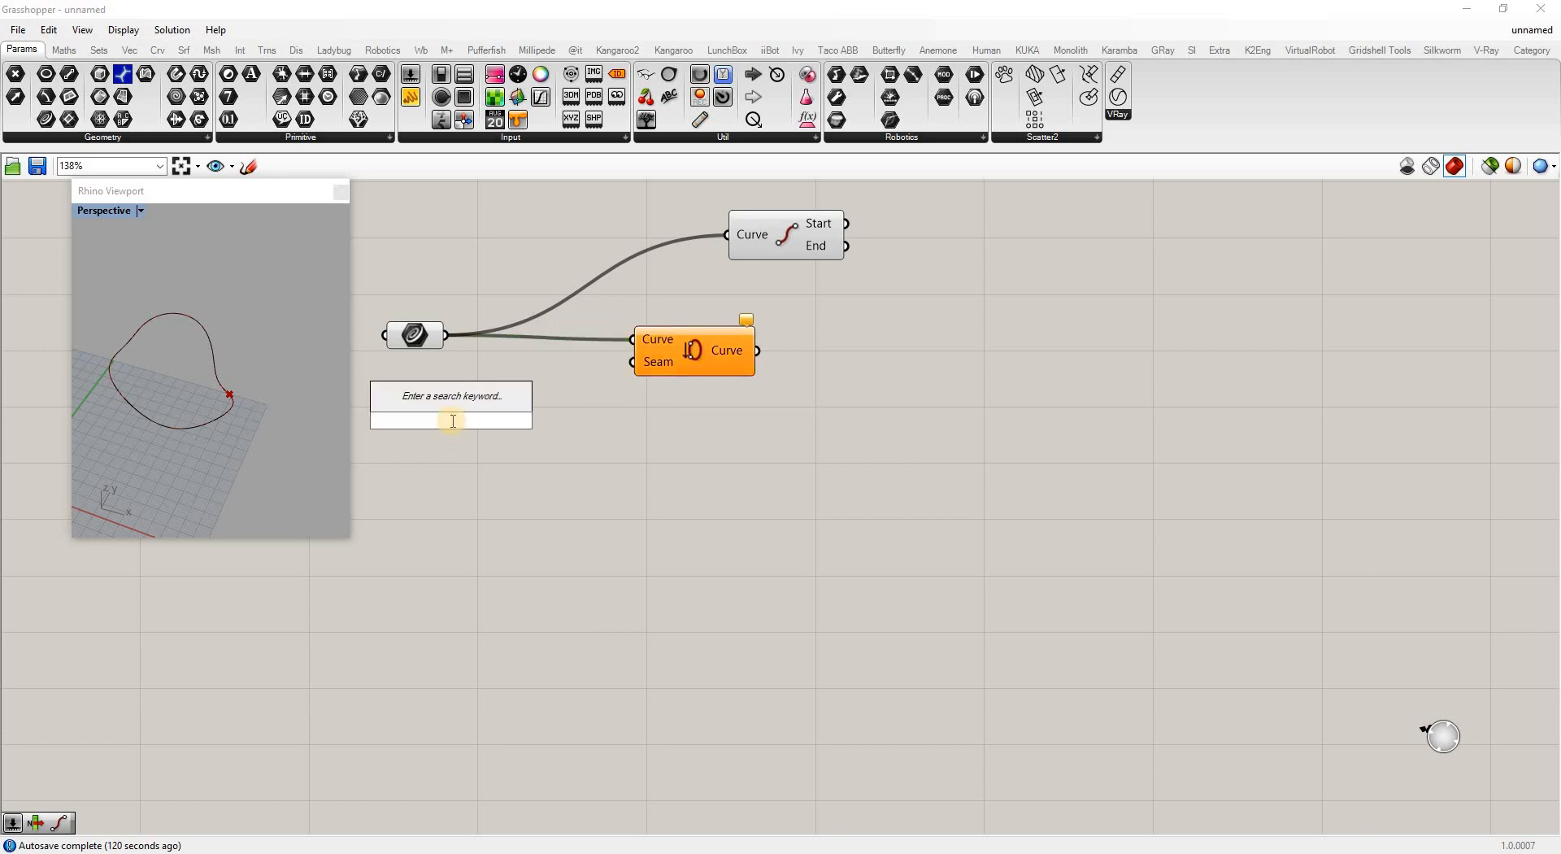
{"action": "type", "text": "0"}
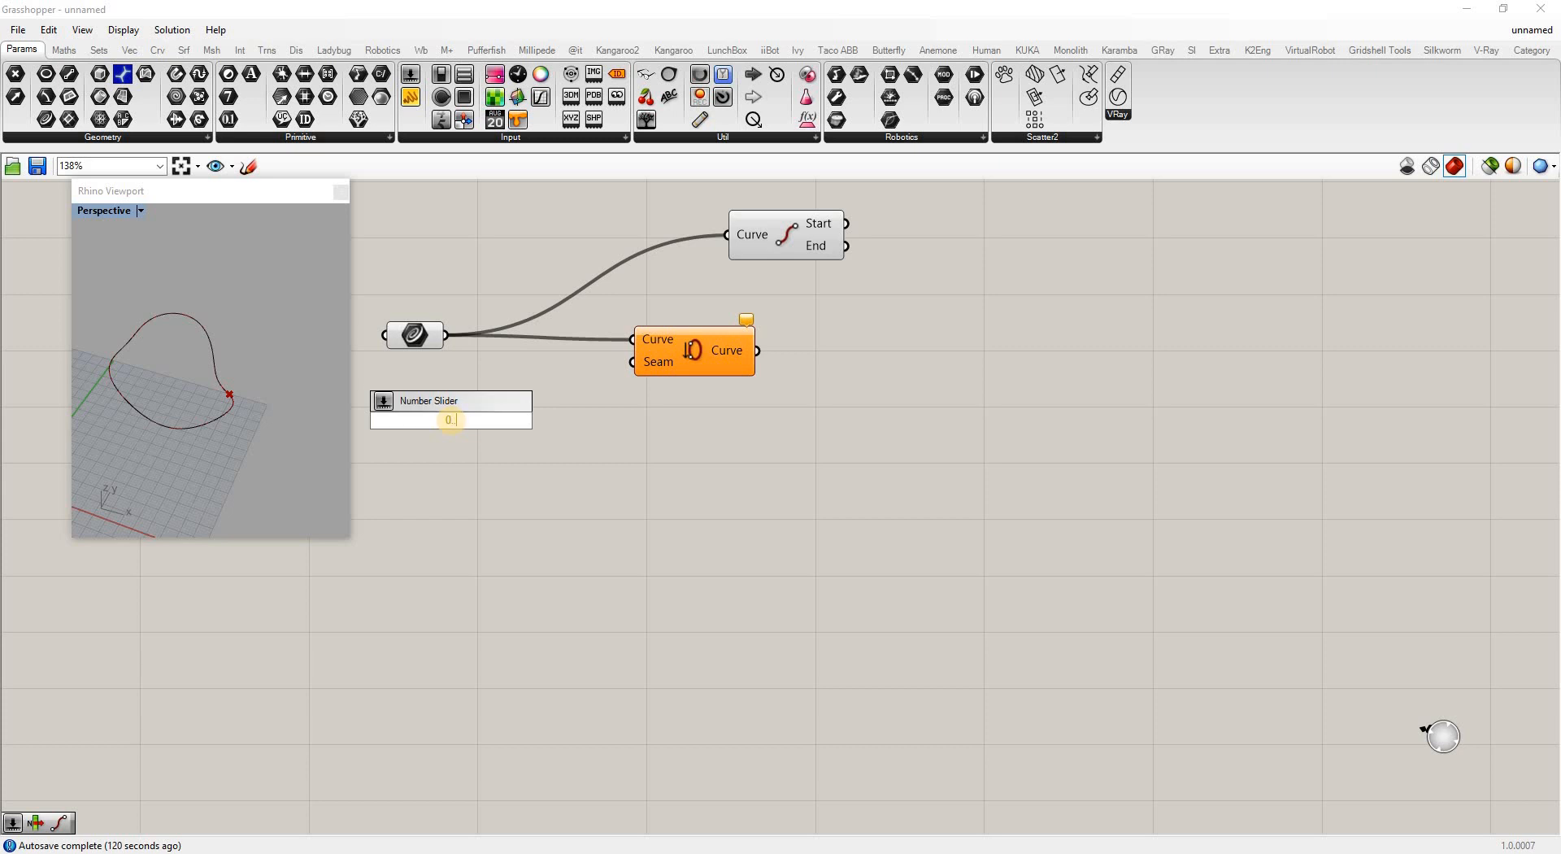
{"action": "type", "text": "..1.00"}
{"action": "key", "text": "Return"}
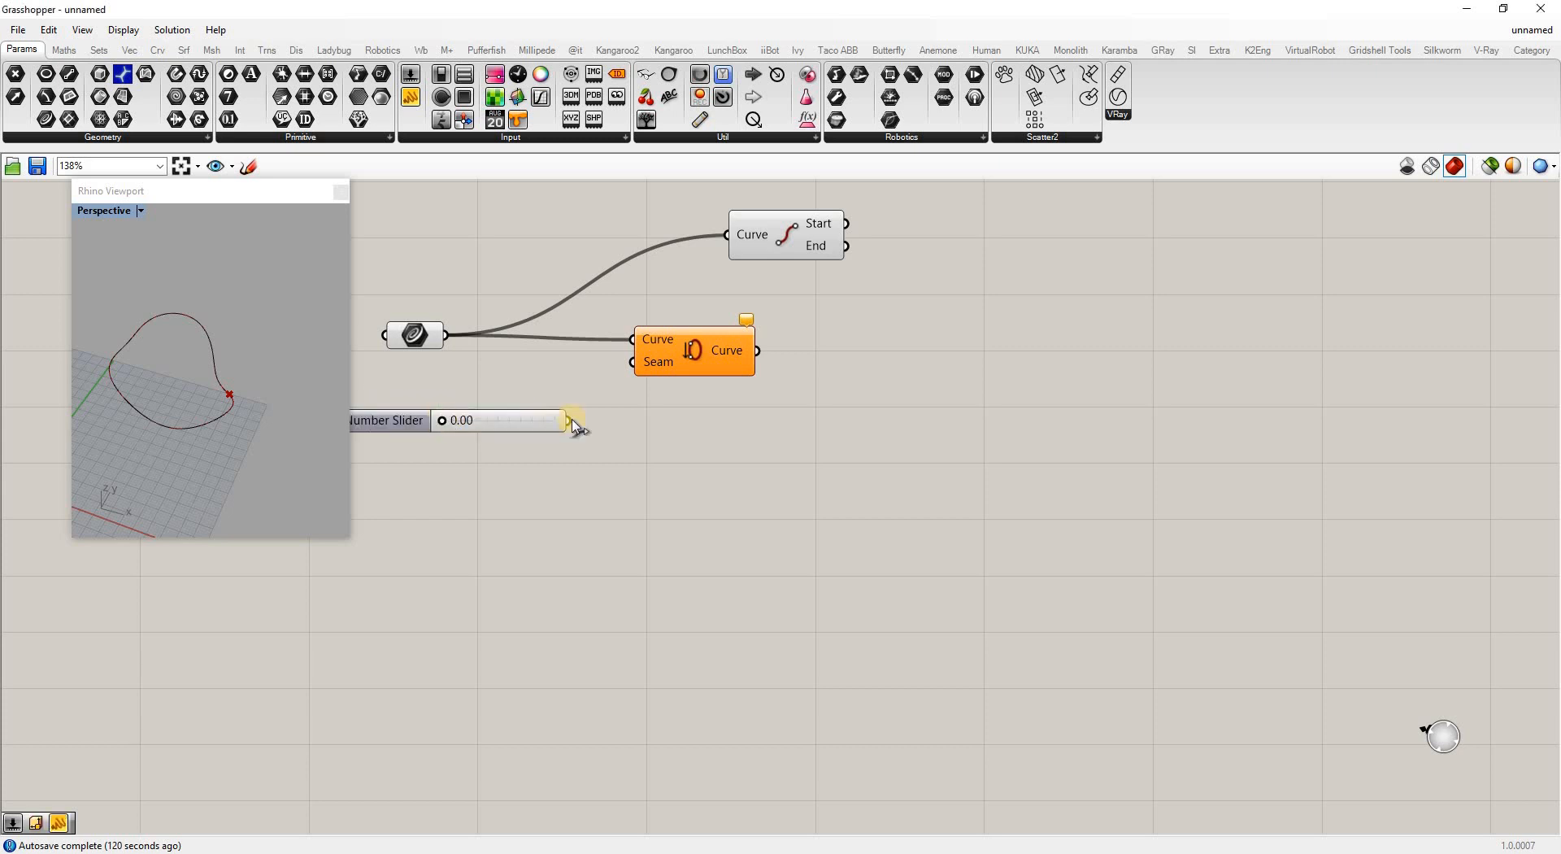
{"action": "left_click_drag", "start_coordinate": [572, 421], "coordinate": [634, 362]}
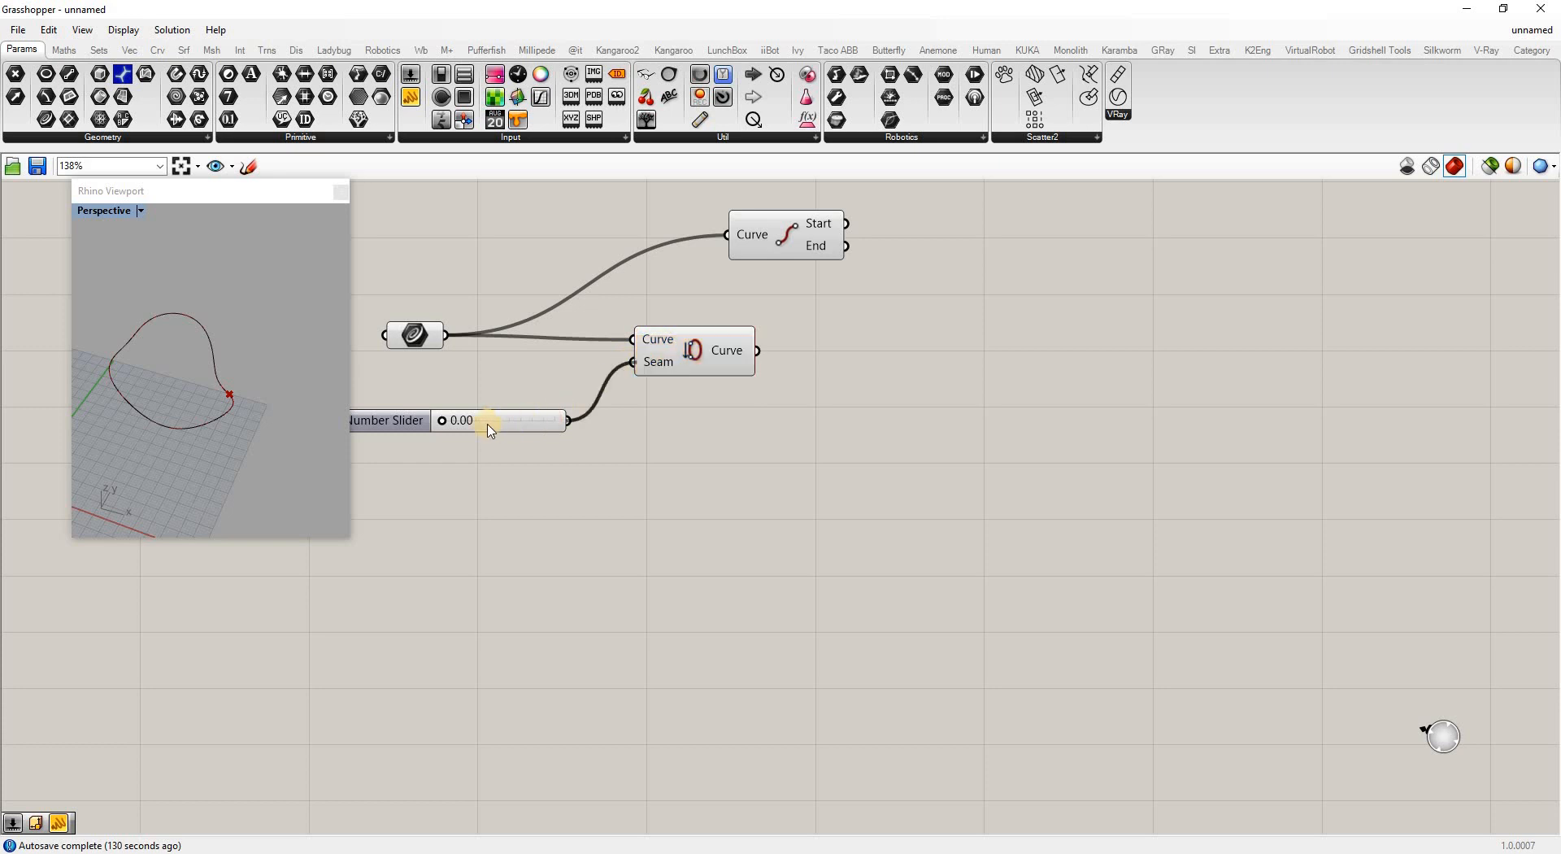
Drag the seam slider to 0.52 and check the curve in the viewport
{"action": "left_click_drag", "start_coordinate": [455, 425], "coordinate": [500, 439]}
{"action": "left_click", "coordinate": [223, 383]}
{"action": "left_click", "coordinate": [266, 439]}
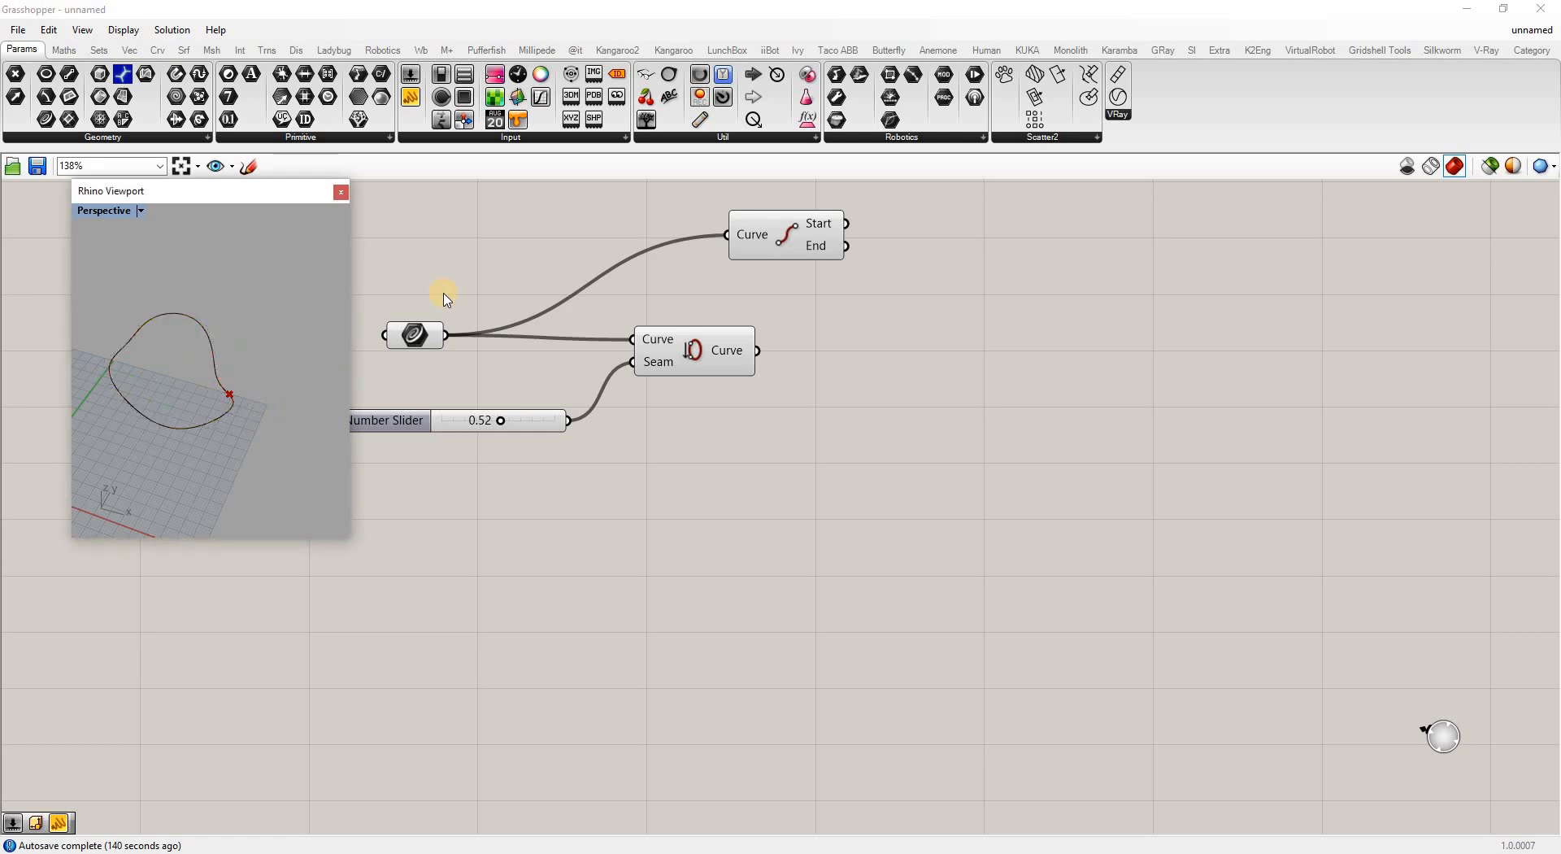
Add a Domain² component fed by the Curve parameter
{"action": "double_click", "coordinate": [483, 261]}
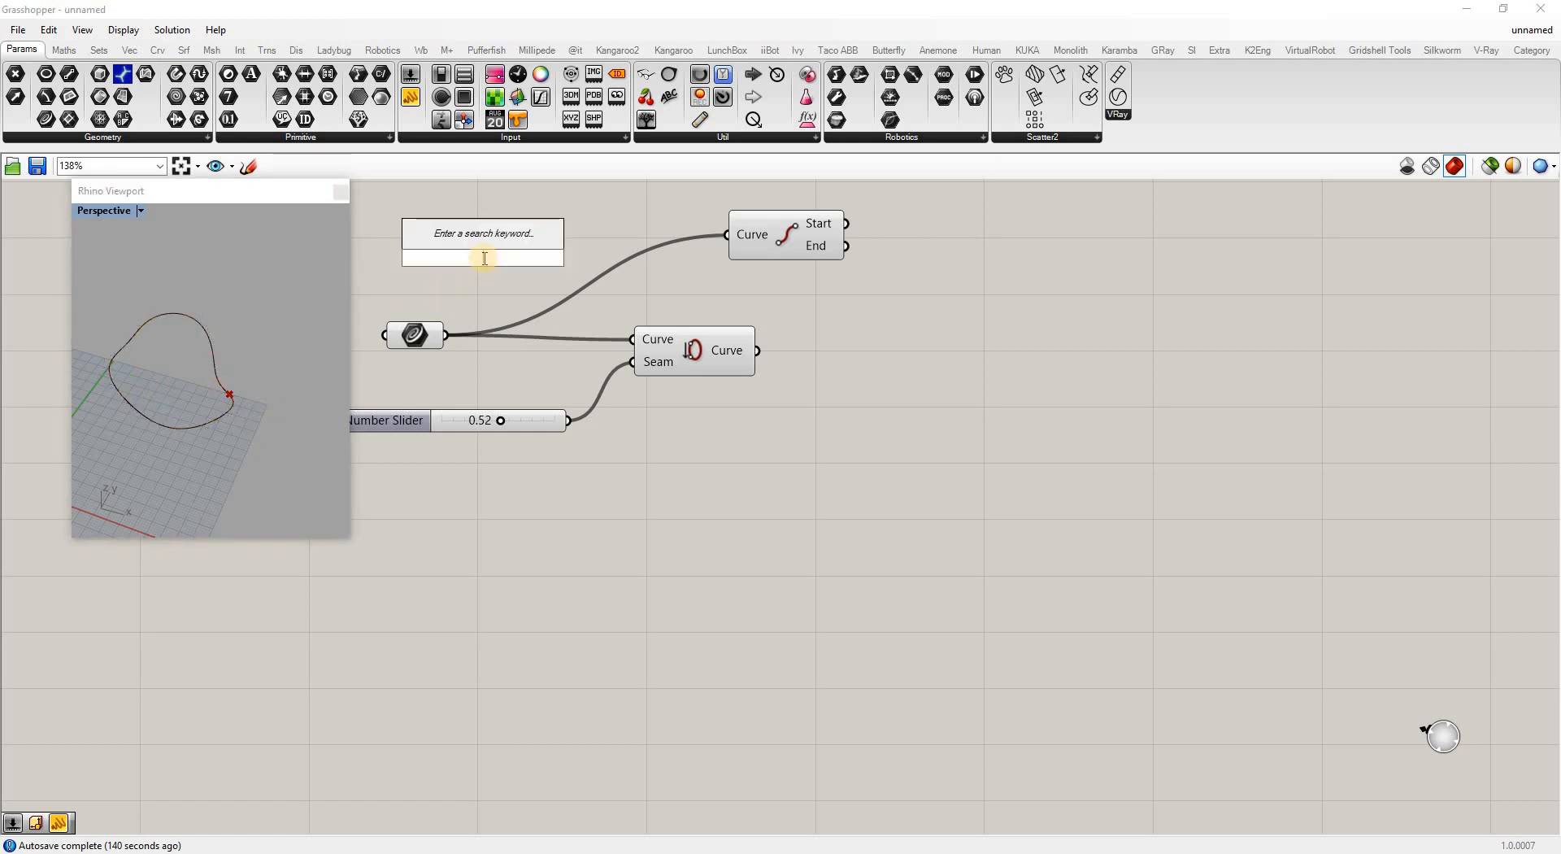
{"action": "type", "text": "domain"}
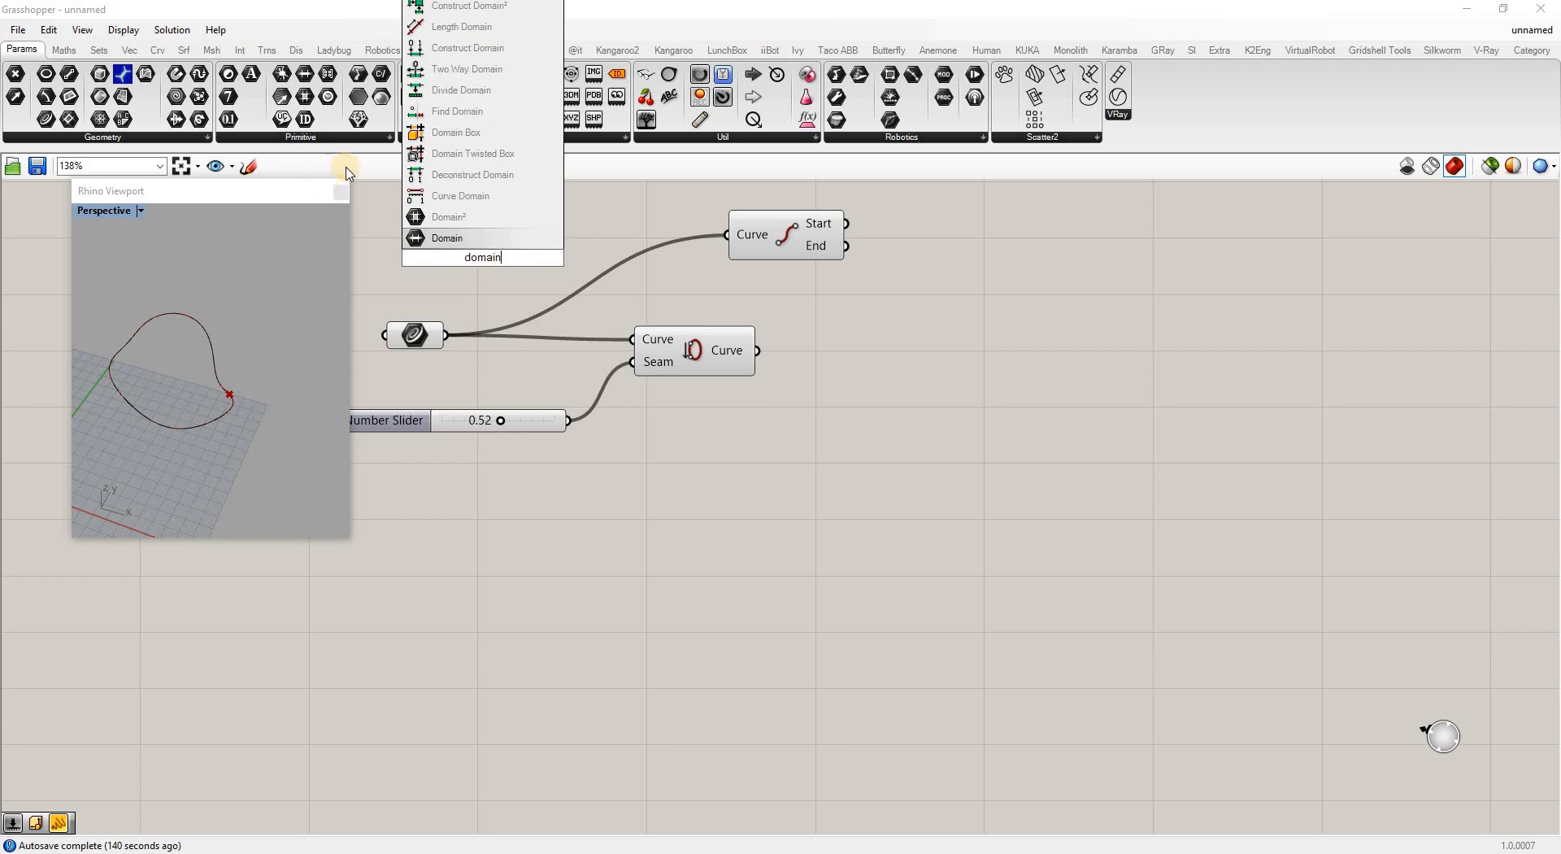
{"action": "left_click", "coordinate": [431, 217]}
{"action": "left_click_drag", "start_coordinate": [445, 334], "coordinate": [482, 267]}
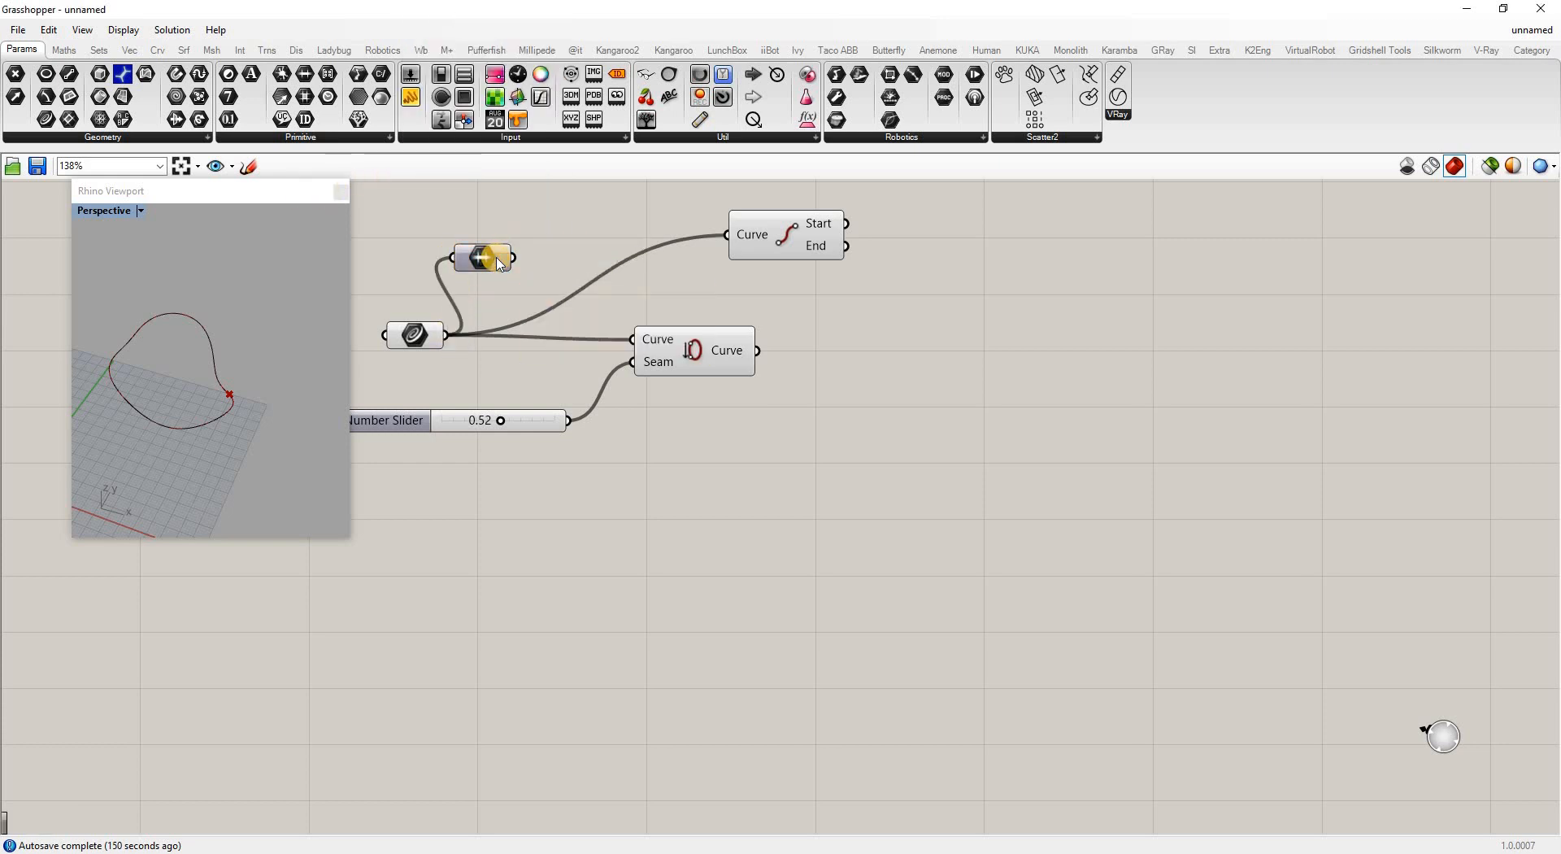
Rearrange the Curve parameter and Seam component, and set the seam slider to 0.43
{"action": "left_click", "coordinate": [398, 345]}
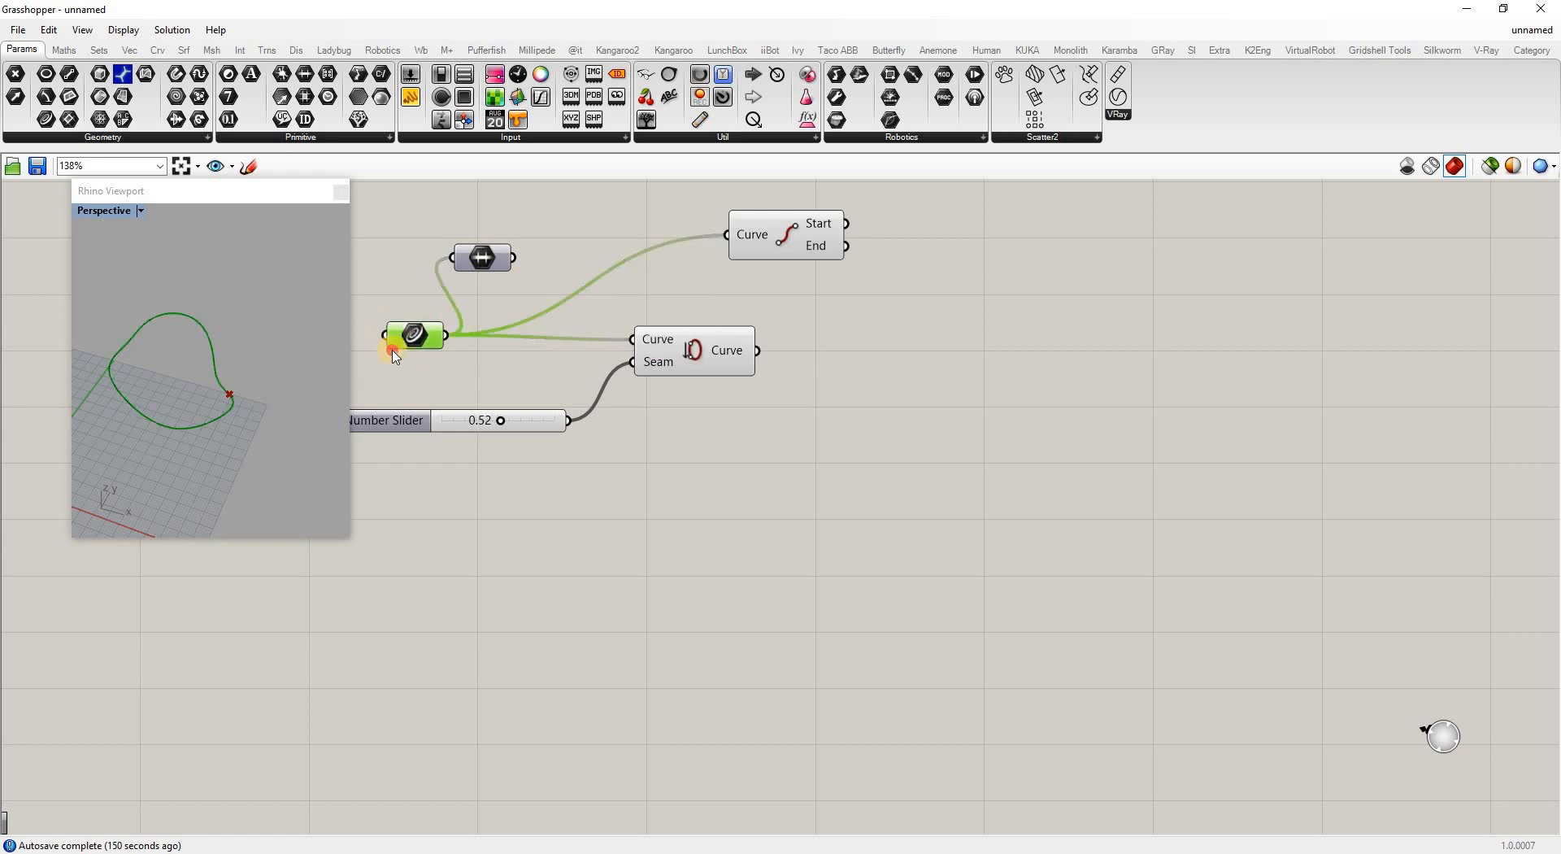
{"action": "left_click_drag", "start_coordinate": [393, 355], "coordinate": [376, 384]}
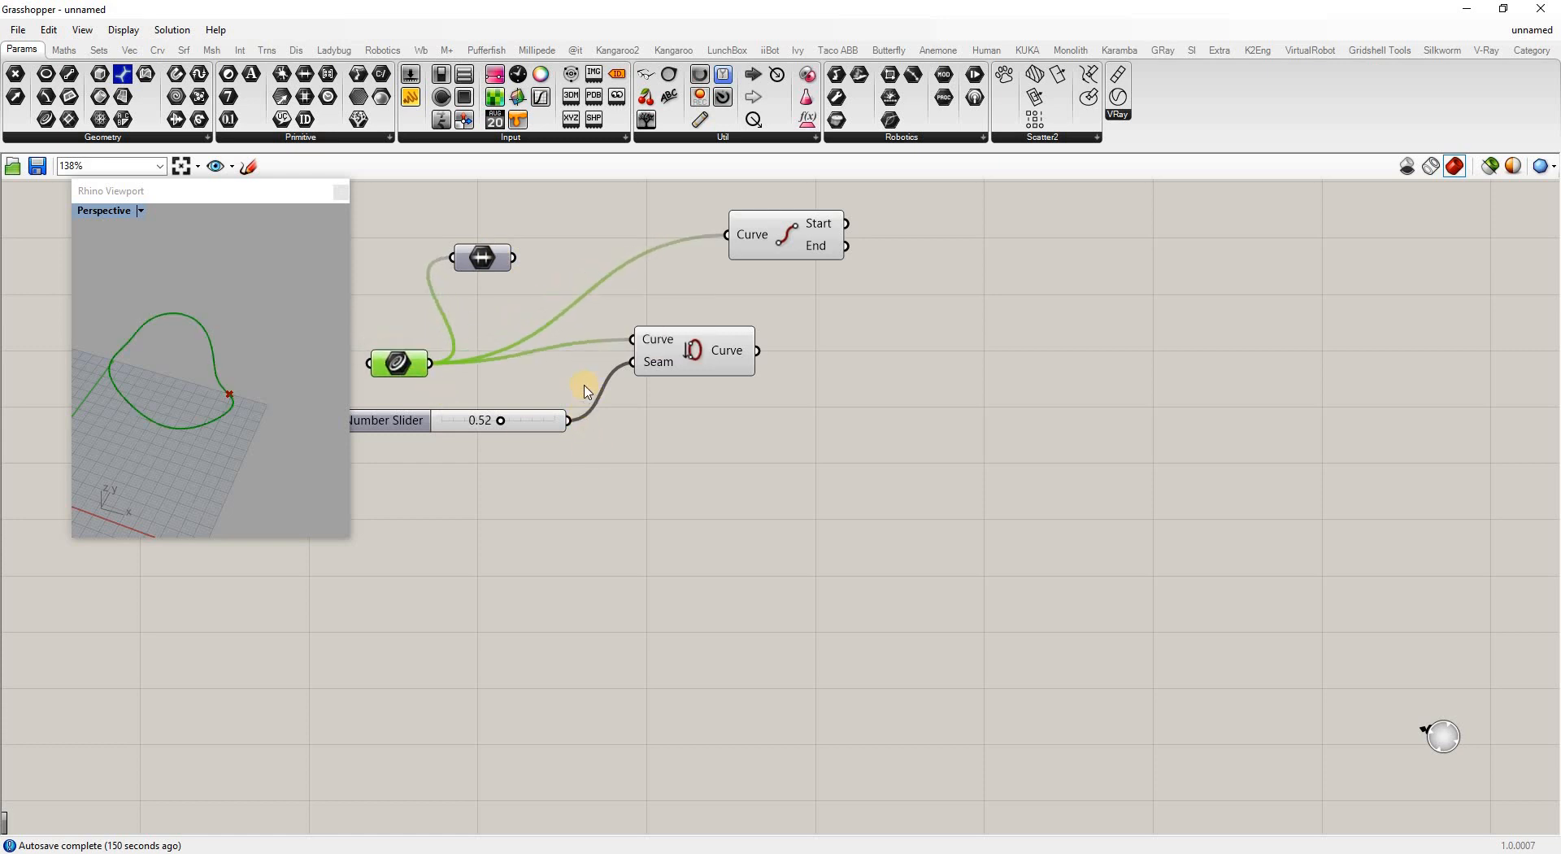
{"action": "right_click_drag", "start_coordinate": [231, 372], "coordinate": [248, 459]}
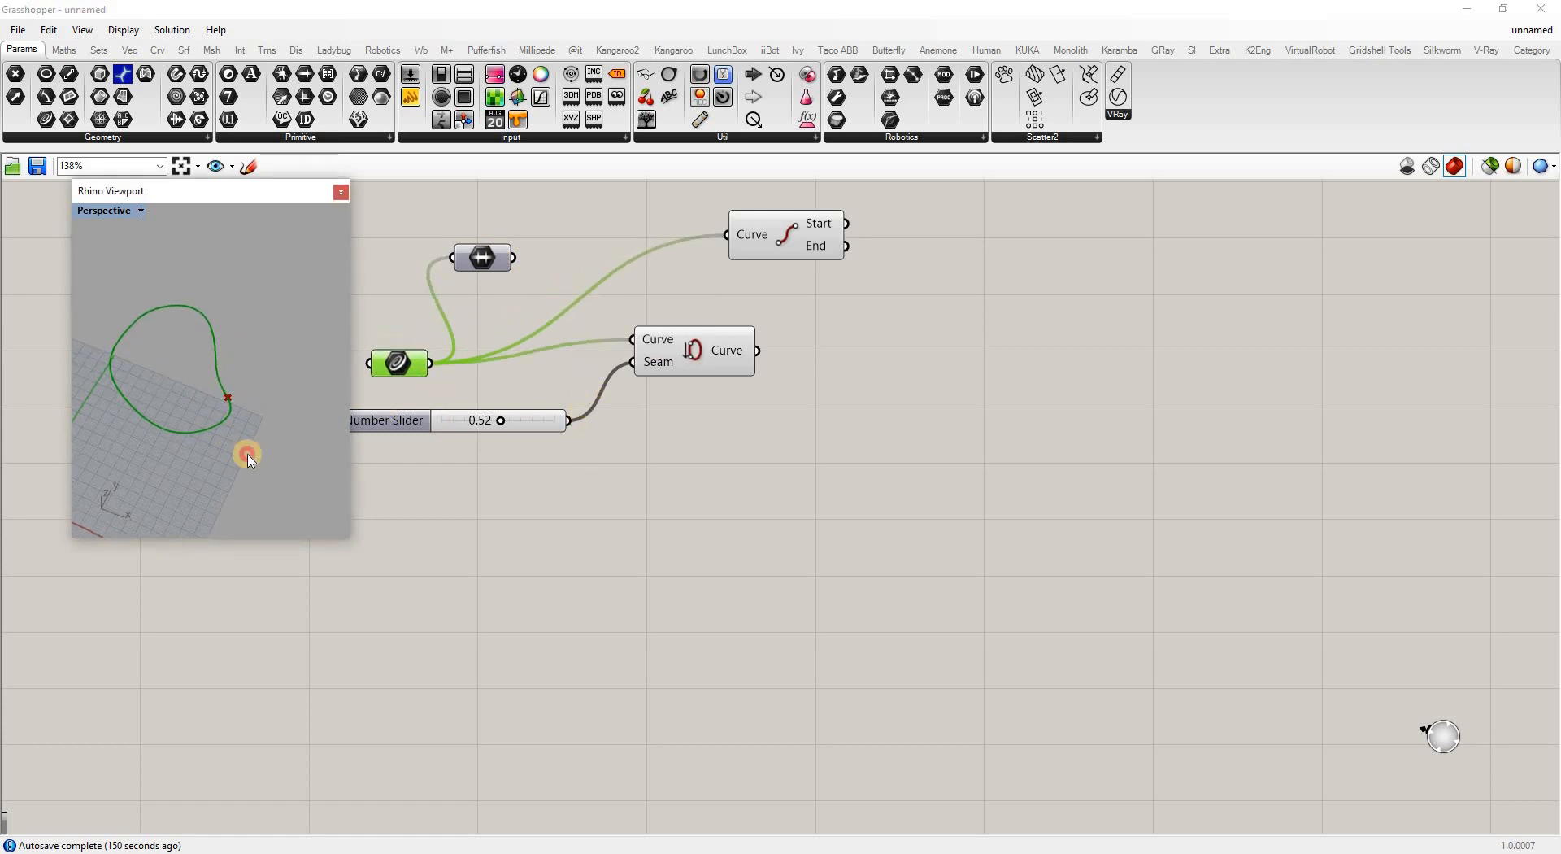
{"action": "mouse_move", "coordinate": [697, 345]}
{"action": "left_mouse_down"}
{"action": "mouse_move", "coordinate": [726, 391]}
{"action": "mouse_move", "coordinate": [720, 343]}
{"action": "left_mouse_up"}
{"action": "mouse_move", "coordinate": [486, 422]}
{"action": "left_mouse_down"}
{"action": "mouse_move", "coordinate": [439, 425]}
{"action": "mouse_move", "coordinate": [491, 429]}
{"action": "left_mouse_up"}
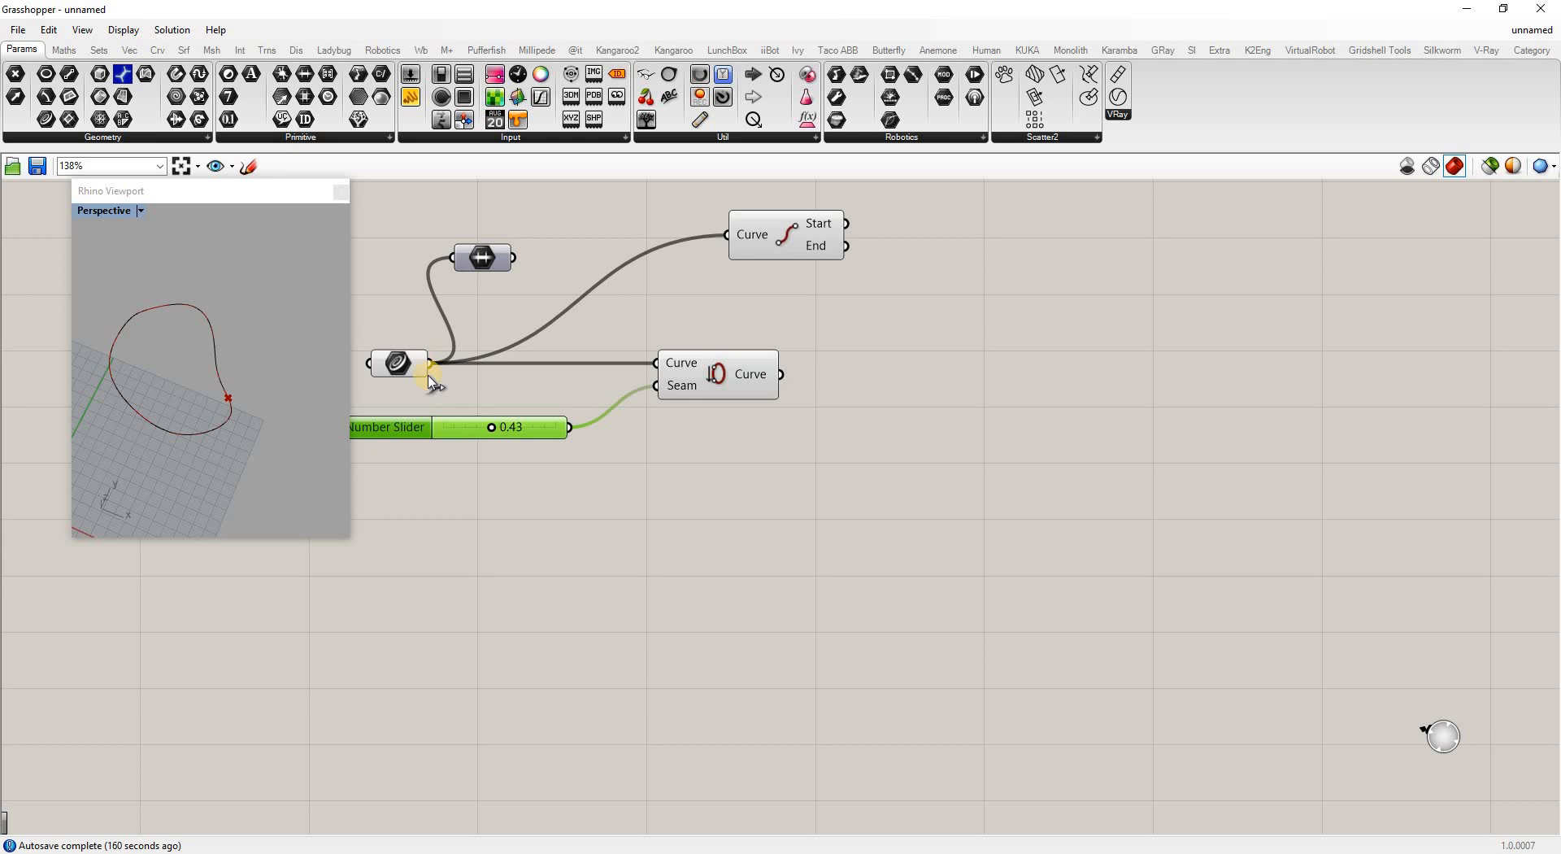
Reparameterize the Curve parameter to a 0 to 1 domain
{"action": "right_click_drag", "start_coordinate": [433, 375], "coordinate": [431, 378]}
{"action": "right_click", "coordinate": [420, 366]}
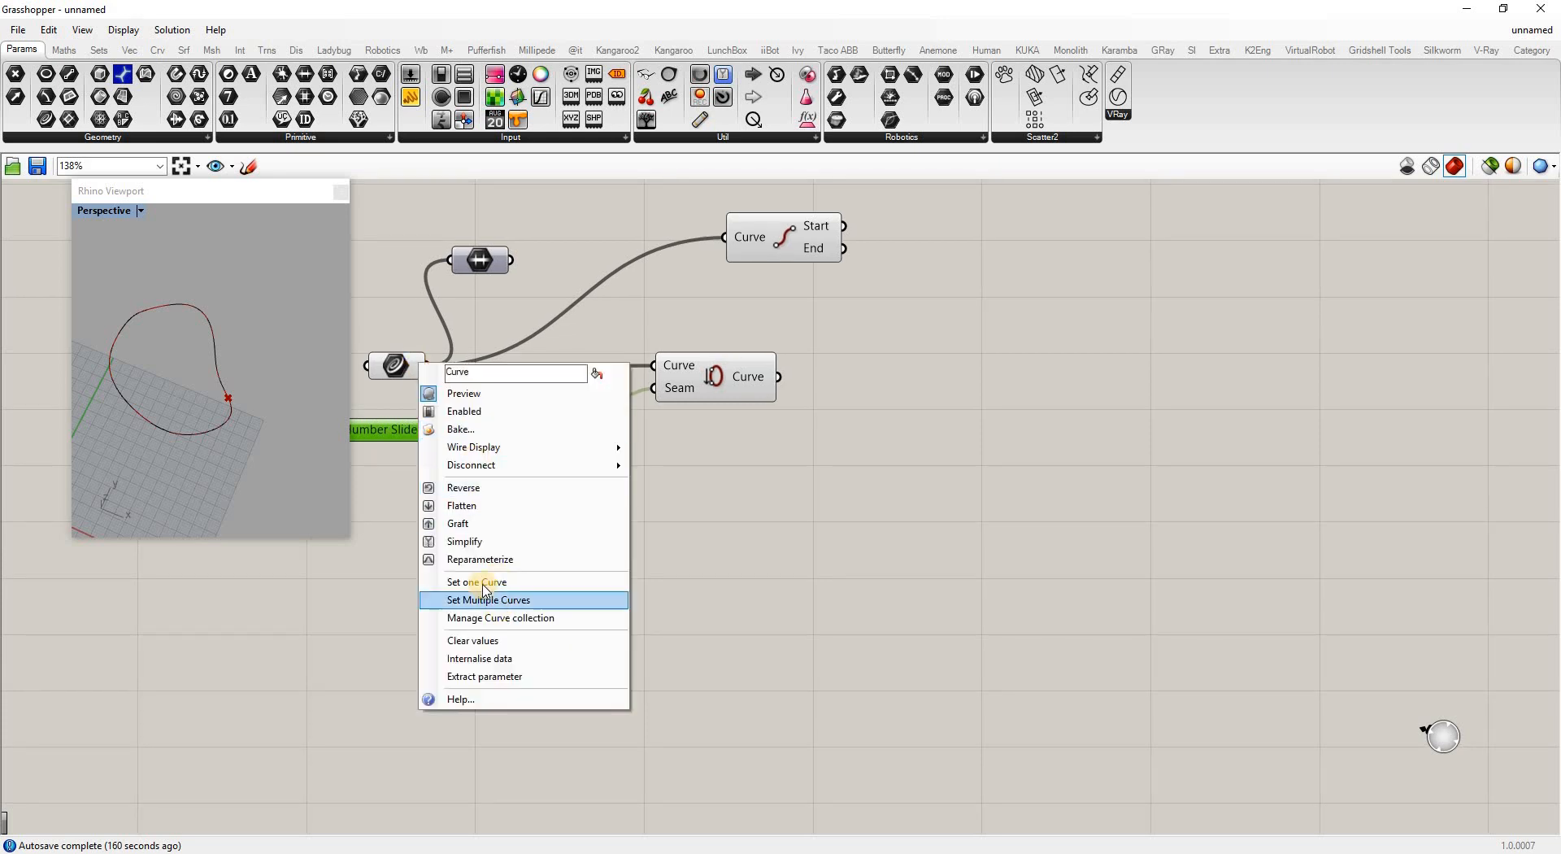
{"action": "left_click", "coordinate": [419, 363]}
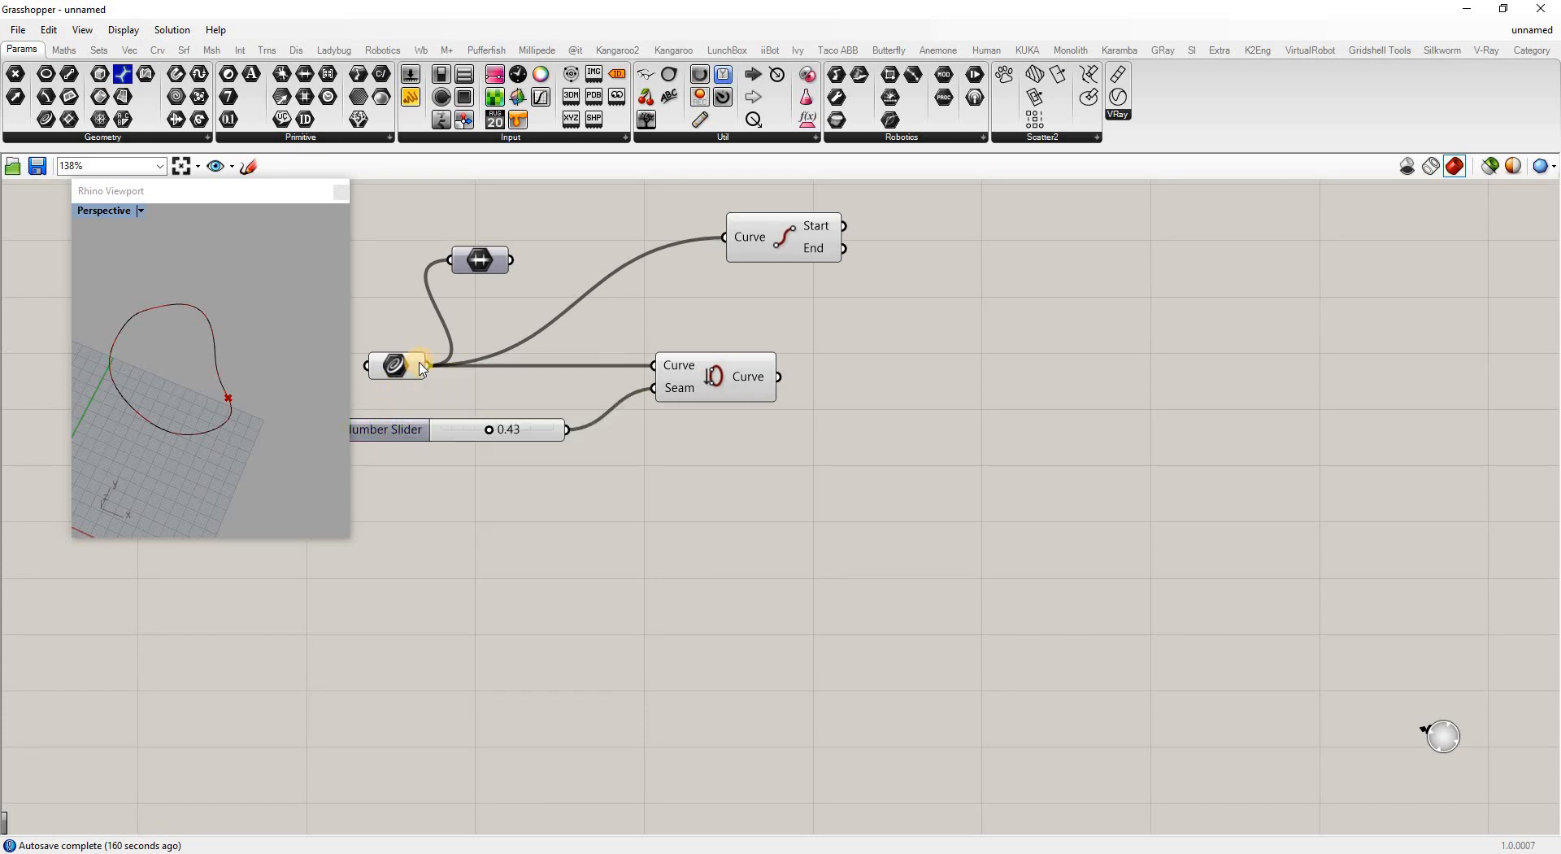
{"action": "right_click", "coordinate": [420, 366]}
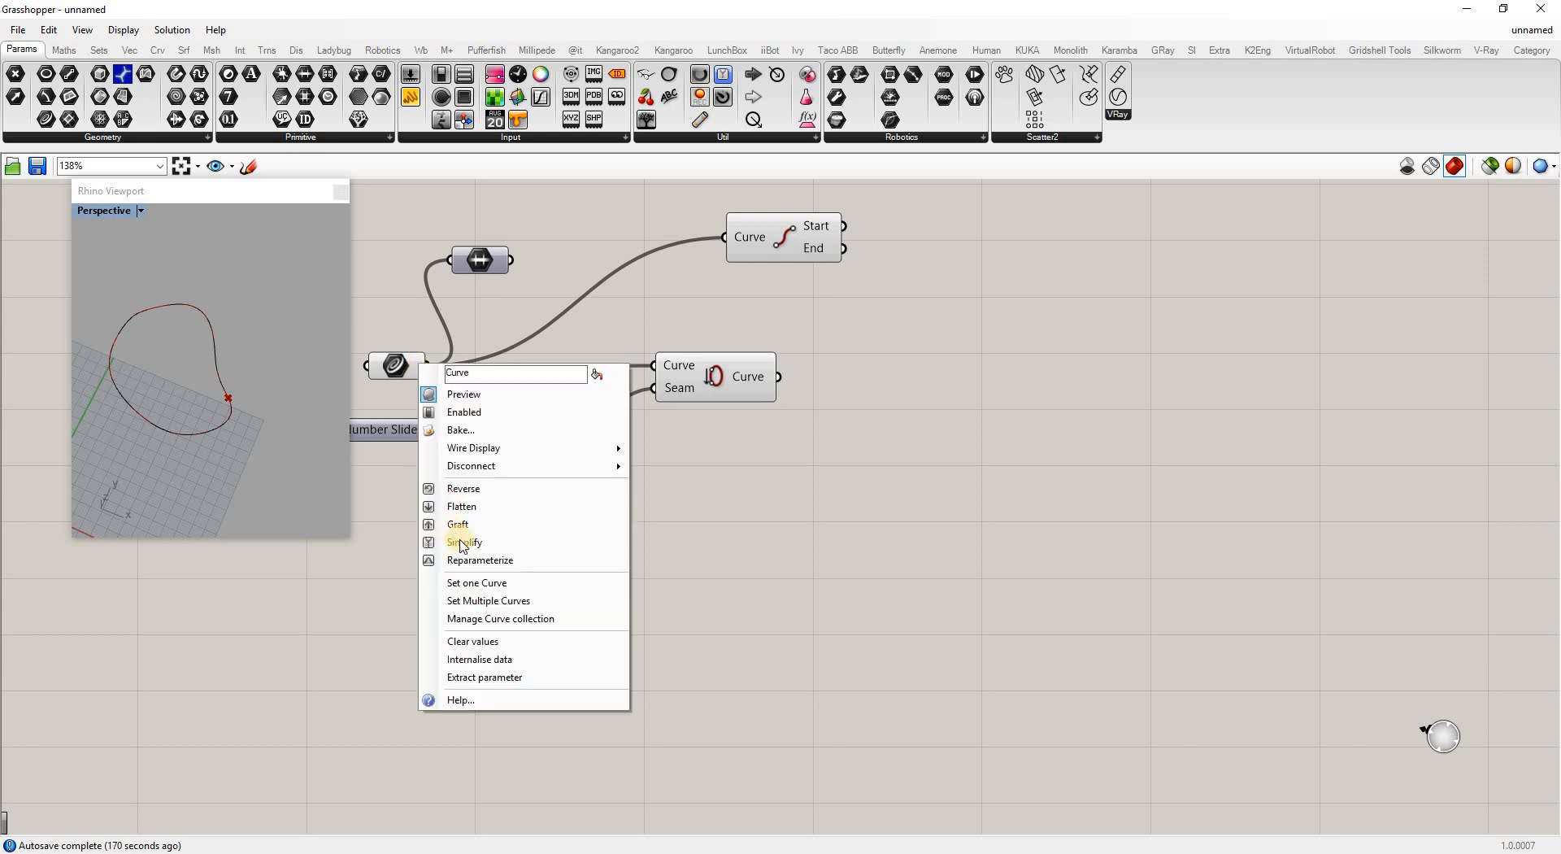
{"action": "left_click", "coordinate": [467, 557]}
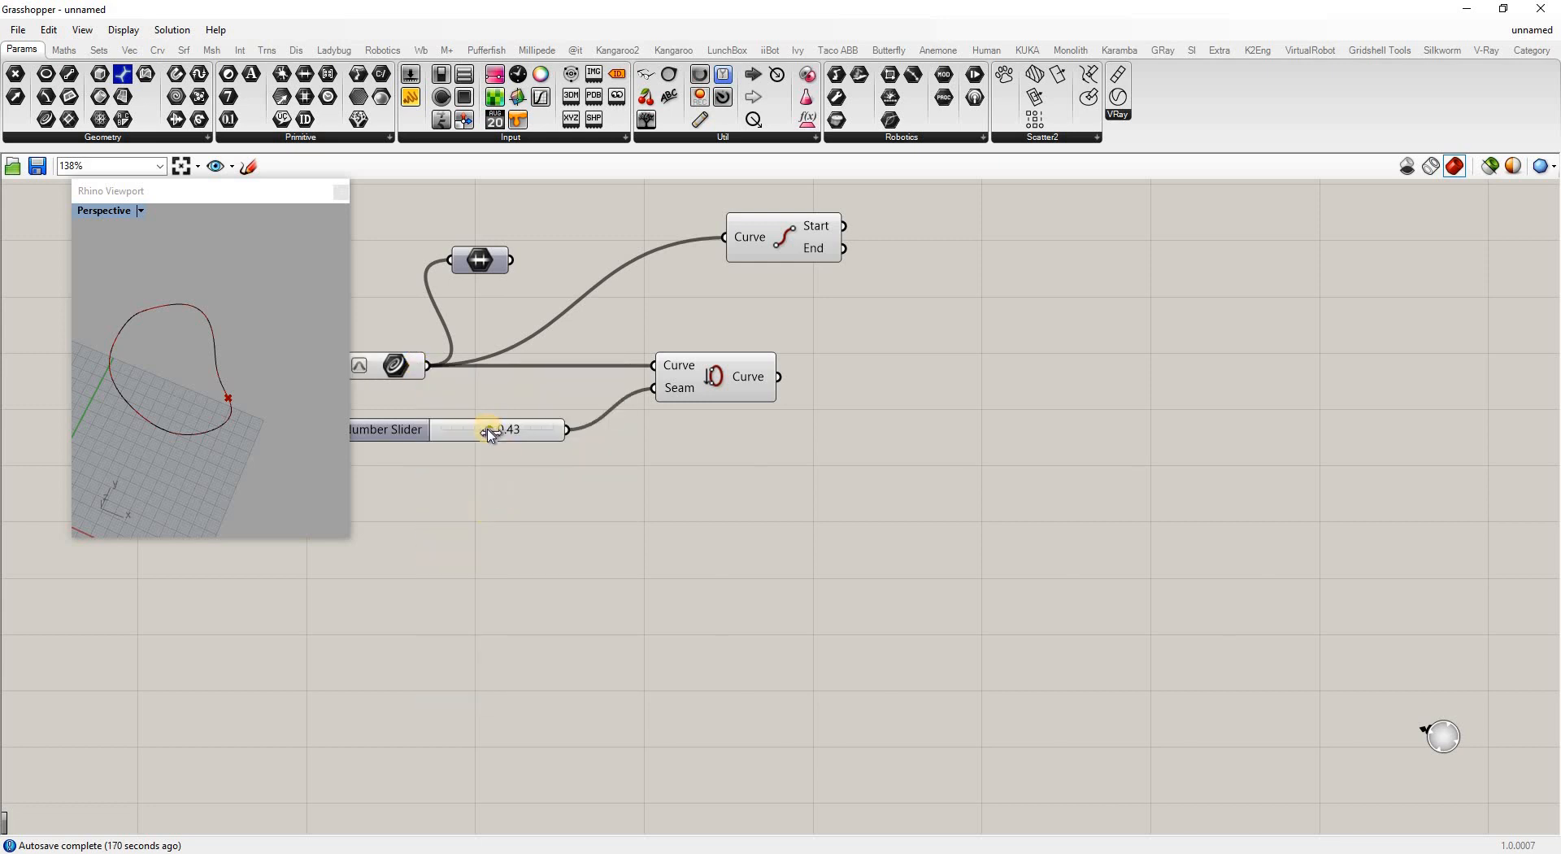
Wire Seam's Curve output into End Points and shift the seam slider
{"action": "mouse_move", "coordinate": [490, 434]}
{"action": "left_mouse_down"}
{"action": "mouse_move", "coordinate": [447, 431]}
{"action": "mouse_move", "coordinate": [530, 443]}
{"action": "mouse_move", "coordinate": [510, 445]}
{"action": "left_mouse_up"}
{"action": "left_click_drag", "start_coordinate": [781, 380], "coordinate": [727, 238]}
{"action": "left_click_drag", "start_coordinate": [518, 431], "coordinate": [205, 431]}
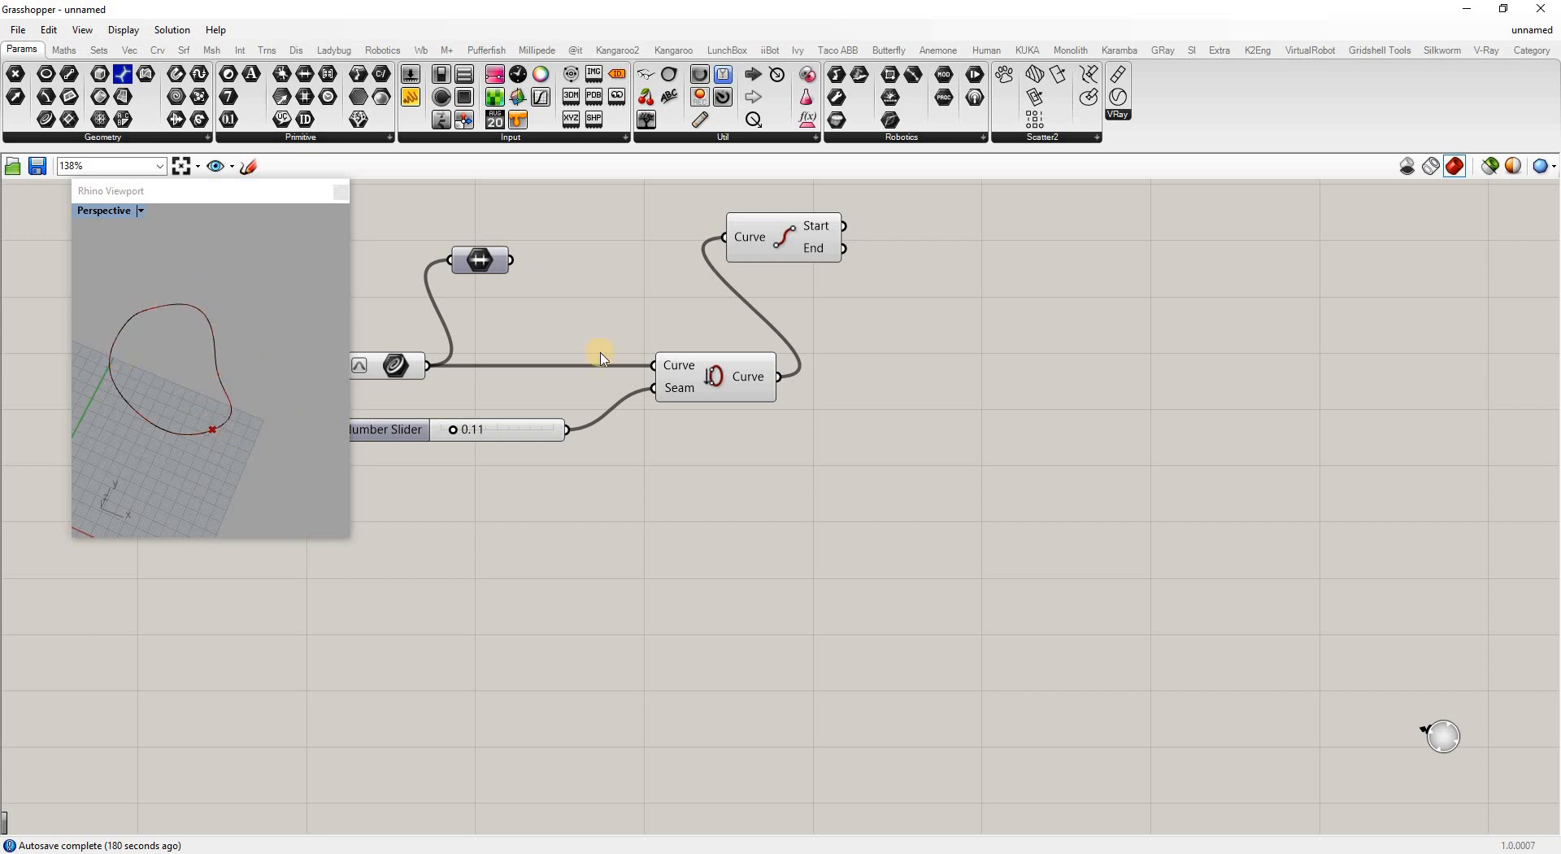
Move End Points right, check the 0 To 1 domain, and shift Seam left
{"action": "left_click_drag", "start_coordinate": [783, 237], "coordinate": [986, 376]}
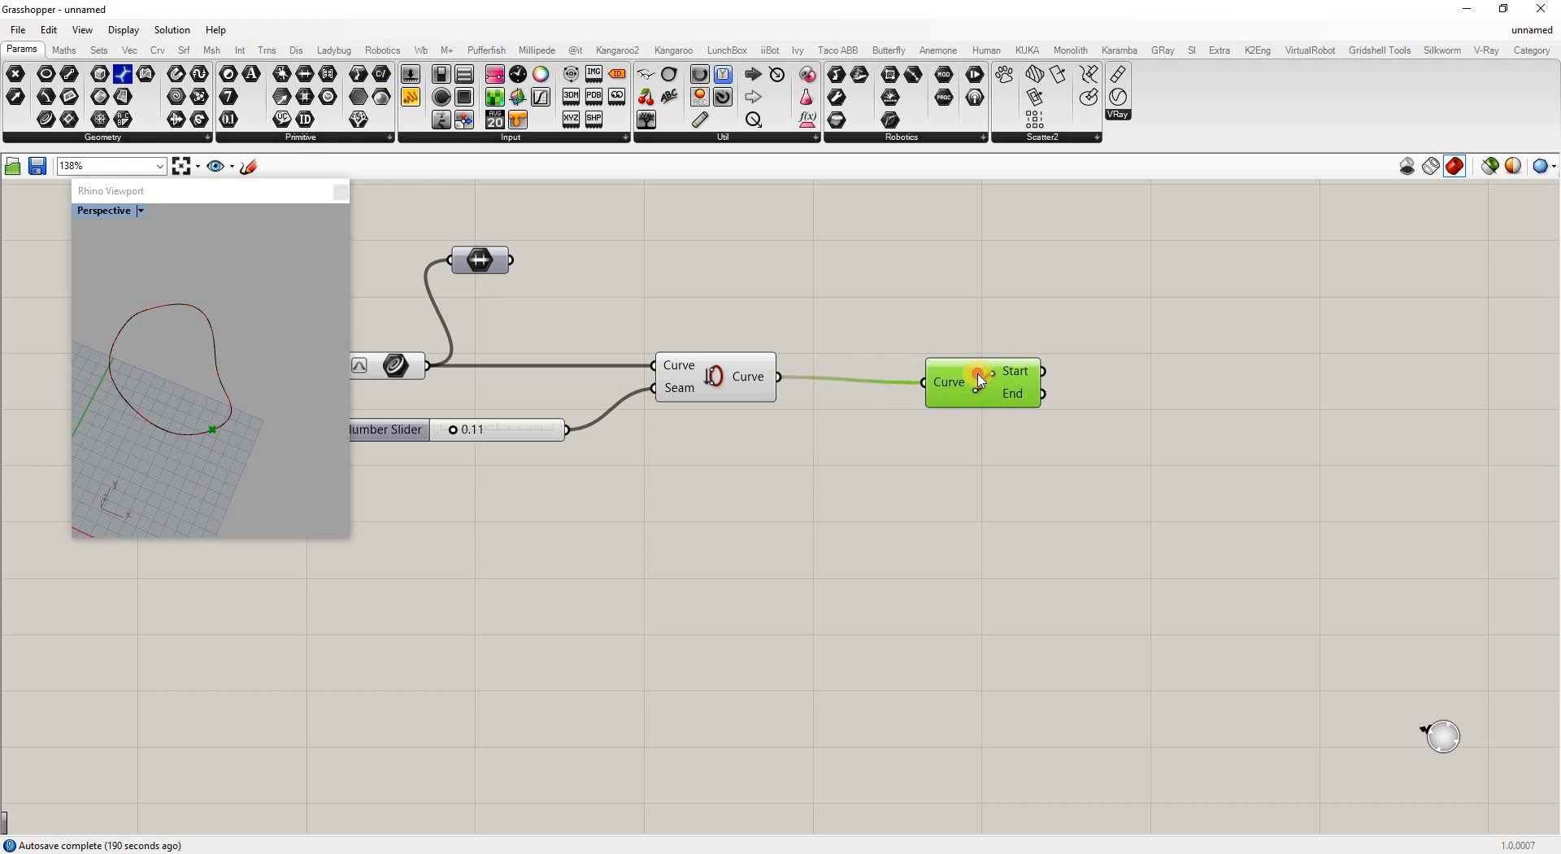
{"action": "left_click", "coordinate": [498, 267]}
{"action": "mouse_move", "coordinate": [497, 263]}
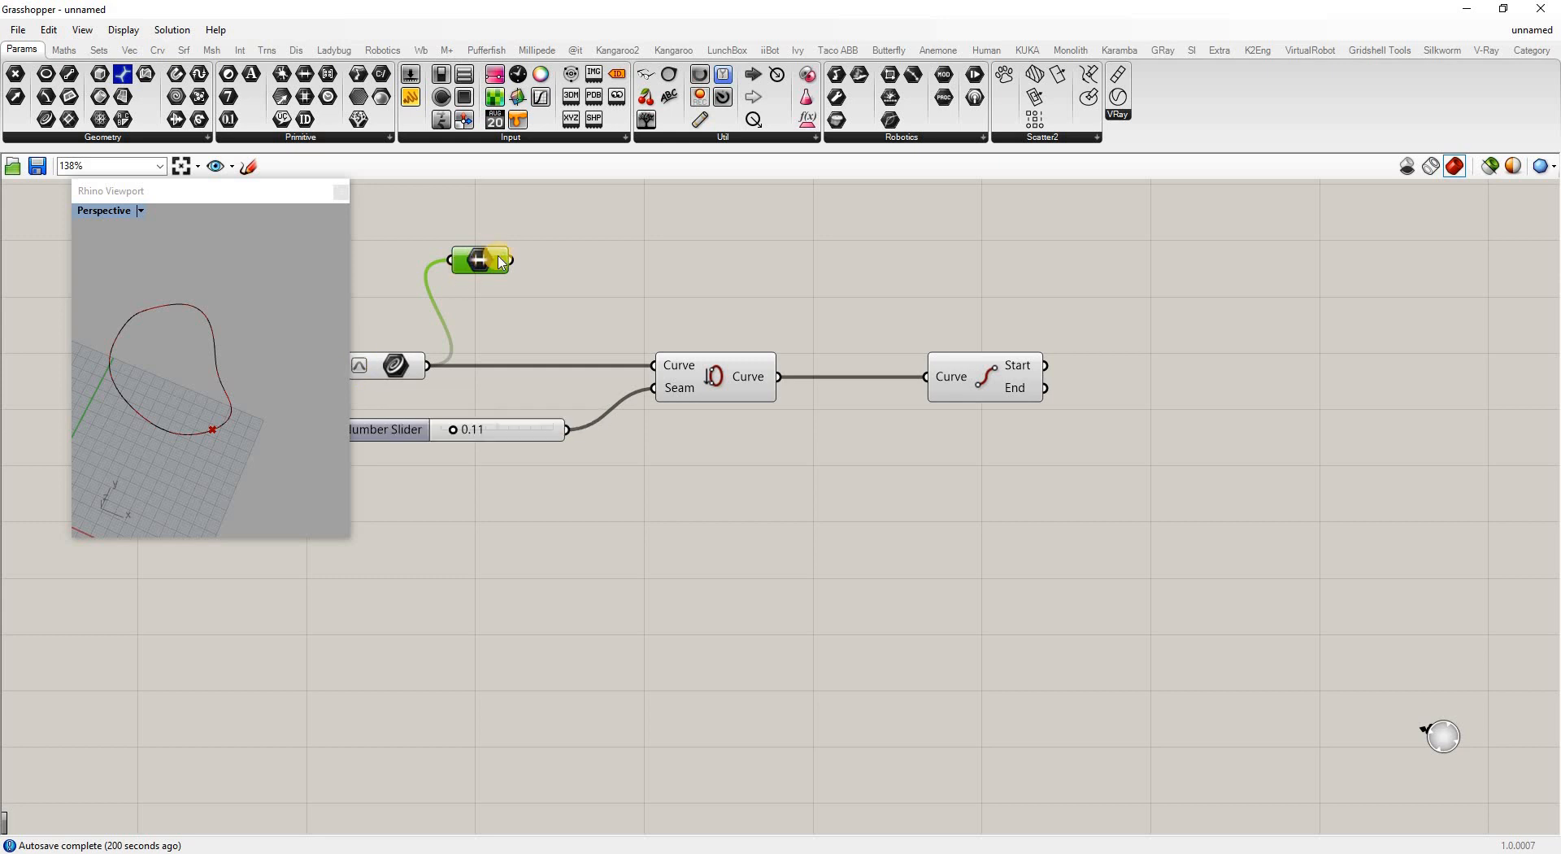
{"action": "left_click", "coordinate": [664, 384]}
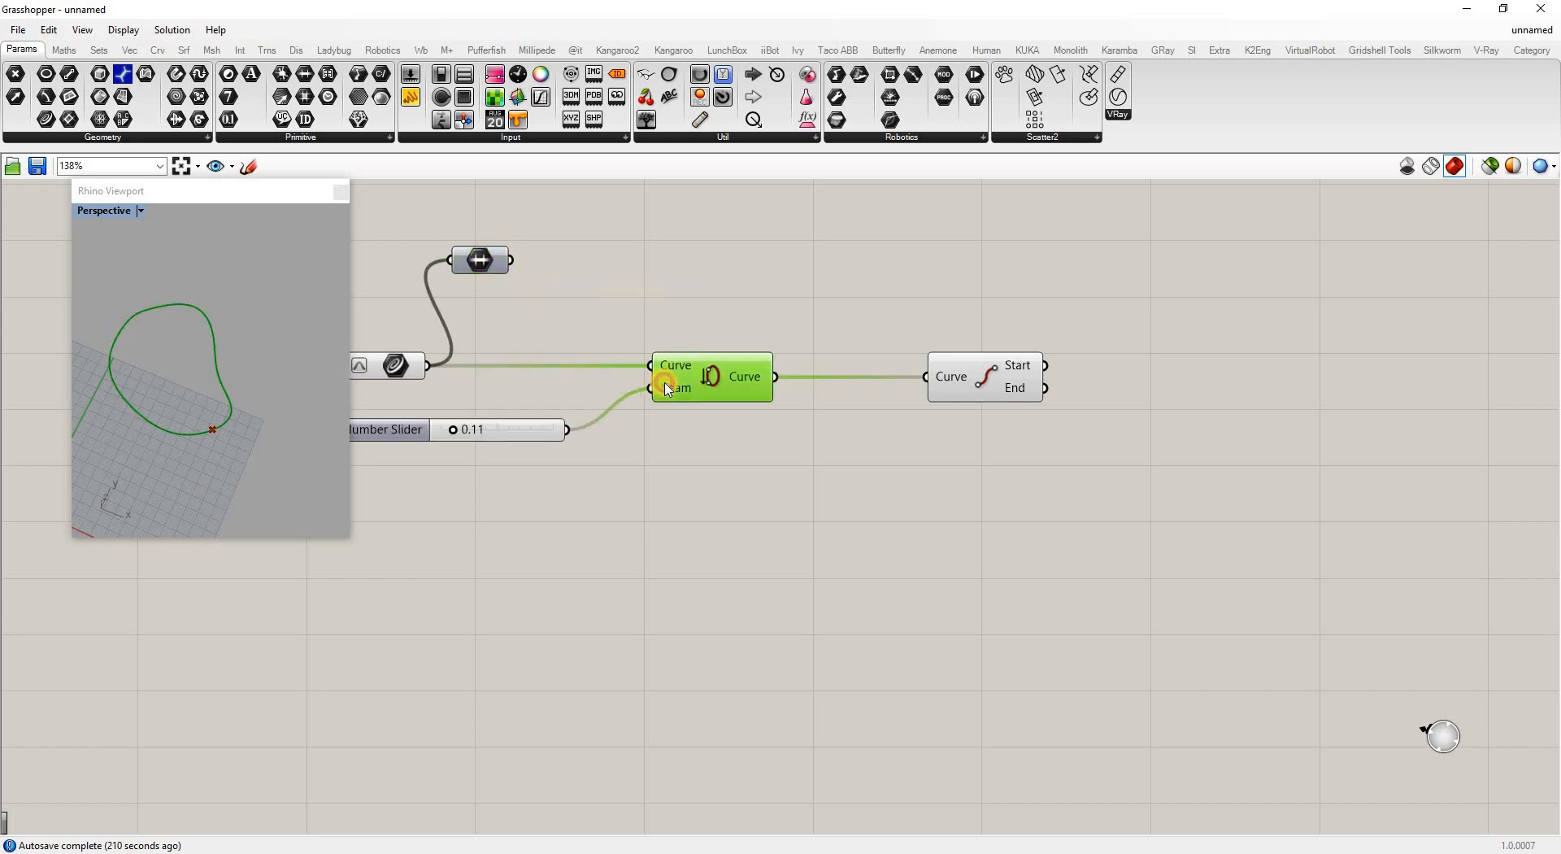
{"action": "left_click_drag", "start_coordinate": [665, 382], "coordinate": [615, 383]}
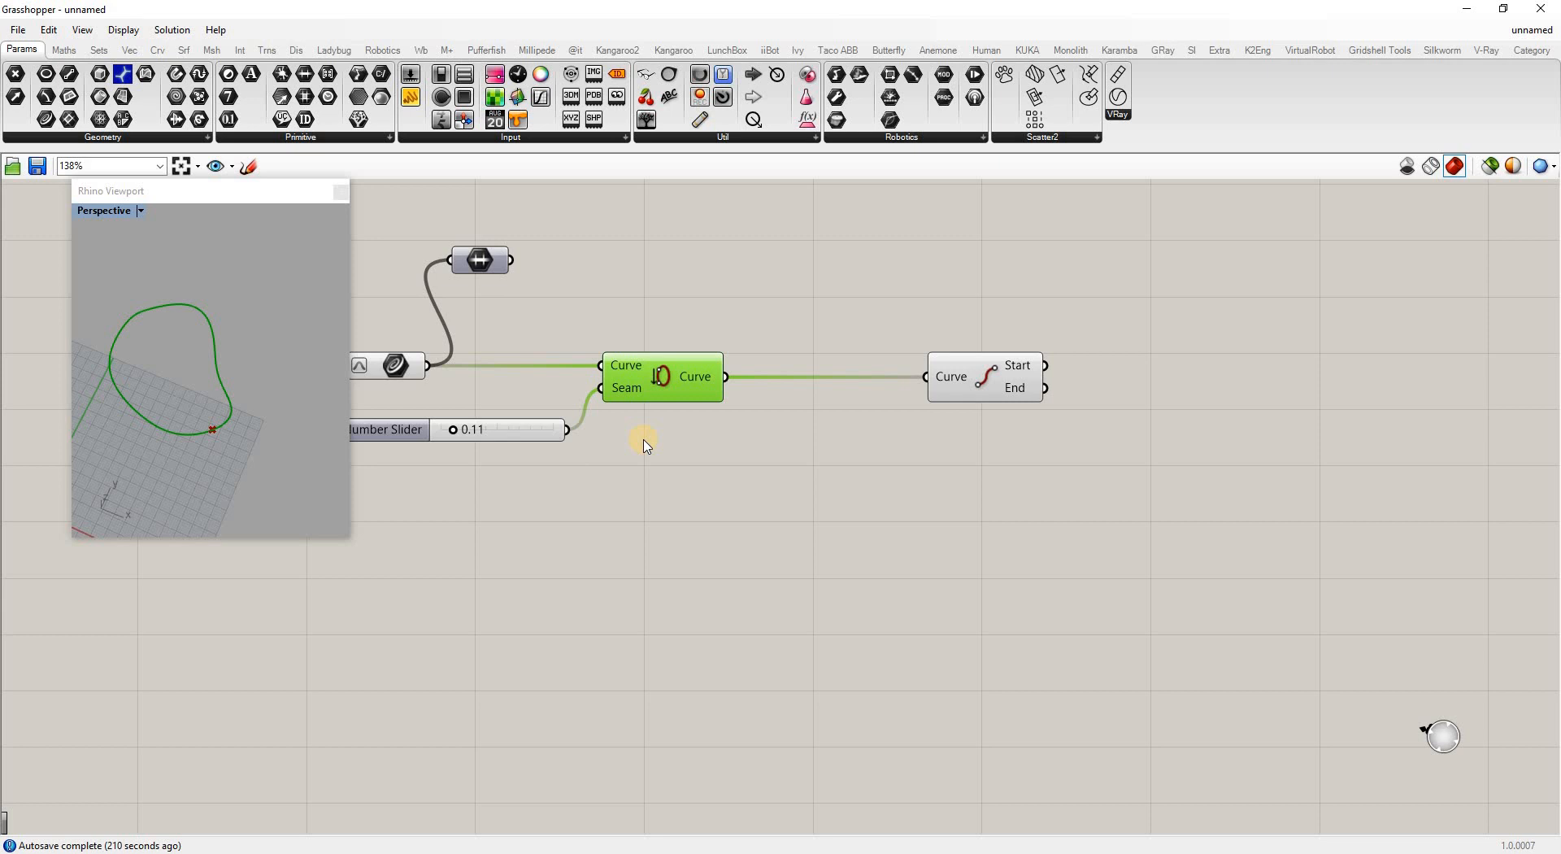
Add a Length component fed by the original curve, reading about 193.22
{"action": "double_click", "coordinate": [617, 528]}
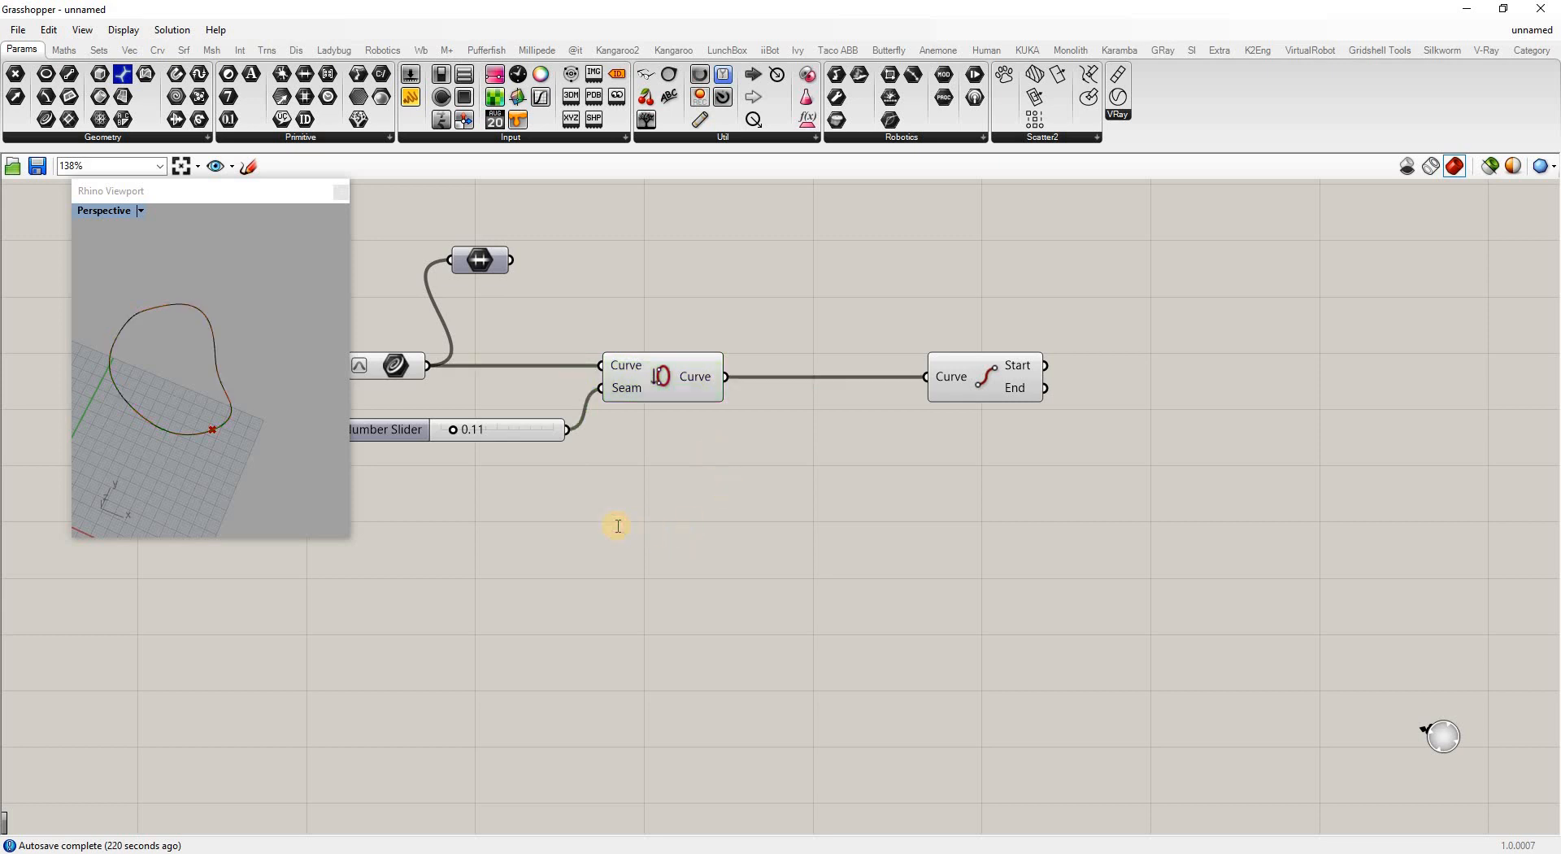
{"action": "type", "text": "len"}
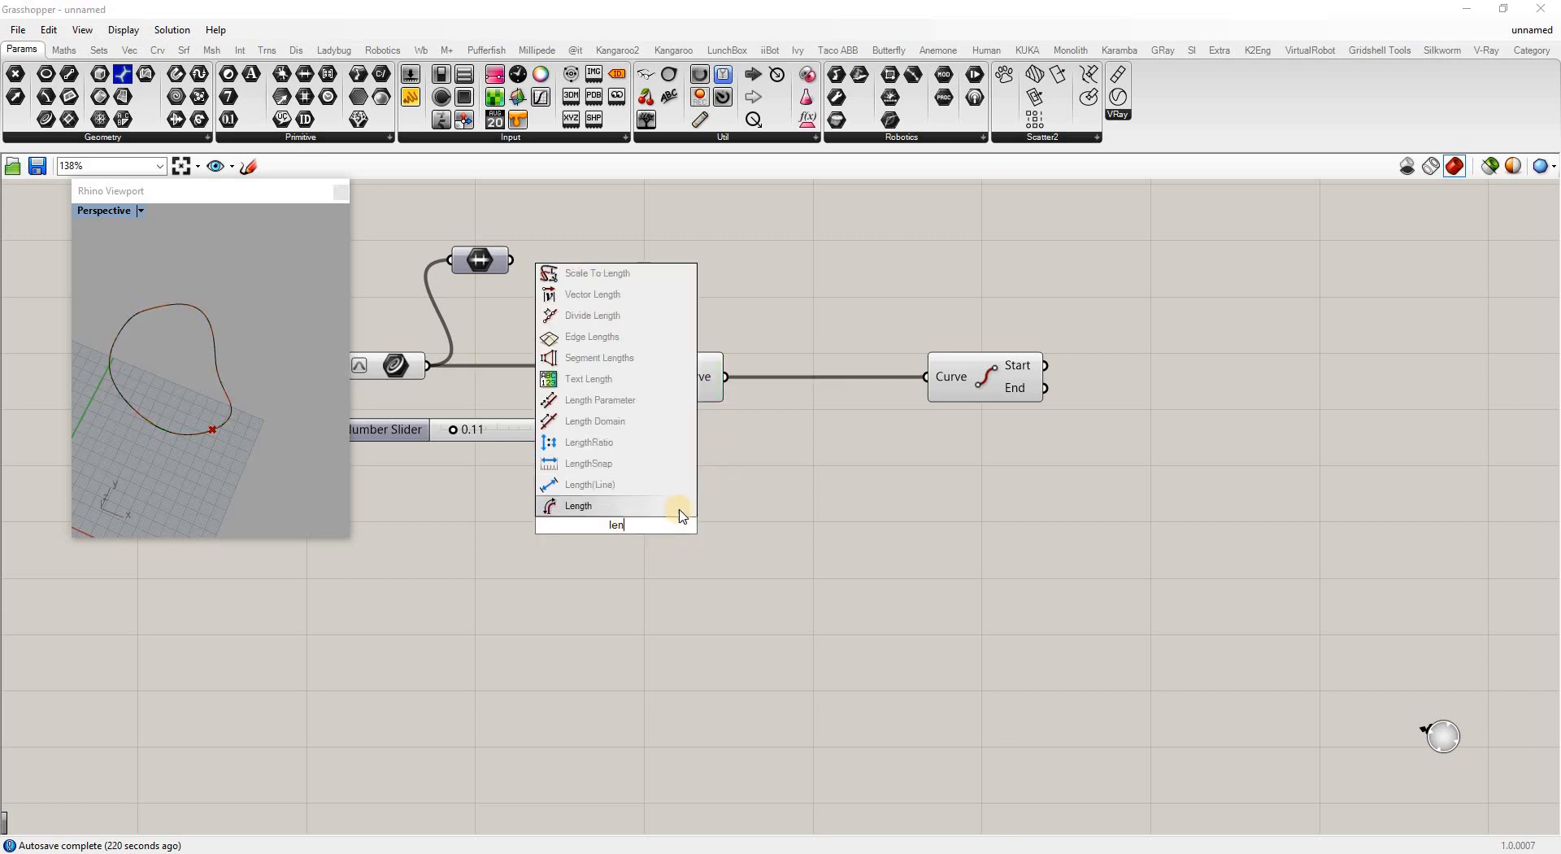
{"action": "key", "text": "Return"}
{"action": "left_click_drag", "start_coordinate": [427, 365], "coordinate": [552, 526]}
{"action": "left_click_drag", "start_coordinate": [669, 530], "coordinate": [588, 524]}
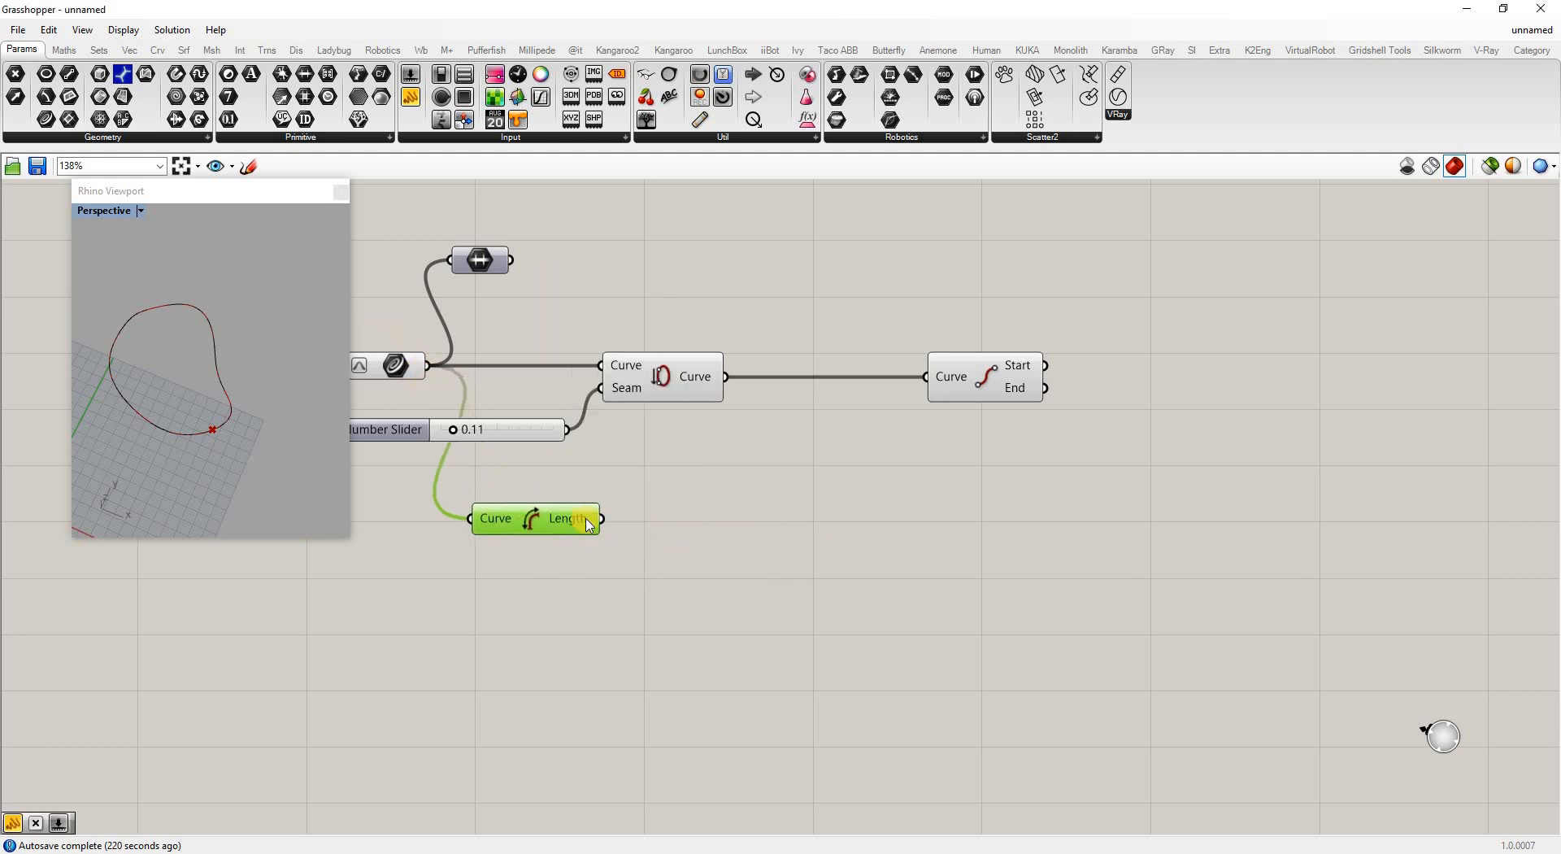
{"action": "mouse_move", "coordinate": [587, 525]}
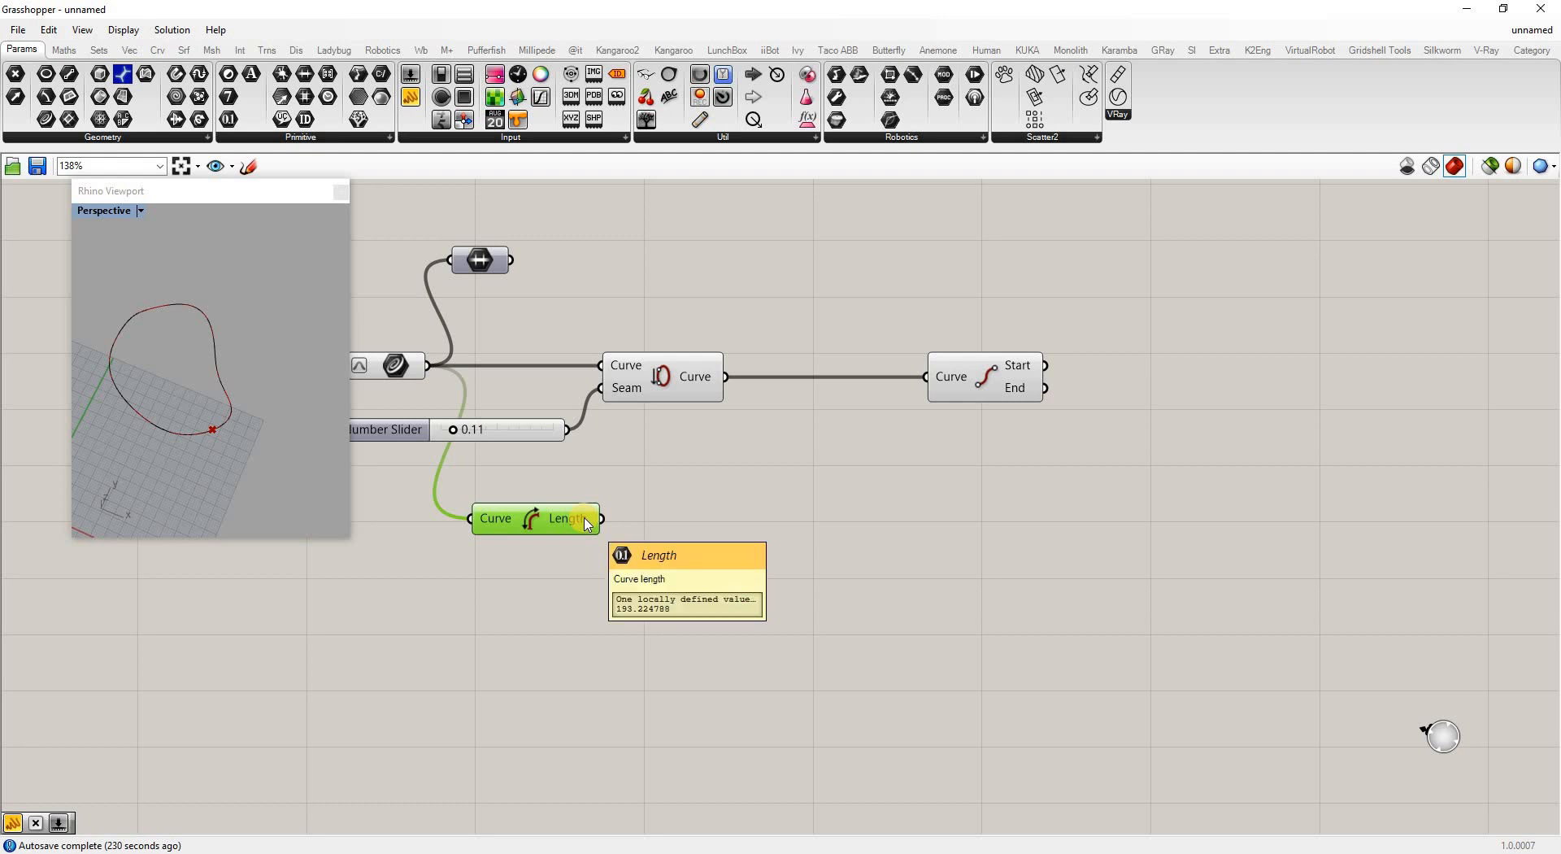
Add a Divide Curve component fed by the original curve, showing division points
{"action": "double_click", "coordinate": [709, 273]}
{"action": "type", "text": "div"}
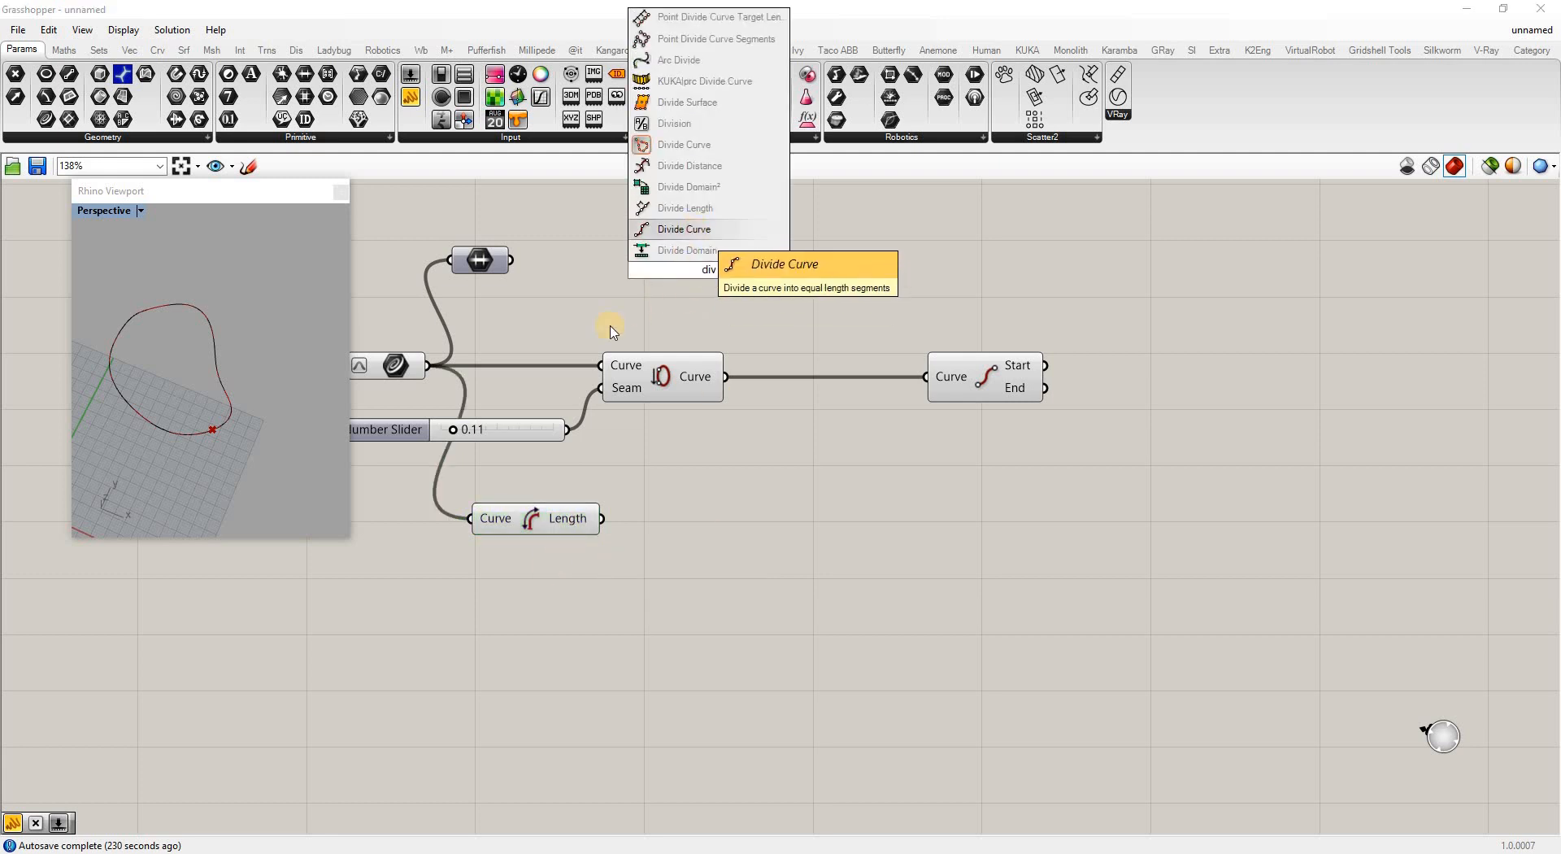
{"action": "key", "text": "Return"}
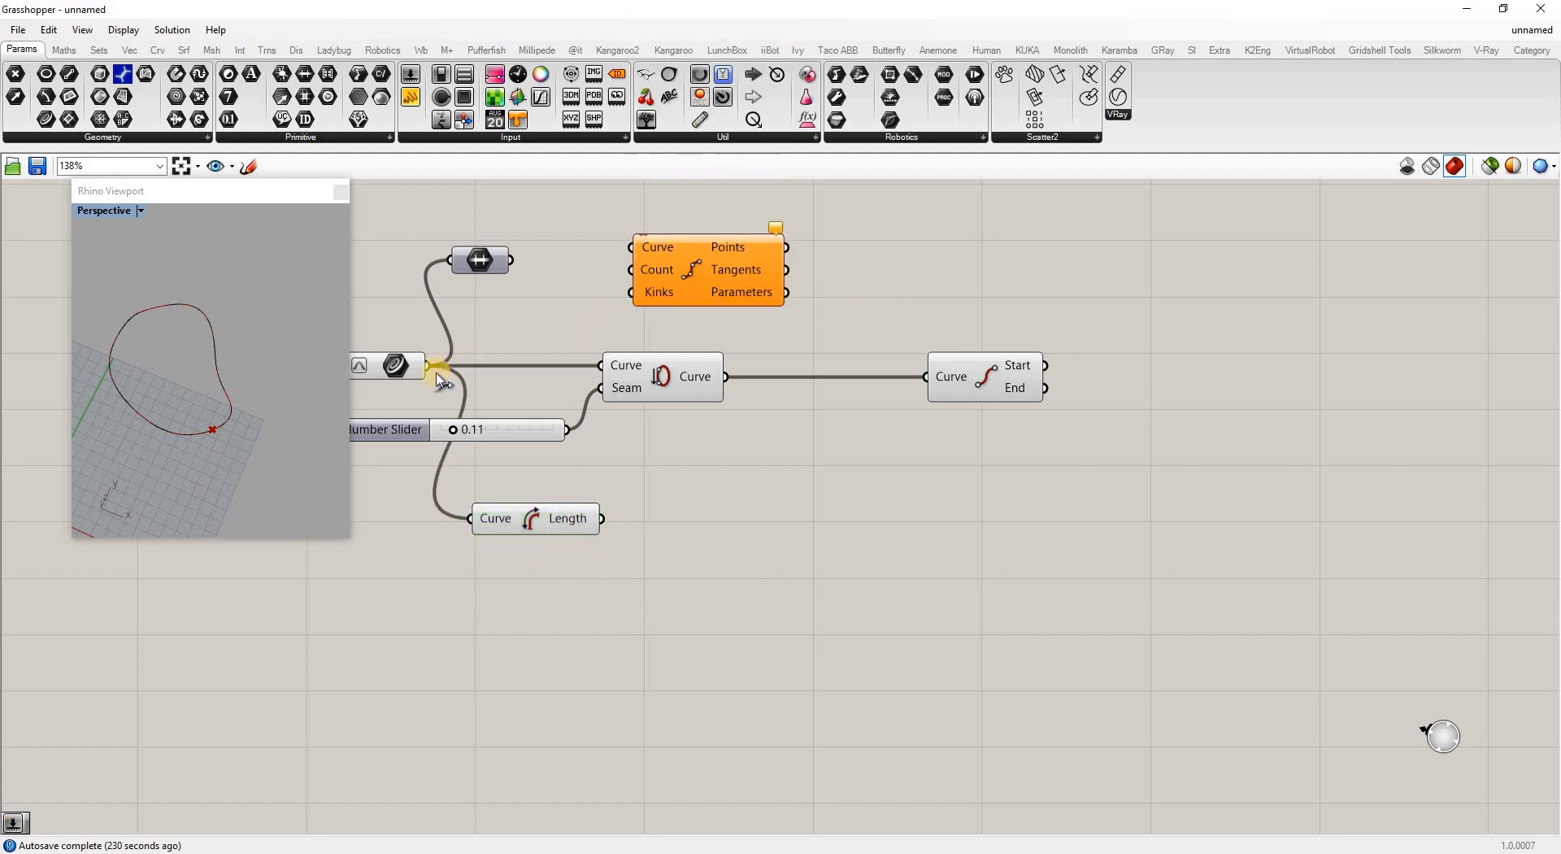
{"action": "left_click_drag", "start_coordinate": [427, 365], "coordinate": [708, 264]}
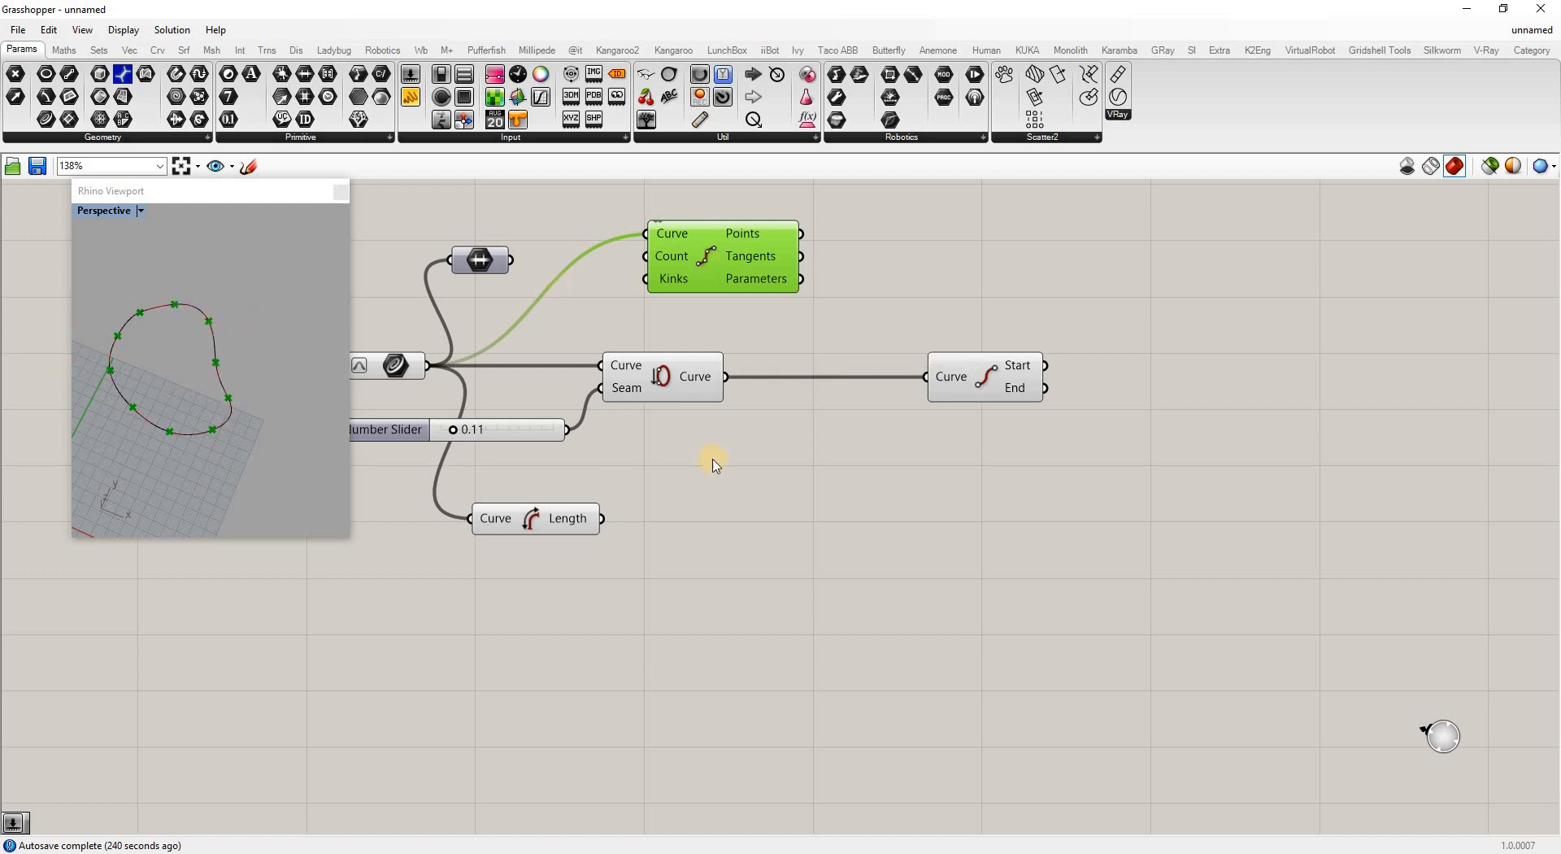
Add an Evaluate Curve component fed by the original curve, placed below Length
{"action": "double_click", "coordinate": [680, 585]}
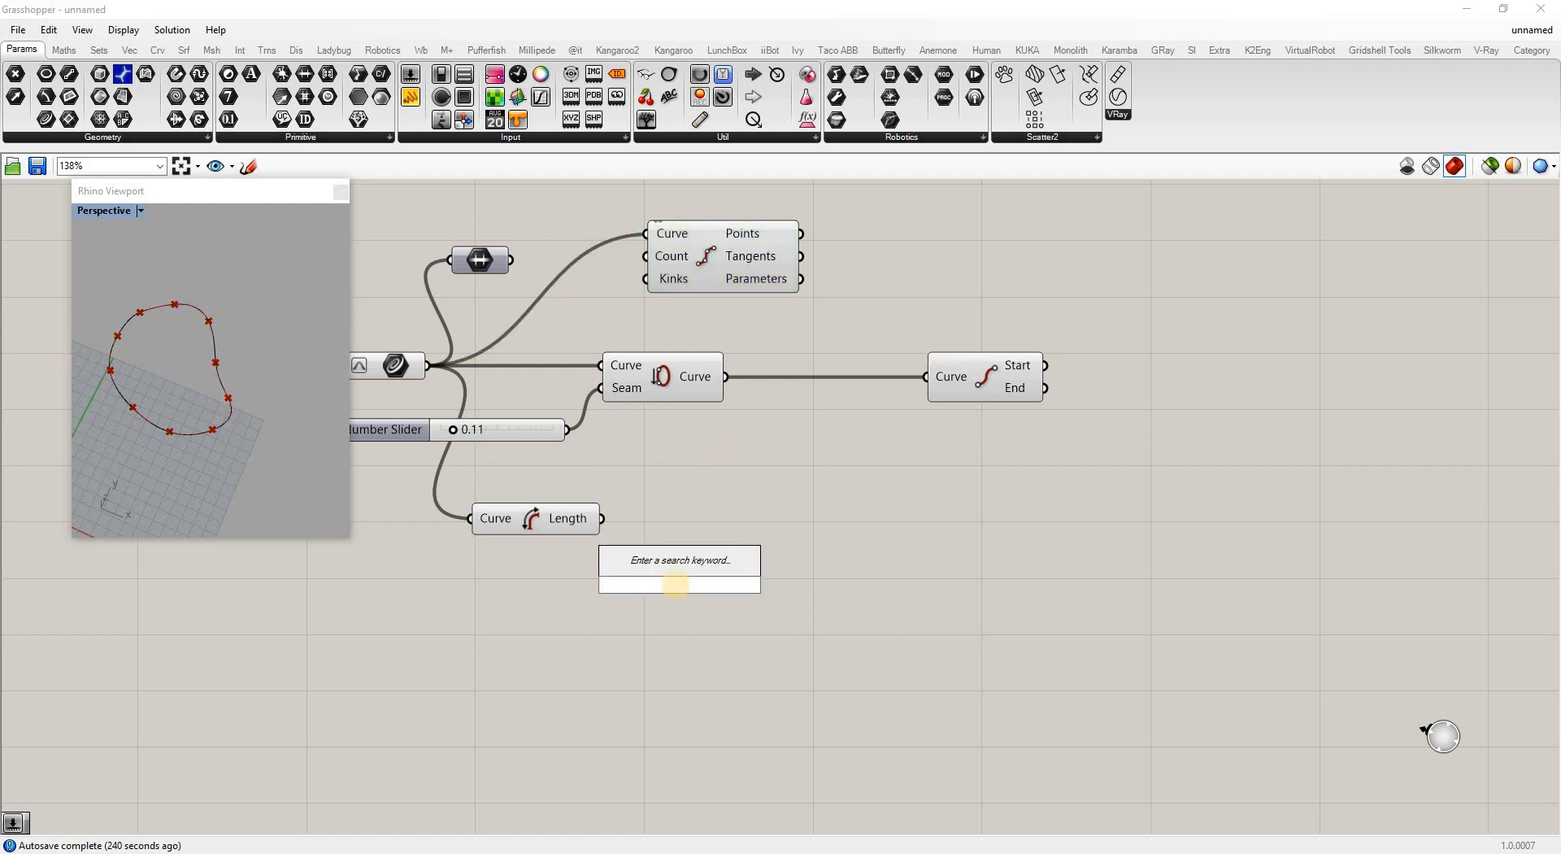
{"action": "type", "text": "eval"}
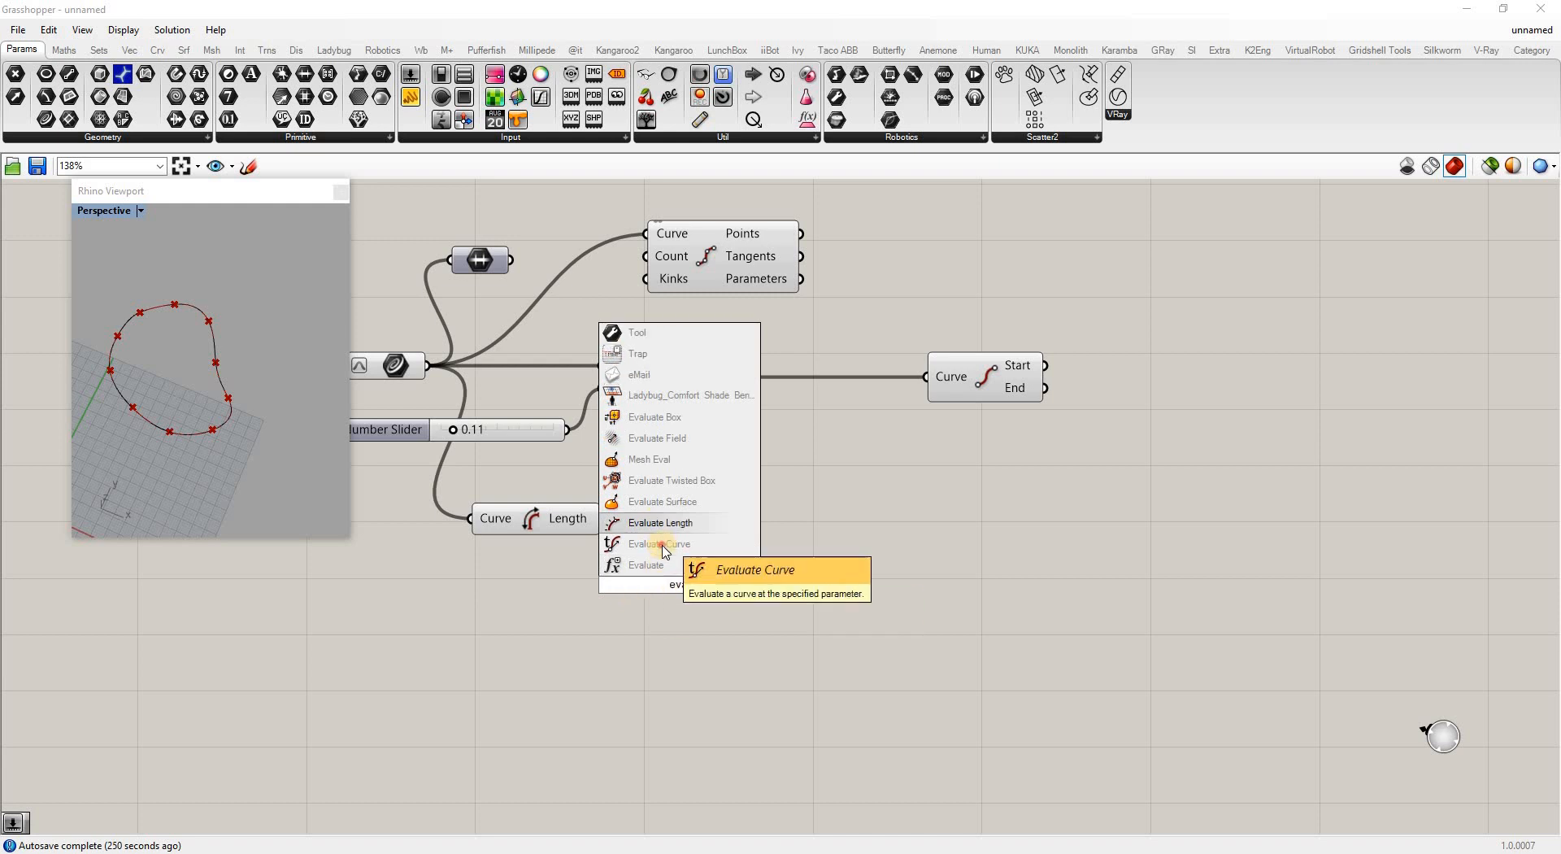
{"action": "key", "text": "Return"}
{"action": "left_click_drag", "start_coordinate": [426, 365], "coordinate": [602, 568]}
{"action": "left_click_drag", "start_coordinate": [663, 612], "coordinate": [528, 628]}
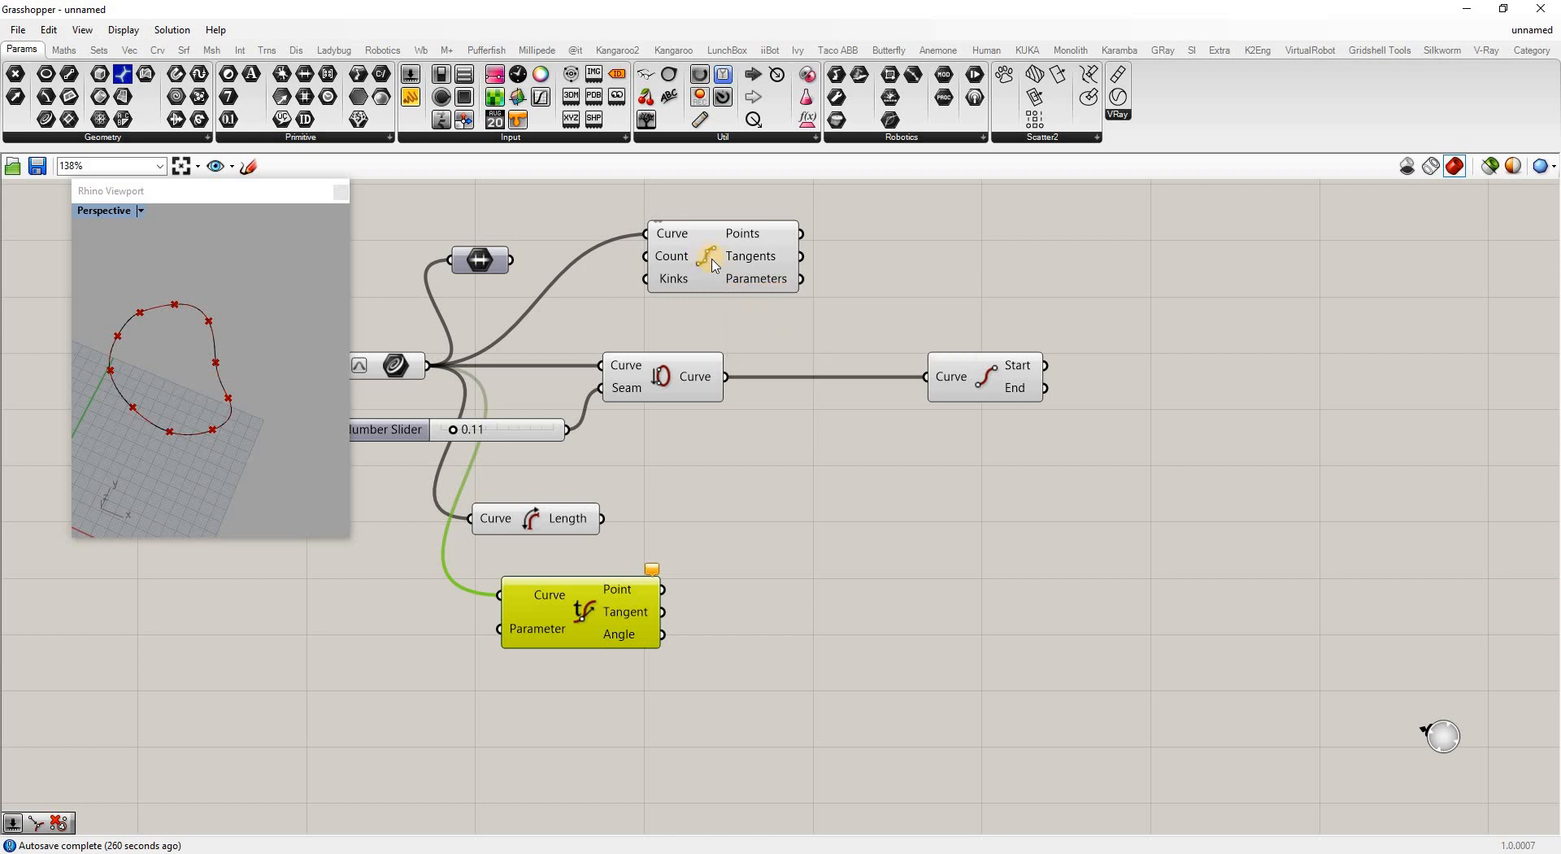
Disable Divide Curve's preview and move Evaluate Curve right
{"action": "mouse_move", "coordinate": [749, 281]}
{"action": "right_click", "coordinate": [757, 286]}
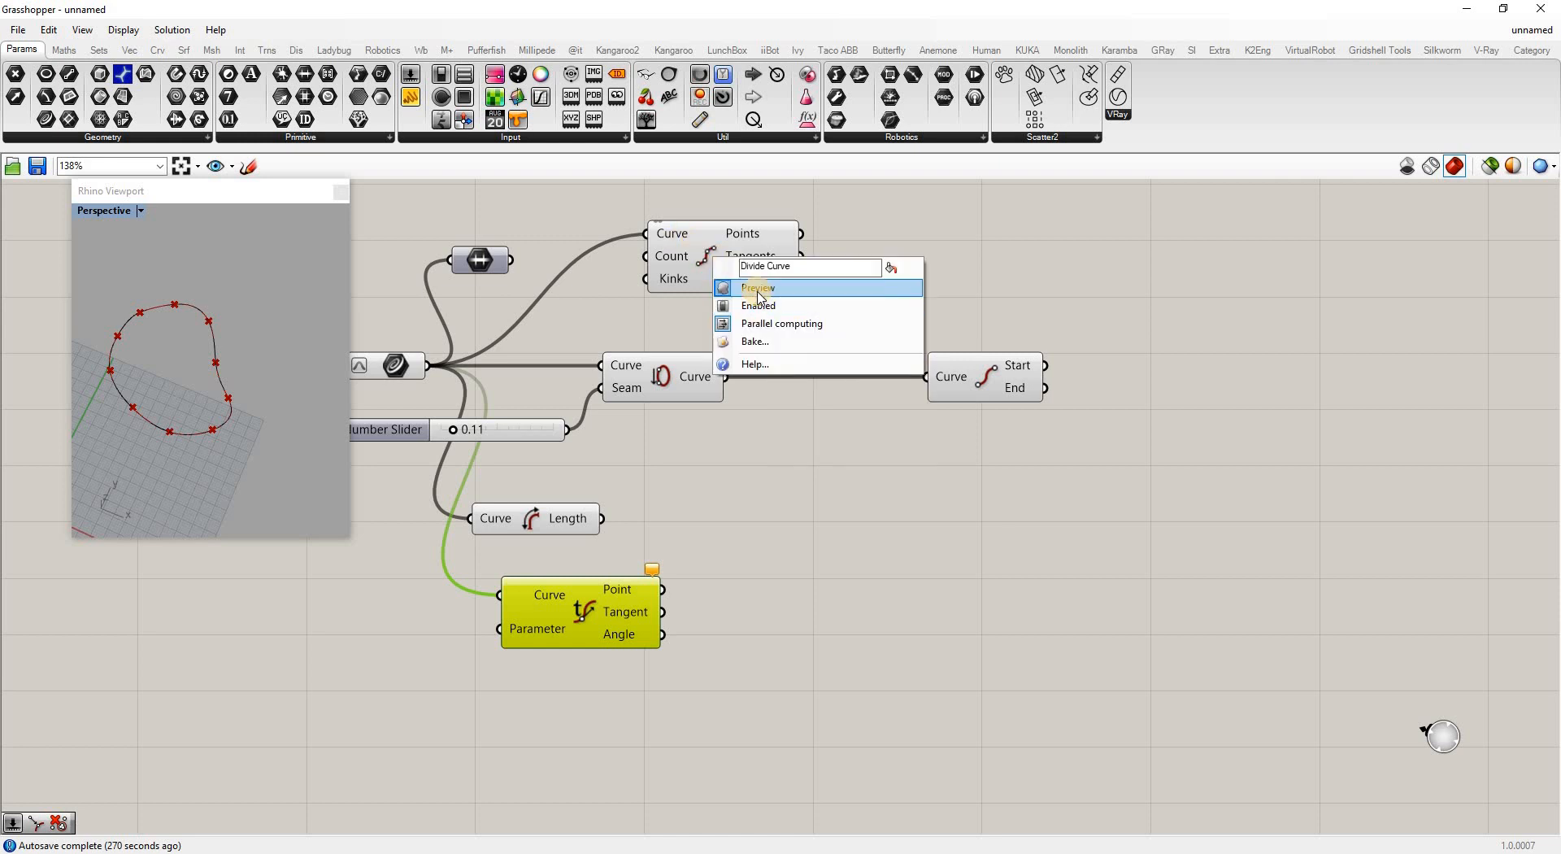
{"action": "left_click", "coordinate": [758, 291]}
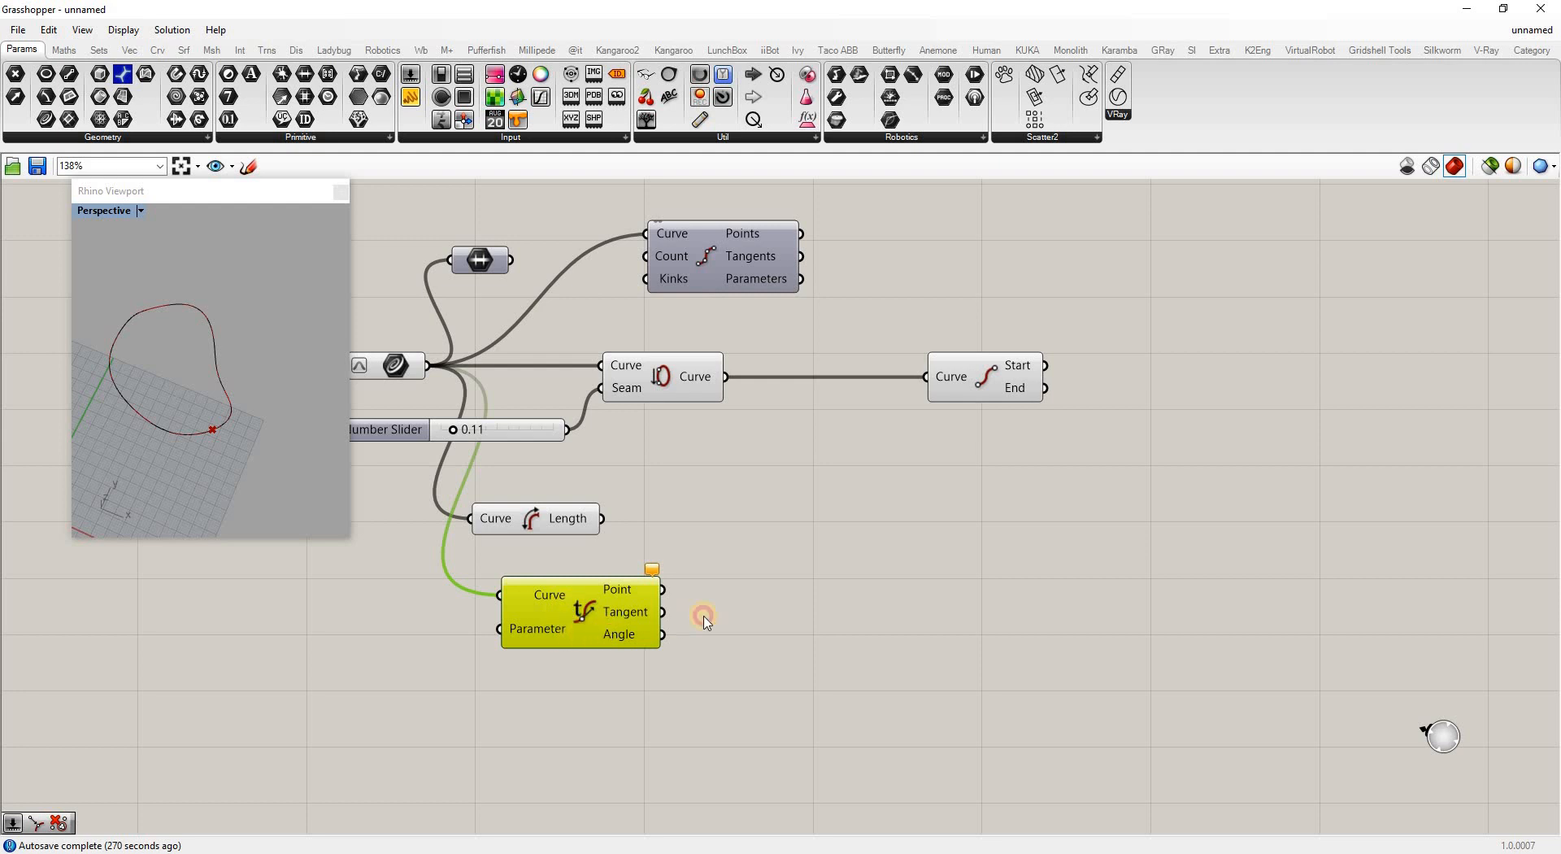
{"action": "left_click_drag", "start_coordinate": [631, 641], "coordinate": [821, 623]}
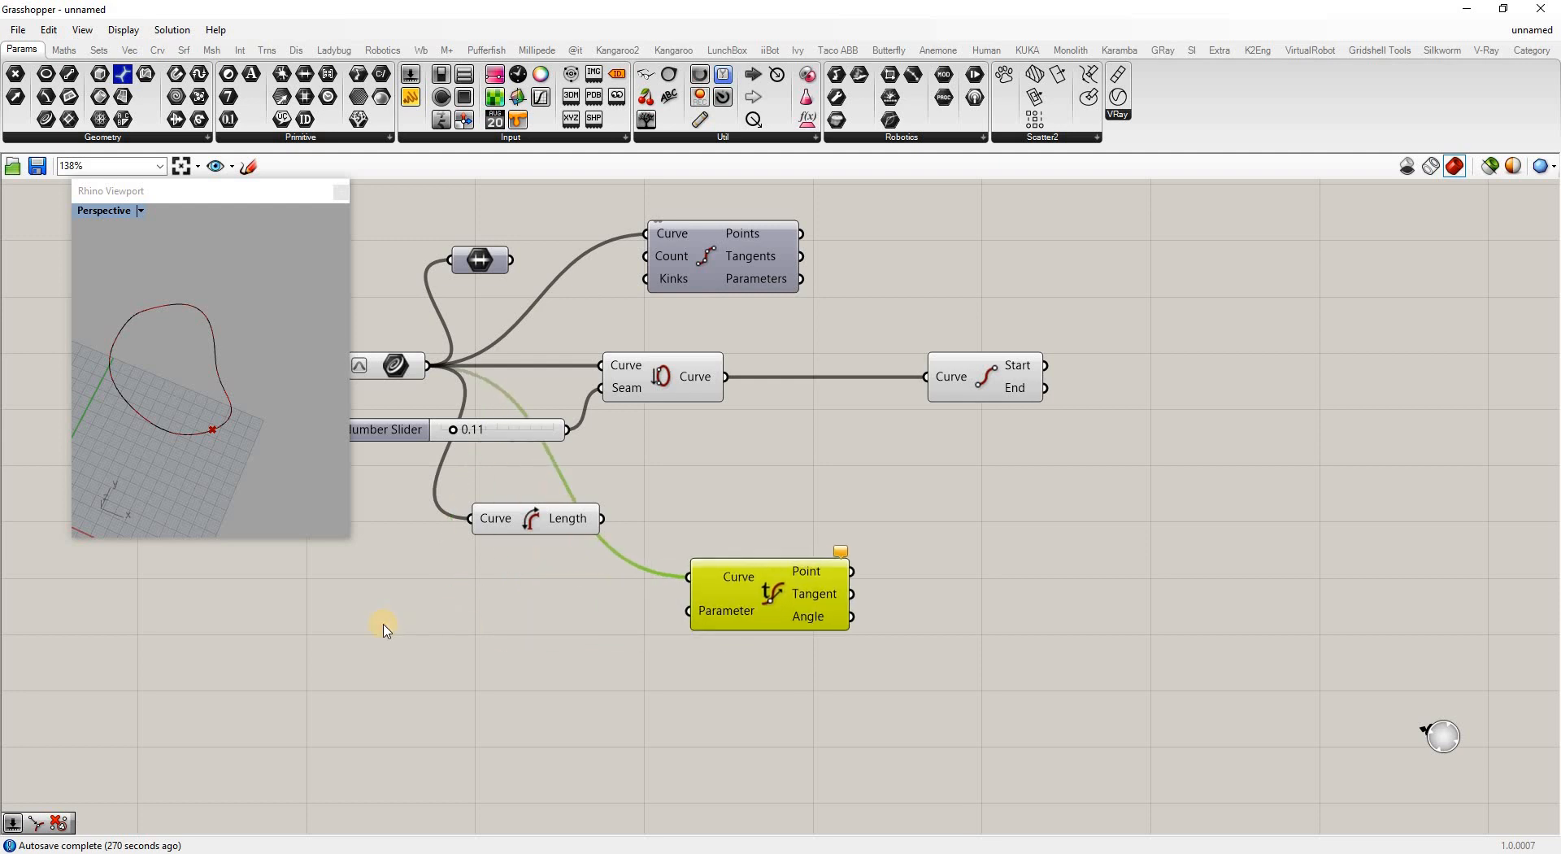
Add a Range component and arrange it beside Evaluate Curve to drive its Parameter input
{"action": "double_click", "coordinate": [323, 612]}
{"action": "type", "text": "ran"}
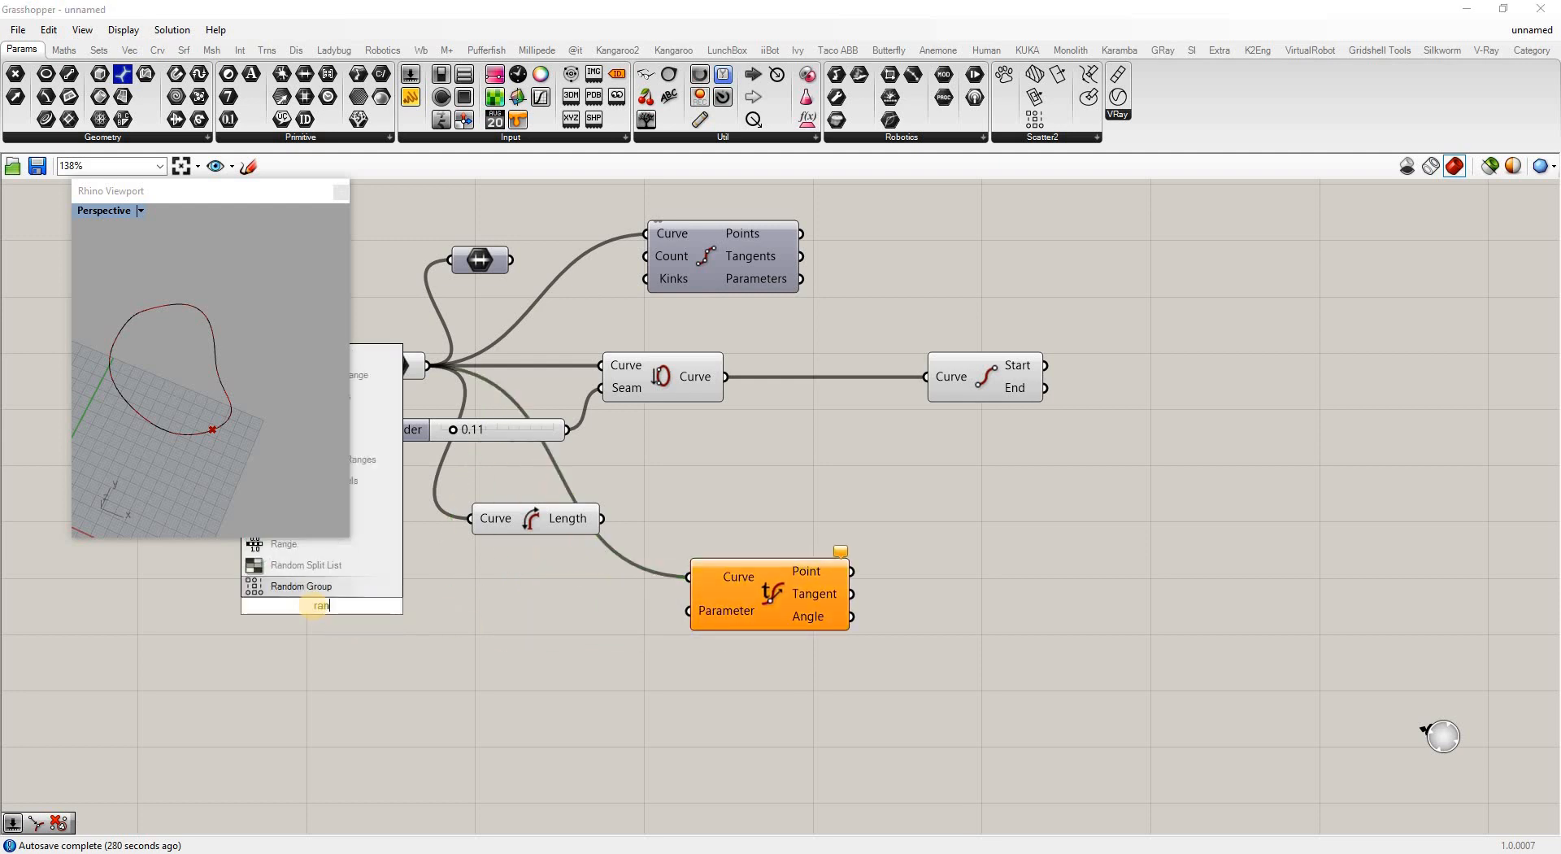
{"action": "type", "text": "ge"}
{"action": "left_click", "coordinate": [282, 585]}
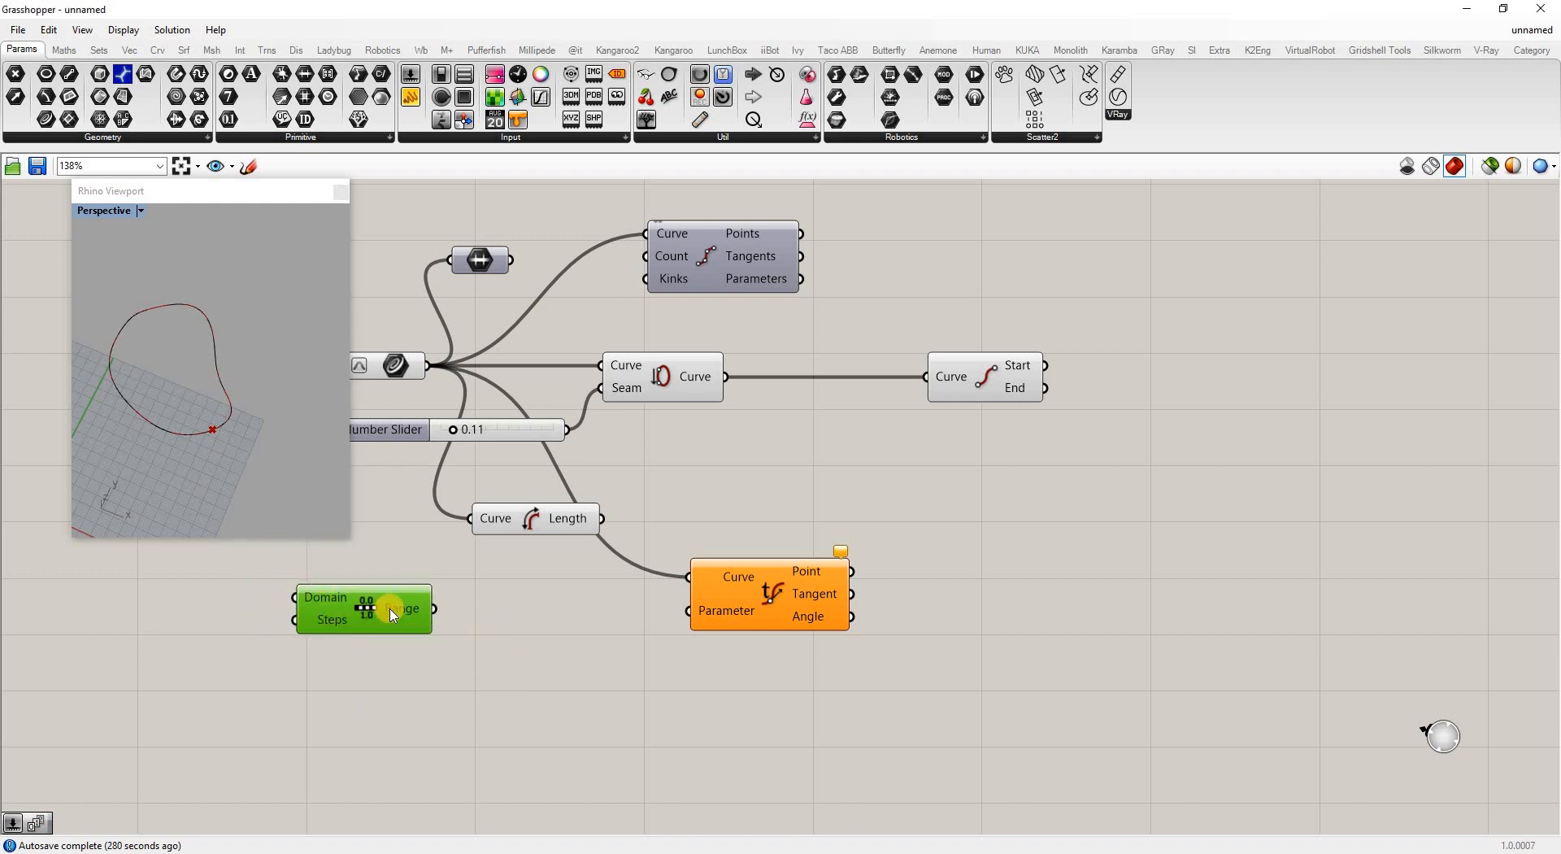
{"action": "left_click", "coordinate": [400, 636]}
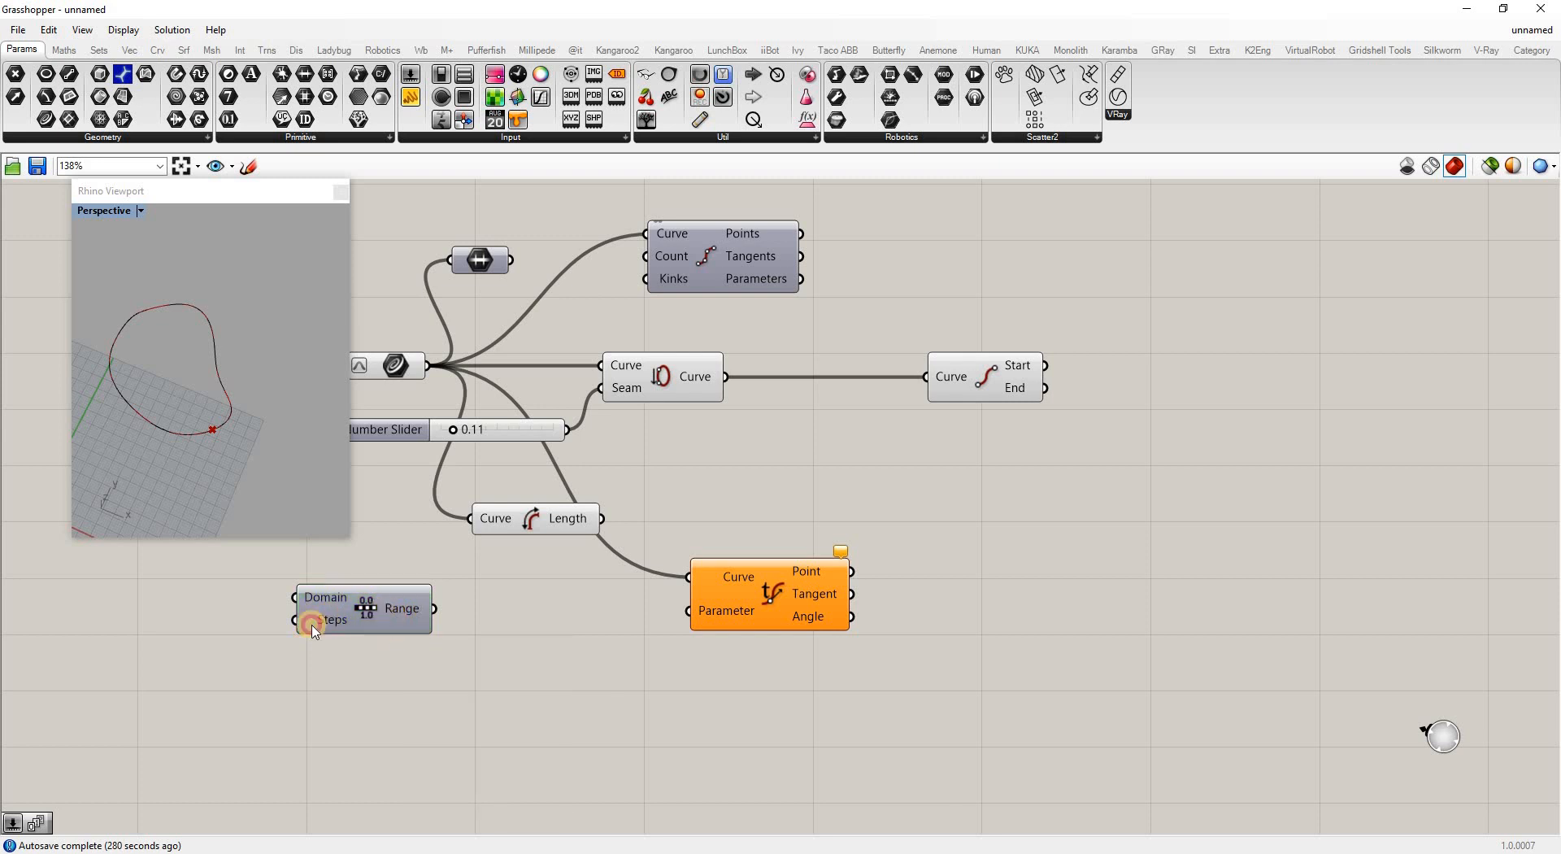
{"action": "left_click_drag", "start_coordinate": [312, 626], "coordinate": [687, 610]}
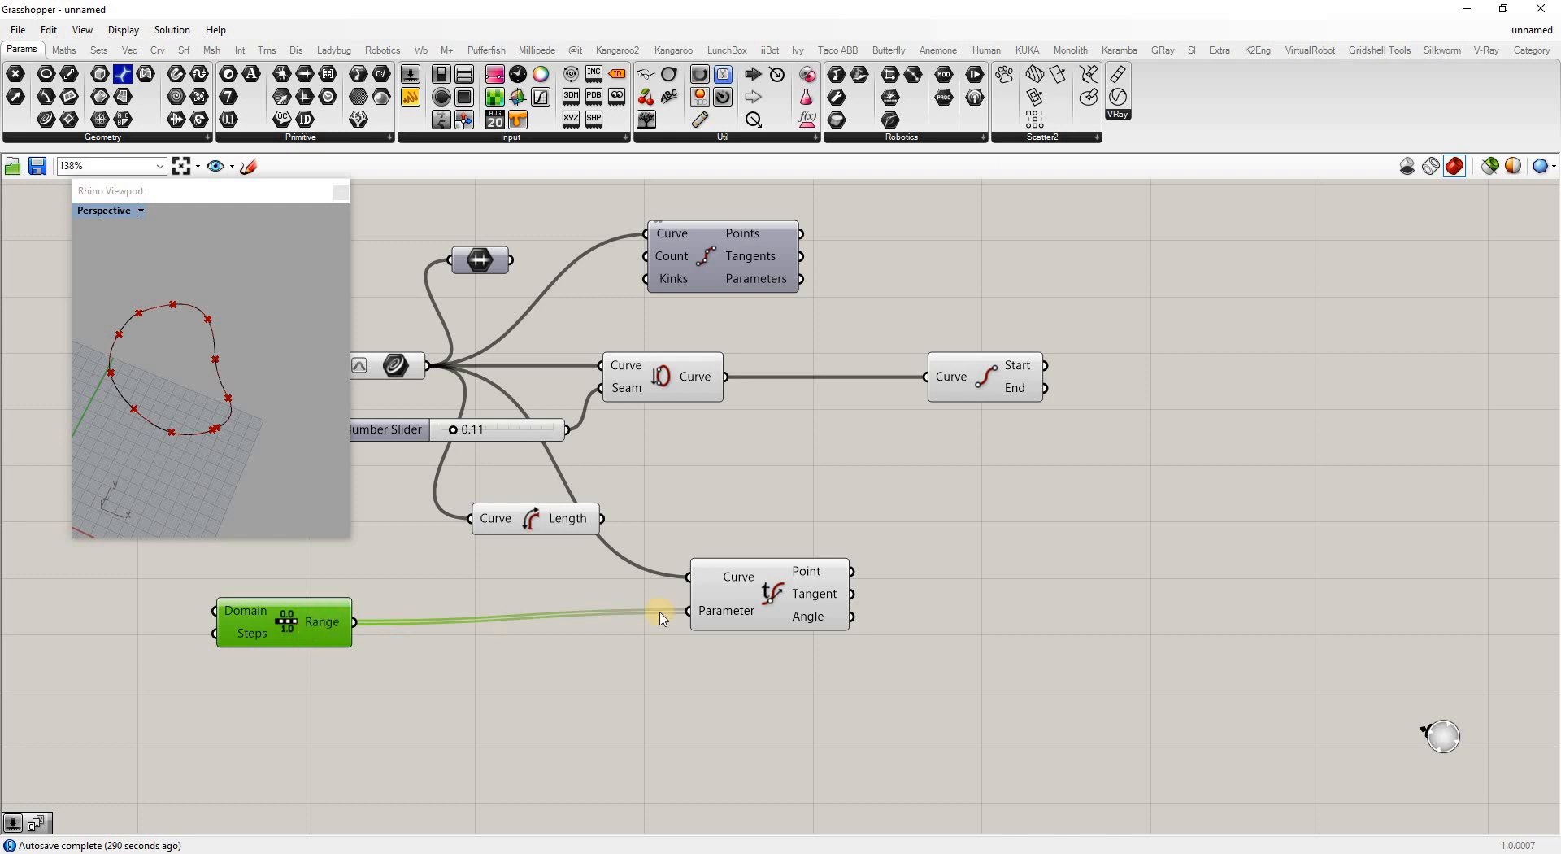
{"action": "left_click_drag", "start_coordinate": [784, 593], "coordinate": [865, 603]}
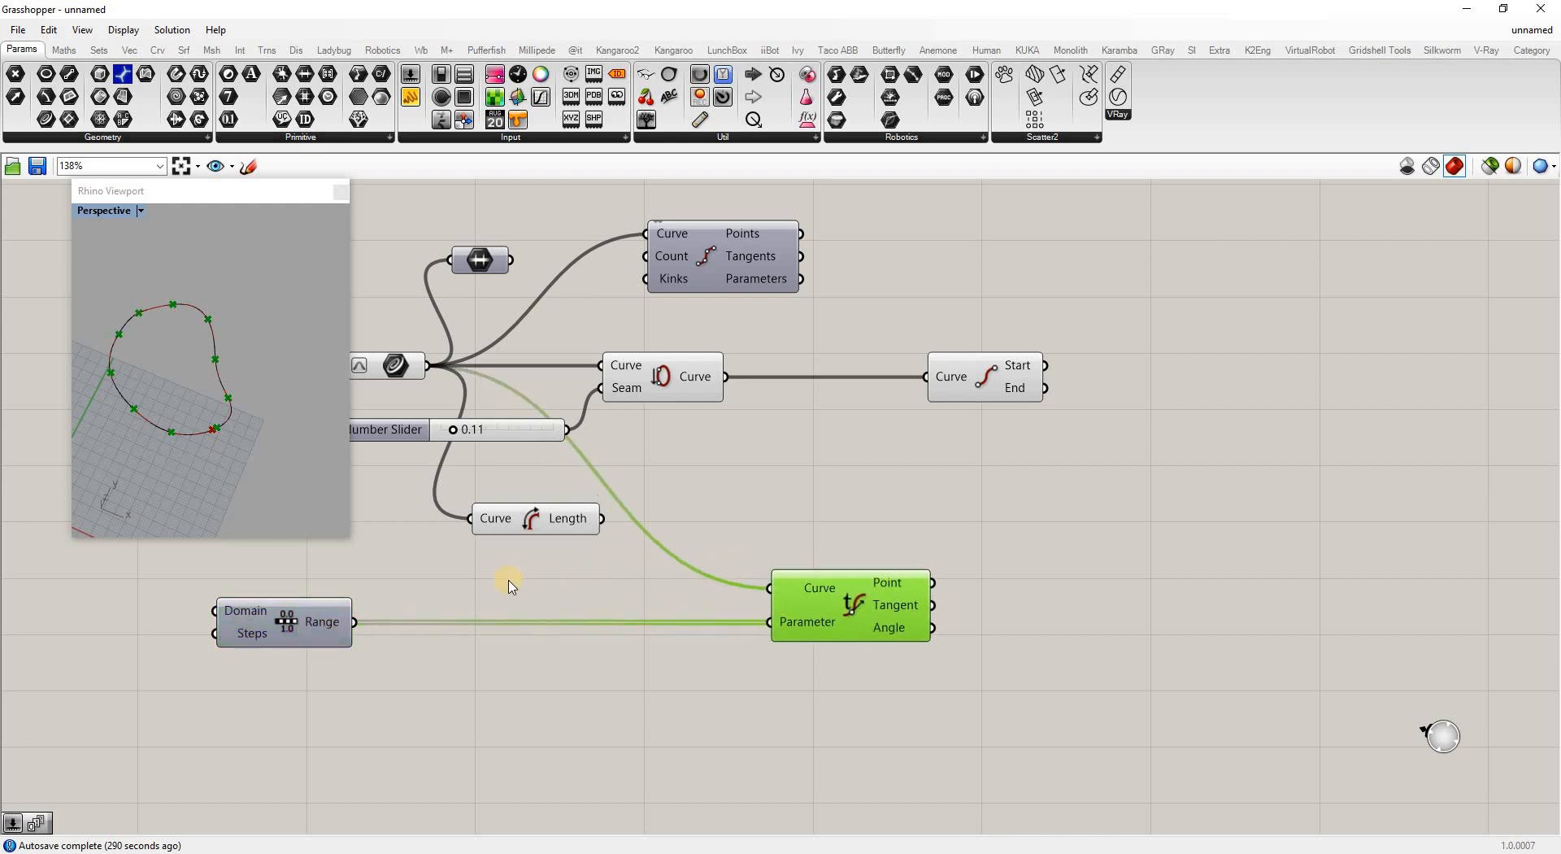
{"action": "left_click", "coordinate": [520, 695]}
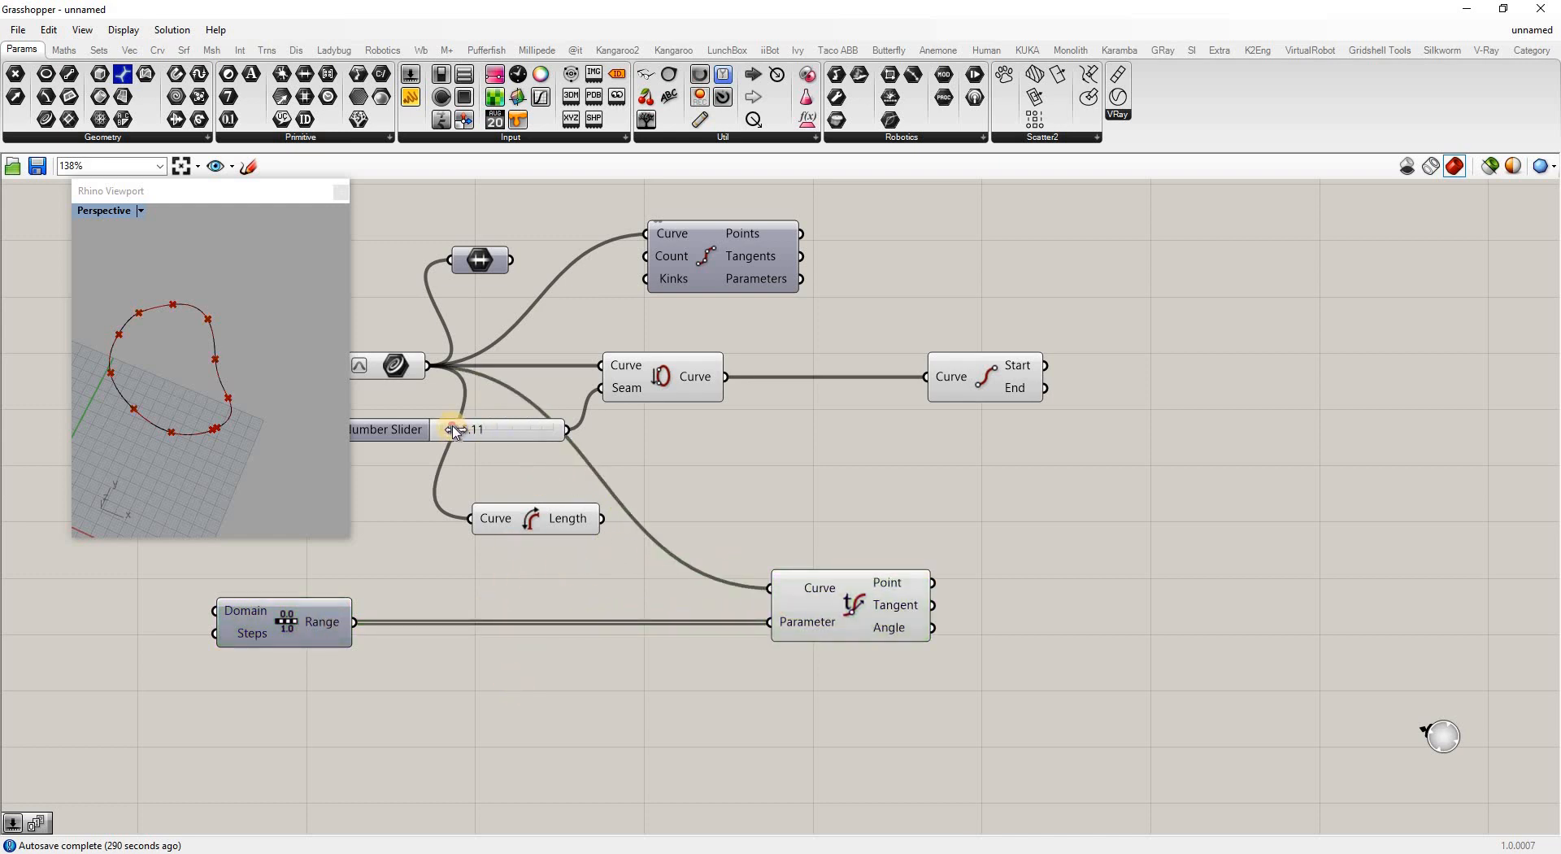
Feed Seam's curve into Evaluate Curve, set the seam to 0.22, and add a Graph Mapper below
{"action": "left_click_drag", "start_coordinate": [455, 430], "coordinate": [479, 430]}
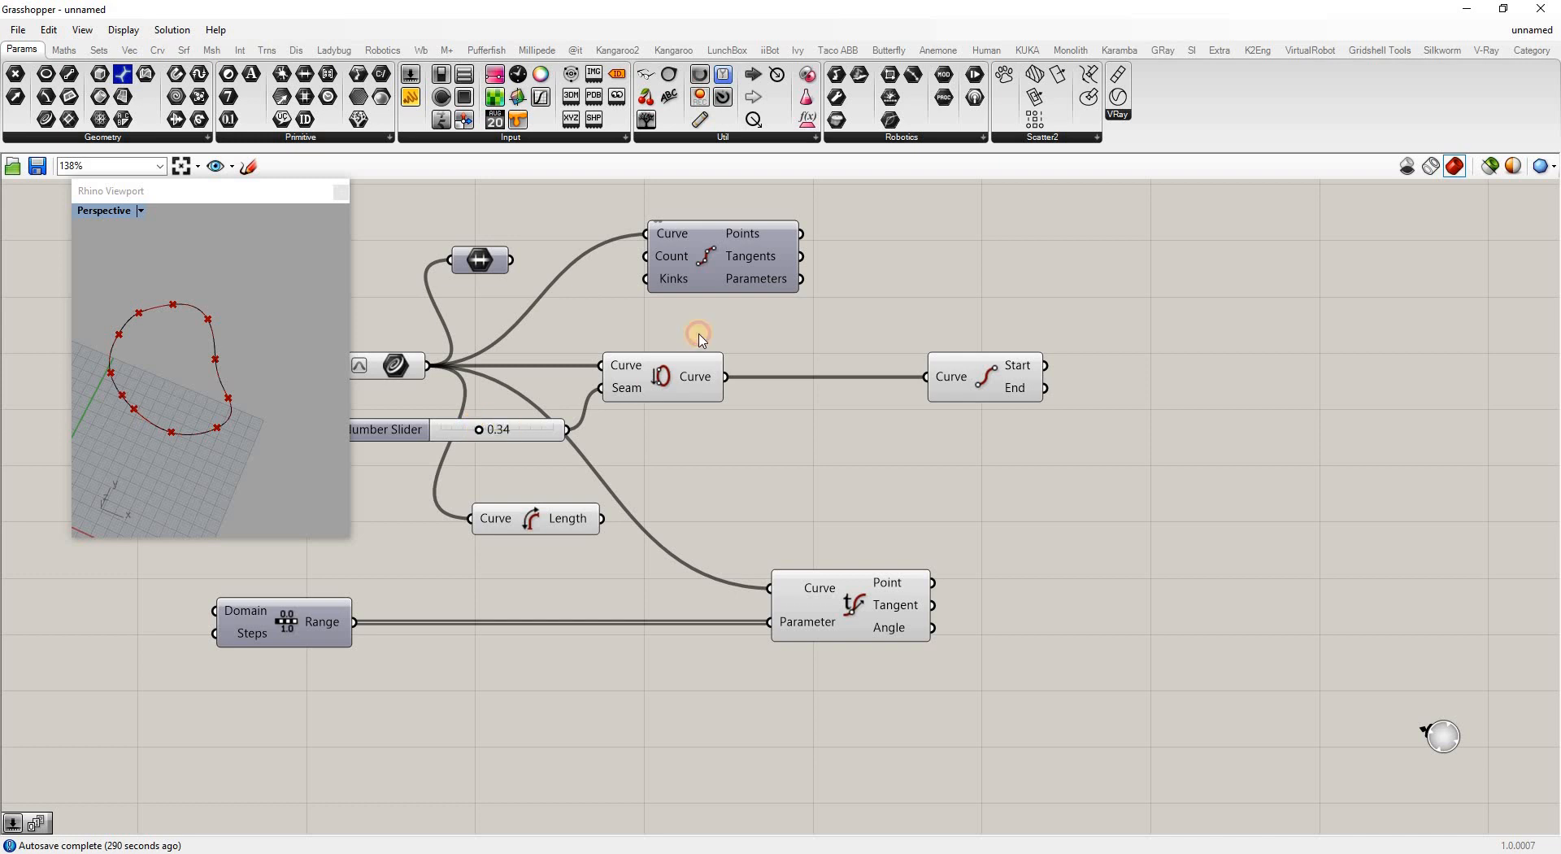
{"action": "right_click", "coordinate": [1016, 390]}
{"action": "left_click", "coordinate": [772, 480]}
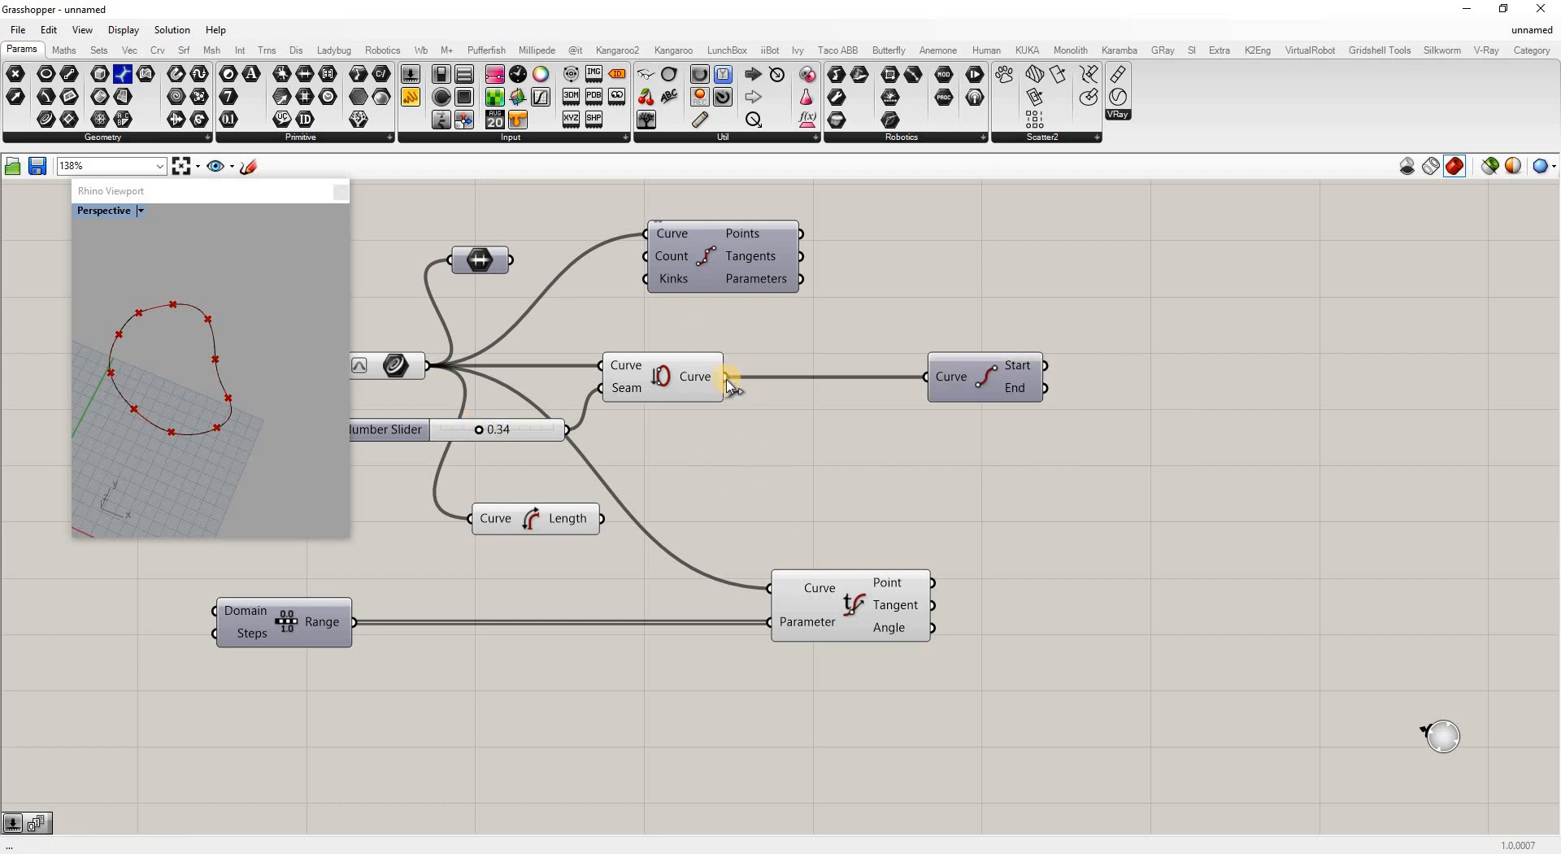
{"action": "left_click_drag", "start_coordinate": [726, 377], "coordinate": [769, 587]}
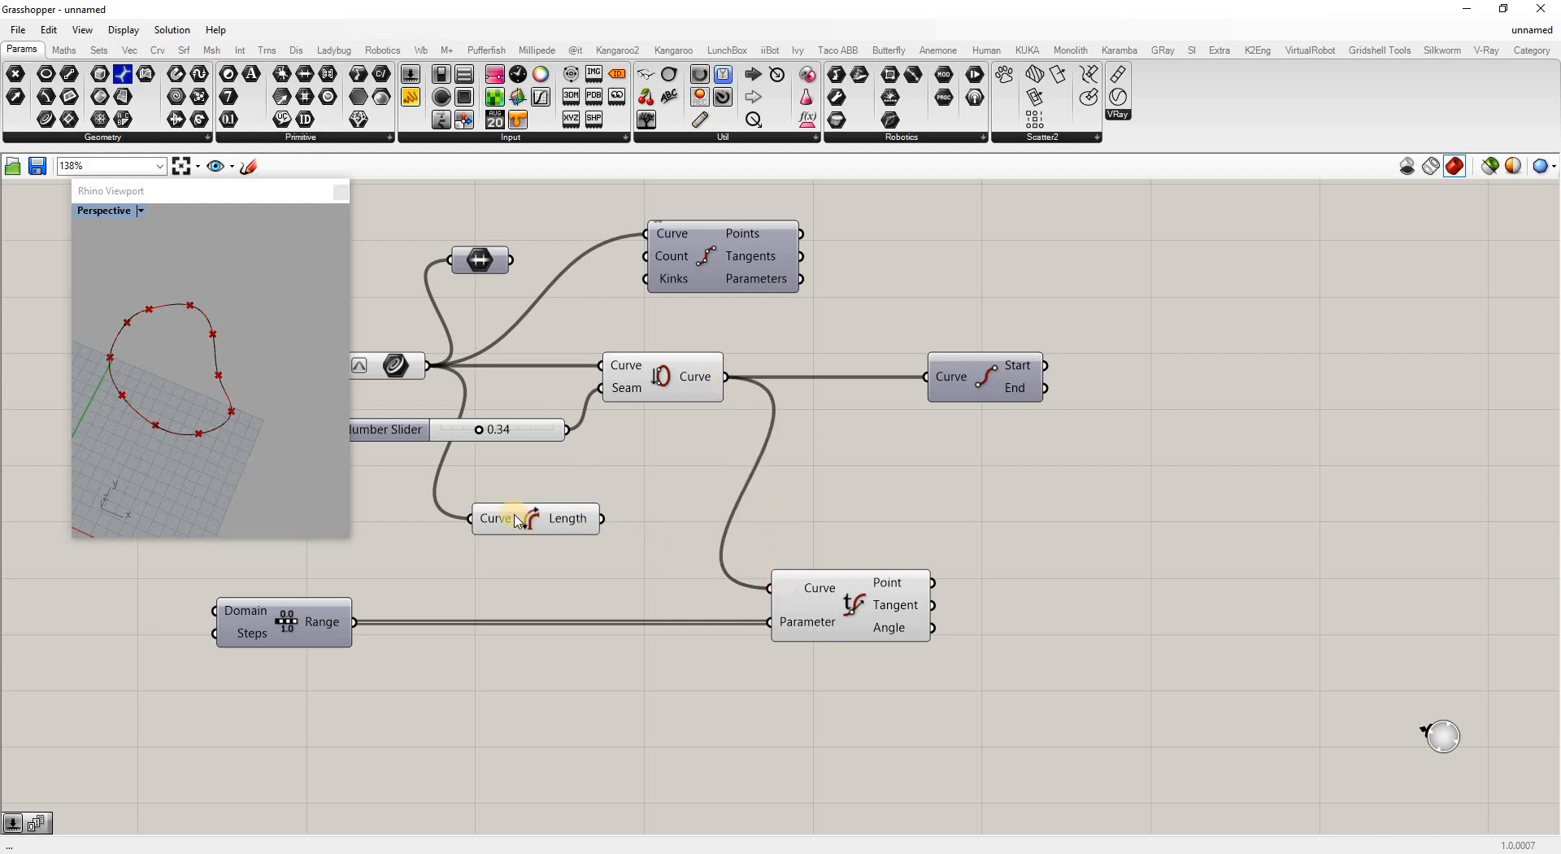
{"action": "mouse_move", "coordinate": [480, 431]}
{"action": "left_mouse_down"}
{"action": "mouse_move", "coordinate": [441, 431]}
{"action": "mouse_move", "coordinate": [467, 431]}
{"action": "left_mouse_up"}
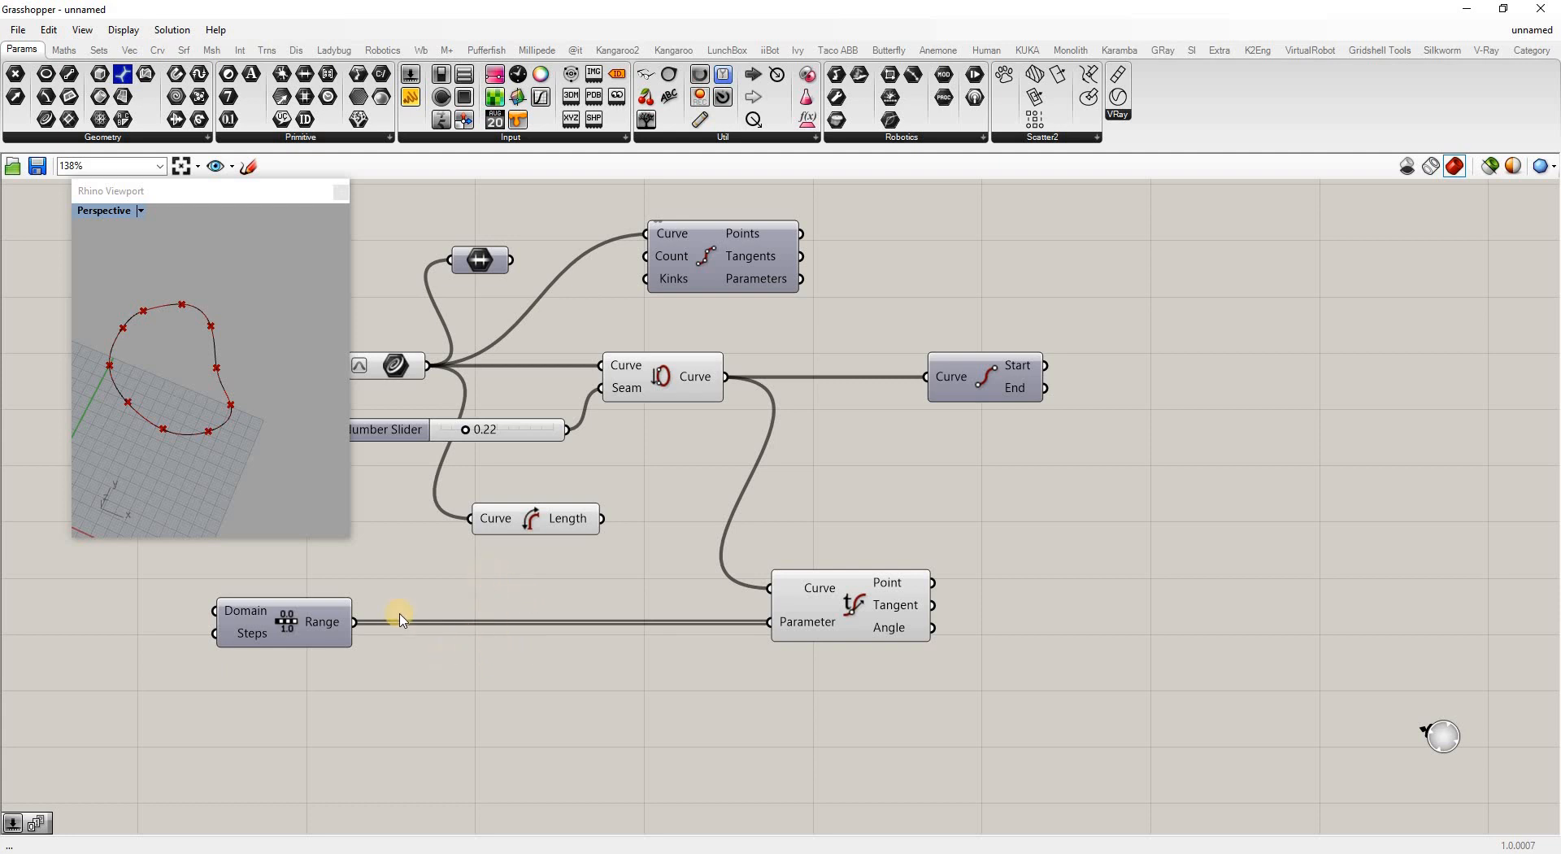
{"action": "left_click_drag", "start_coordinate": [572, 77], "coordinate": [522, 678]}
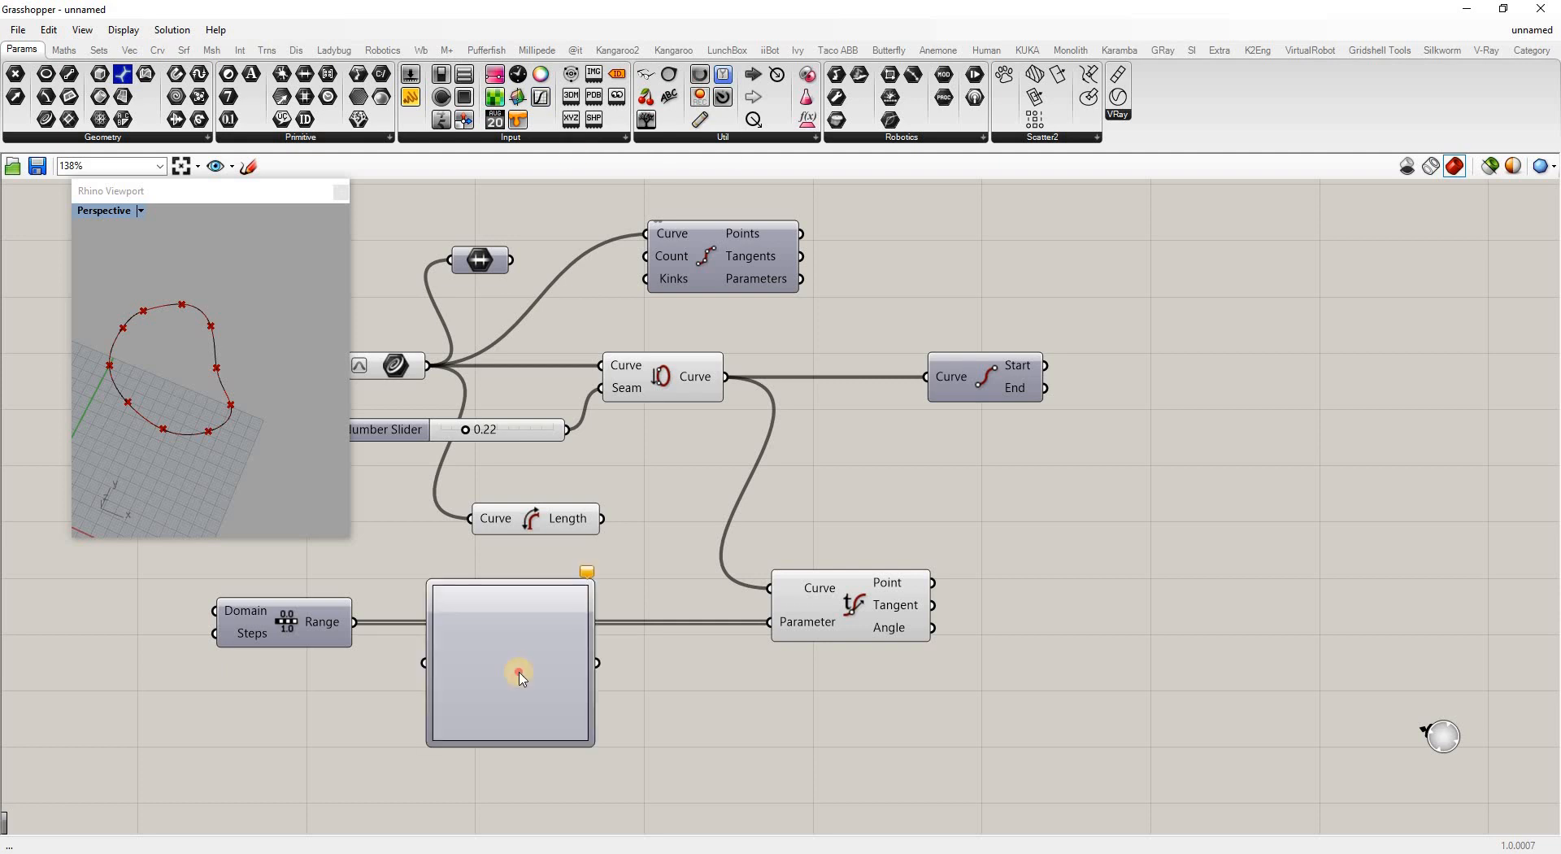
Route Range through the Graph Mapper into Parameter, switch it to Bezier, and bend the graph
{"action": "left_click_drag", "start_coordinate": [363, 627], "coordinate": [460, 712]}
{"action": "left_click_drag", "start_coordinate": [778, 621], "coordinate": [553, 706]}
{"action": "right_click", "coordinate": [554, 740]}
{"action": "mouse_move", "coordinate": [620, 823]}
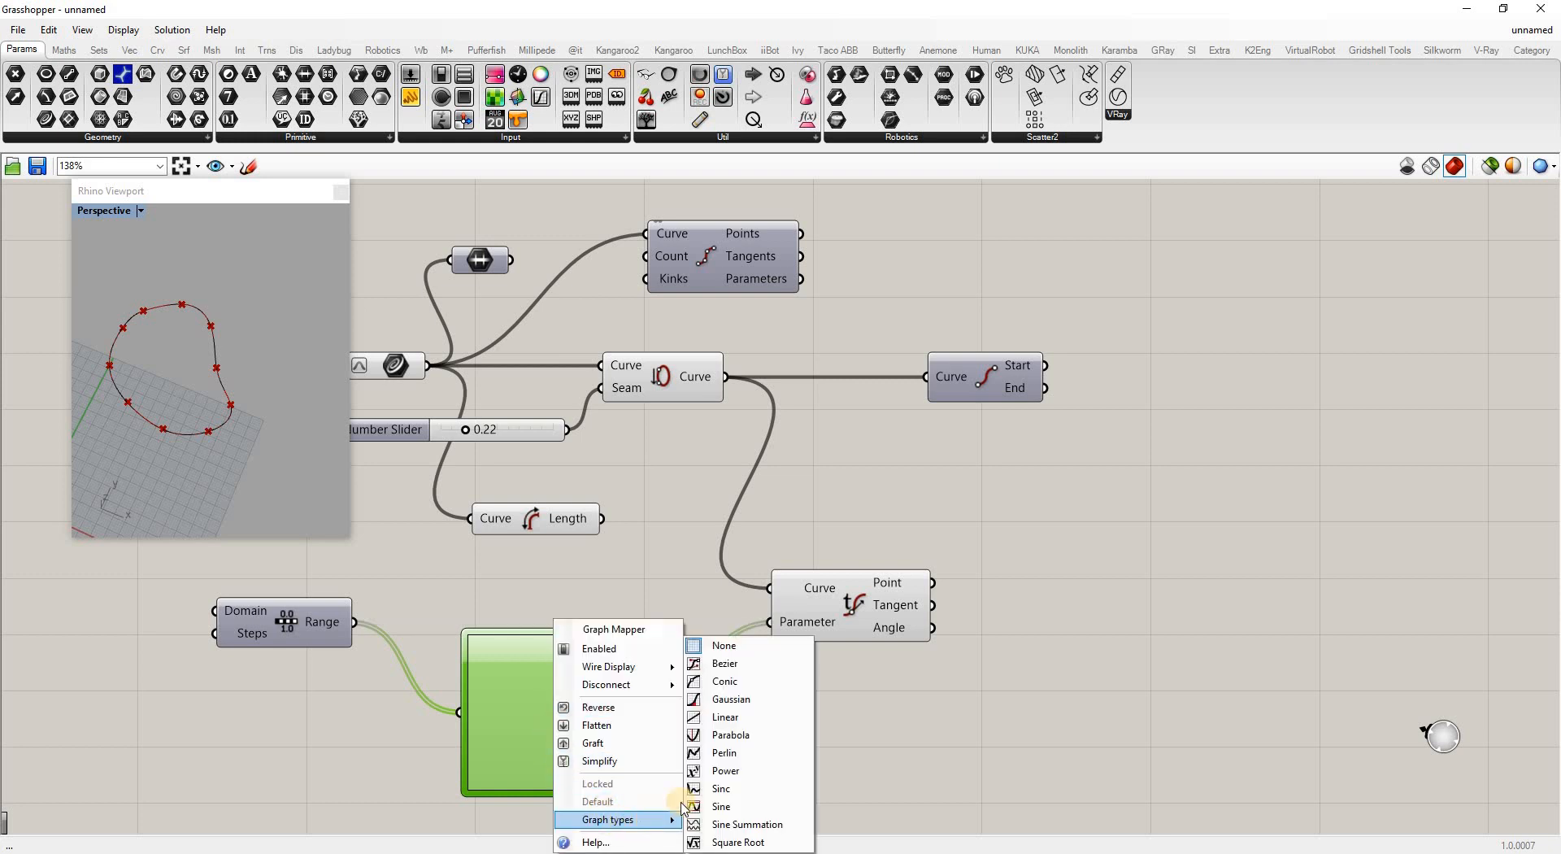
{"action": "left_click", "coordinate": [715, 661]}
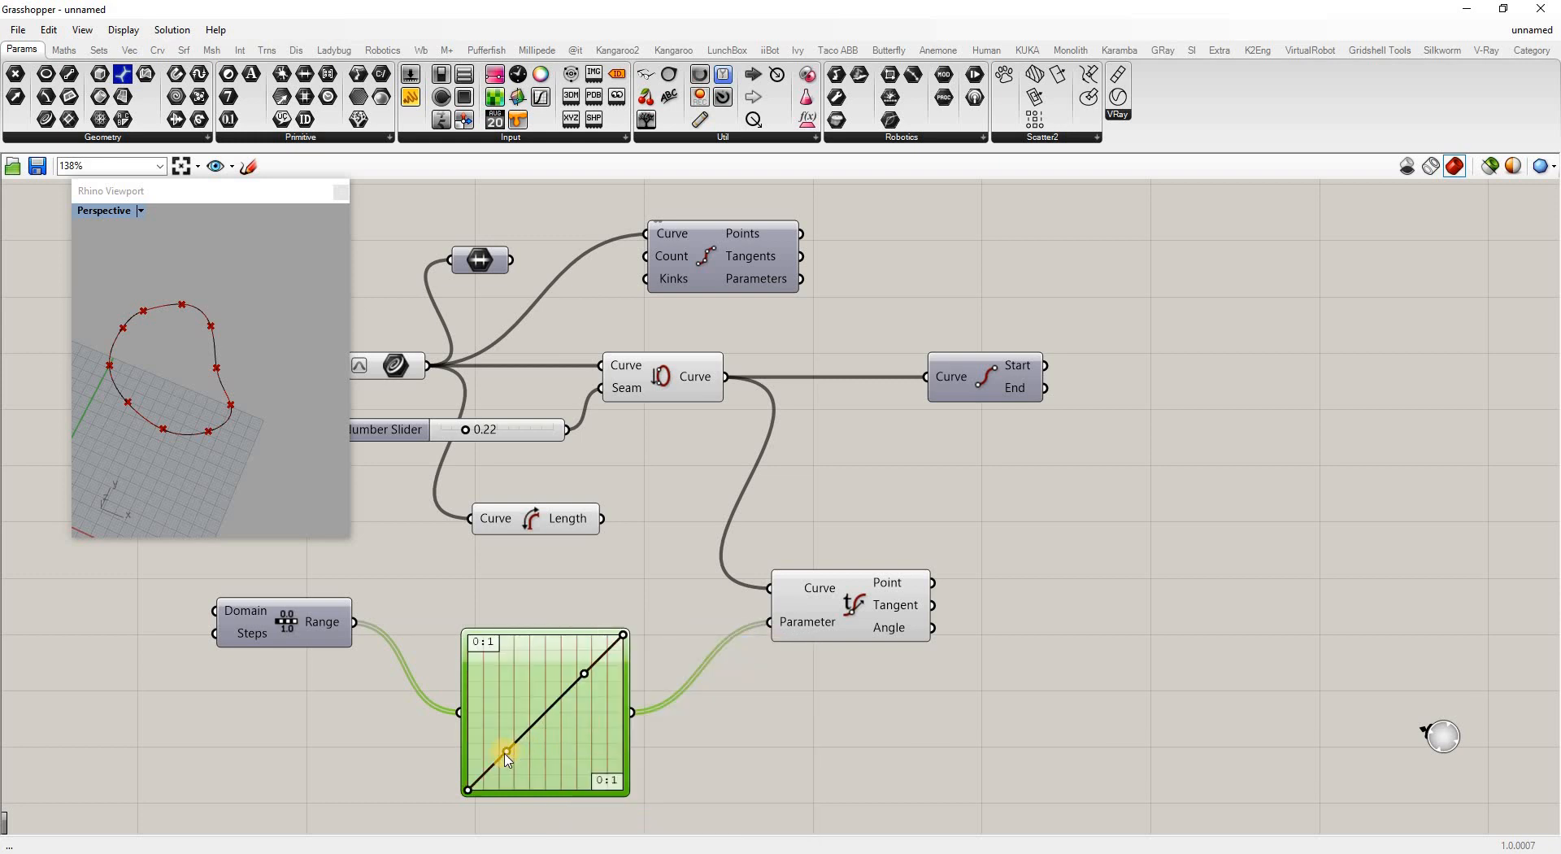
{"action": "left_click_drag", "start_coordinate": [518, 760], "coordinate": [534, 777]}
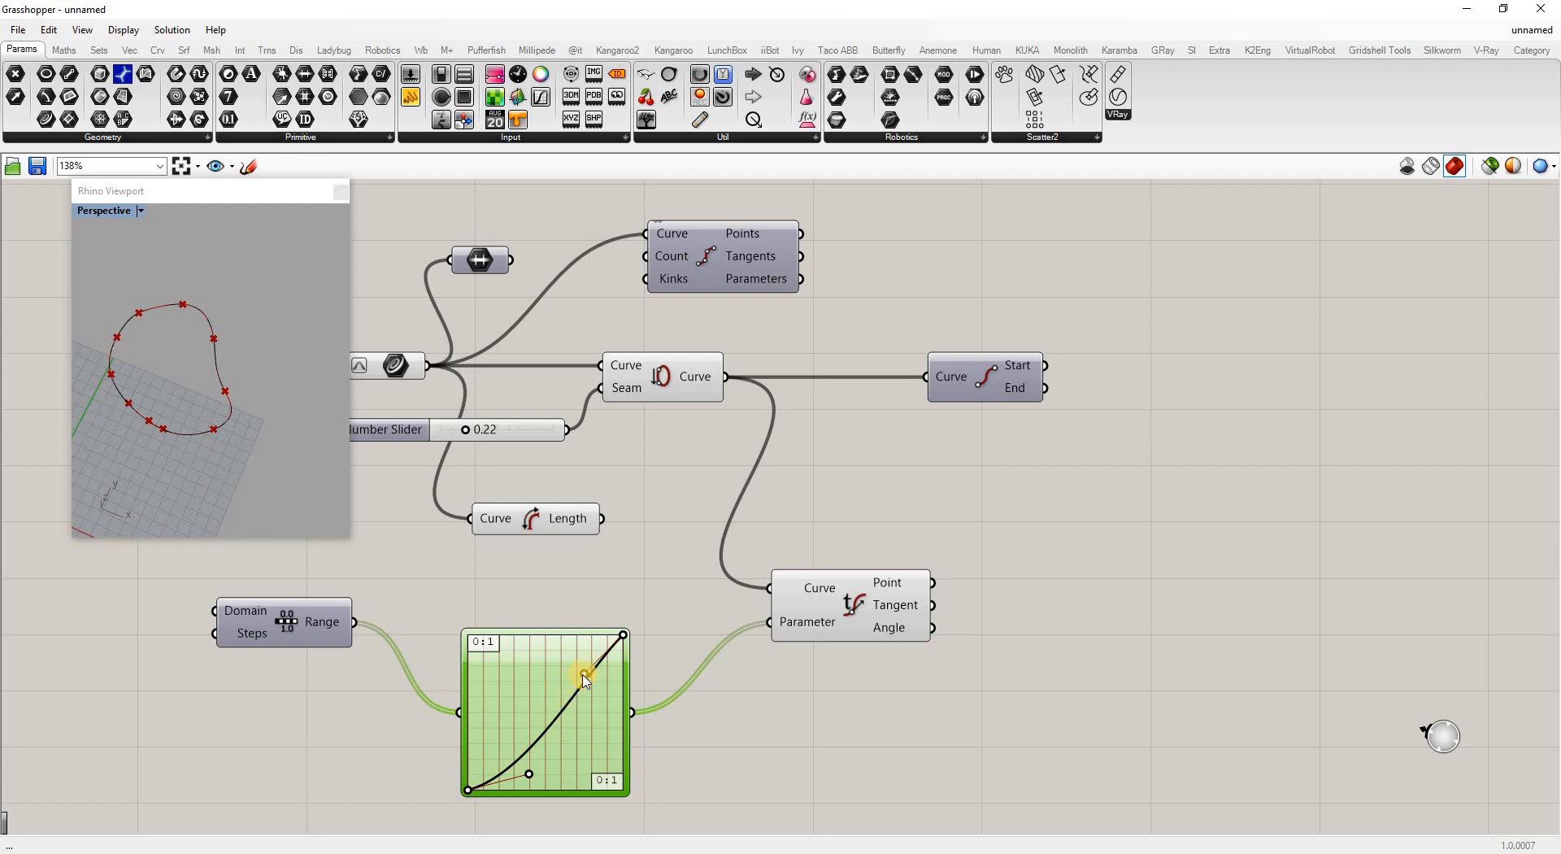
{"action": "left_click_drag", "start_coordinate": [574, 669], "coordinate": [584, 732]}
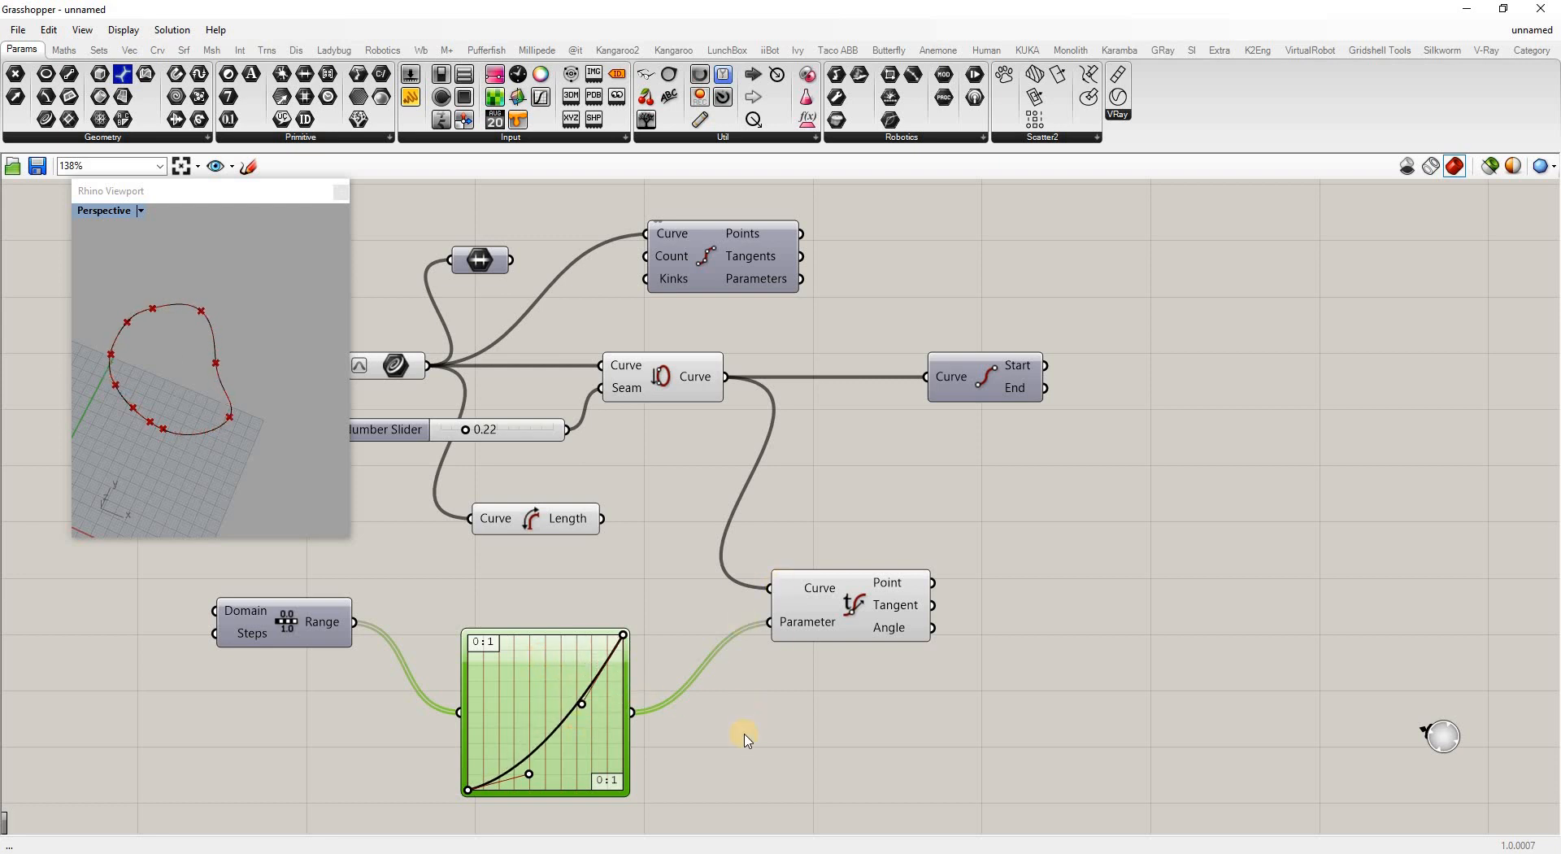
{"action": "left_click", "coordinate": [452, 545]}
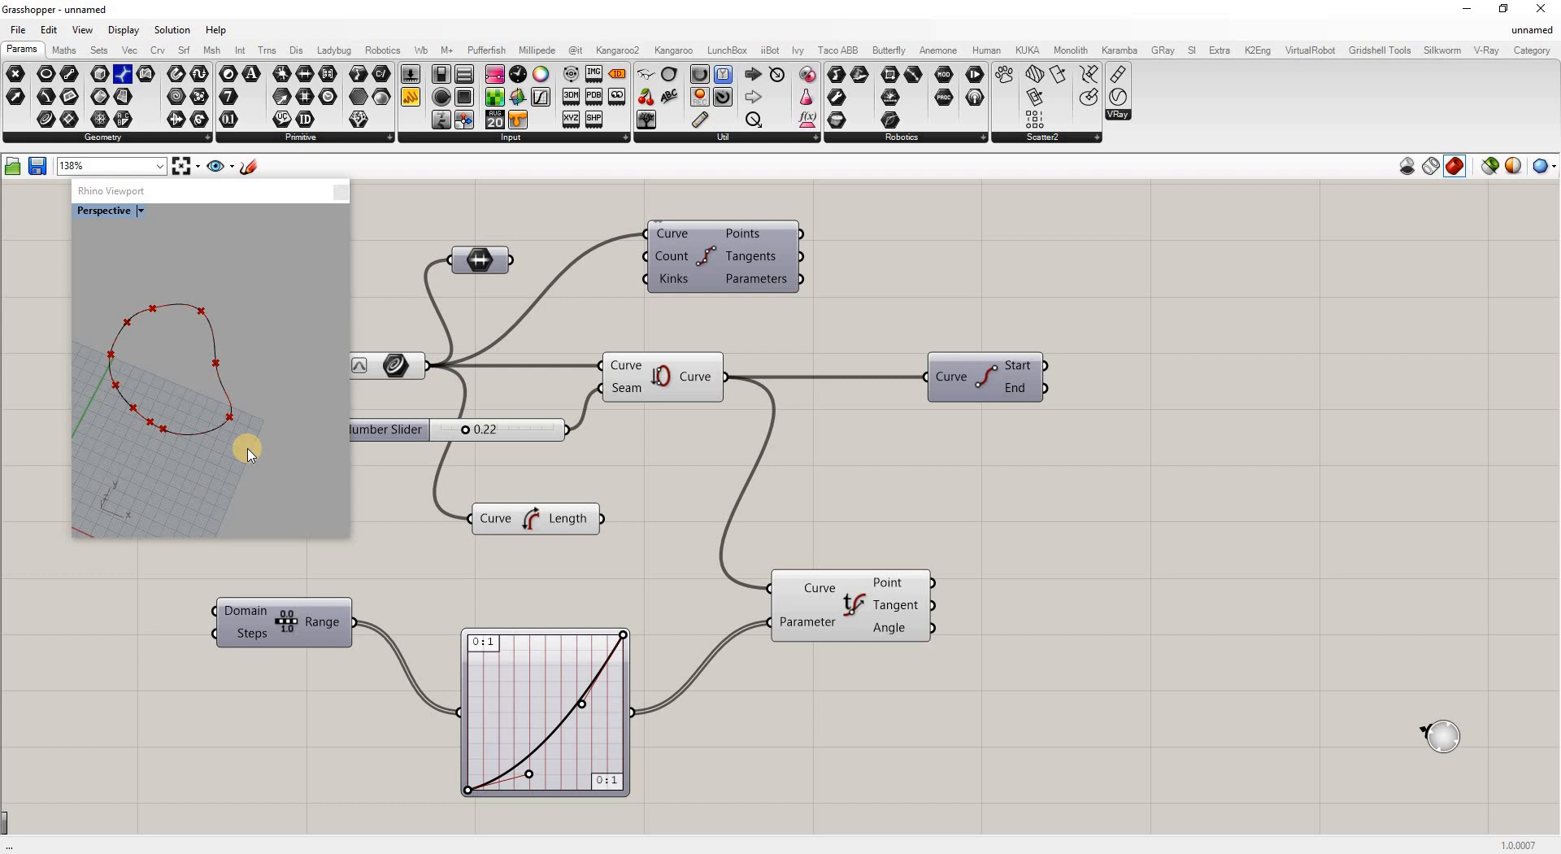
Add a Curvature component fed by Seam's curve and Divide Curve's parameters
{"action": "double_click", "coordinate": [1125, 451]}
{"action": "type", "text": "curvature"}
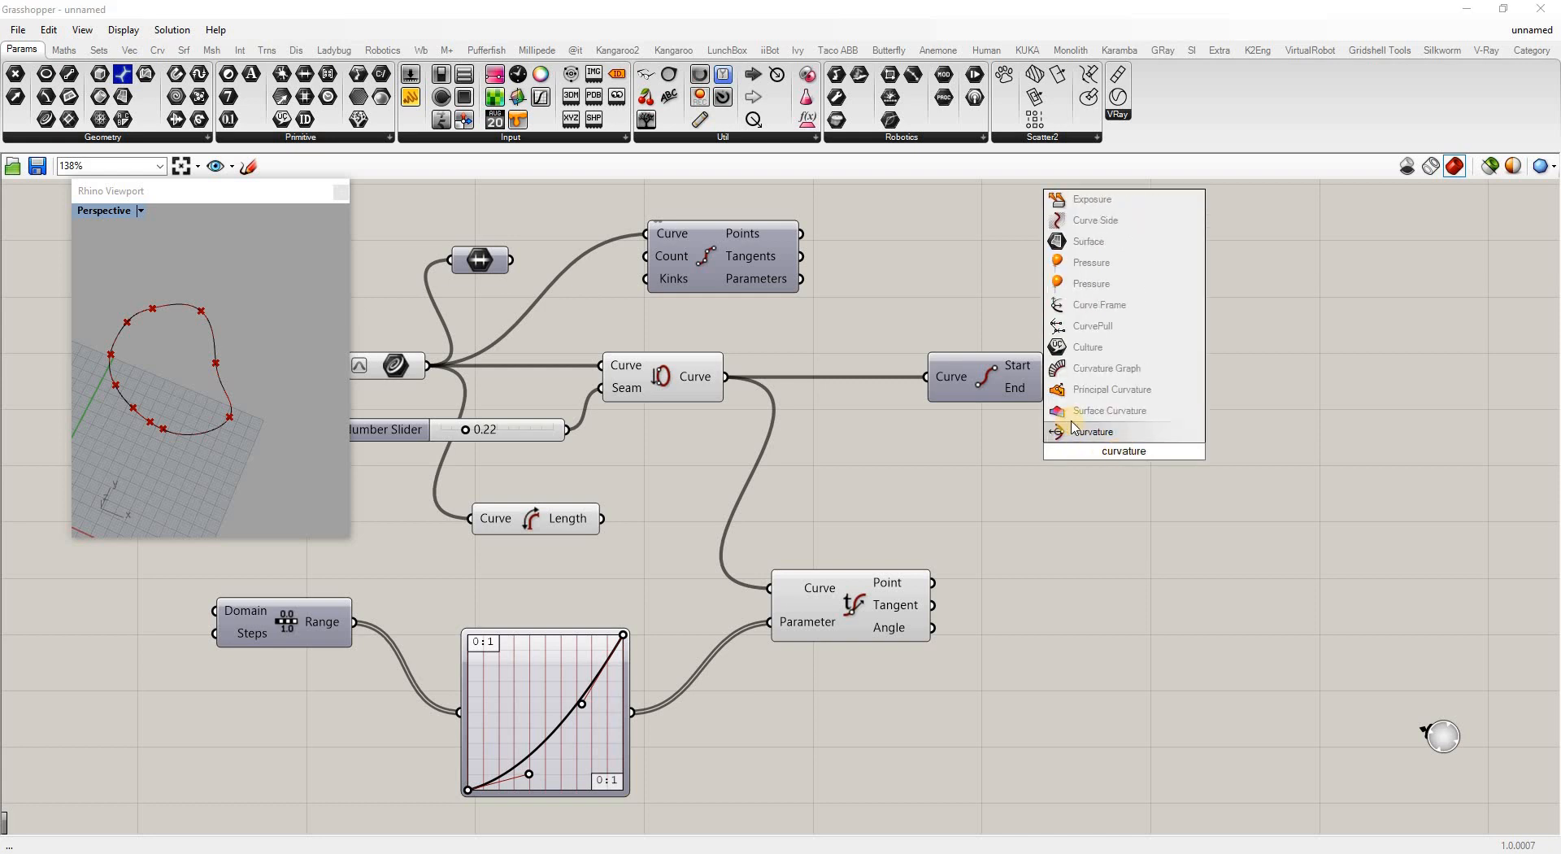
{"action": "left_click", "coordinate": [1089, 432]}
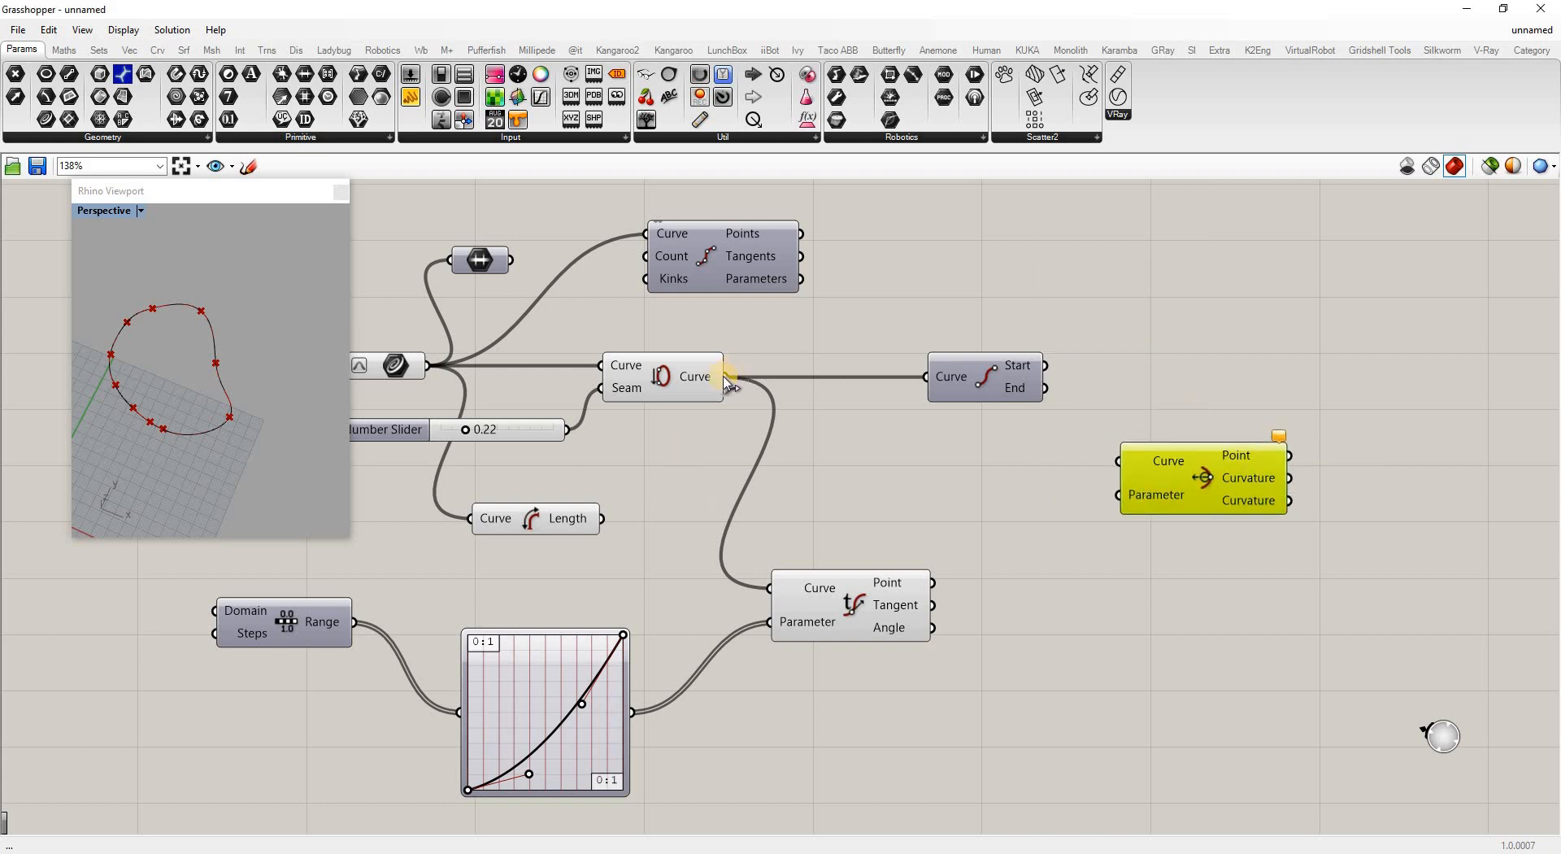
{"action": "left_click_drag", "start_coordinate": [725, 377], "coordinate": [1119, 461]}
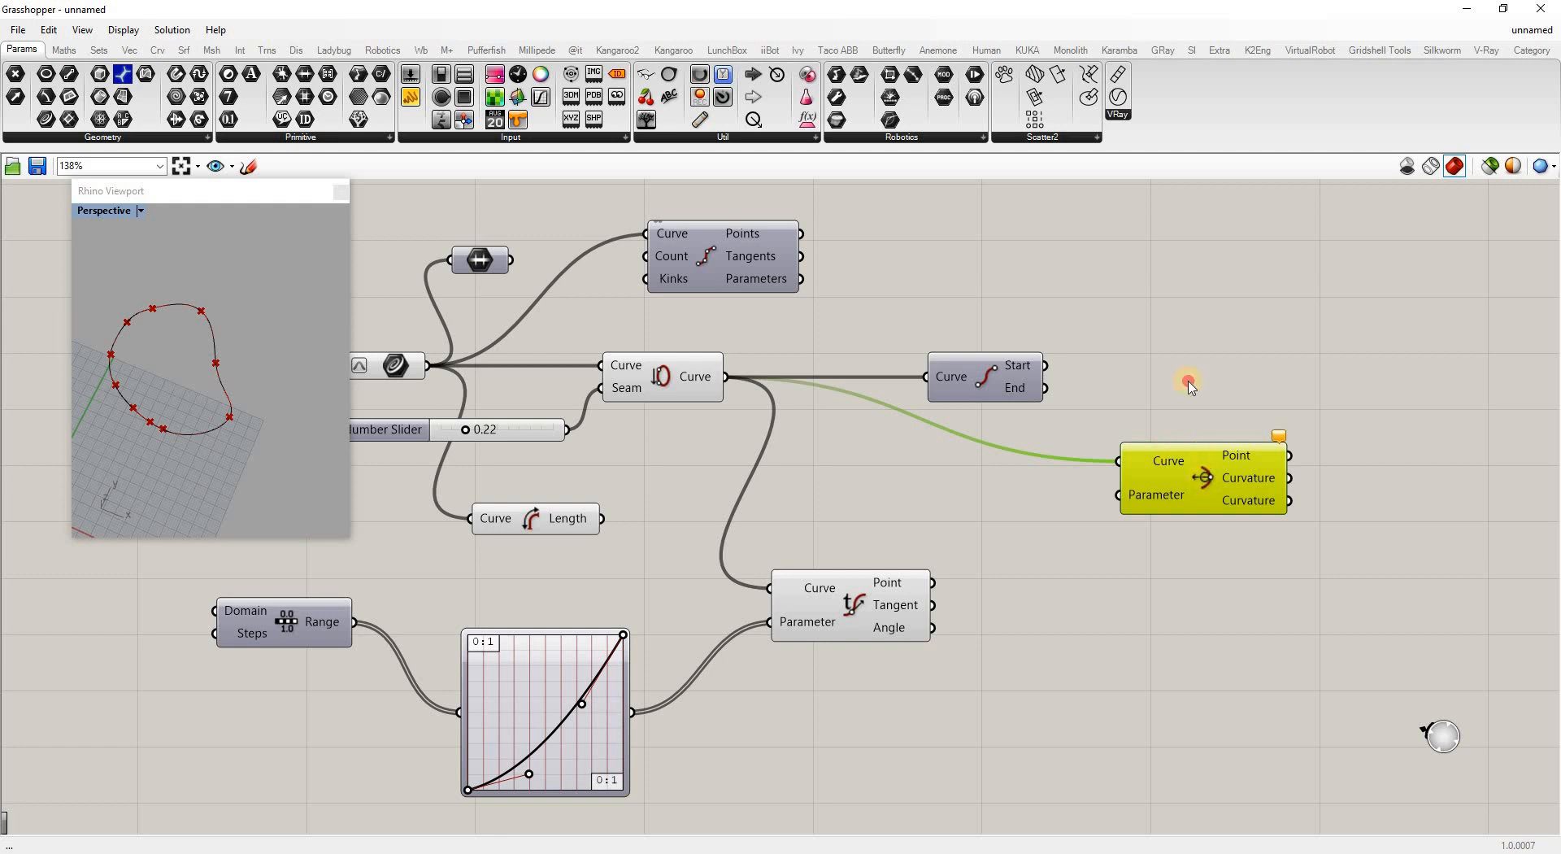
{"action": "left_click_drag", "start_coordinate": [1201, 486], "coordinate": [1179, 292]}
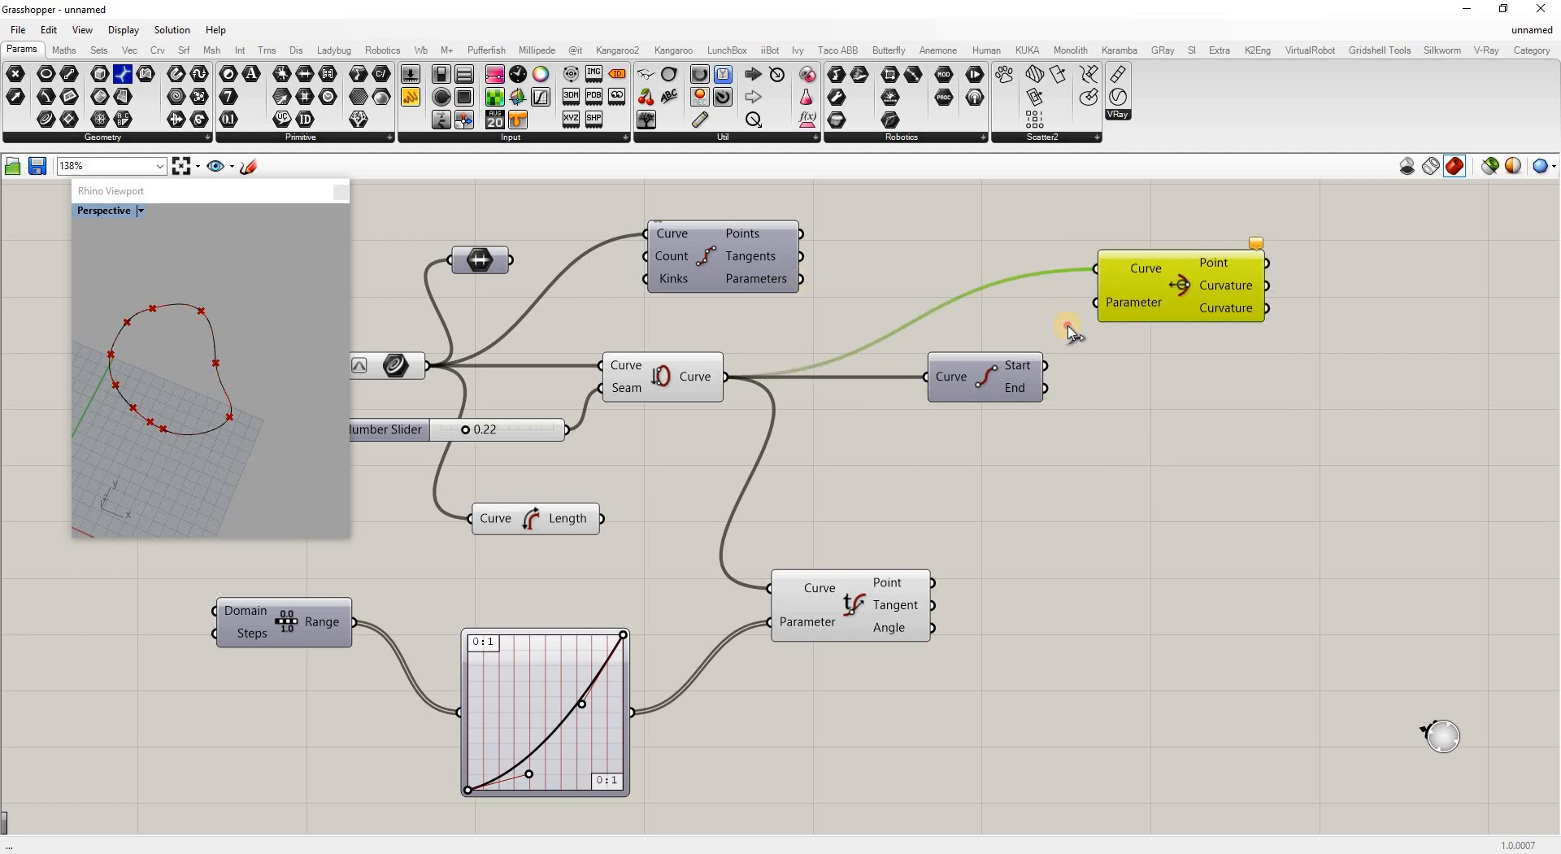
{"action": "left_click_drag", "start_coordinate": [801, 279], "coordinate": [1096, 302]}
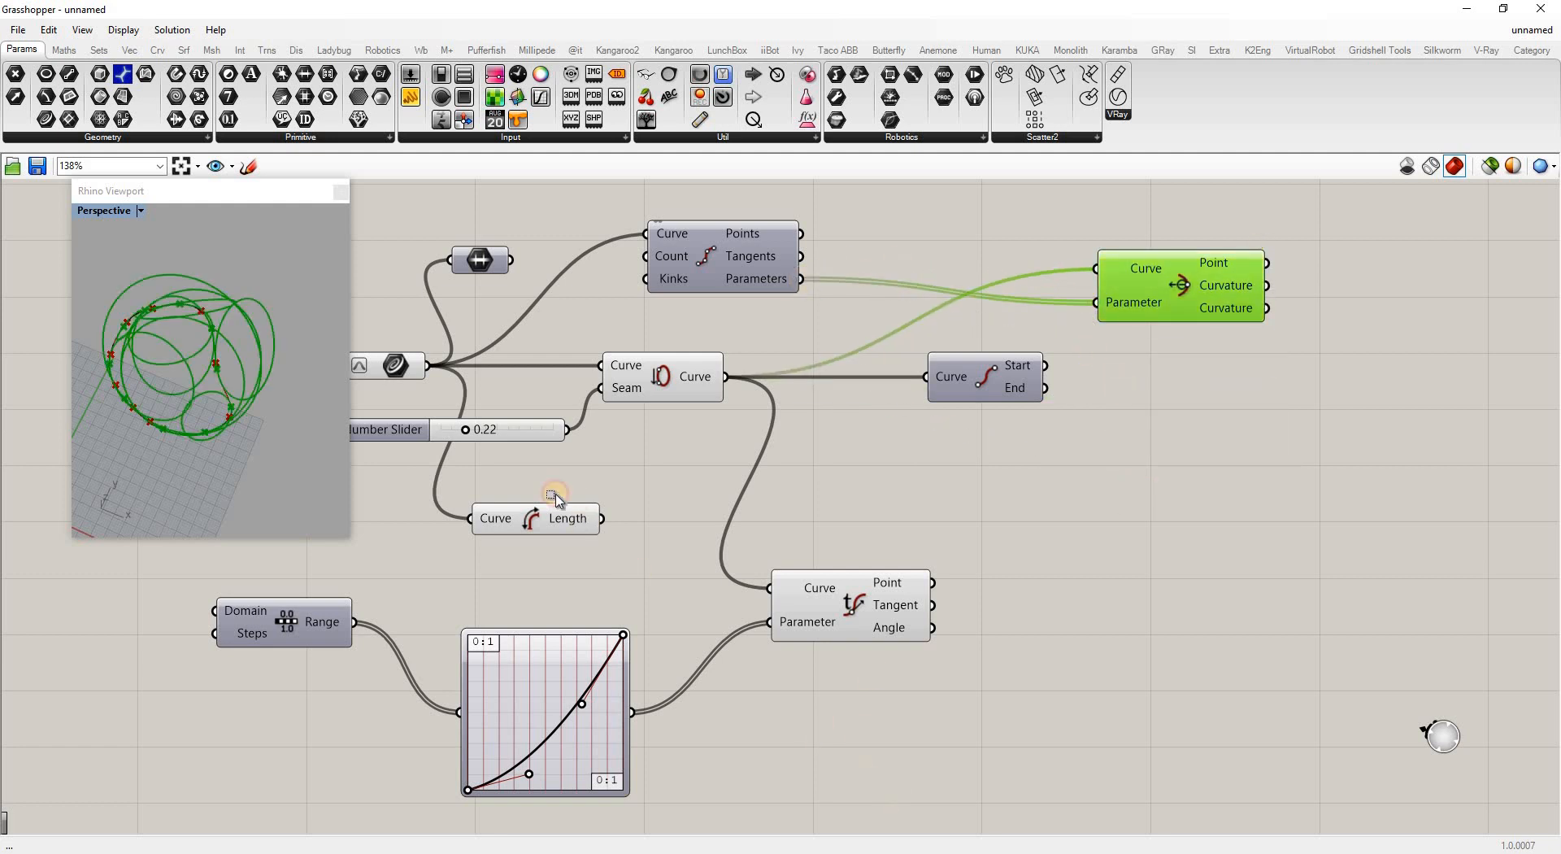
{"action": "left_click_drag", "start_coordinate": [914, 802], "coordinate": [518, 393]}
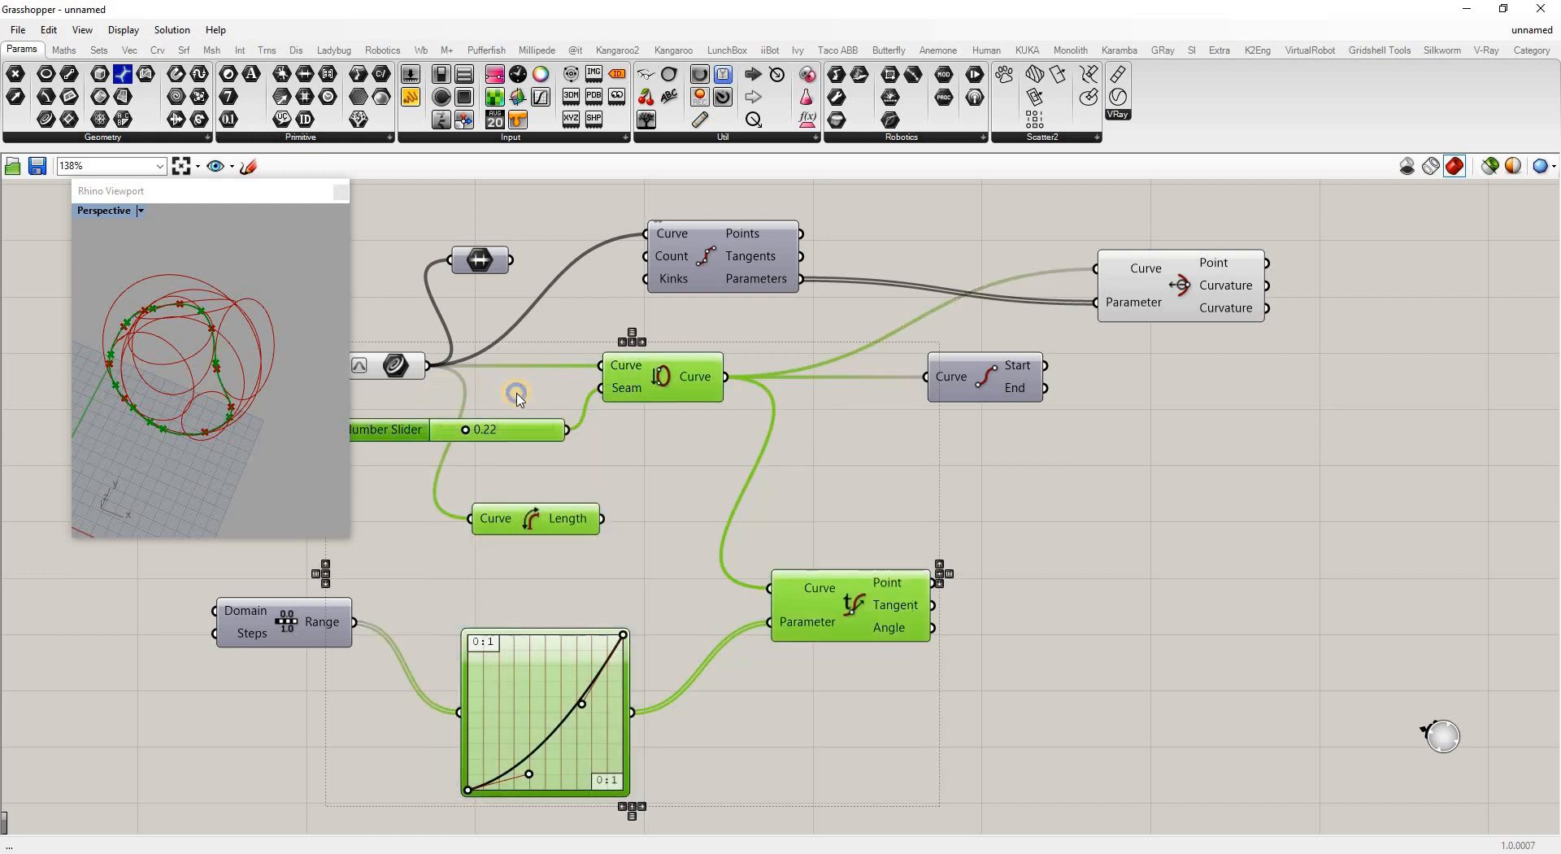
Turn off preview for the selected components and the original source curve
{"action": "right_click", "coordinate": [518, 393]}
{"action": "left_click", "coordinate": [579, 415]}
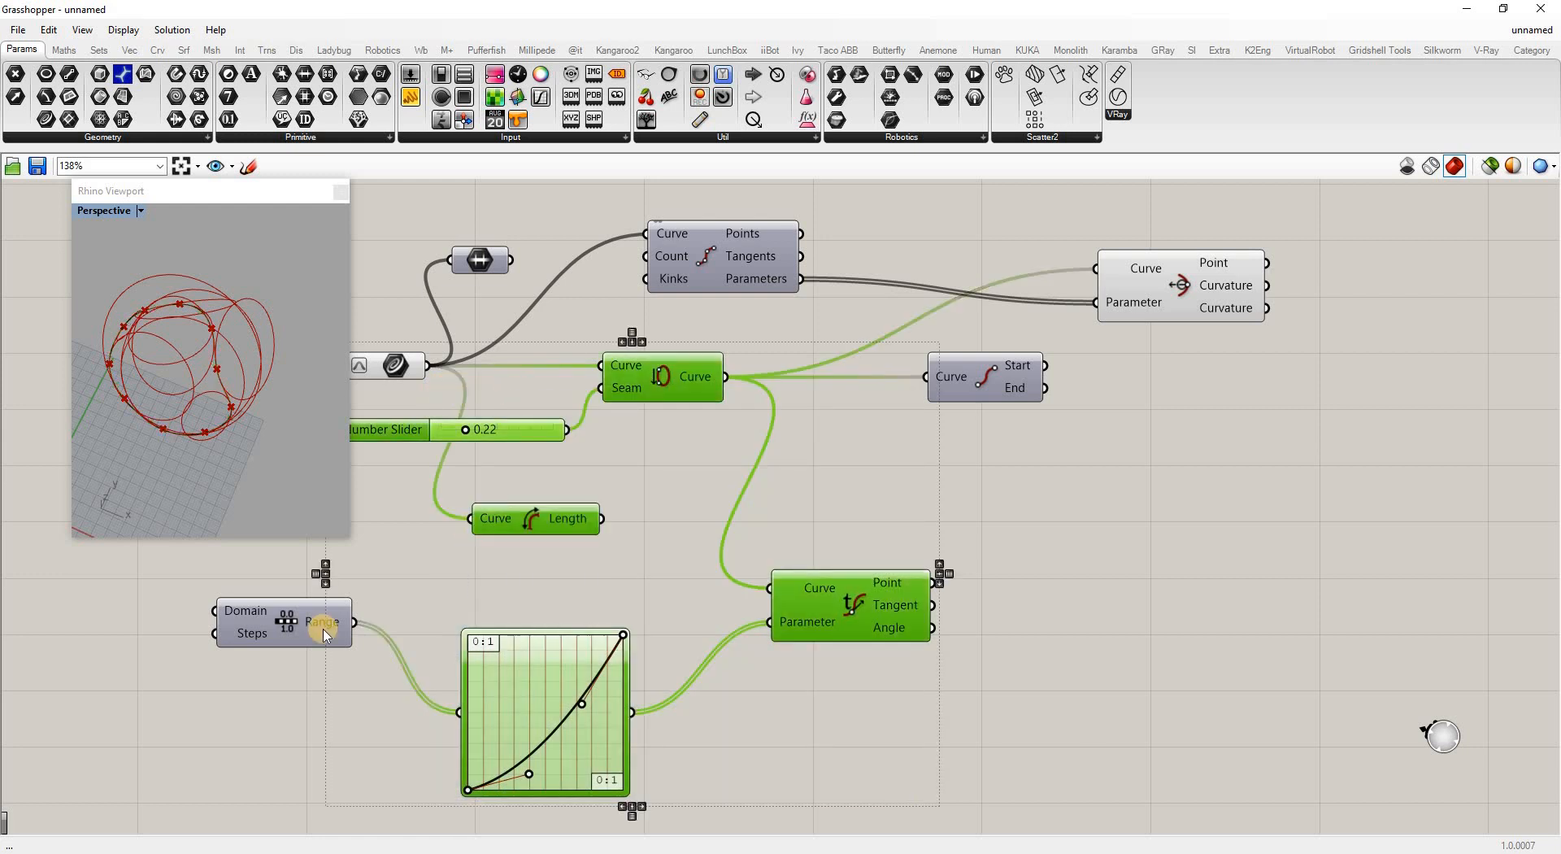
{"action": "left_click", "coordinate": [441, 578]}
{"action": "left_click", "coordinate": [396, 370]}
{"action": "right_click", "coordinate": [396, 369]}
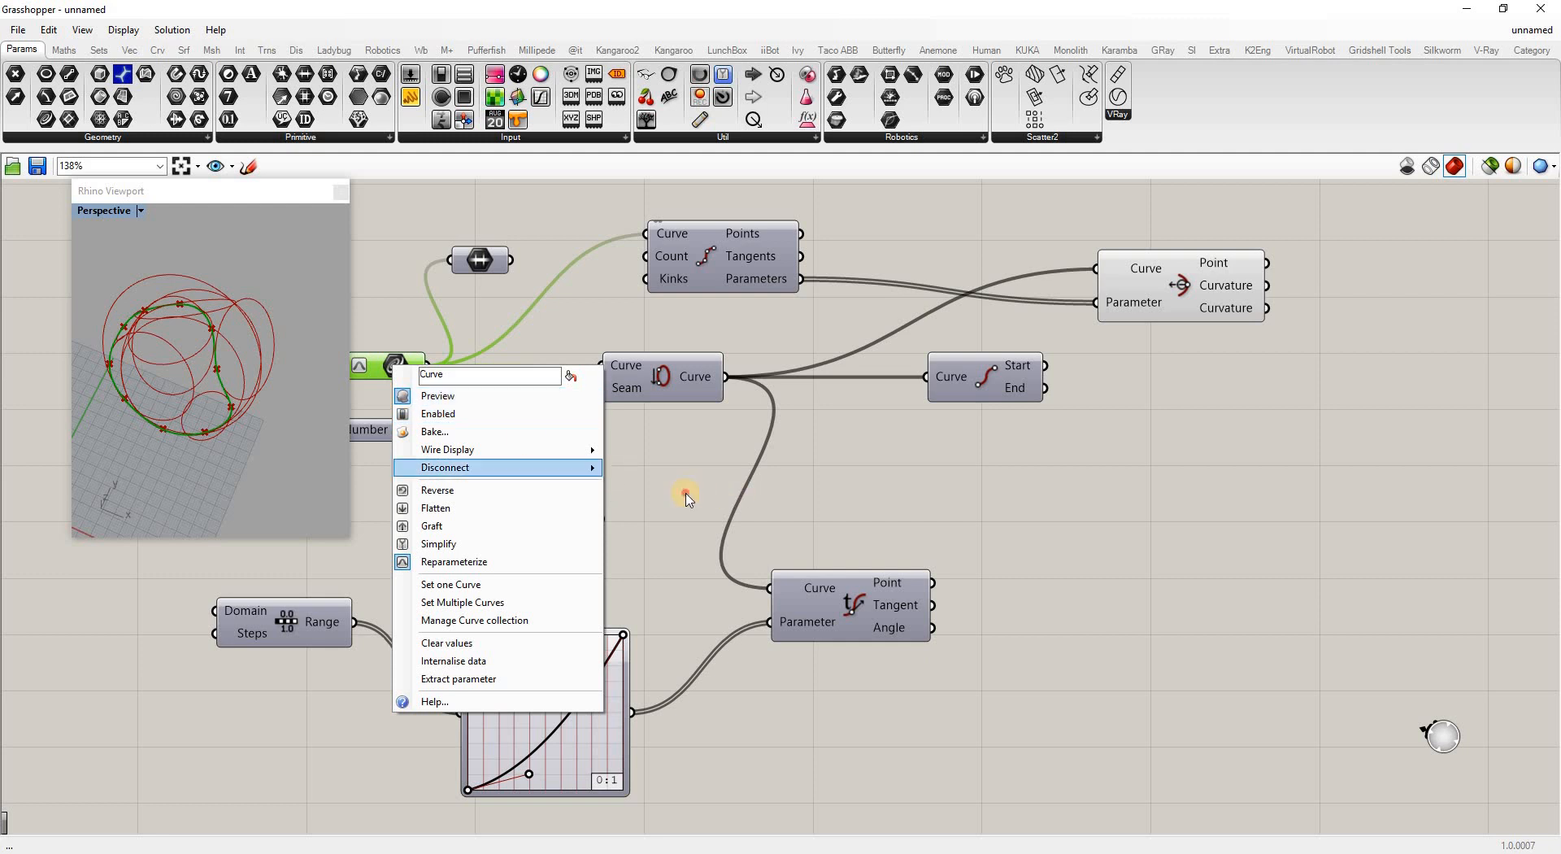
{"action": "left_click", "coordinate": [912, 411]}
Inspect the curvature circles in the viewport, then hide them from the preview
{"action": "left_click_drag", "start_coordinate": [1158, 273], "coordinate": [1137, 249]}
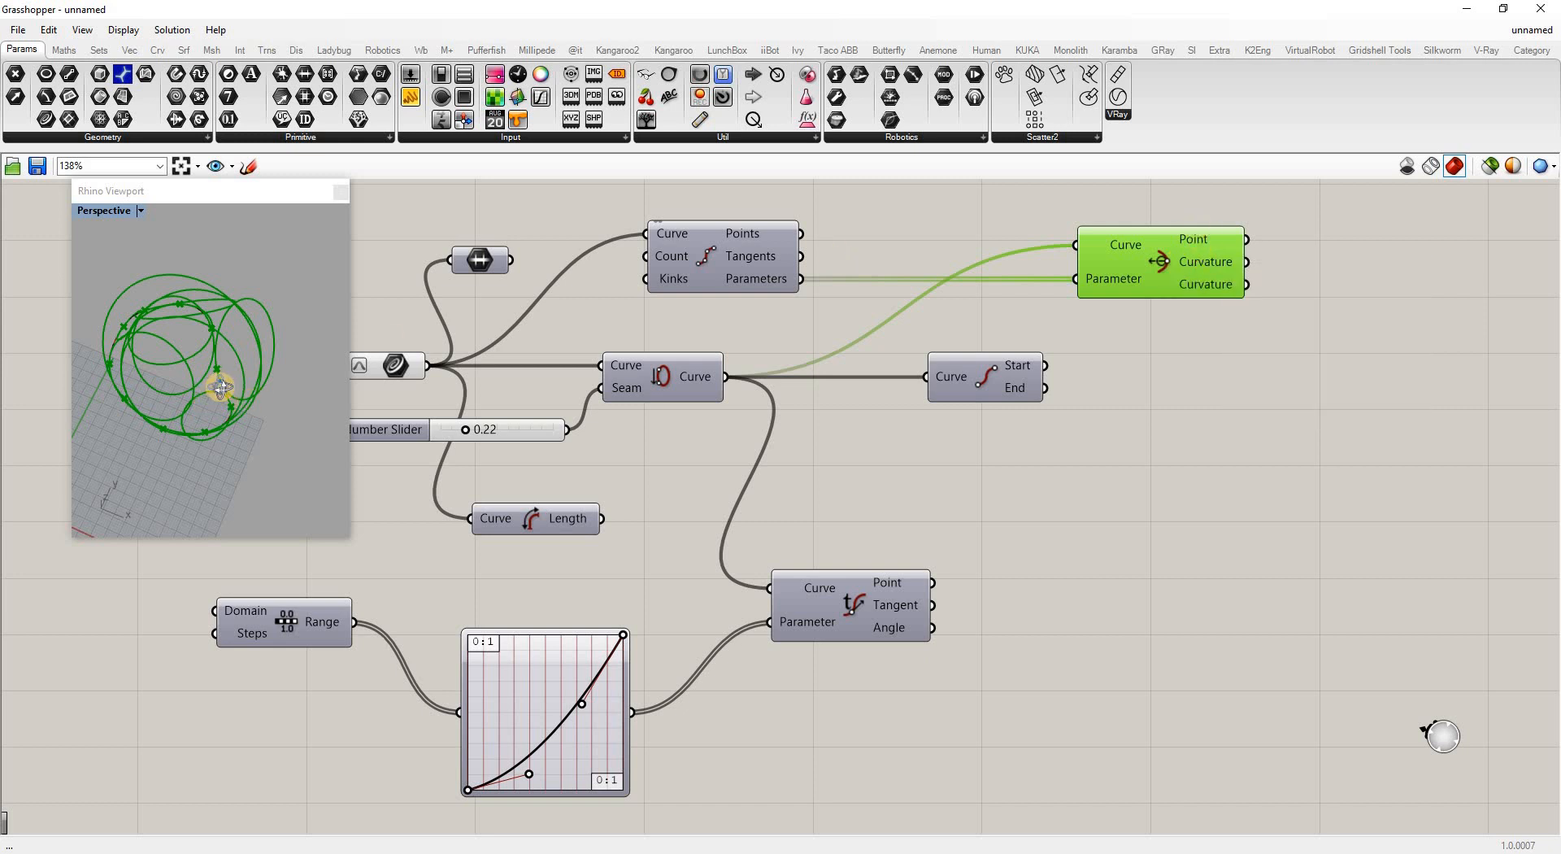
{"action": "right_click_drag", "start_coordinate": [274, 334], "coordinate": [270, 455]}
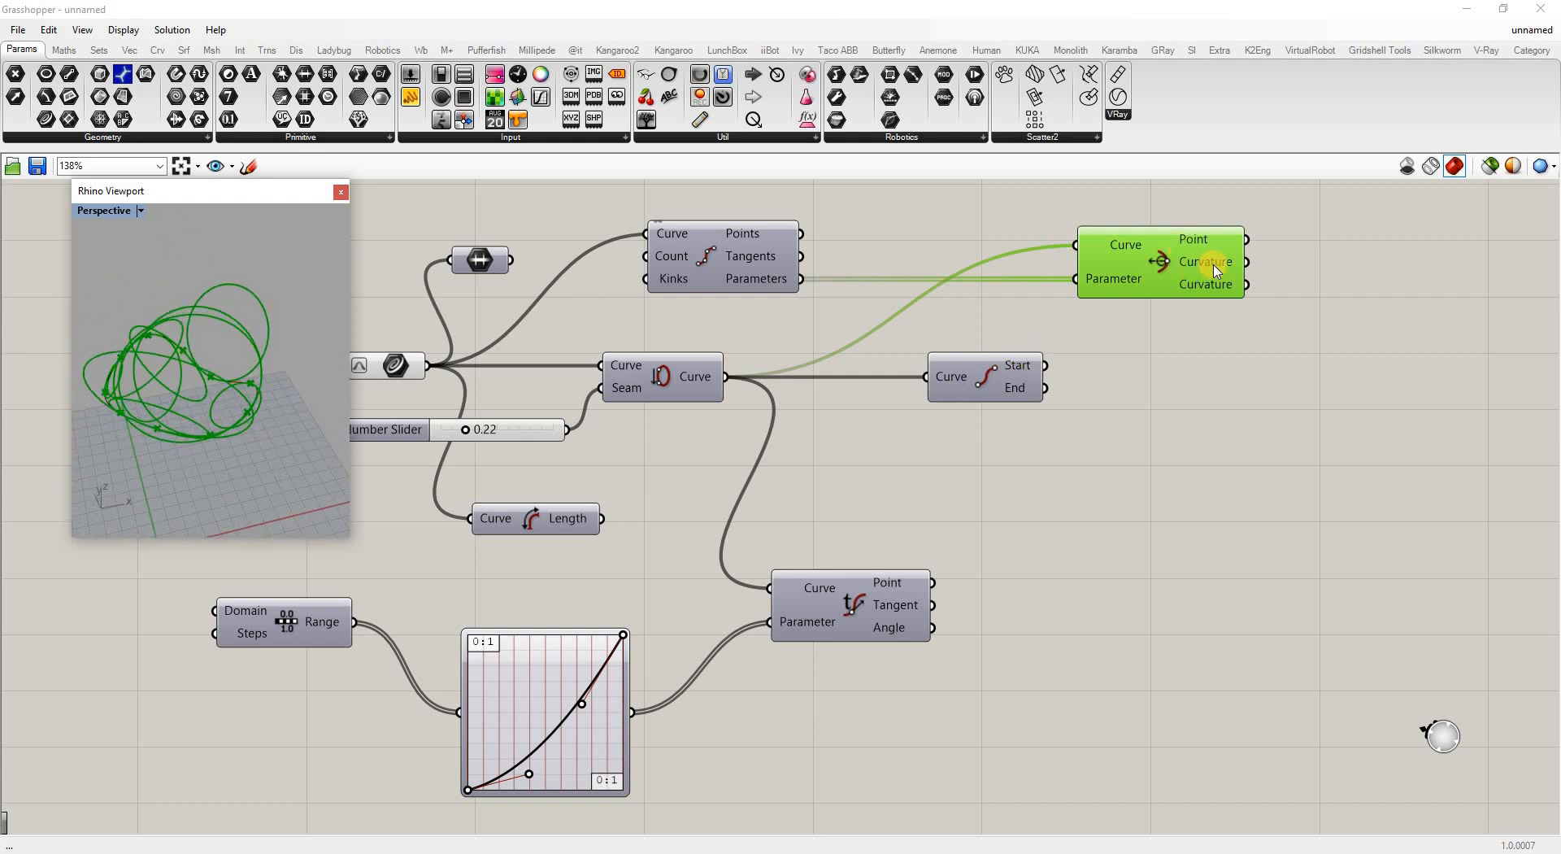
{"action": "mouse_move", "coordinate": [1217, 270]}
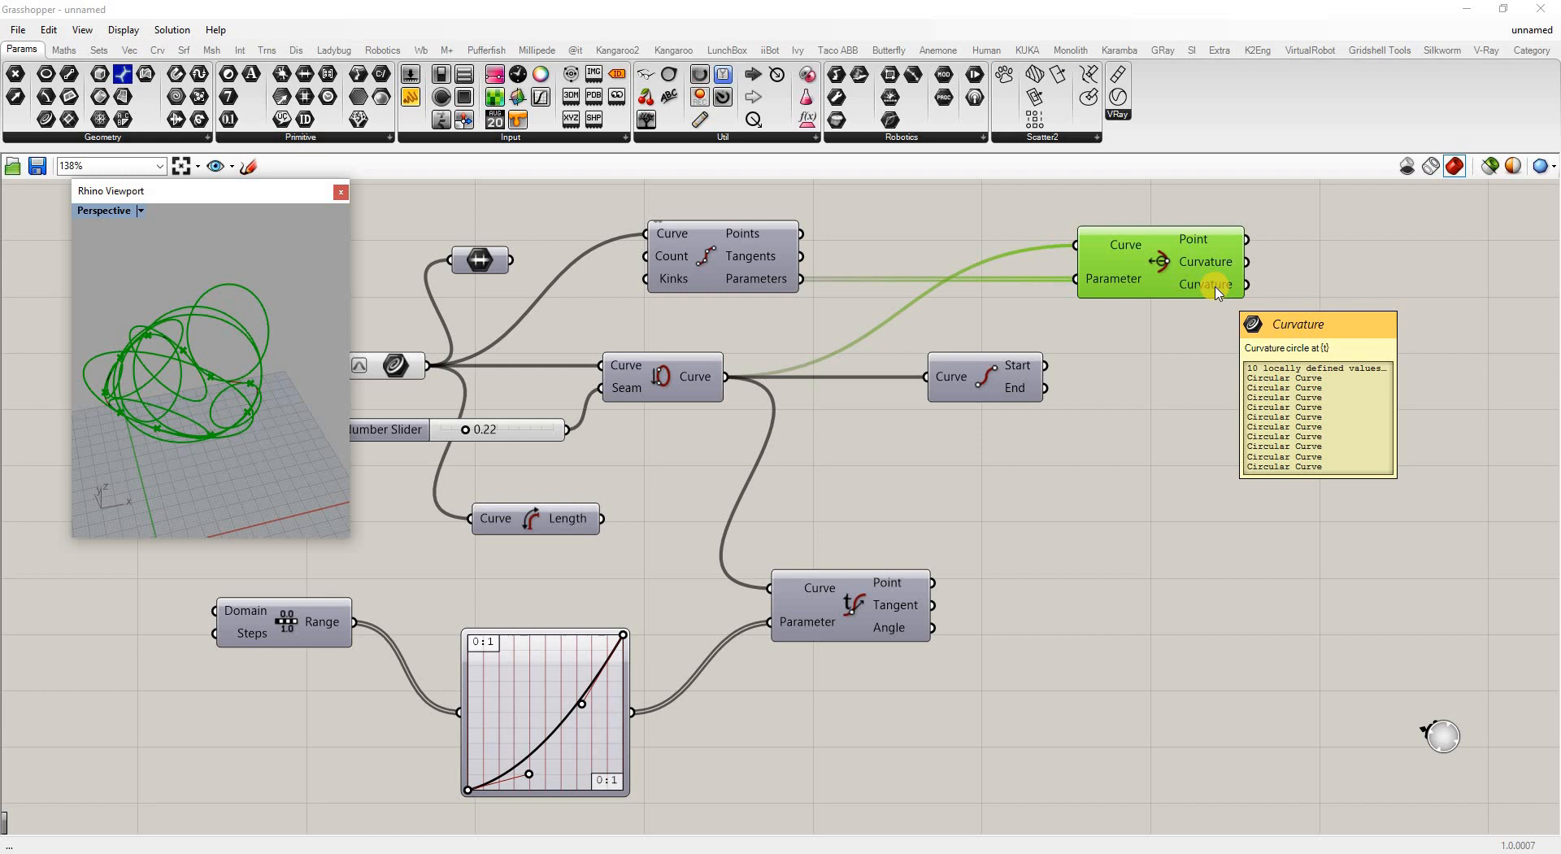
{"action": "left_click", "coordinate": [1197, 372]}
{"action": "right_click", "coordinate": [1212, 291]}
{"action": "left_click", "coordinate": [1210, 291]}
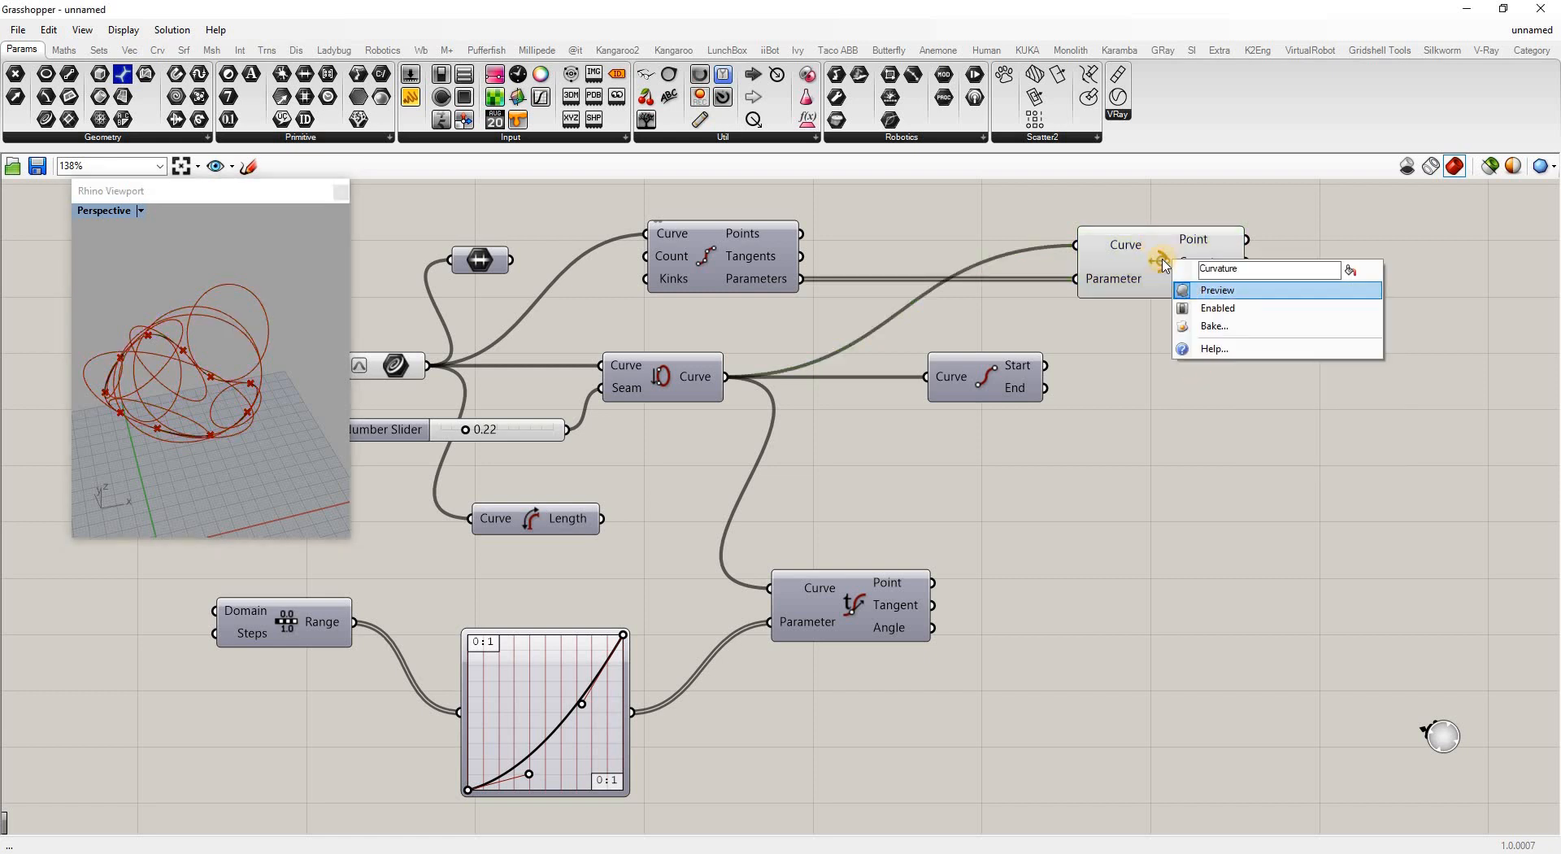
Reposition the Curvature and Start/End components to tidy the canvas layout
{"action": "left_click_drag", "start_coordinate": [1160, 260], "coordinate": [1143, 259]}
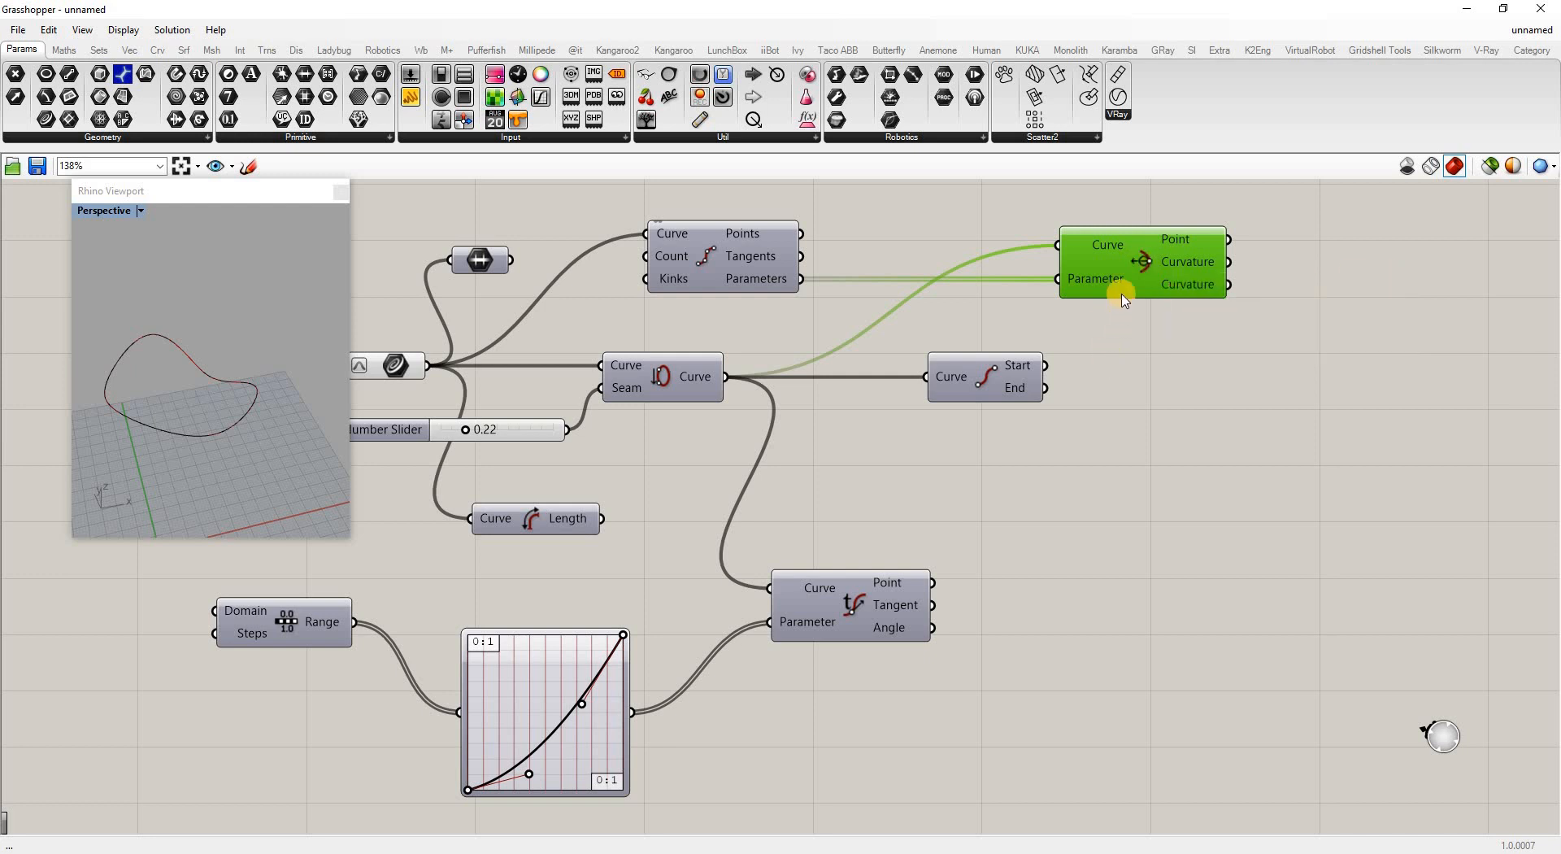
{"action": "left_click_drag", "start_coordinate": [1127, 290], "coordinate": [1110, 348]}
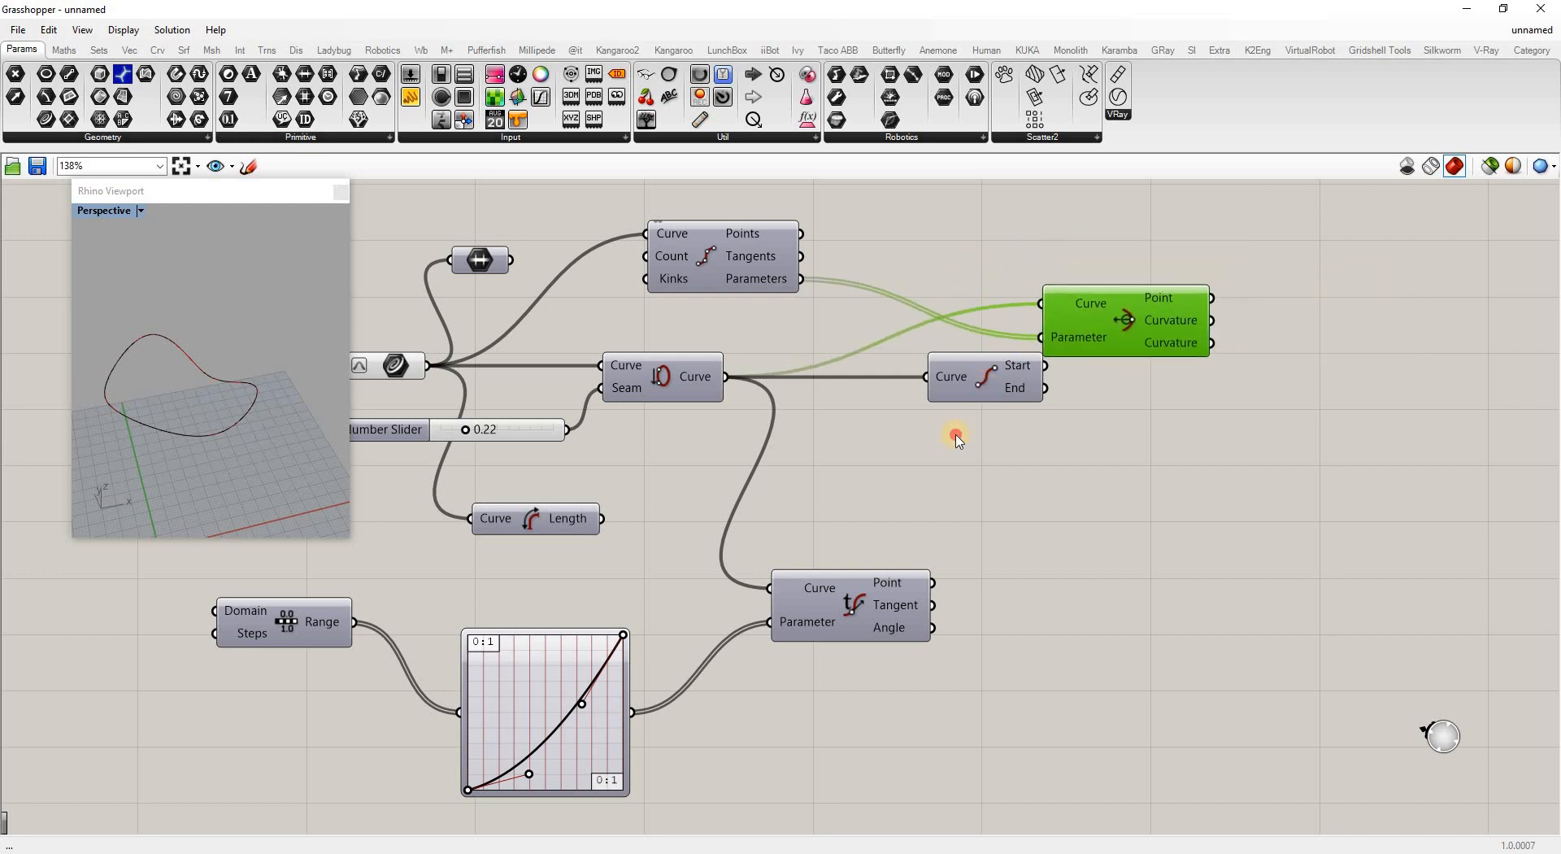
{"action": "left_click_drag", "start_coordinate": [986, 386], "coordinate": [913, 499]}
{"action": "left_click_drag", "start_coordinate": [1045, 349], "coordinate": [925, 389]}
Add a Line SDL component with Divide Curve points as Start and tangents as Direction
{"action": "double_click", "coordinate": [1217, 273]}
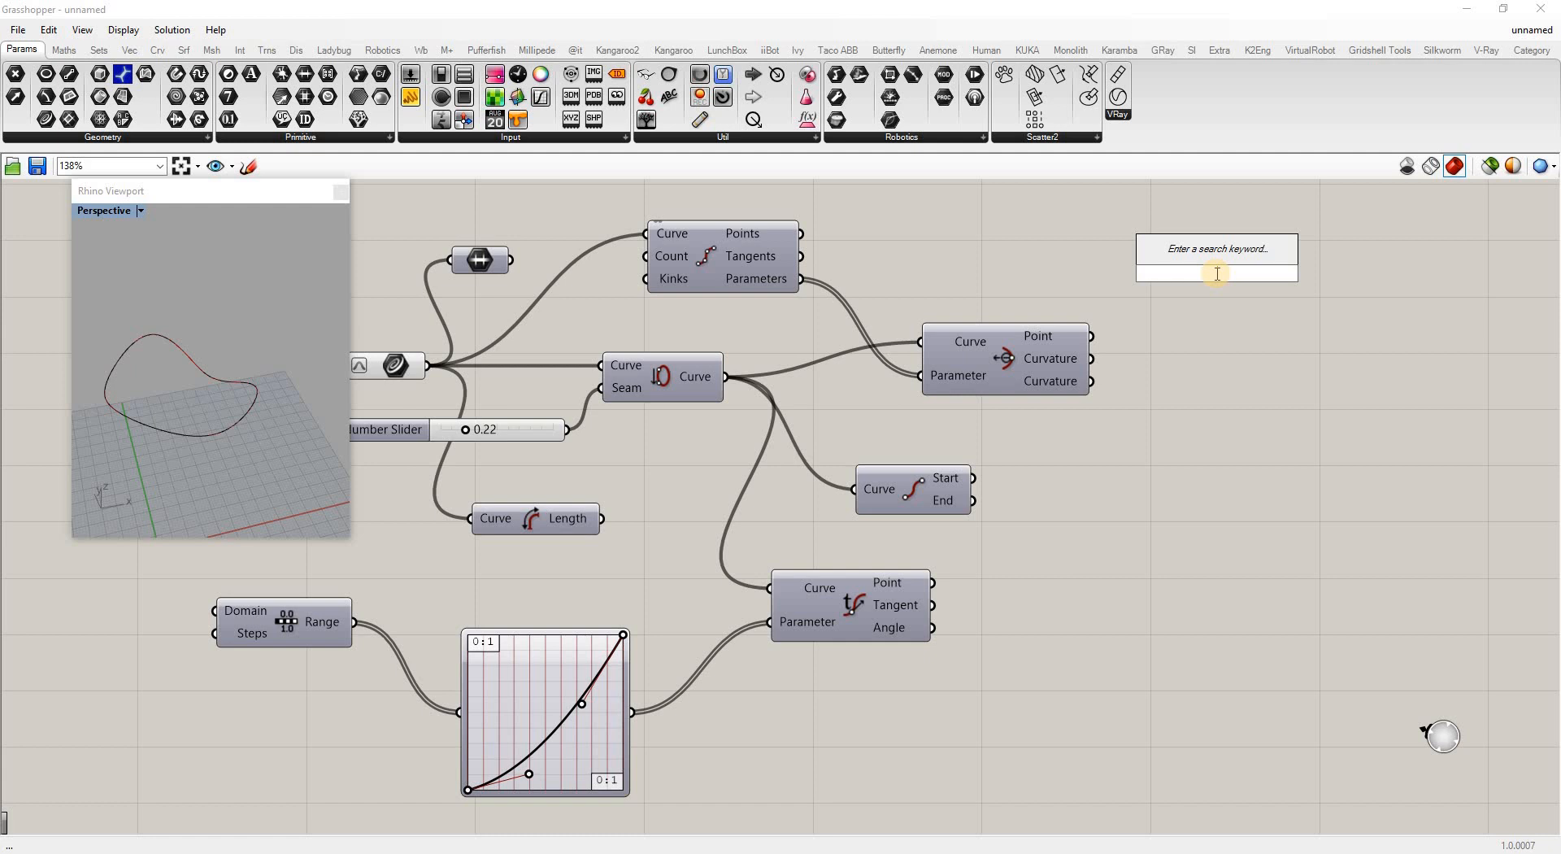
{"action": "type", "text": "line"}
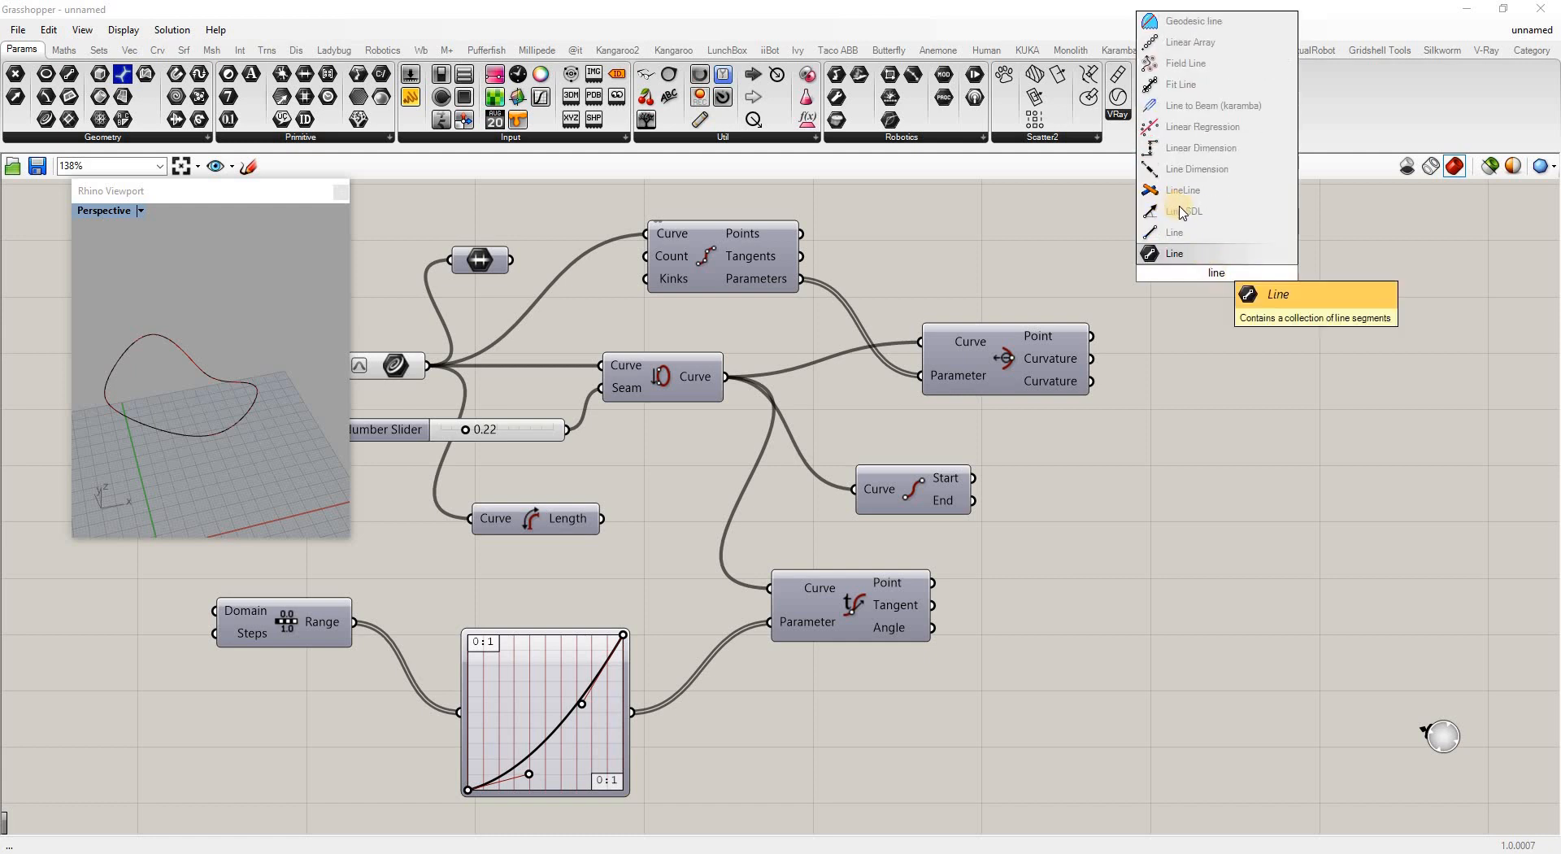
{"action": "key", "text": "Return"}
{"action": "left_click", "coordinate": [1331, 264]}
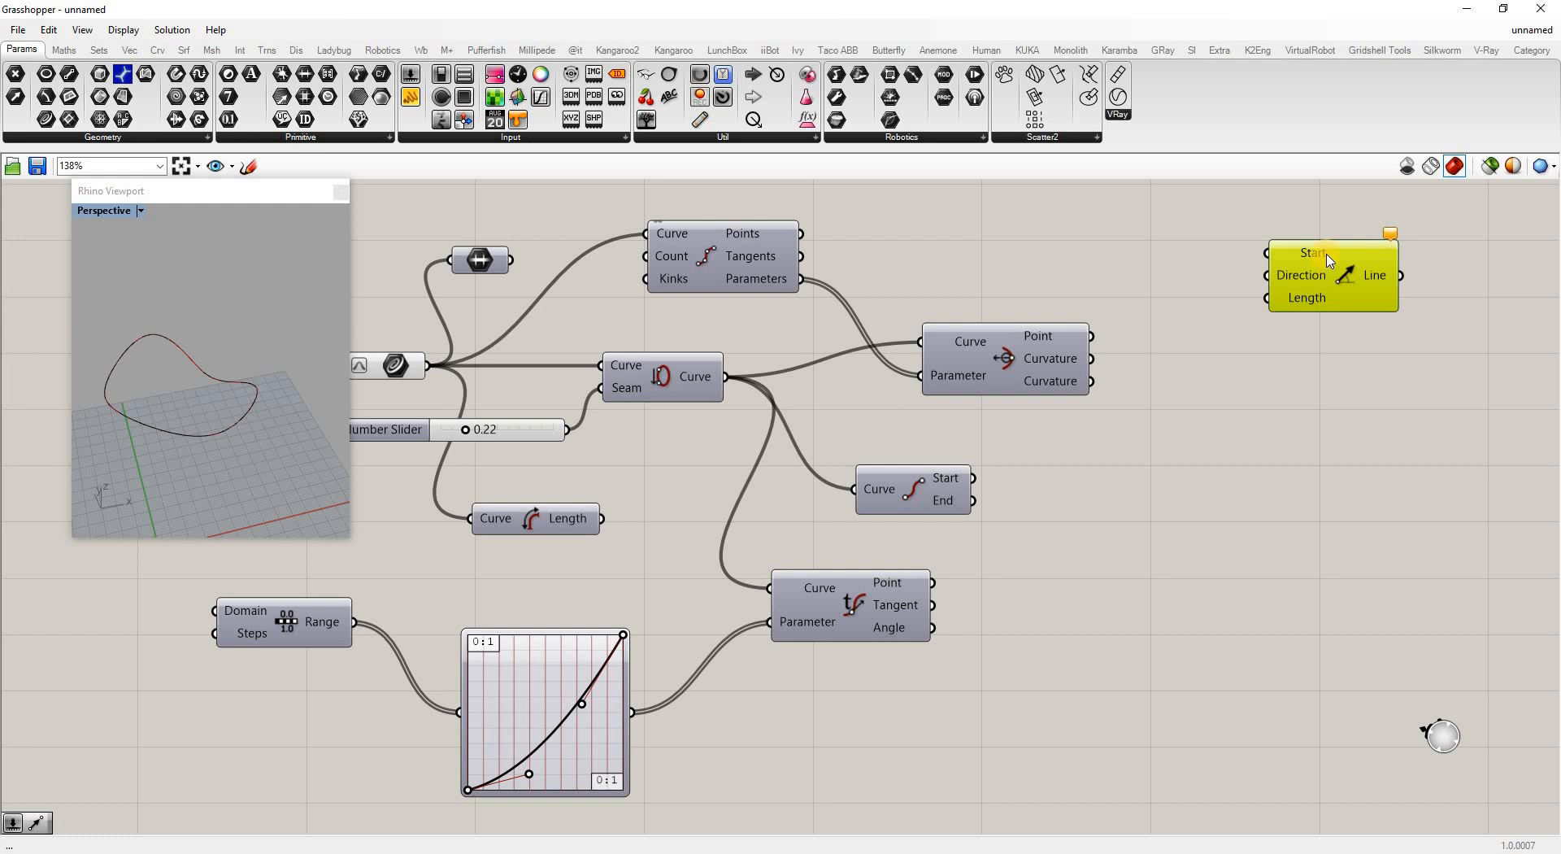
{"action": "mouse_move", "coordinate": [1329, 260]}
{"action": "left_click_drag", "start_coordinate": [801, 233], "coordinate": [1334, 252]}
{"action": "left_click", "coordinate": [1065, 288]}
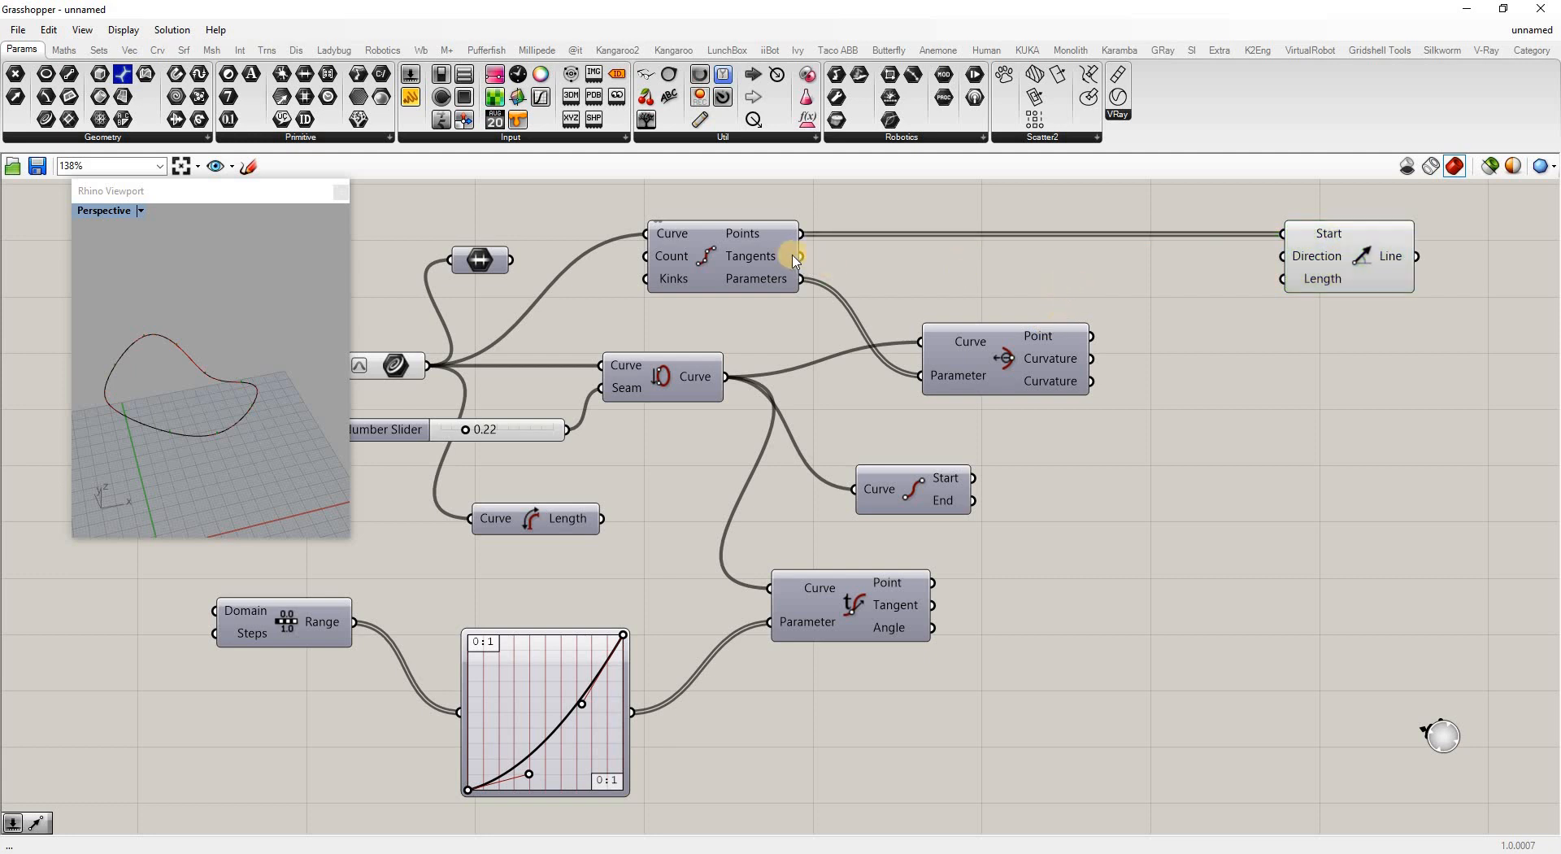
{"action": "left_click_drag", "start_coordinate": [803, 259], "coordinate": [1283, 256]}
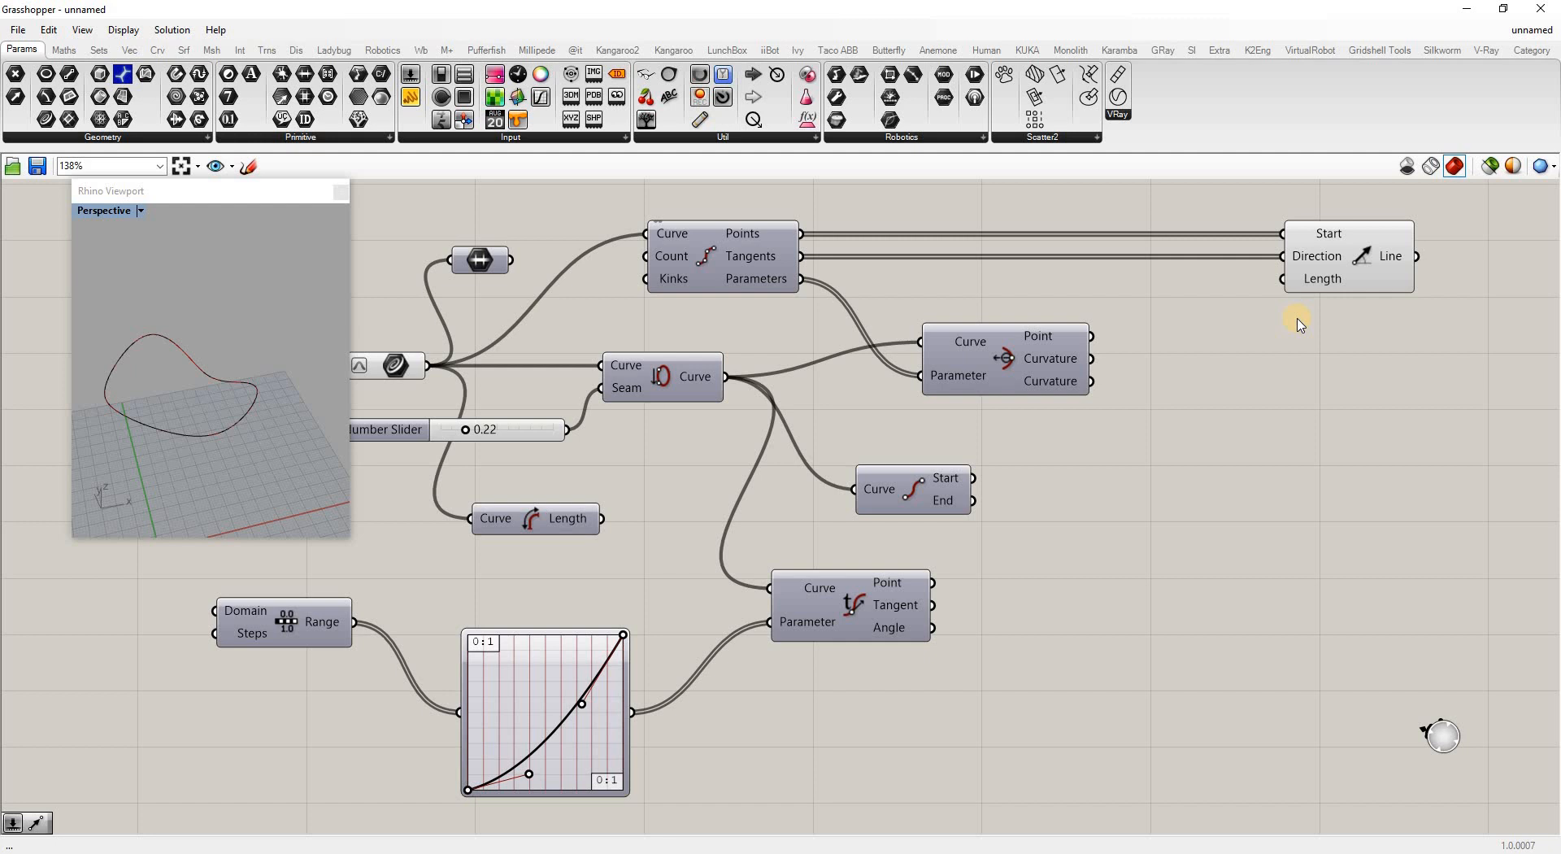
Add a Number Slider wired to Line SDL's Length, set to 10
{"action": "double_click", "coordinate": [1178, 480]}
{"action": "type", "text": "1..1"}
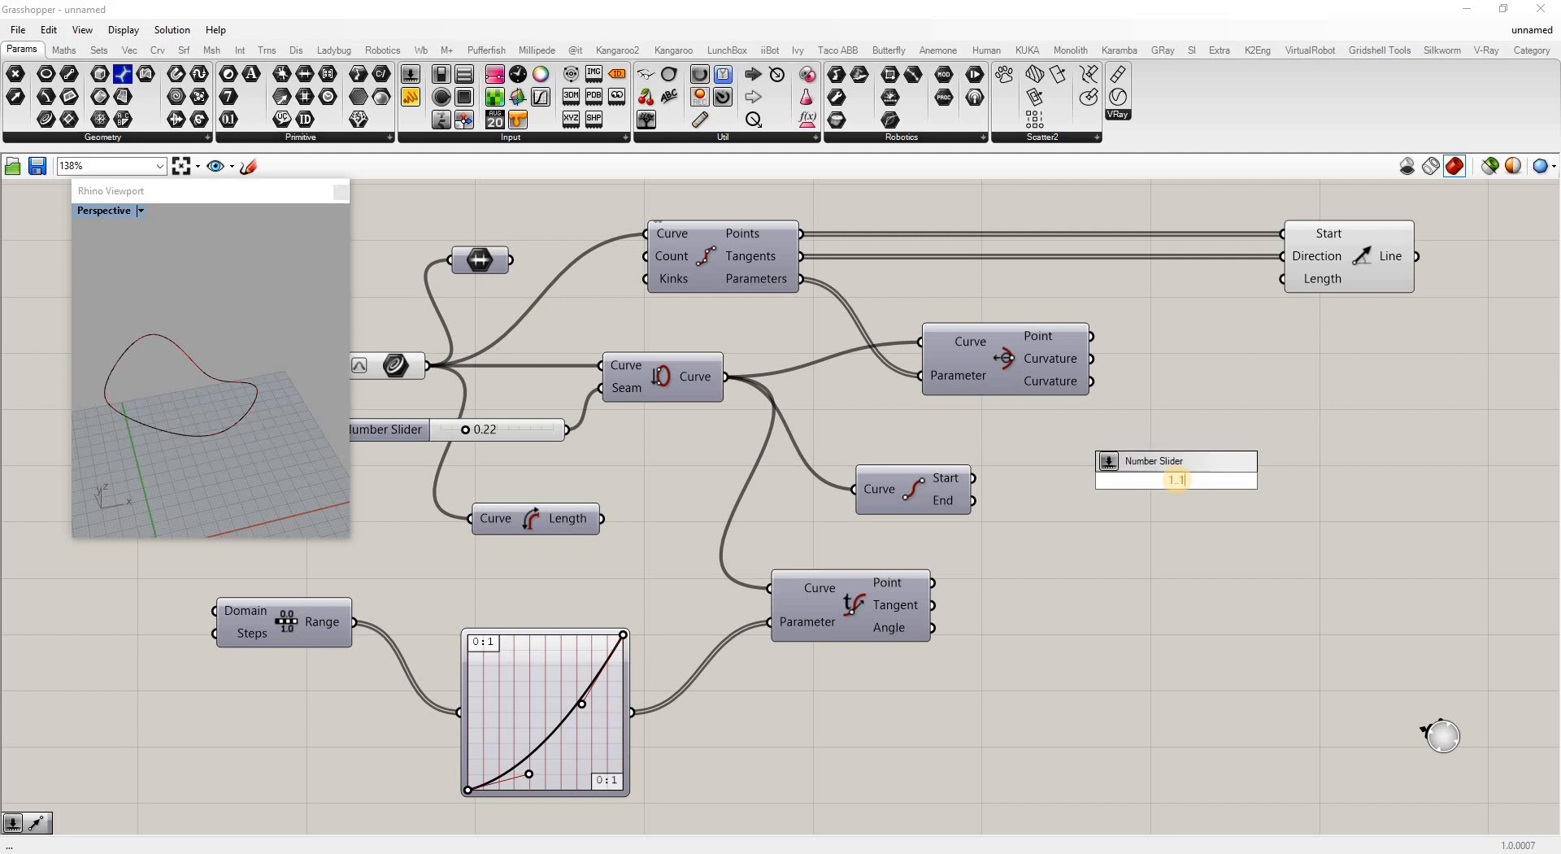
{"action": "key", "text": "Return"}
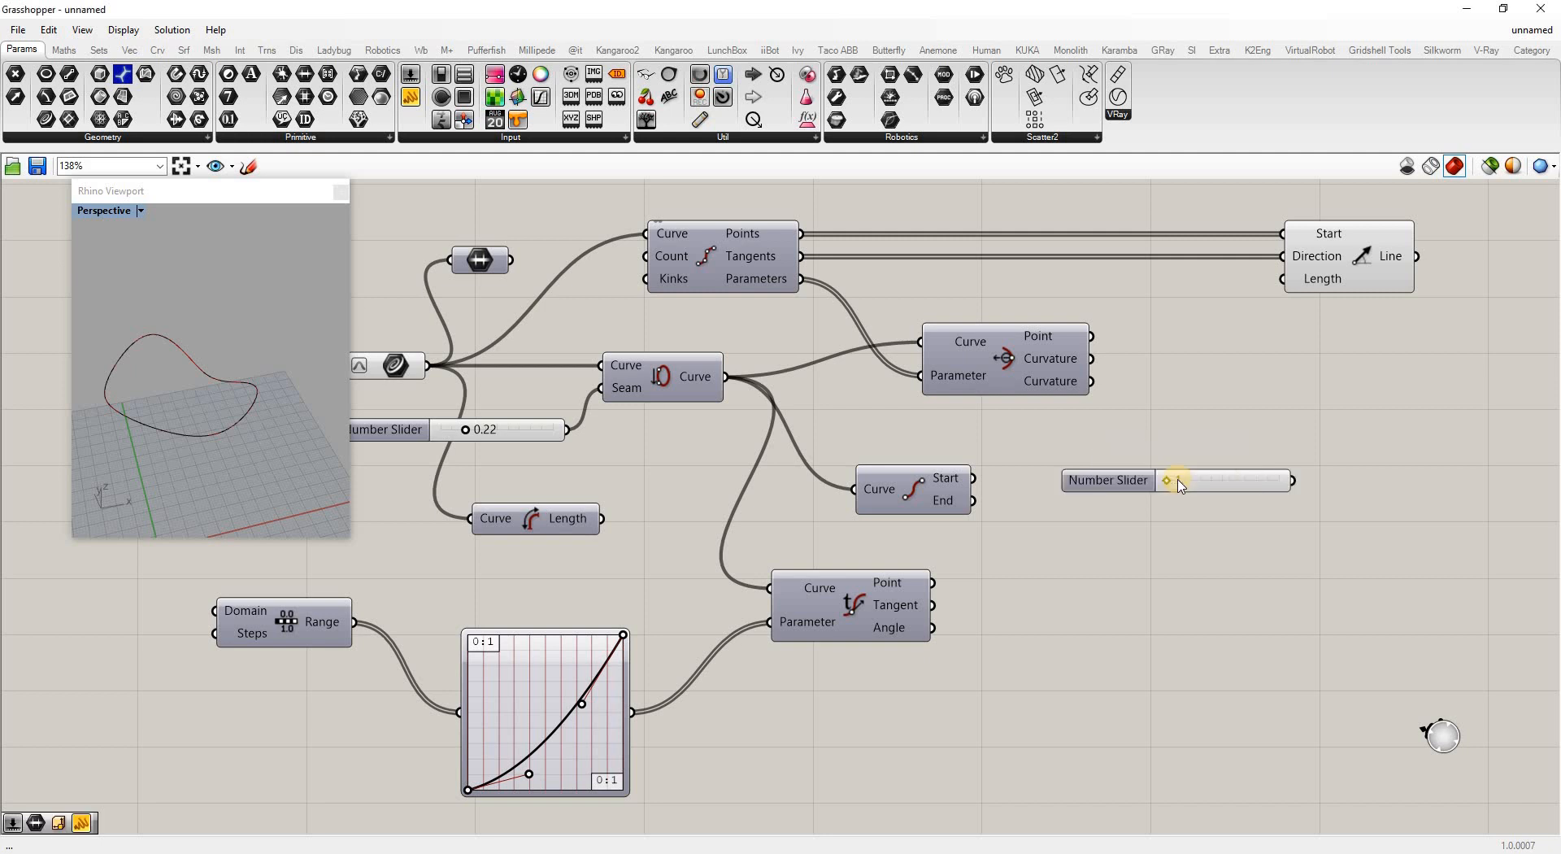
{"action": "left_click_drag", "start_coordinate": [1286, 291], "coordinate": [1293, 480]}
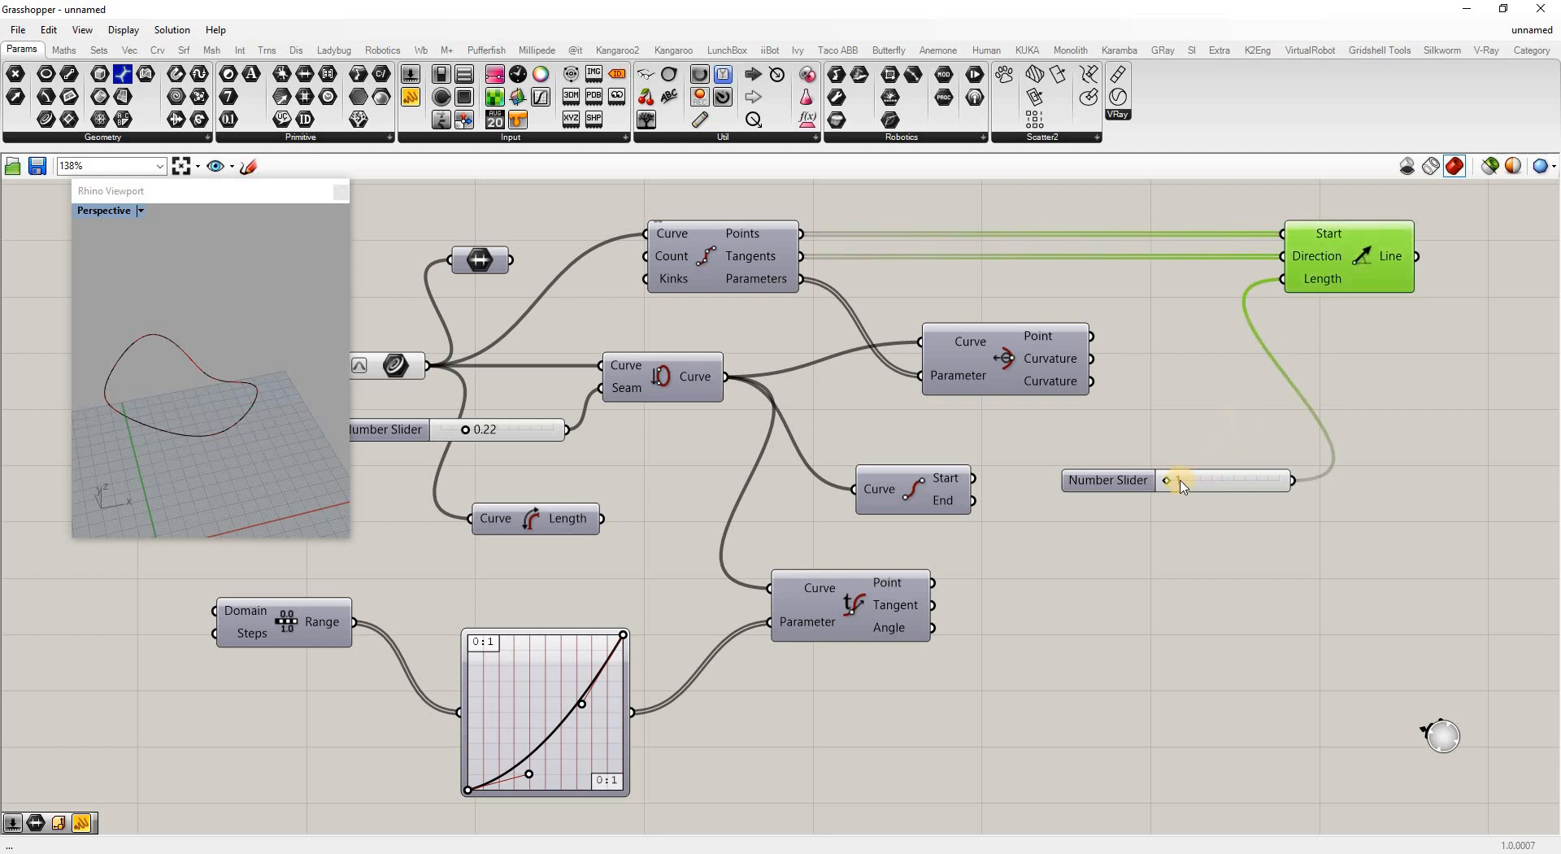
{"action": "left_click_drag", "start_coordinate": [1214, 482], "coordinate": [1345, 478]}
Raise the length slider's maximum to 110 and set the tangent lines to 23
{"action": "scroll", "coordinate": [160, 358], "scroll_direction": "up", "scroll_amount": 6}
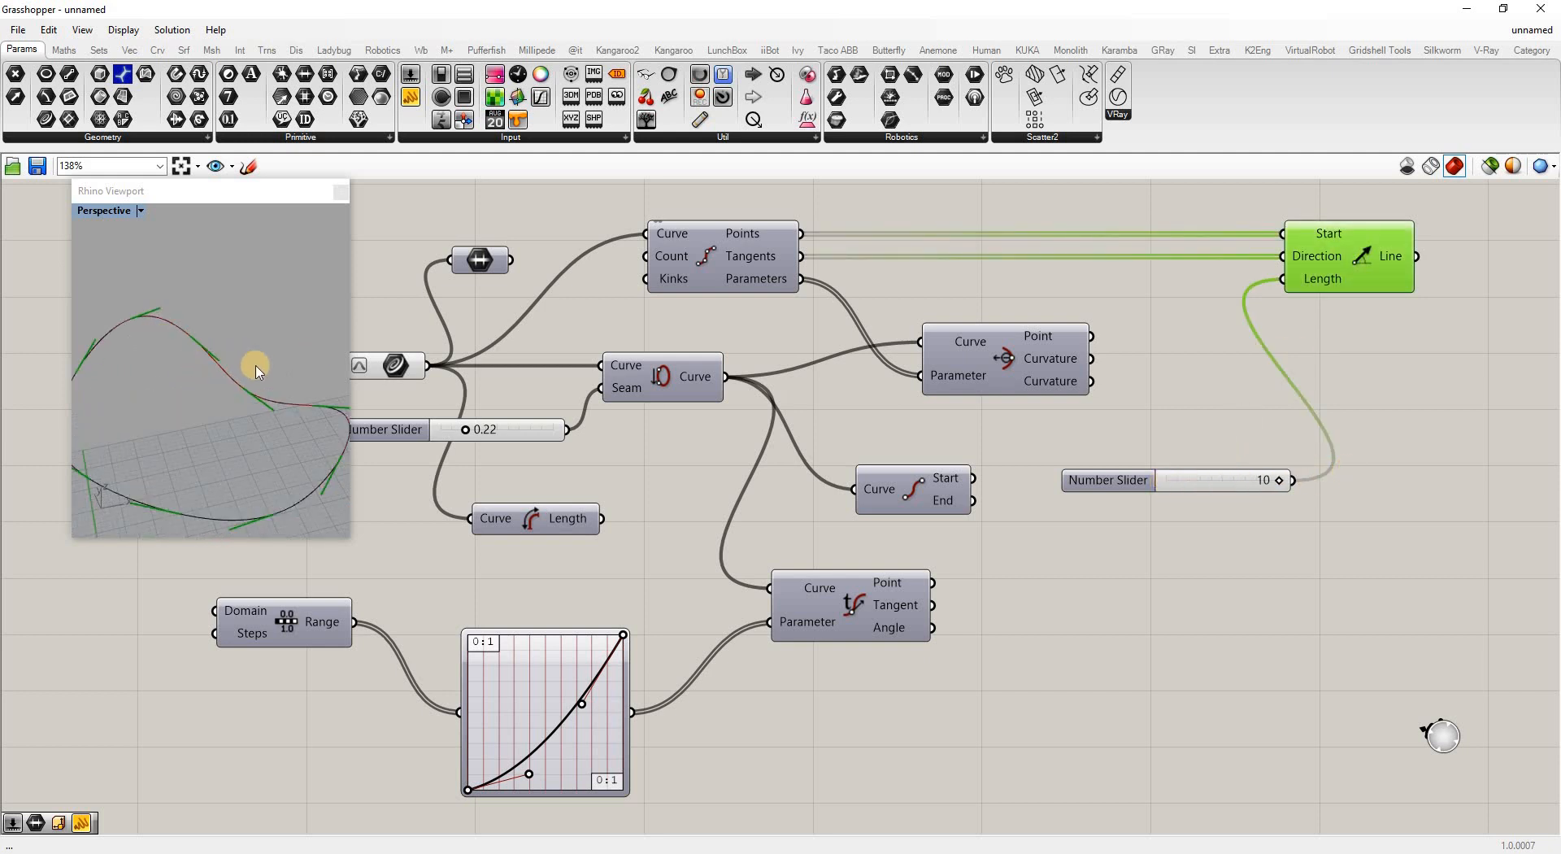
{"action": "scroll", "coordinate": [244, 365], "scroll_direction": "down", "scroll_amount": 4}
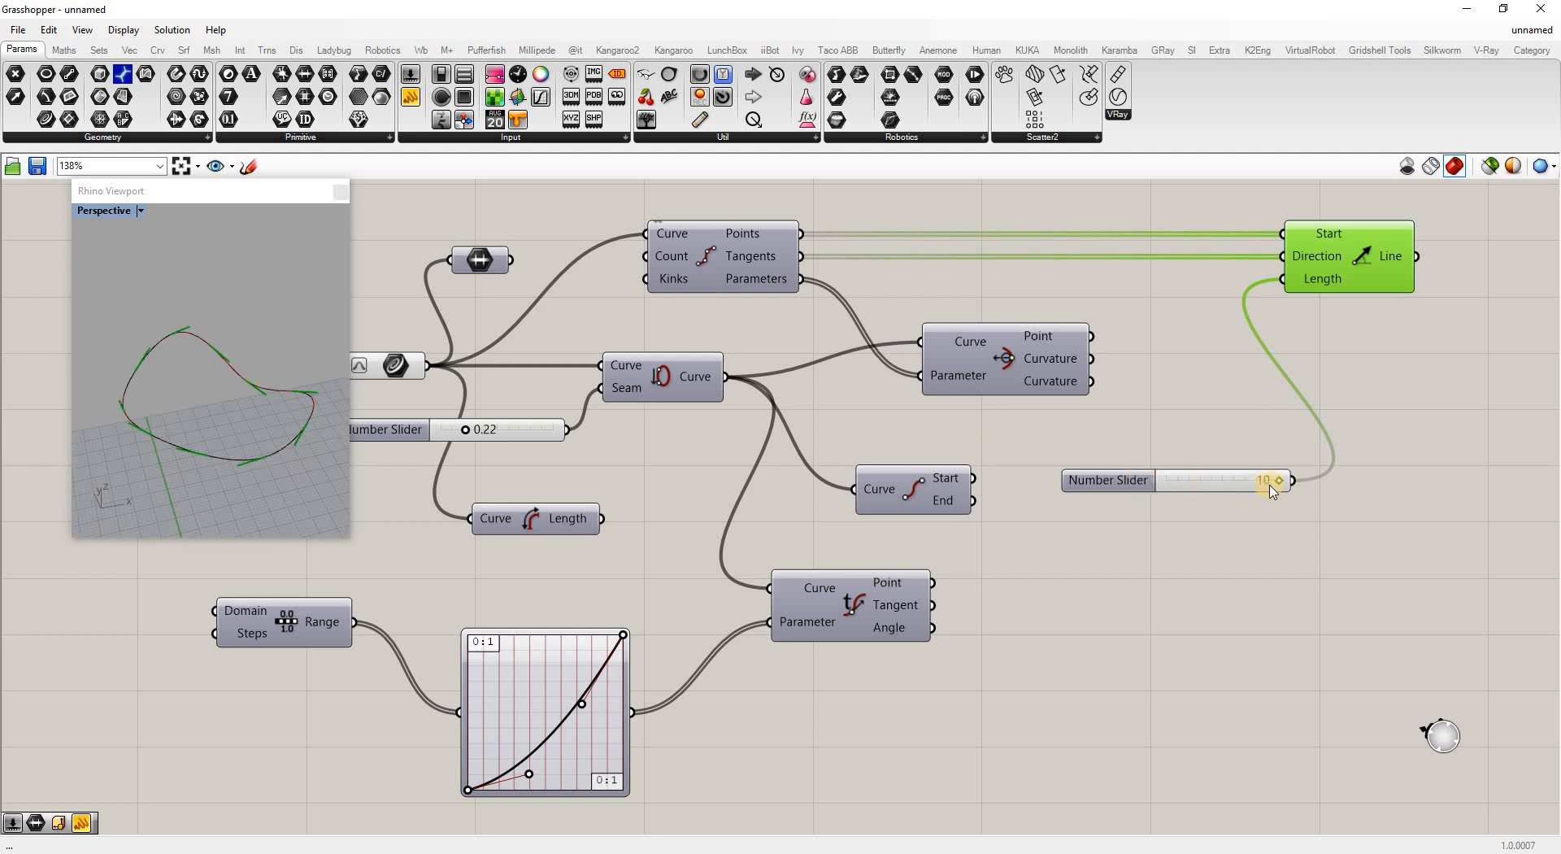
{"action": "right_click", "coordinate": [1225, 481]}
{"action": "left_click", "coordinate": [1269, 555]}
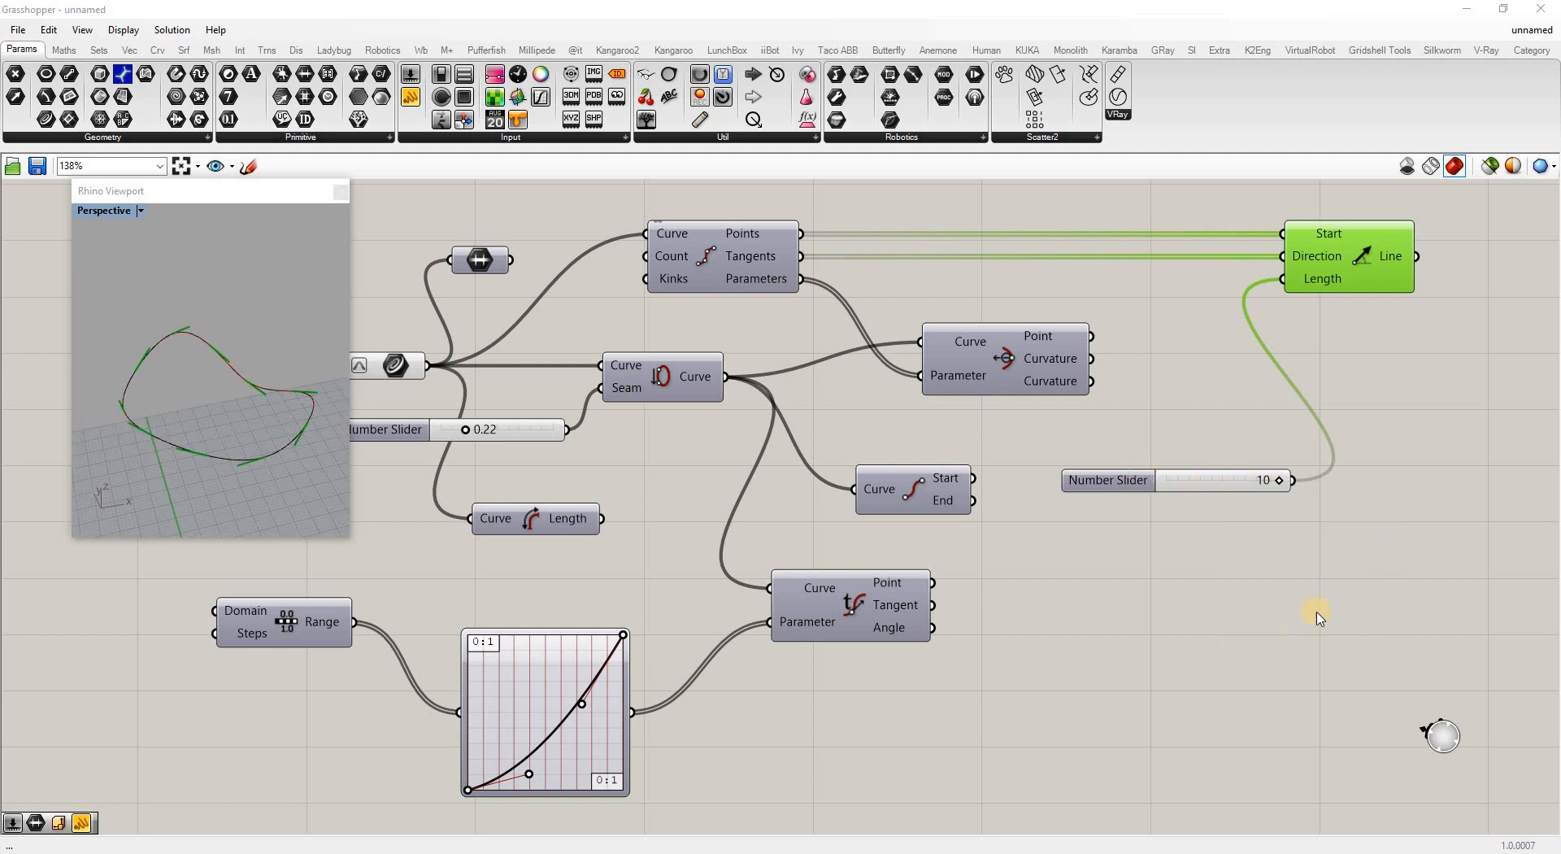
{"action": "left_click_drag", "start_coordinate": [1343, 587], "coordinate": [1341, 575]}
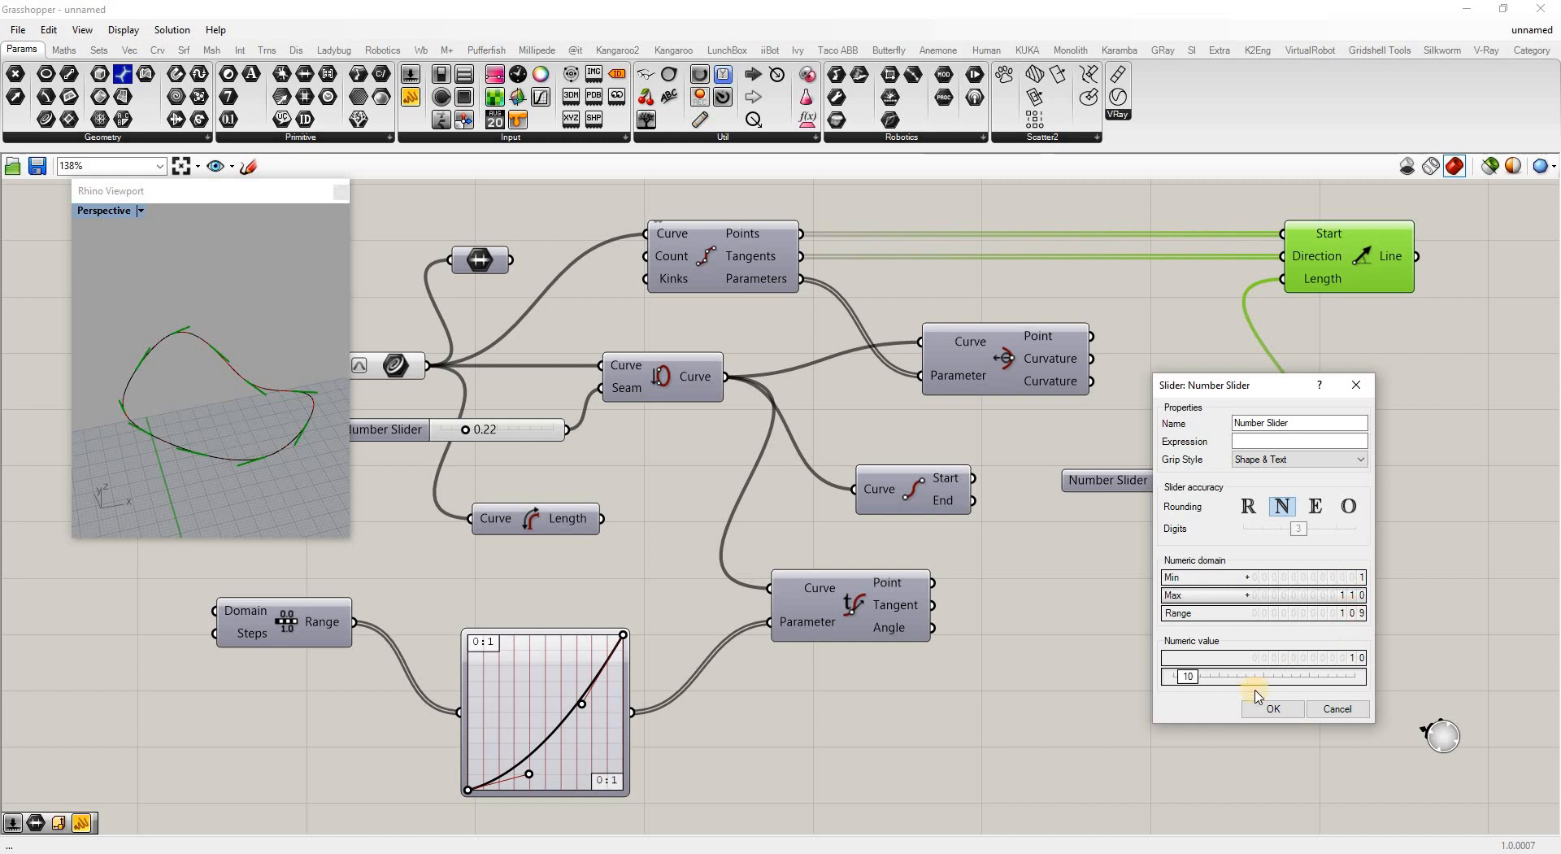
{"action": "left_click", "coordinate": [1269, 706]}
{"action": "mouse_move", "coordinate": [1184, 484]}
{"action": "left_mouse_down"}
{"action": "mouse_move", "coordinate": [1209, 481]}
{"action": "mouse_move", "coordinate": [1185, 485]}
{"action": "left_mouse_up"}
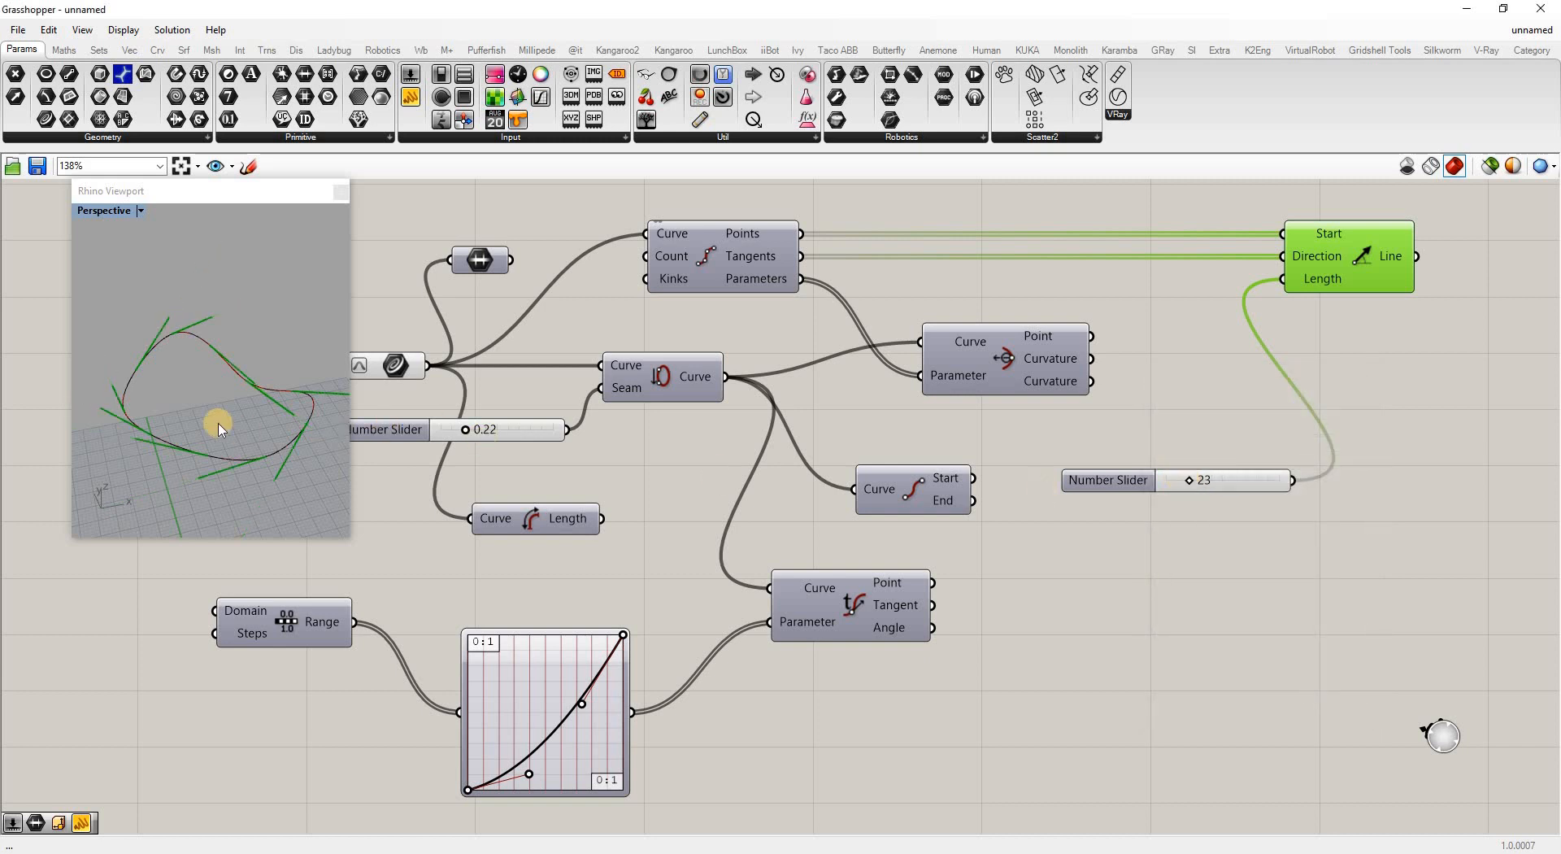
{"action": "right_click_drag", "start_coordinate": [236, 391], "coordinate": [244, 352]}
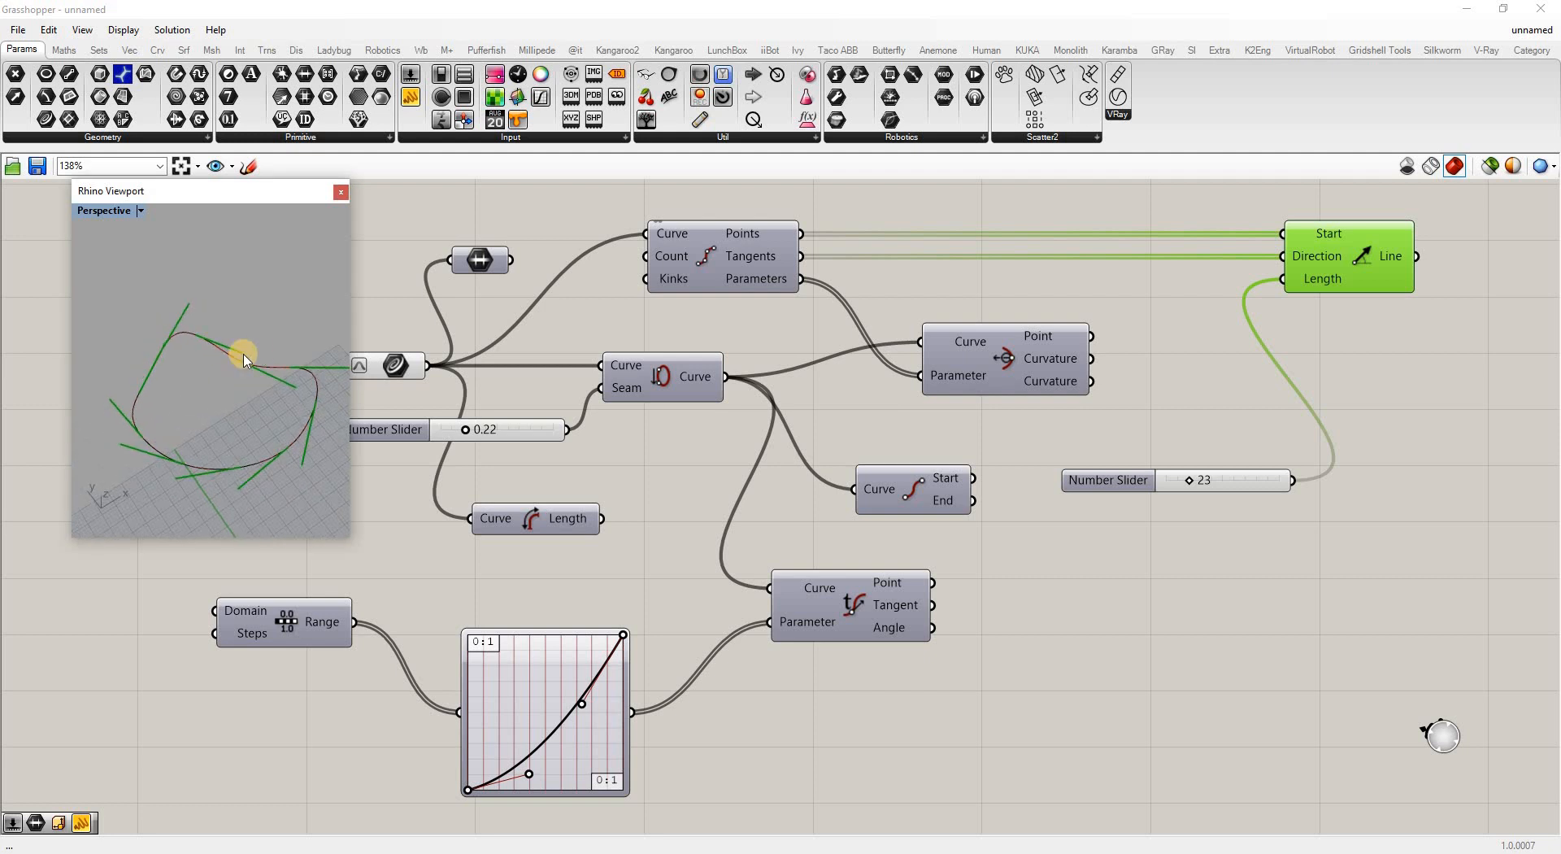
{"action": "scroll", "coordinate": [732, 386], "scroll_direction": "down", "scroll_amount": 2}
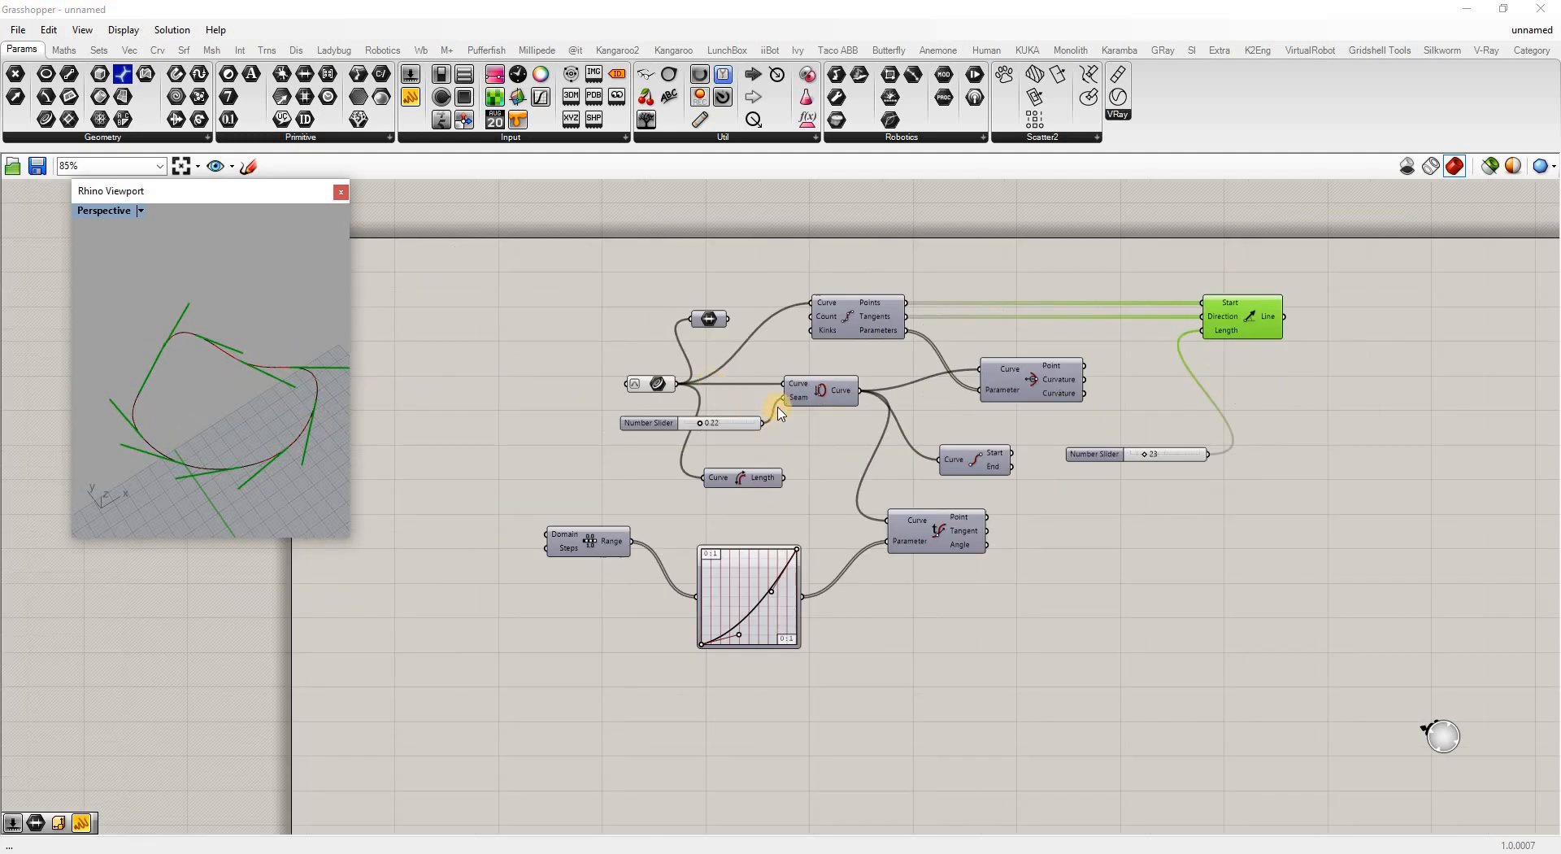
Add a Number Slider set to 100 as Divide Curve's count
{"action": "double_click", "coordinate": [672, 254]}
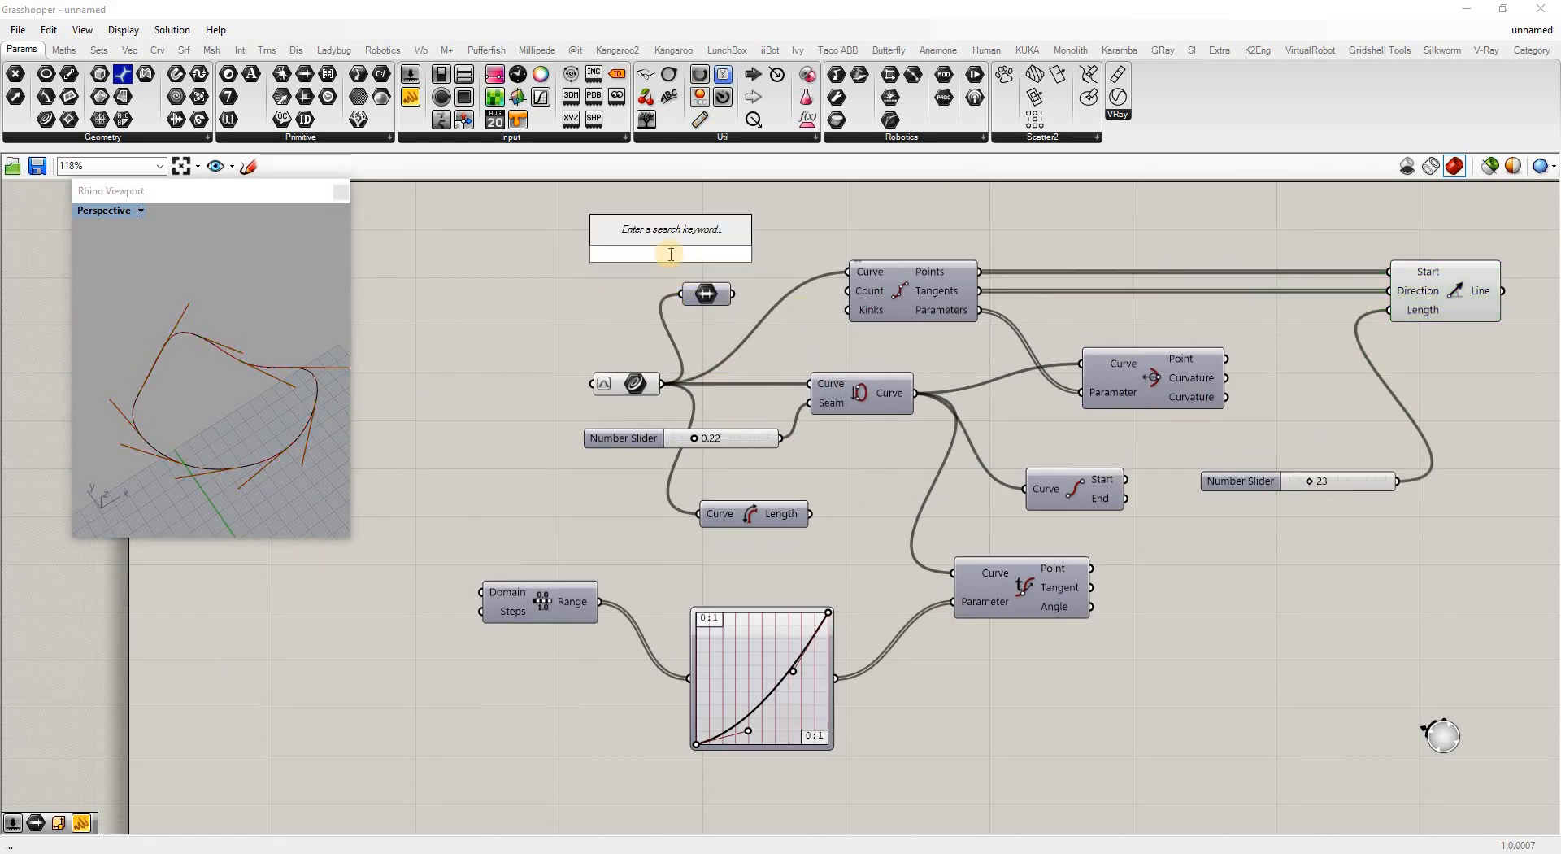
{"action": "type", "text": "100"}
{"action": "key", "text": "Return"}
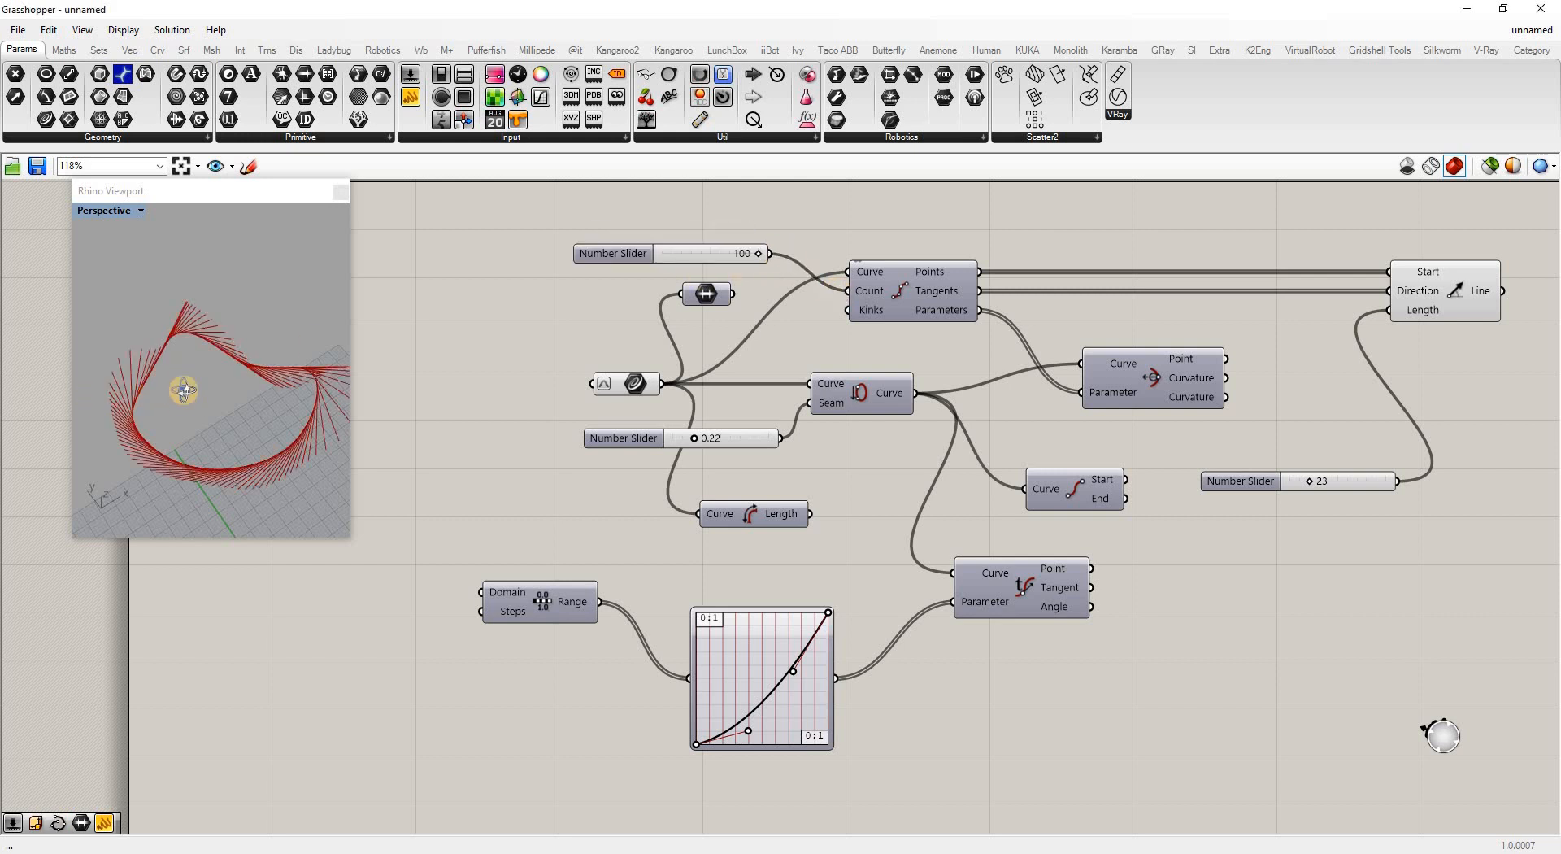
Orbit the Rhino view to inspect the dense tangent lines along the curve
{"action": "mouse_move", "coordinate": [181, 366]}
{"action": "right_mouse_down"}
{"action": "mouse_move", "coordinate": [174, 202]}
{"action": "mouse_move", "coordinate": [229, 236]}
{"action": "mouse_move", "coordinate": [107, 263]}
{"action": "mouse_move", "coordinate": [105, 330]}
{"action": "mouse_move", "coordinate": [151, 439]}
{"action": "mouse_move", "coordinate": [154, 269]}
{"action": "right_mouse_up"}
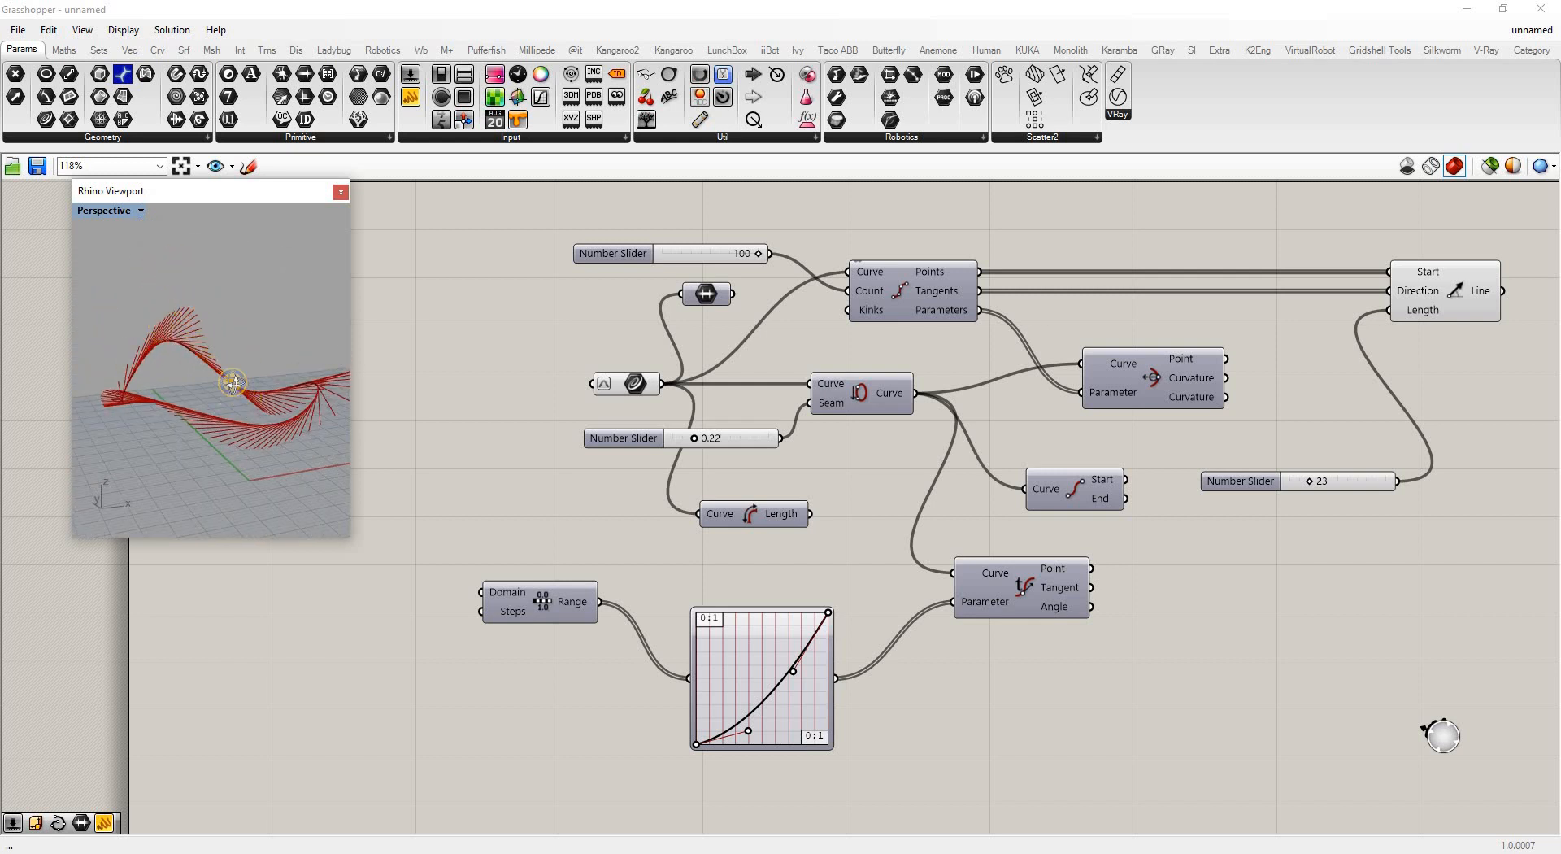
{"action": "right_click_drag", "start_coordinate": [199, 389], "coordinate": [352, 509]}
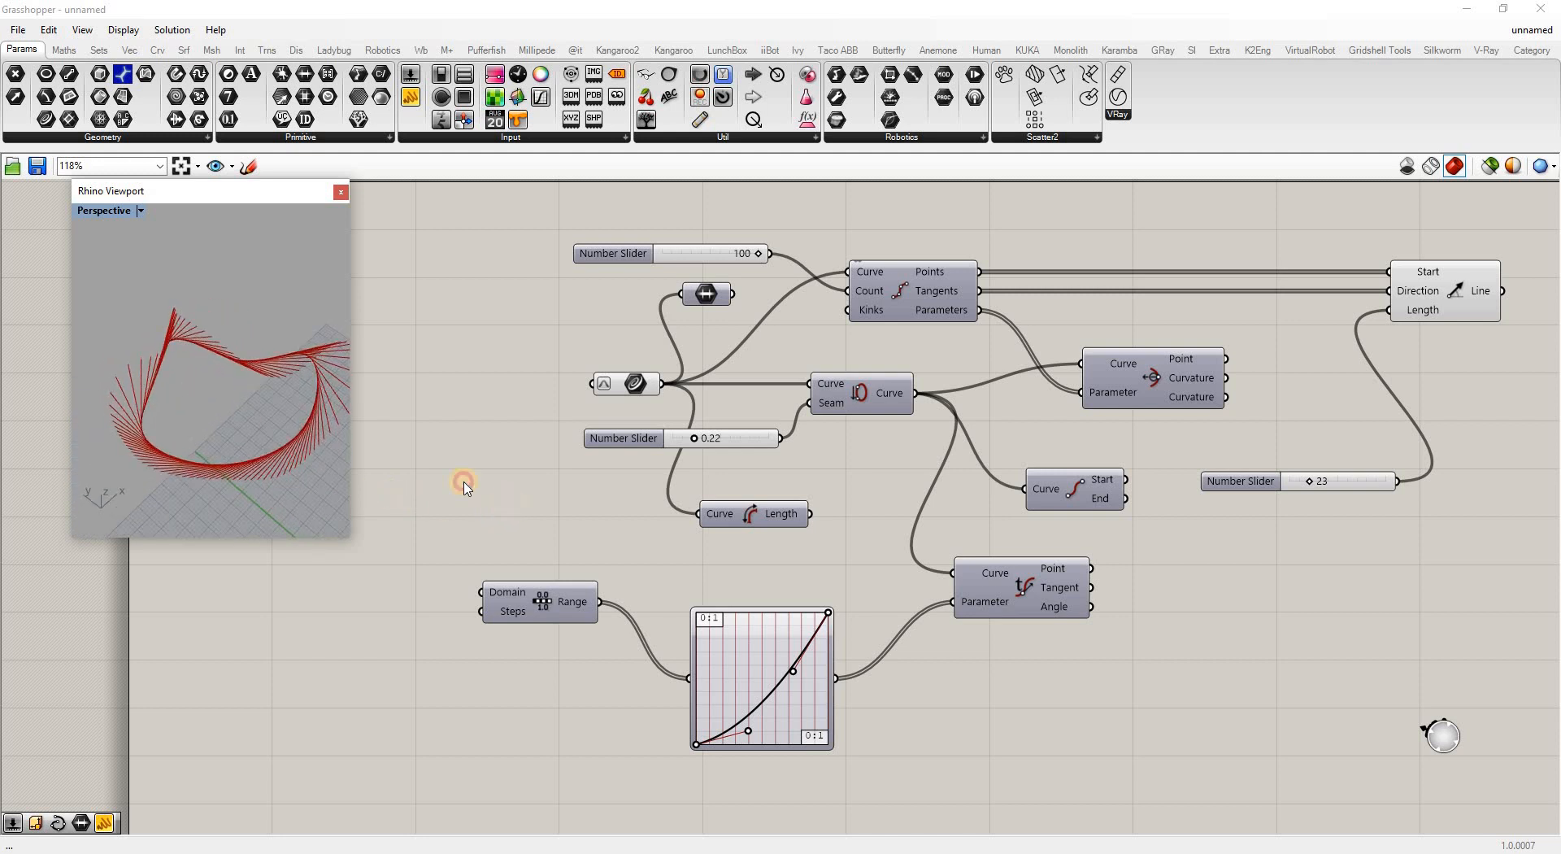
{"action": "mouse_move", "coordinate": [163, 496]}
{"action": "right_mouse_down"}
{"action": "mouse_move", "coordinate": [157, 516]}
{"action": "mouse_move", "coordinate": [159, 390]}
{"action": "mouse_move", "coordinate": [104, 389]}
{"action": "mouse_move", "coordinate": [150, 338]}
{"action": "mouse_move", "coordinate": [111, 320]}
{"action": "mouse_move", "coordinate": [179, 407]}
{"action": "mouse_move", "coordinate": [165, 466]}
{"action": "right_mouse_up"}
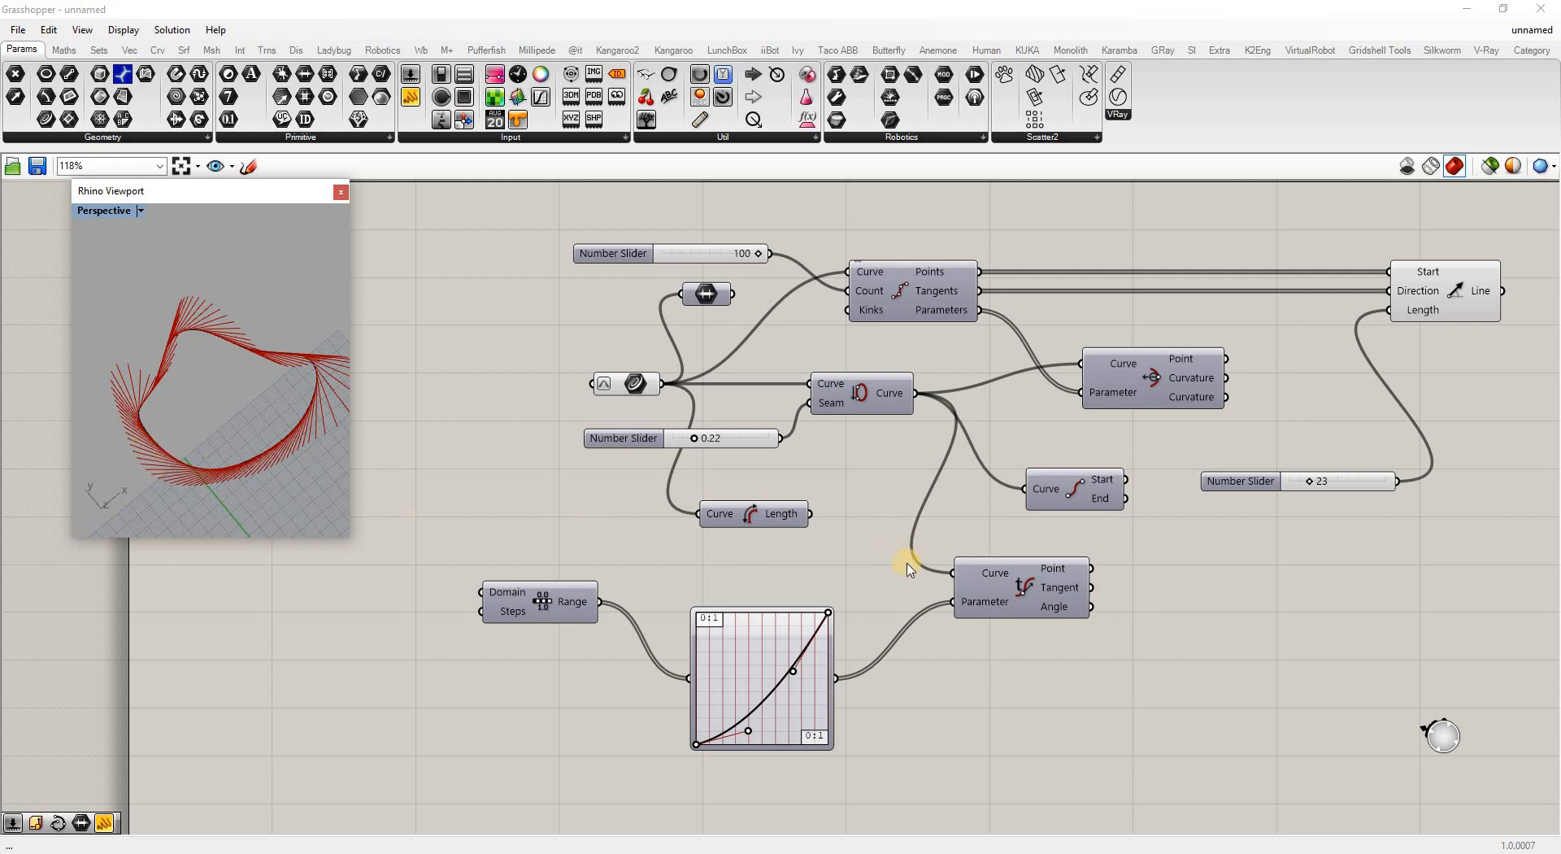
{"action": "right_click_drag", "start_coordinate": [216, 359], "coordinate": [205, 445]}
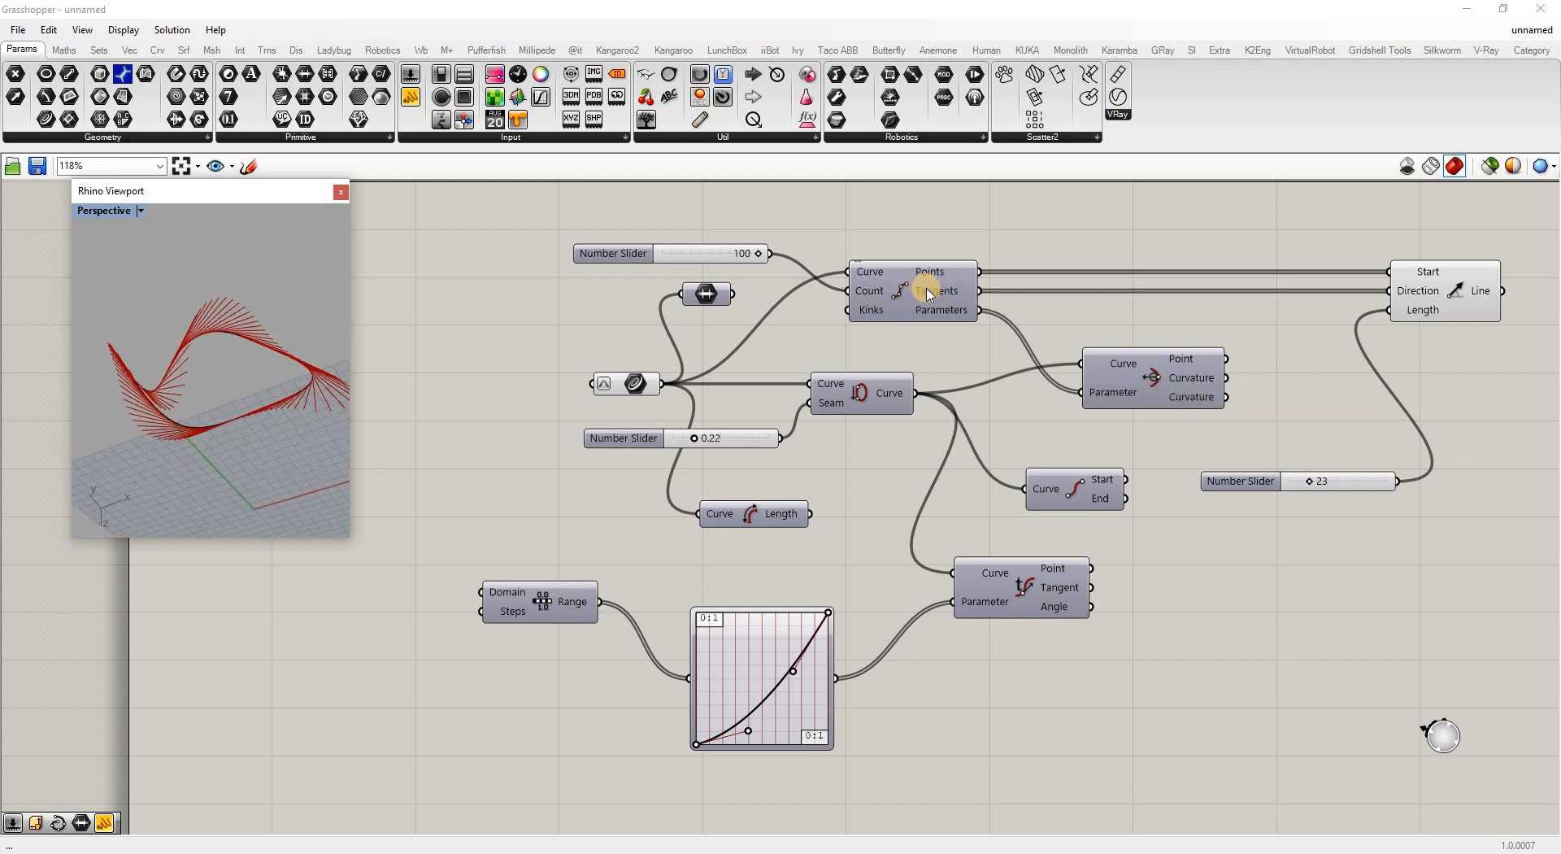
{"action": "left_click", "coordinate": [1295, 341]}
{"action": "left_click_drag", "start_coordinate": [1450, 283], "coordinate": [1521, 283]}
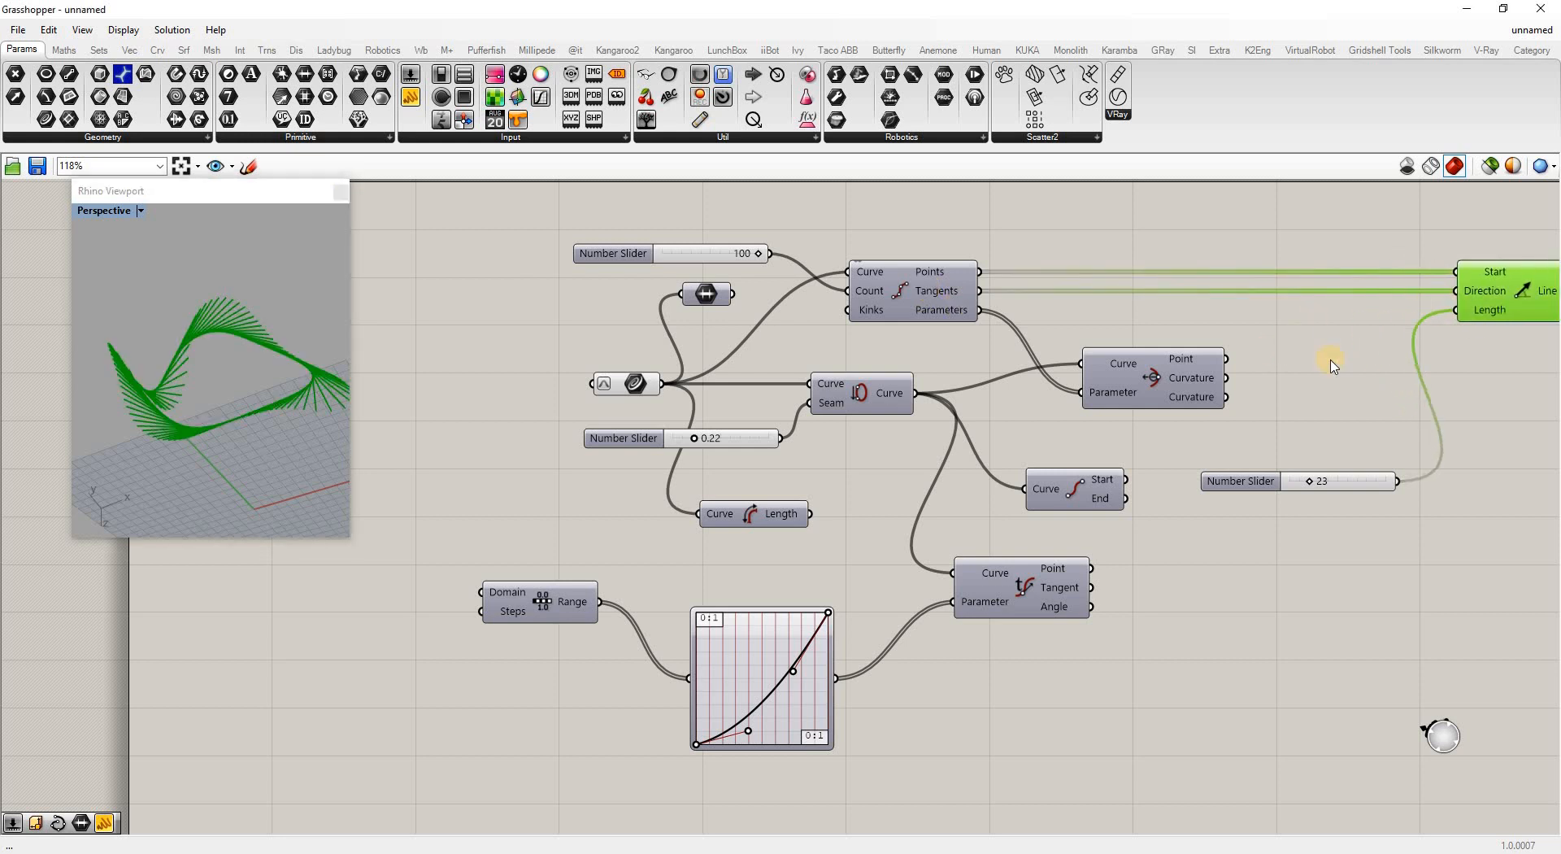
{"action": "right_click_drag", "start_coordinate": [1330, 362], "coordinate": [1326, 363]}
{"action": "double_click", "coordinate": [1324, 362]}
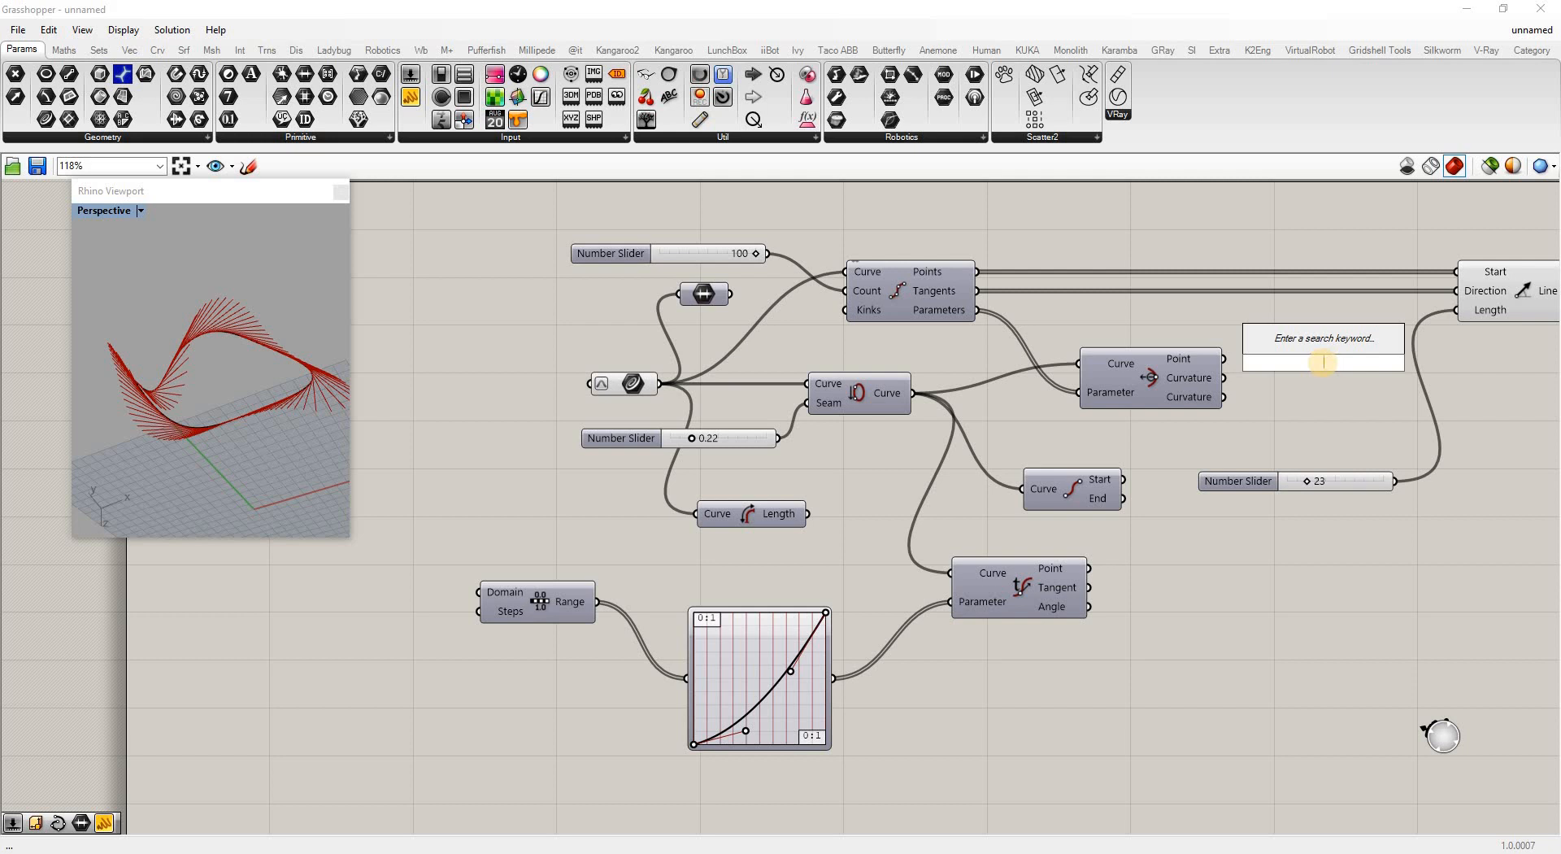
{"action": "type", "text": "cross"}
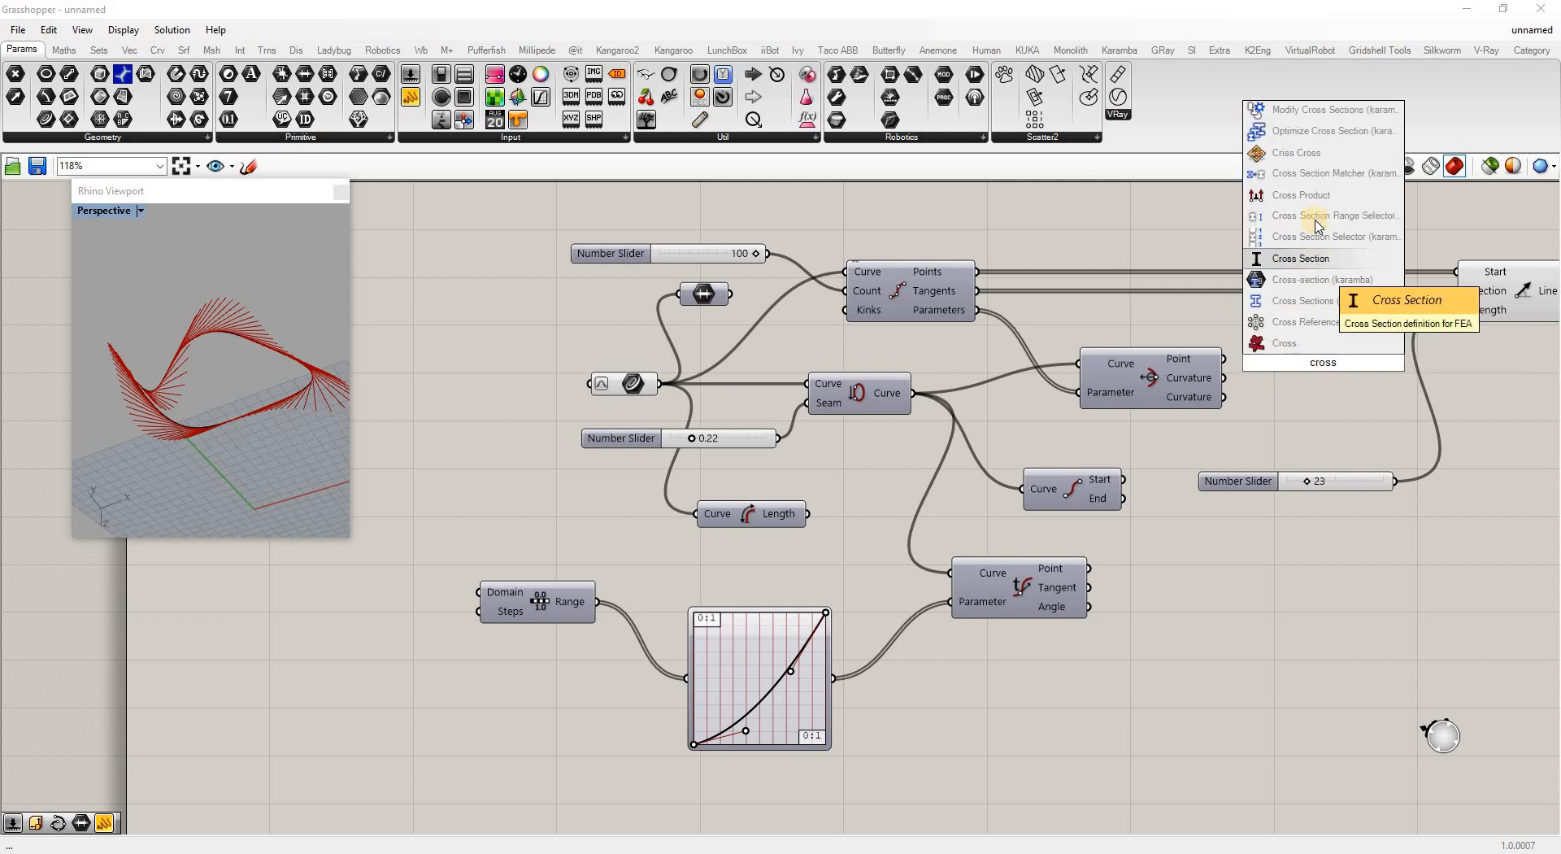
{"action": "left_click", "coordinate": [1309, 343]}
{"action": "left_click_drag", "start_coordinate": [1329, 352], "coordinate": [1331, 338]}
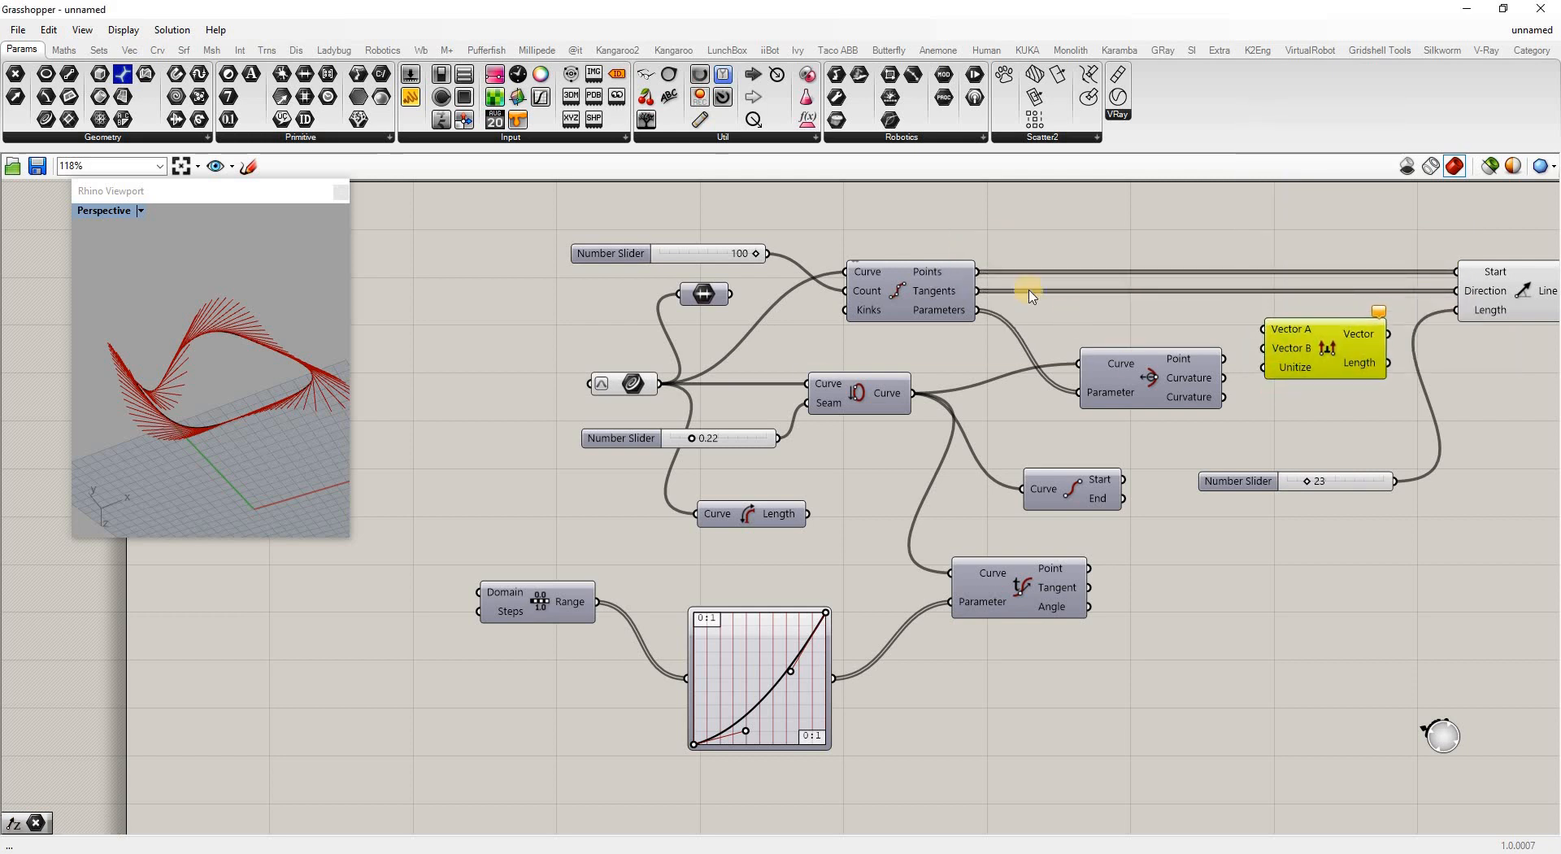
{"action": "left_click_drag", "start_coordinate": [977, 291], "coordinate": [1263, 328]}
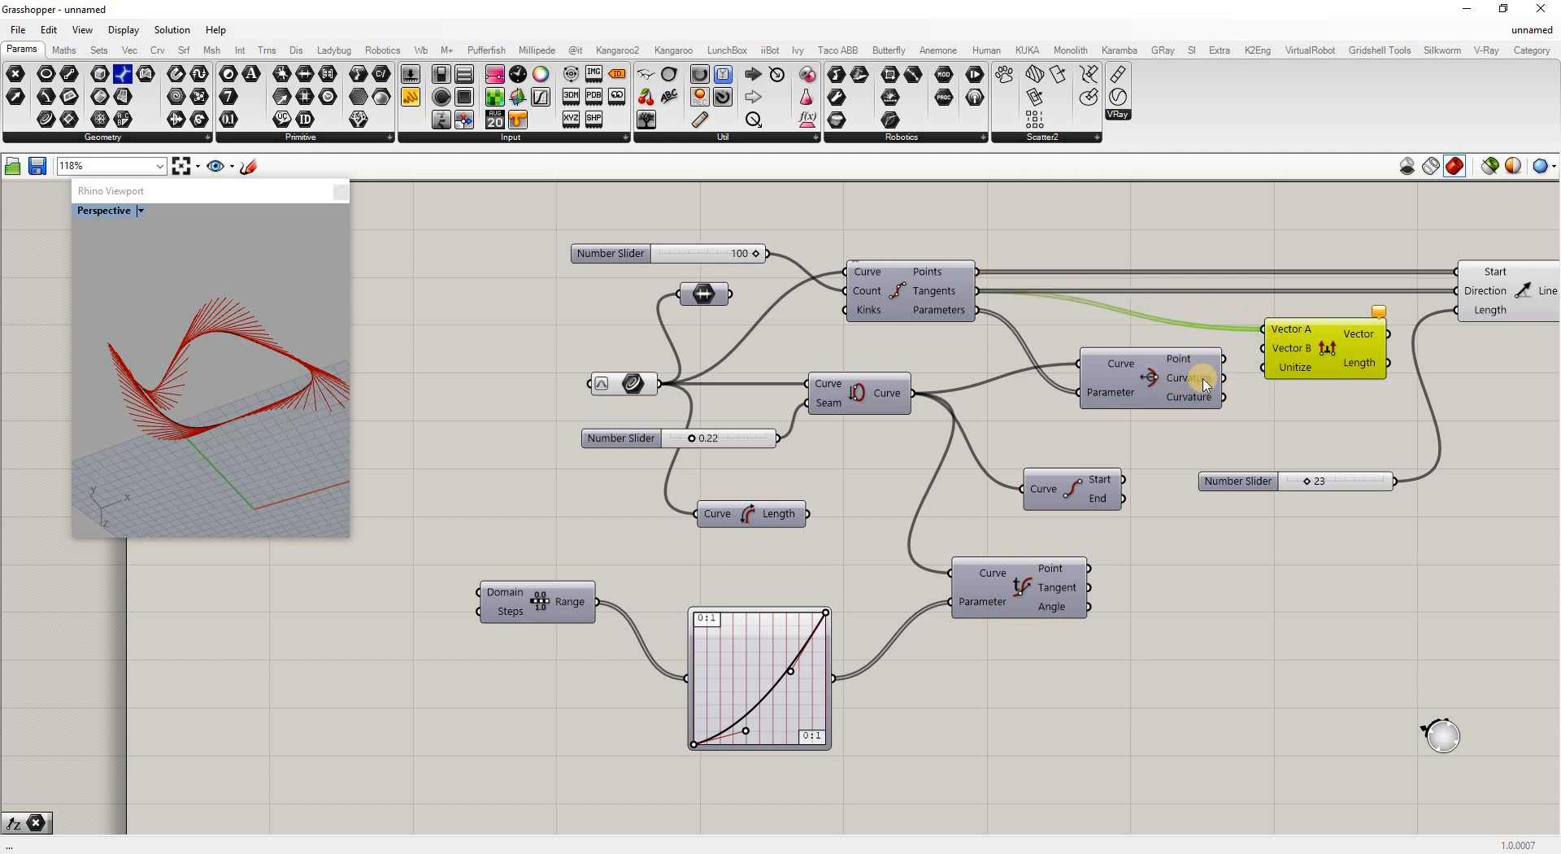
{"action": "left_click_drag", "start_coordinate": [1262, 349], "coordinate": [1223, 378]}
{"action": "left_click_drag", "start_coordinate": [1390, 335], "coordinate": [1456, 291]}
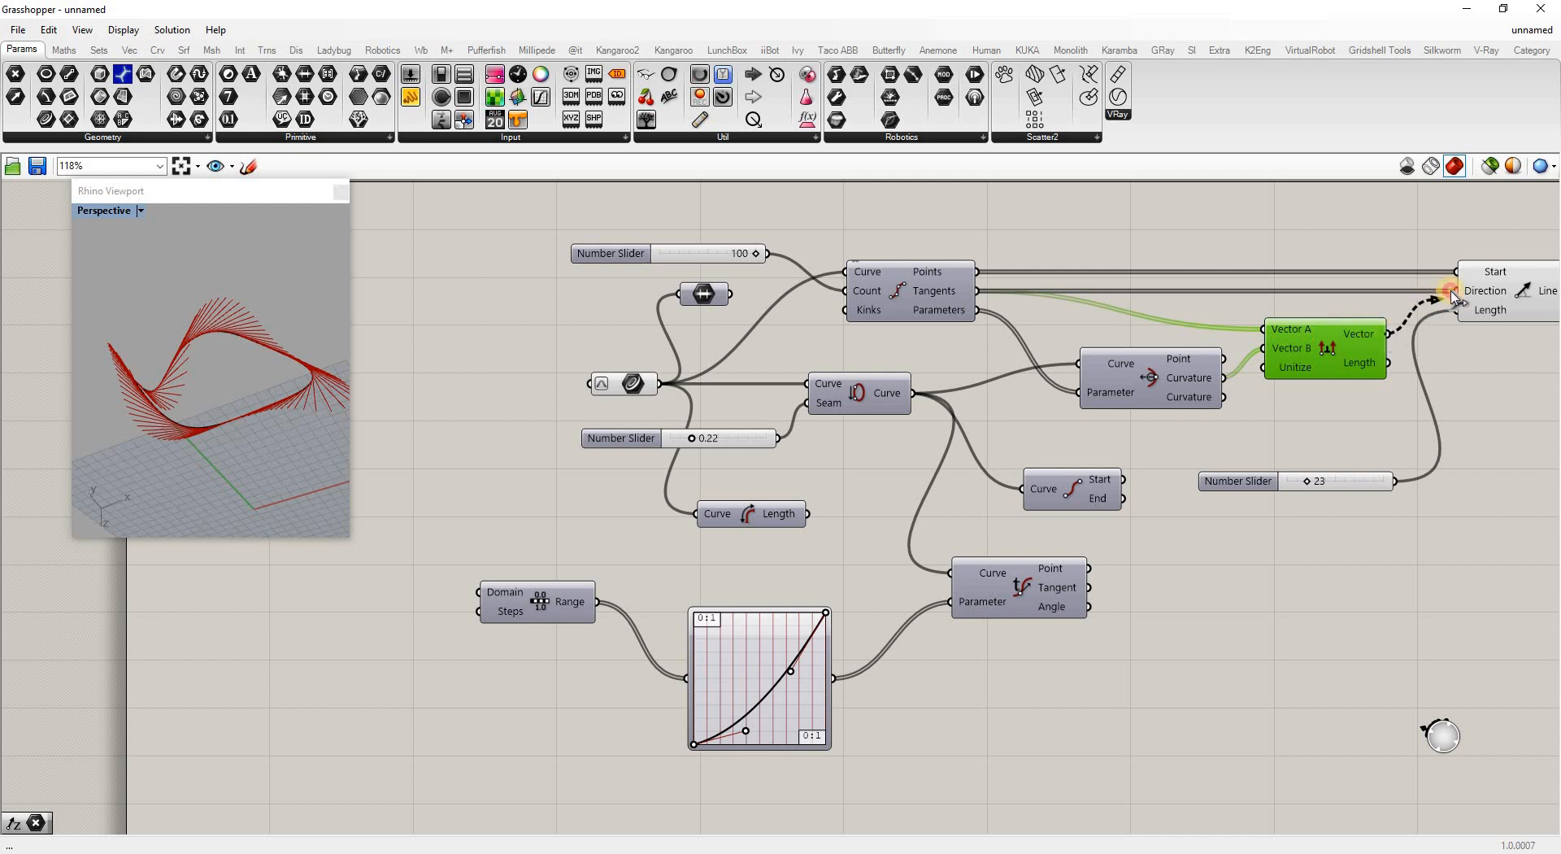
{"action": "right_click_drag", "start_coordinate": [191, 351], "coordinate": [236, 331]}
{"action": "right_click_drag", "start_coordinate": [240, 403], "coordinate": [290, 434]}
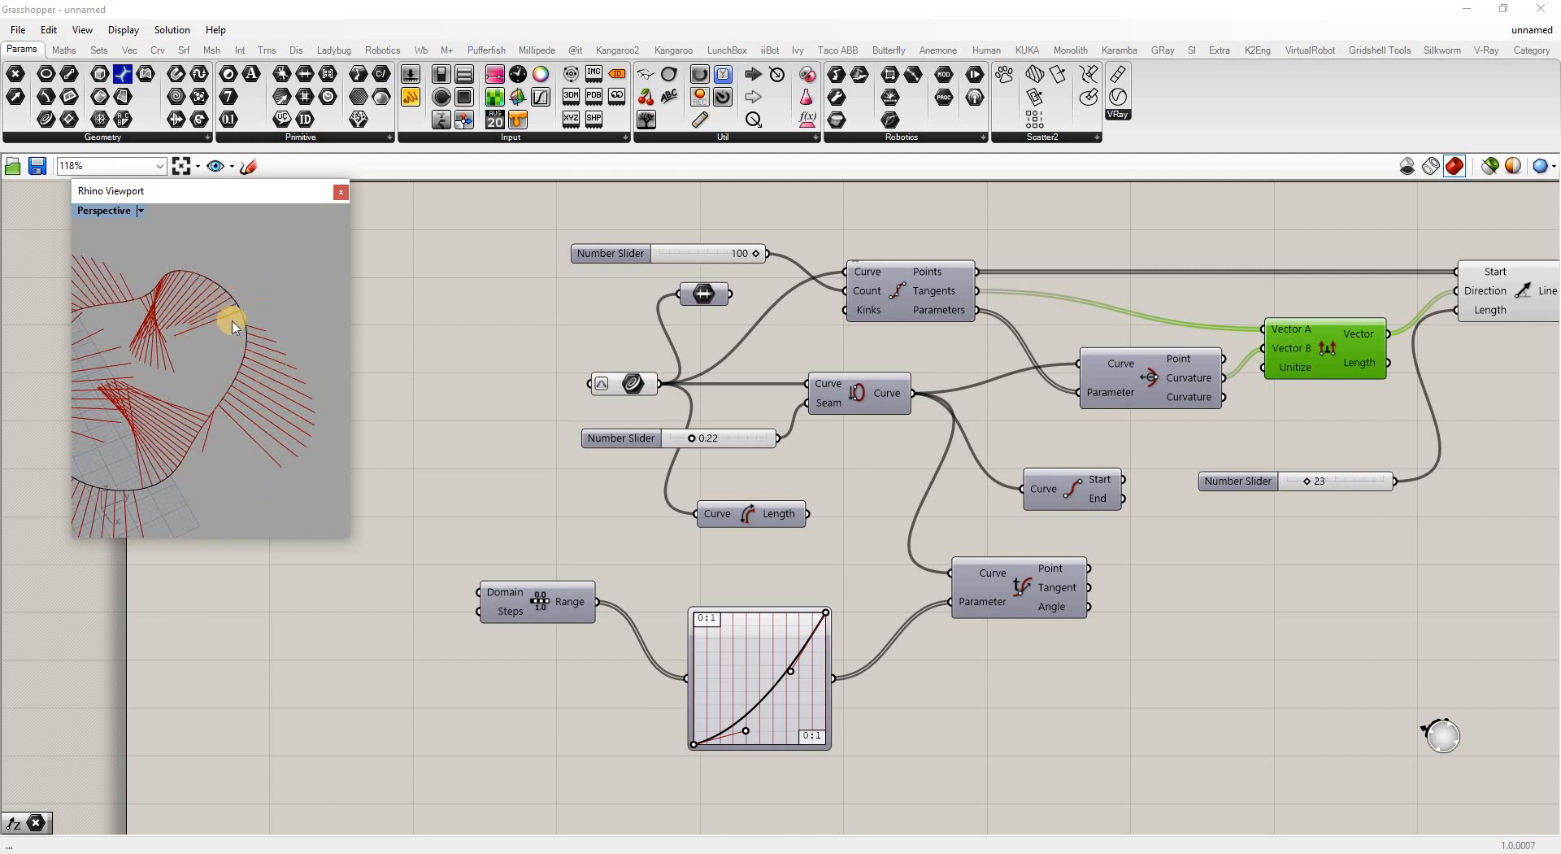
{"action": "right_click_drag", "start_coordinate": [147, 421], "coordinate": [125, 260]}
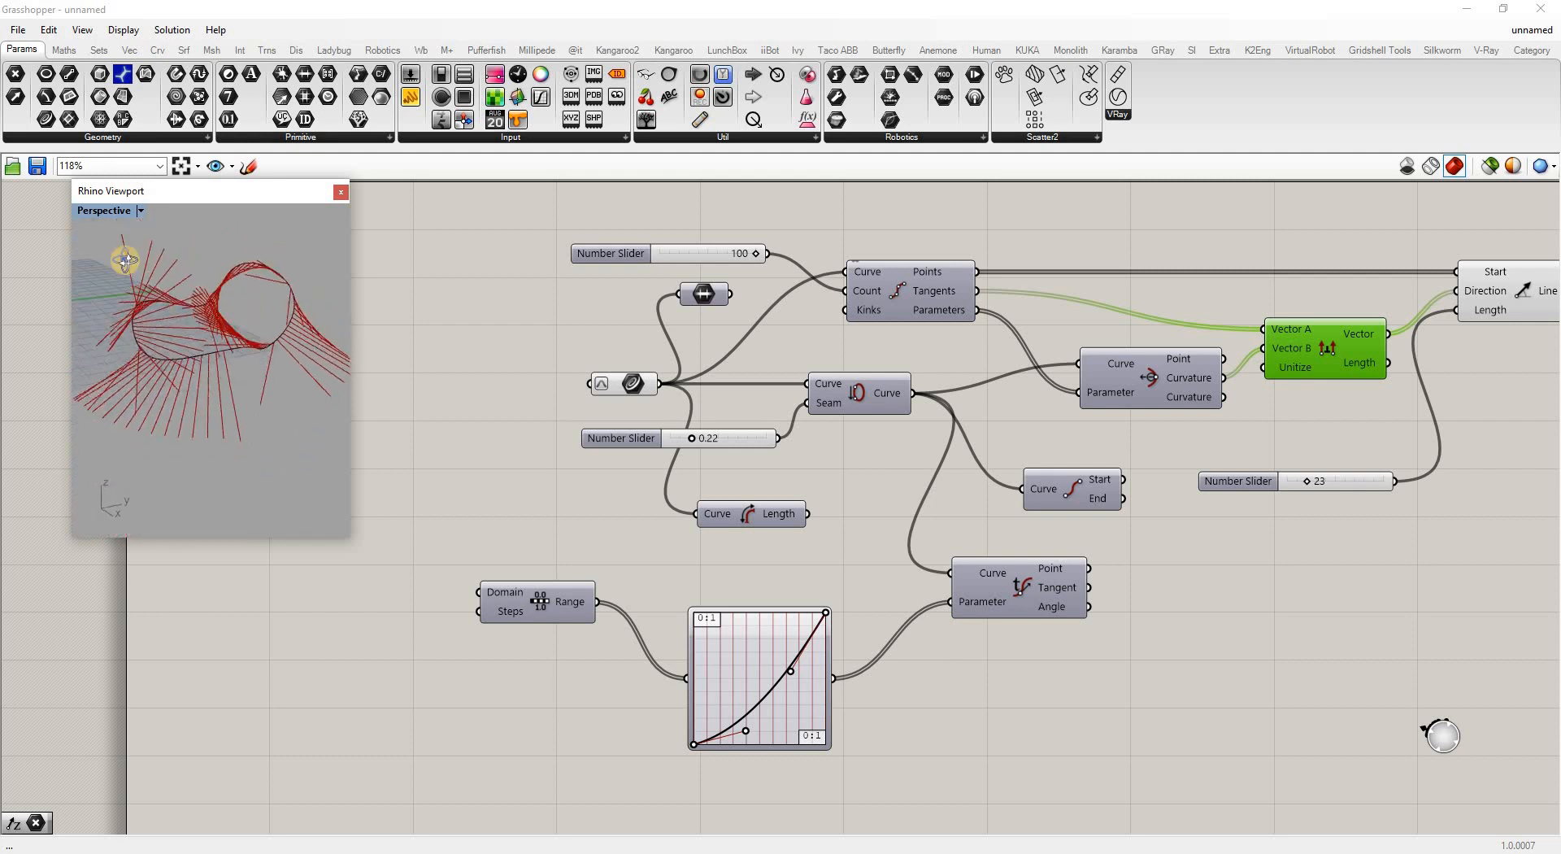
{"action": "right_click_drag", "start_coordinate": [319, 355], "coordinate": [665, 276]}
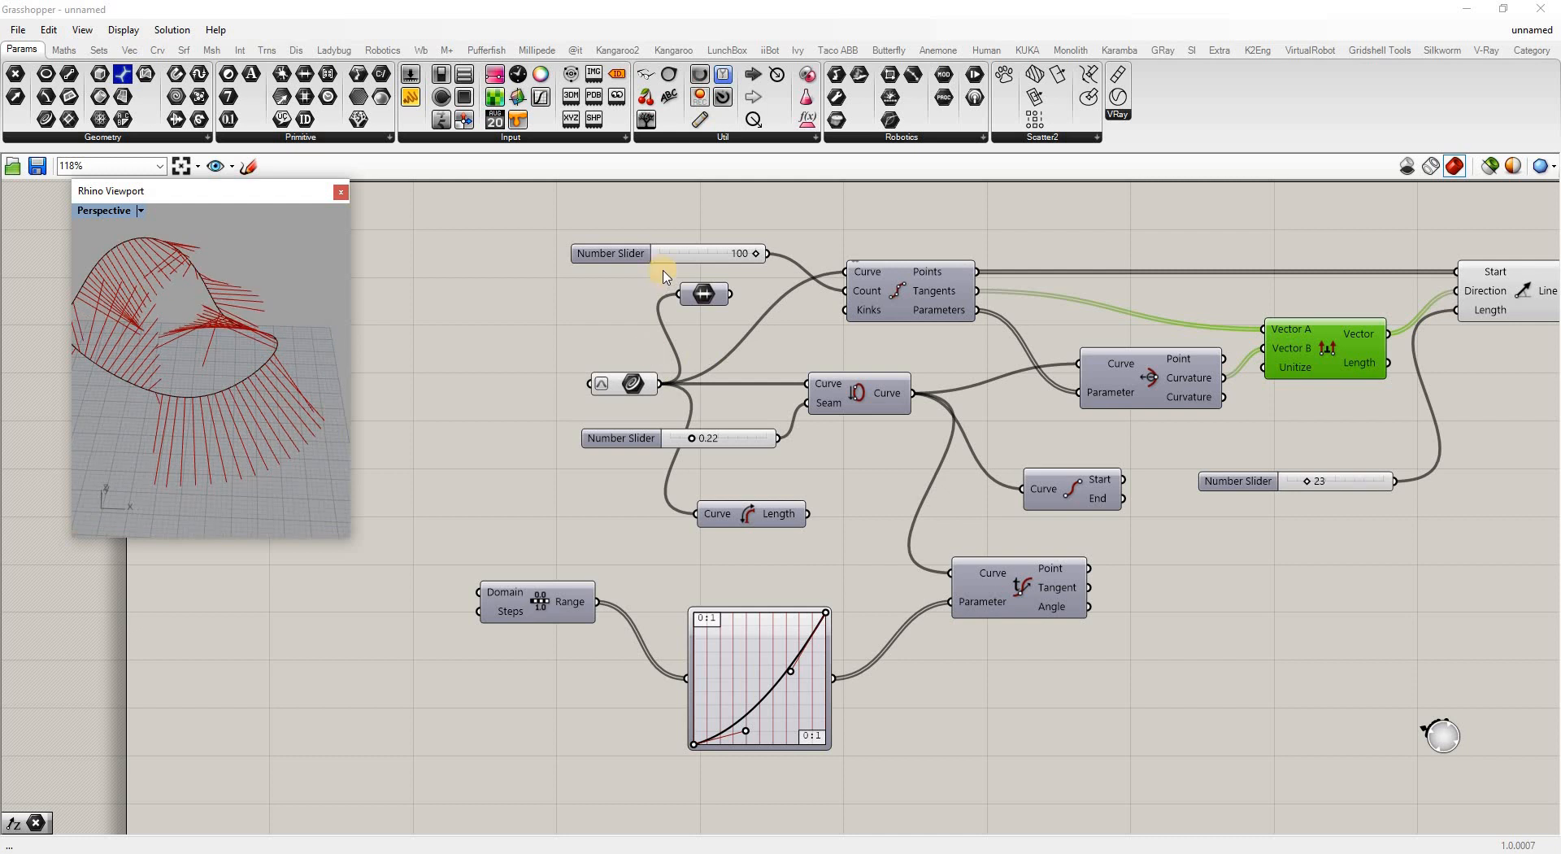
Edit the 100 count slider to a 1100 maximum, set it to 755, and inspect
{"action": "right_click", "coordinate": [699, 248]}
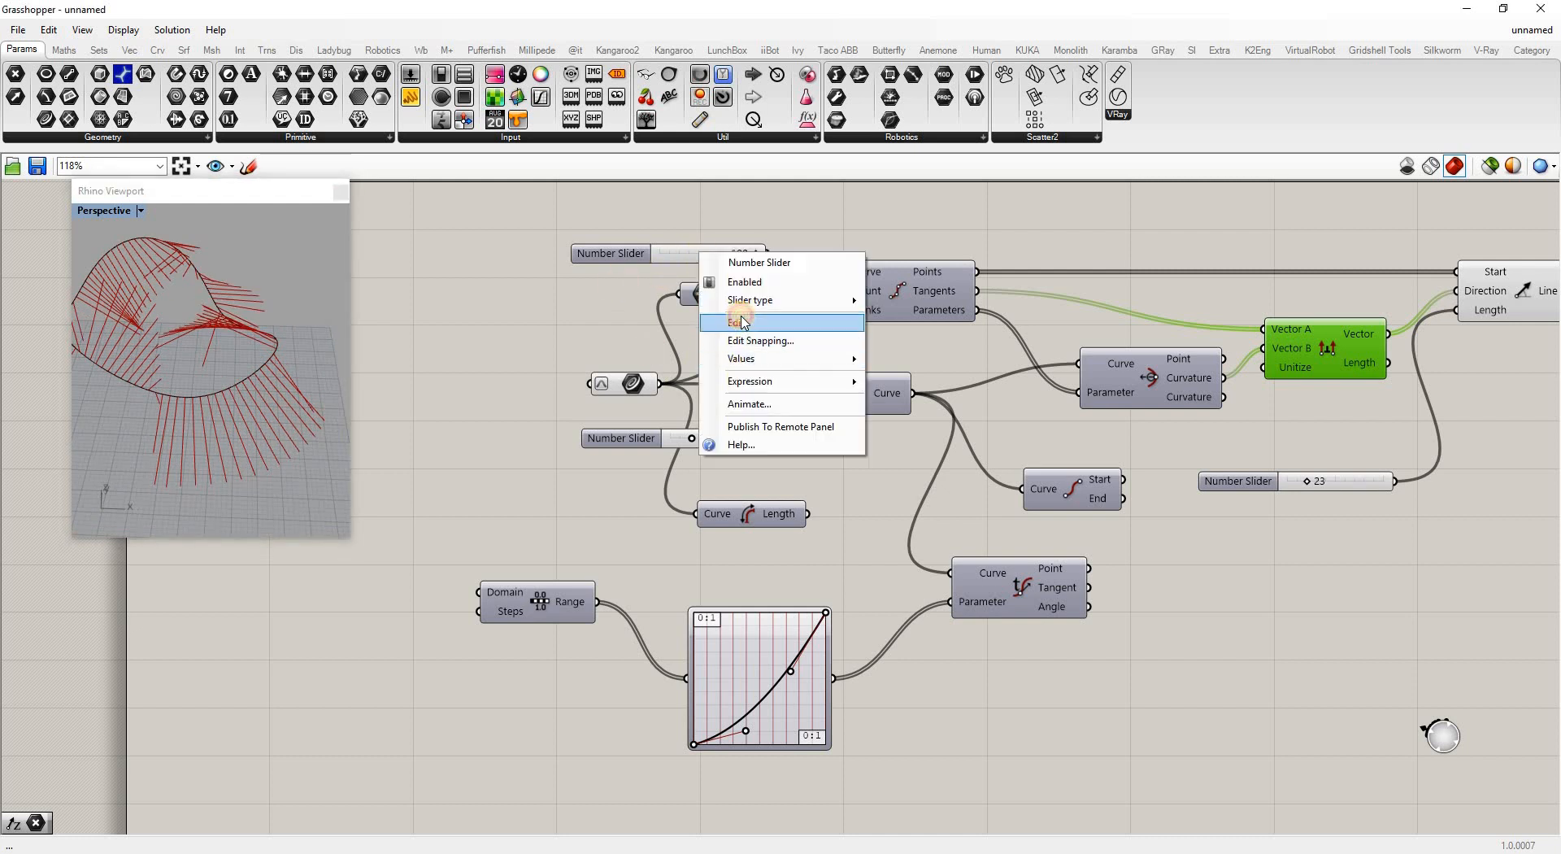
{"action": "left_click", "coordinate": [740, 322]}
{"action": "left_click_drag", "start_coordinate": [804, 344], "coordinate": [806, 336]}
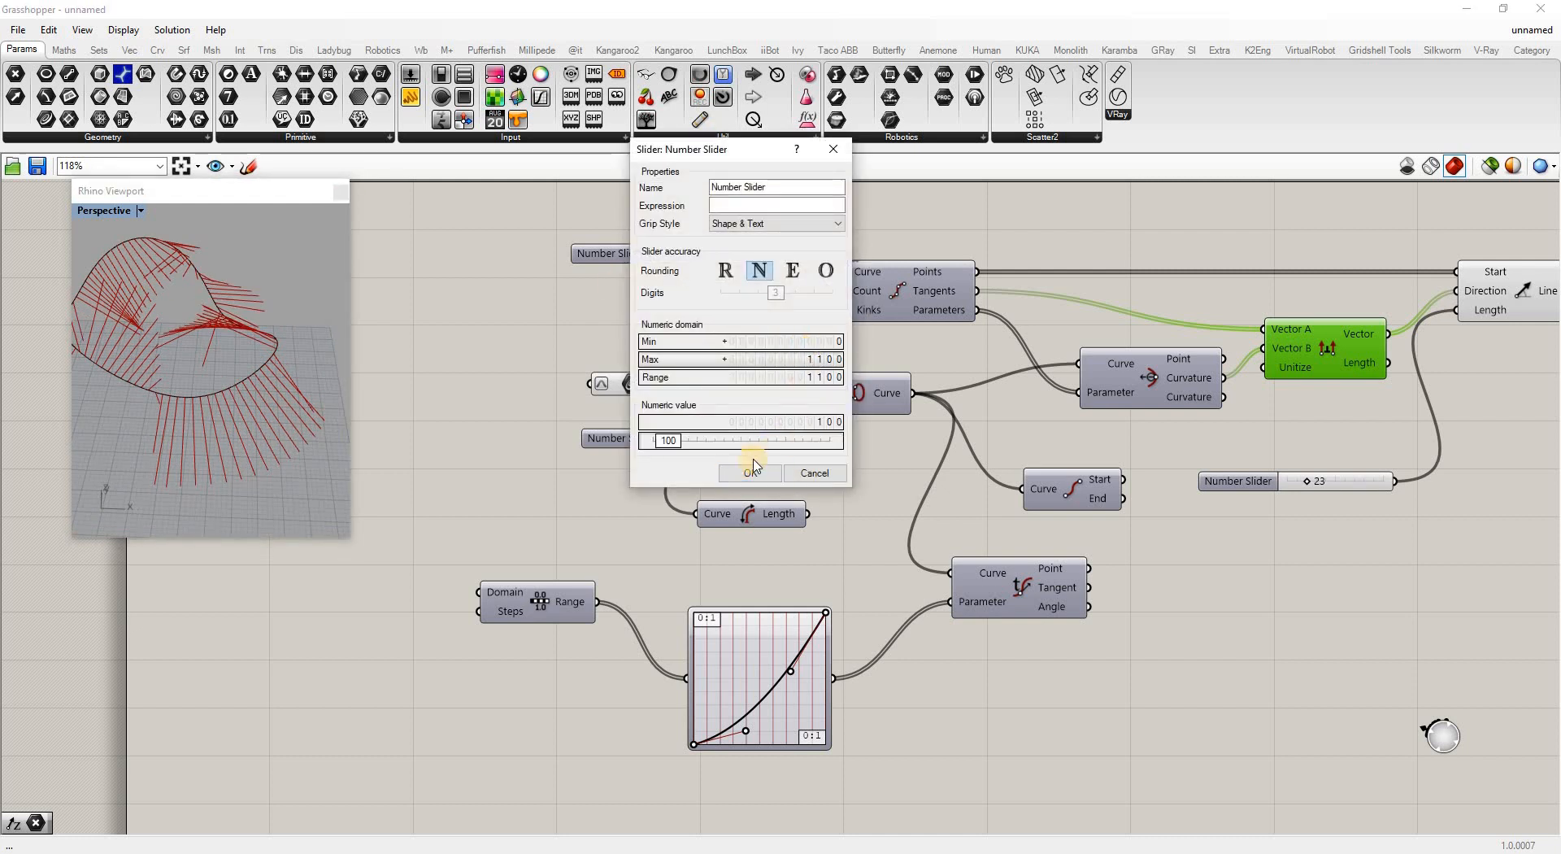
{"action": "left_click", "coordinate": [746, 471]}
{"action": "left_click_drag", "start_coordinate": [670, 253], "coordinate": [726, 253]}
{"action": "mouse_move", "coordinate": [236, 418]}
{"action": "right_mouse_down"}
{"action": "mouse_move", "coordinate": [290, 344]}
{"action": "mouse_move", "coordinate": [100, 381]}
{"action": "mouse_move", "coordinate": [154, 268]}
{"action": "mouse_move", "coordinate": [198, 355]}
{"action": "mouse_move", "coordinate": [132, 366]}
{"action": "mouse_move", "coordinate": [248, 269]}
{"action": "mouse_move", "coordinate": [122, 508]}
{"action": "mouse_move", "coordinate": [200, 496]}
{"action": "mouse_move", "coordinate": [338, 408]}
{"action": "mouse_move", "coordinate": [176, 323]}
{"action": "mouse_move", "coordinate": [251, 244]}
{"action": "mouse_move", "coordinate": [242, 397]}
{"action": "right_mouse_up"}
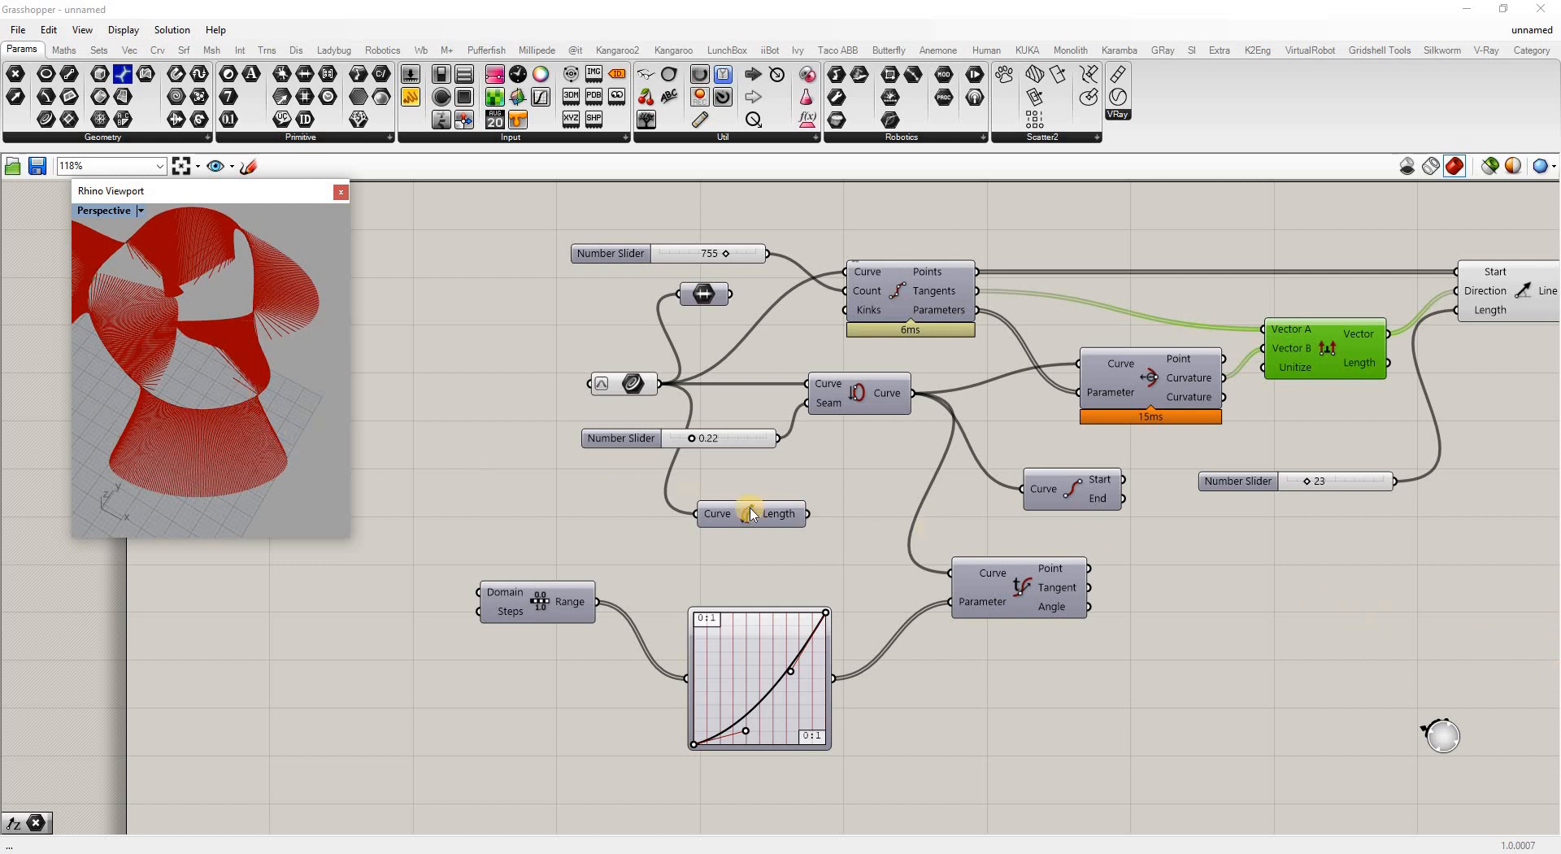
{"action": "scroll", "coordinate": [1084, 516], "scroll_direction": "down", "scroll_amount": 3}
{"action": "scroll", "coordinate": [1090, 558], "scroll_direction": "up", "scroll_amount": 2}
Add a Torsion component fed by Seam's curve and Divide Curve's parameters, checking its 755 values
{"action": "double_click", "coordinate": [1094, 555]}
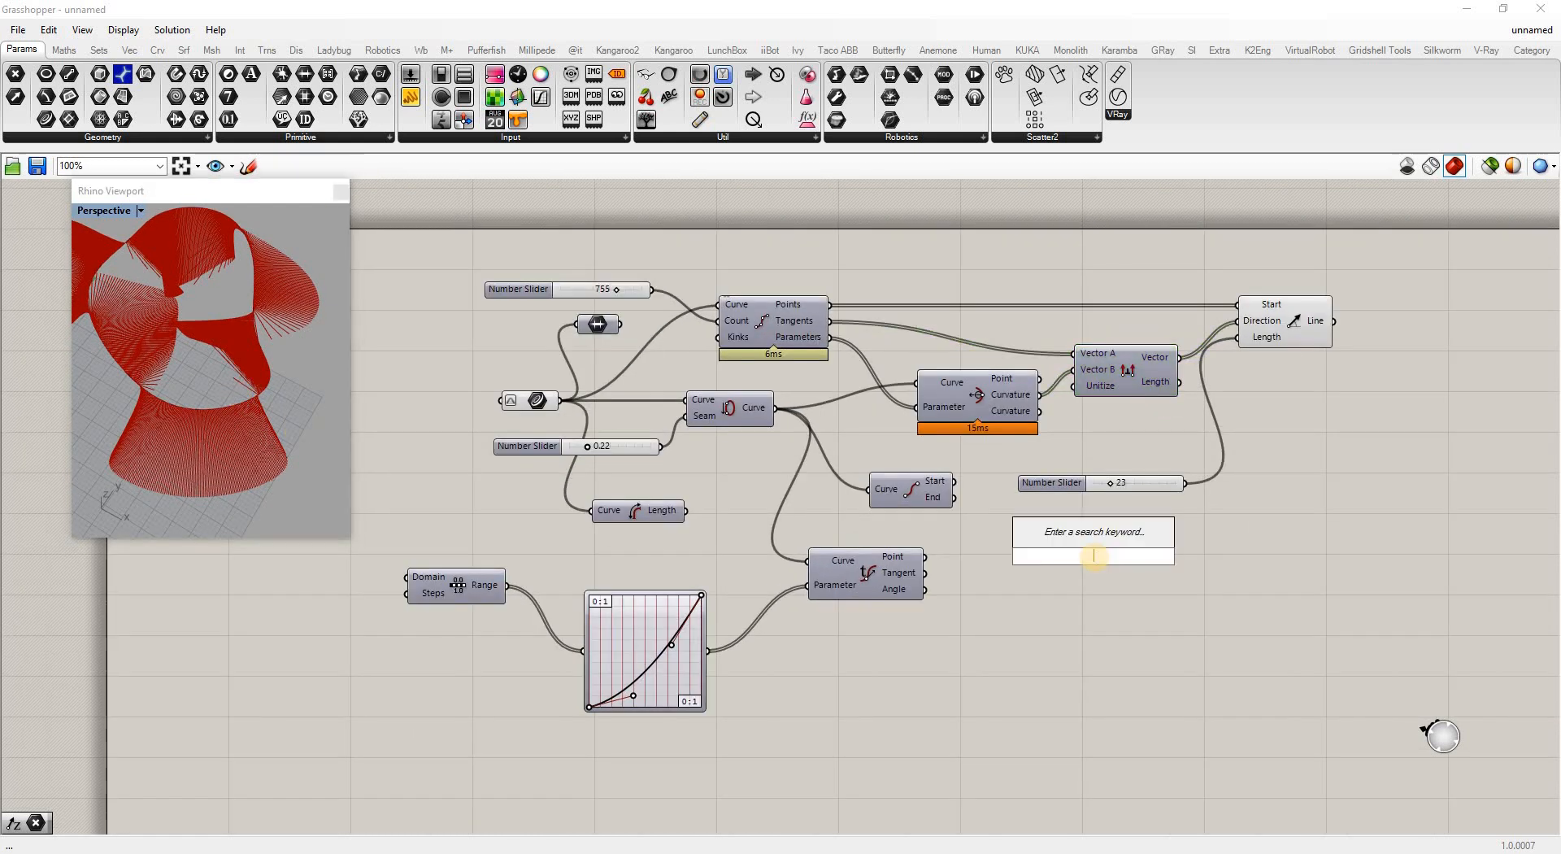
{"action": "type", "text": "torsin"}
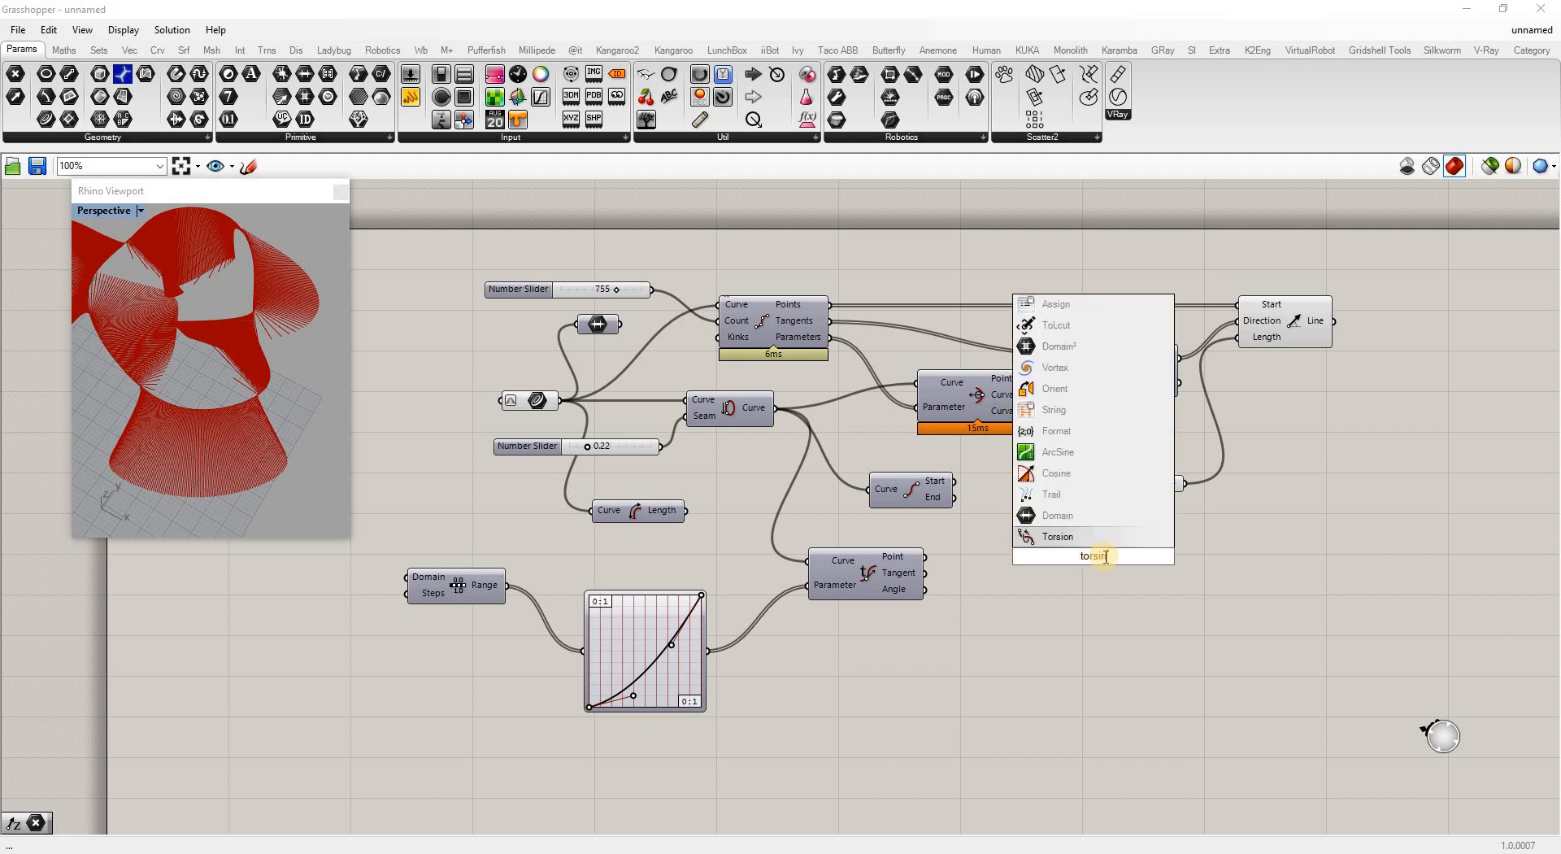
{"action": "left_click", "coordinate": [1055, 538]}
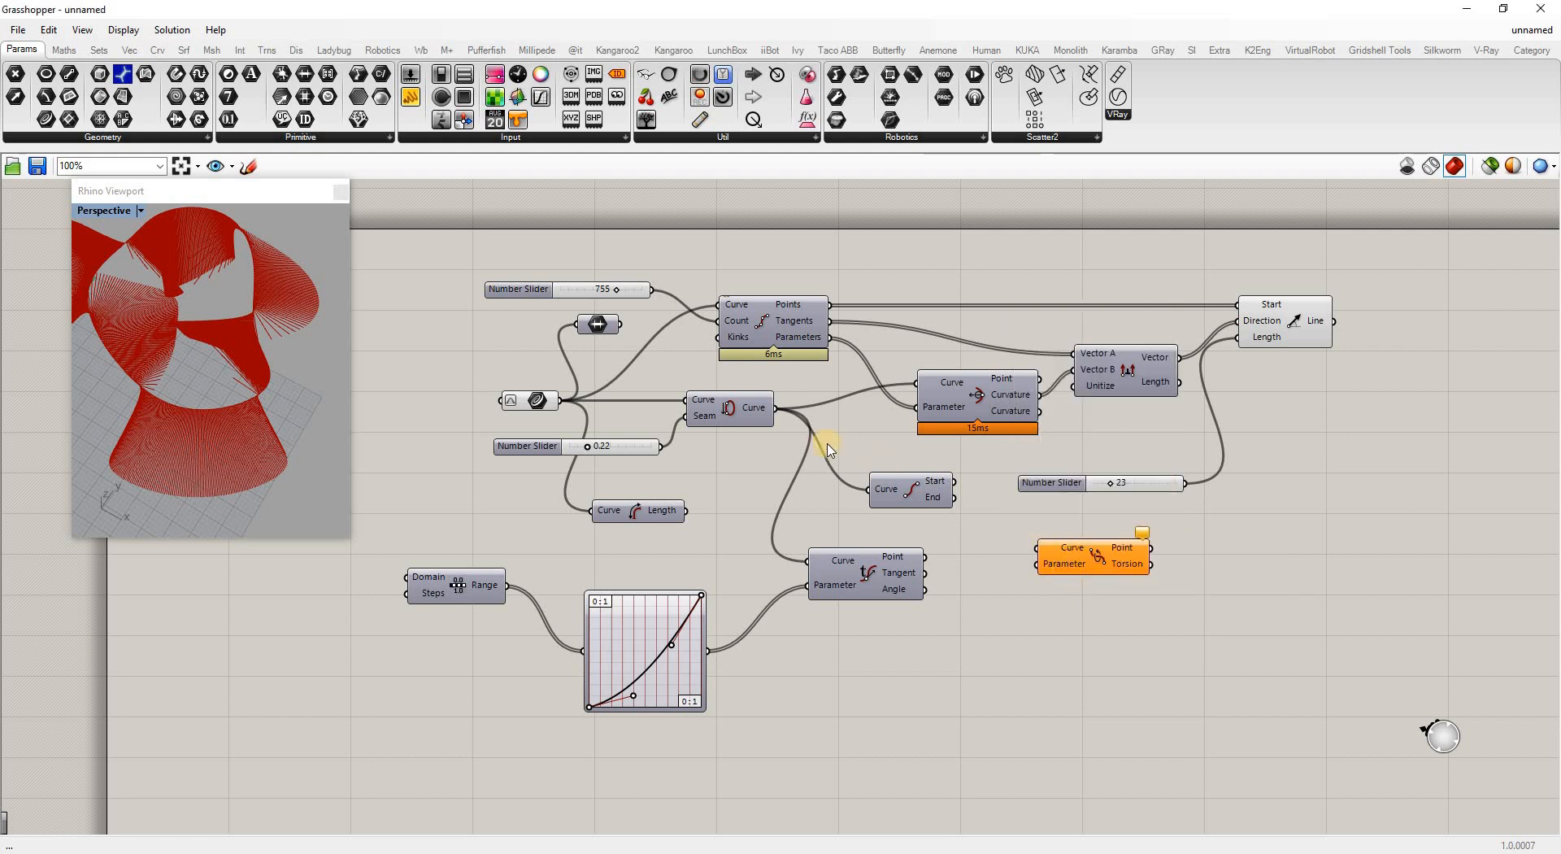
{"action": "left_click_drag", "start_coordinate": [774, 413], "coordinate": [1039, 548]}
{"action": "left_click_drag", "start_coordinate": [827, 336], "coordinate": [1040, 565]}
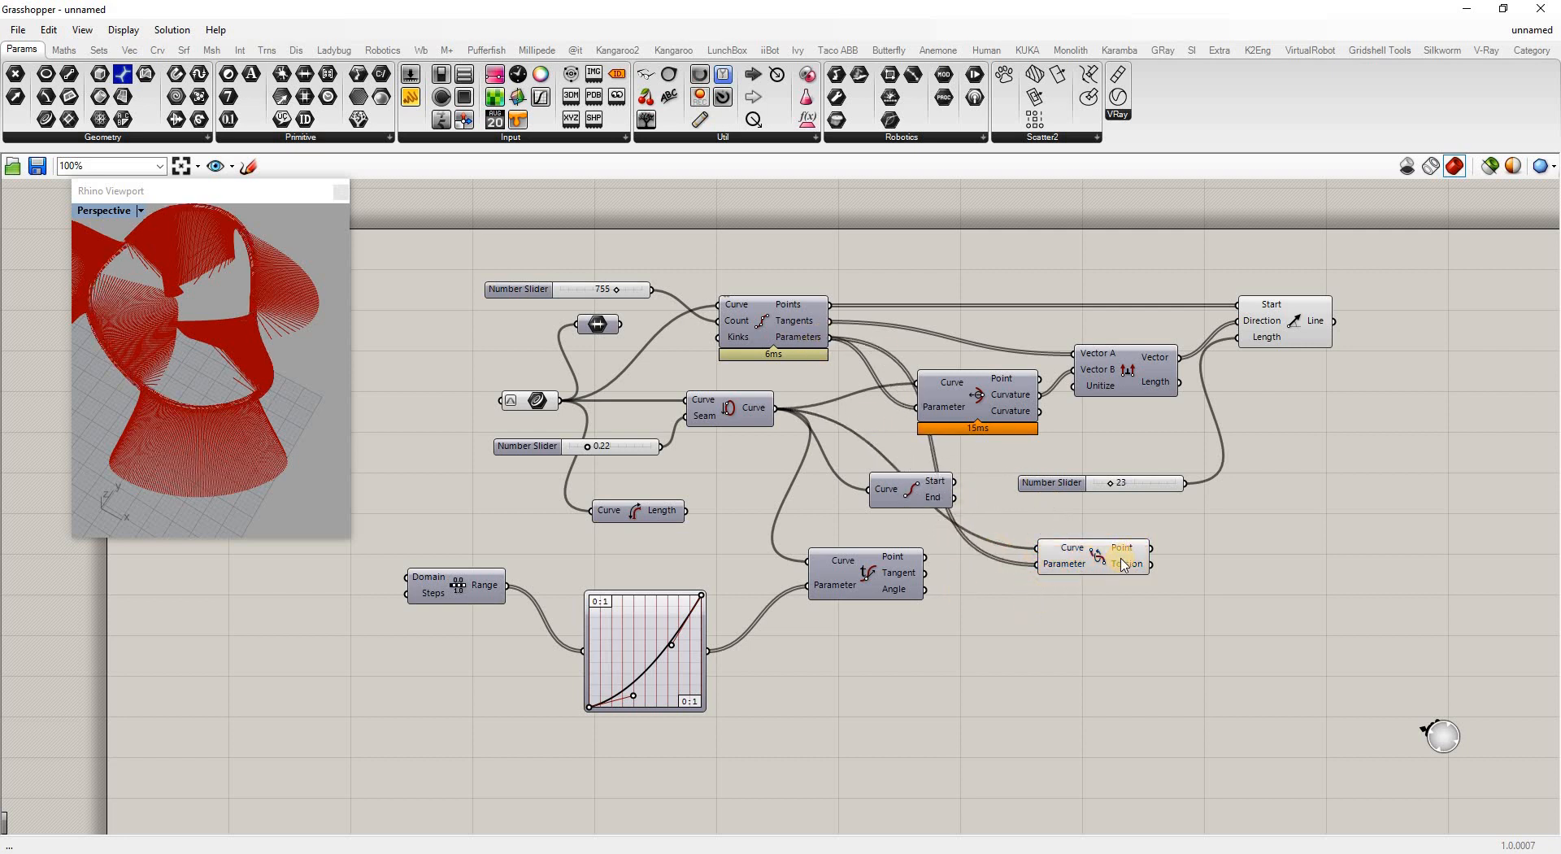
{"action": "mouse_move", "coordinate": [1123, 563]}
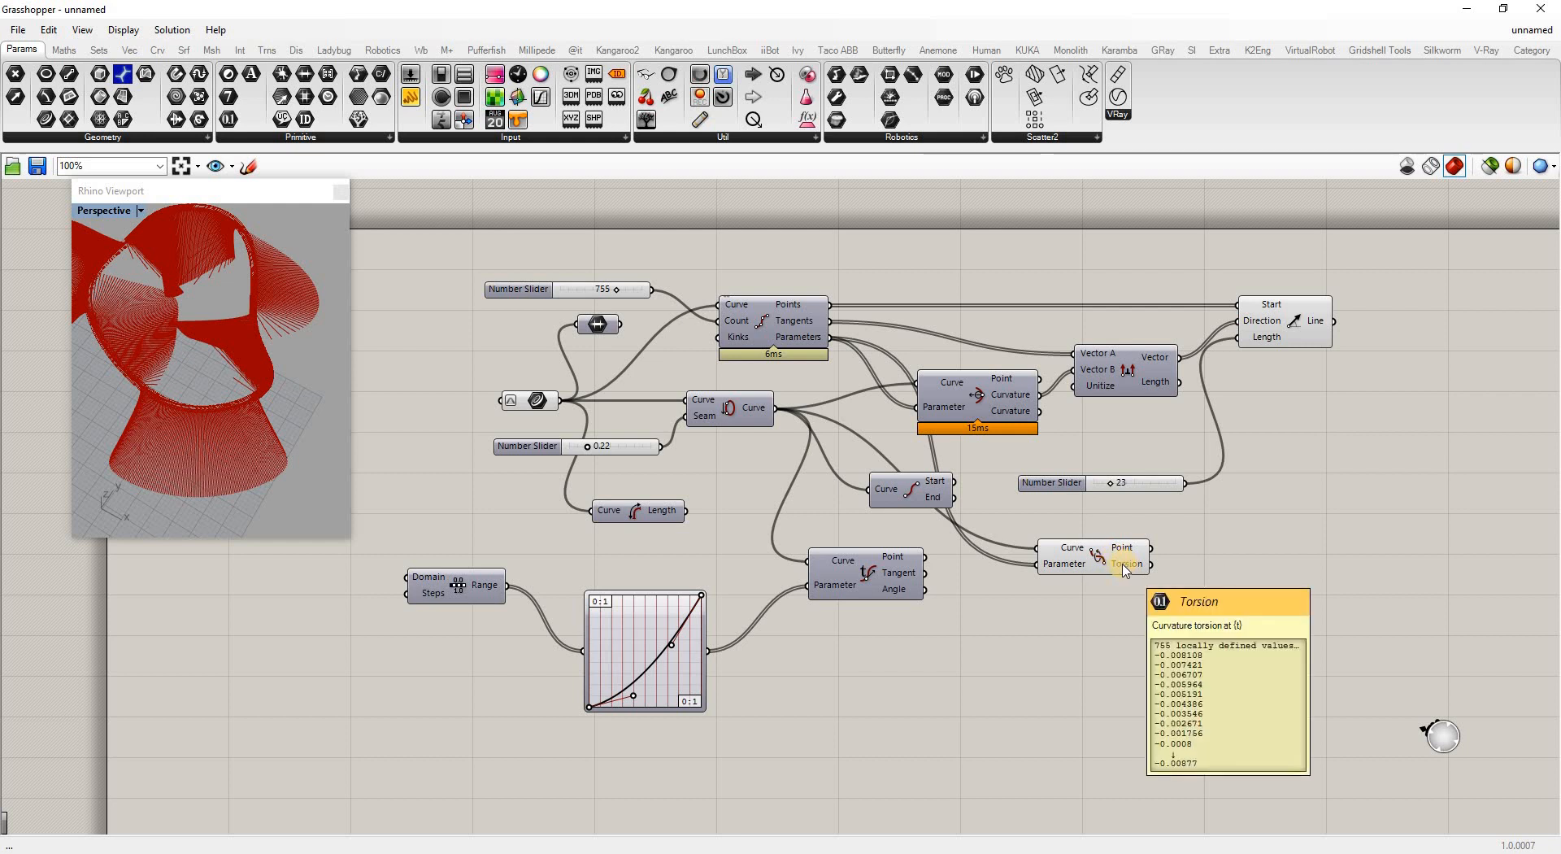
{"action": "left_click", "coordinate": [1210, 568]}
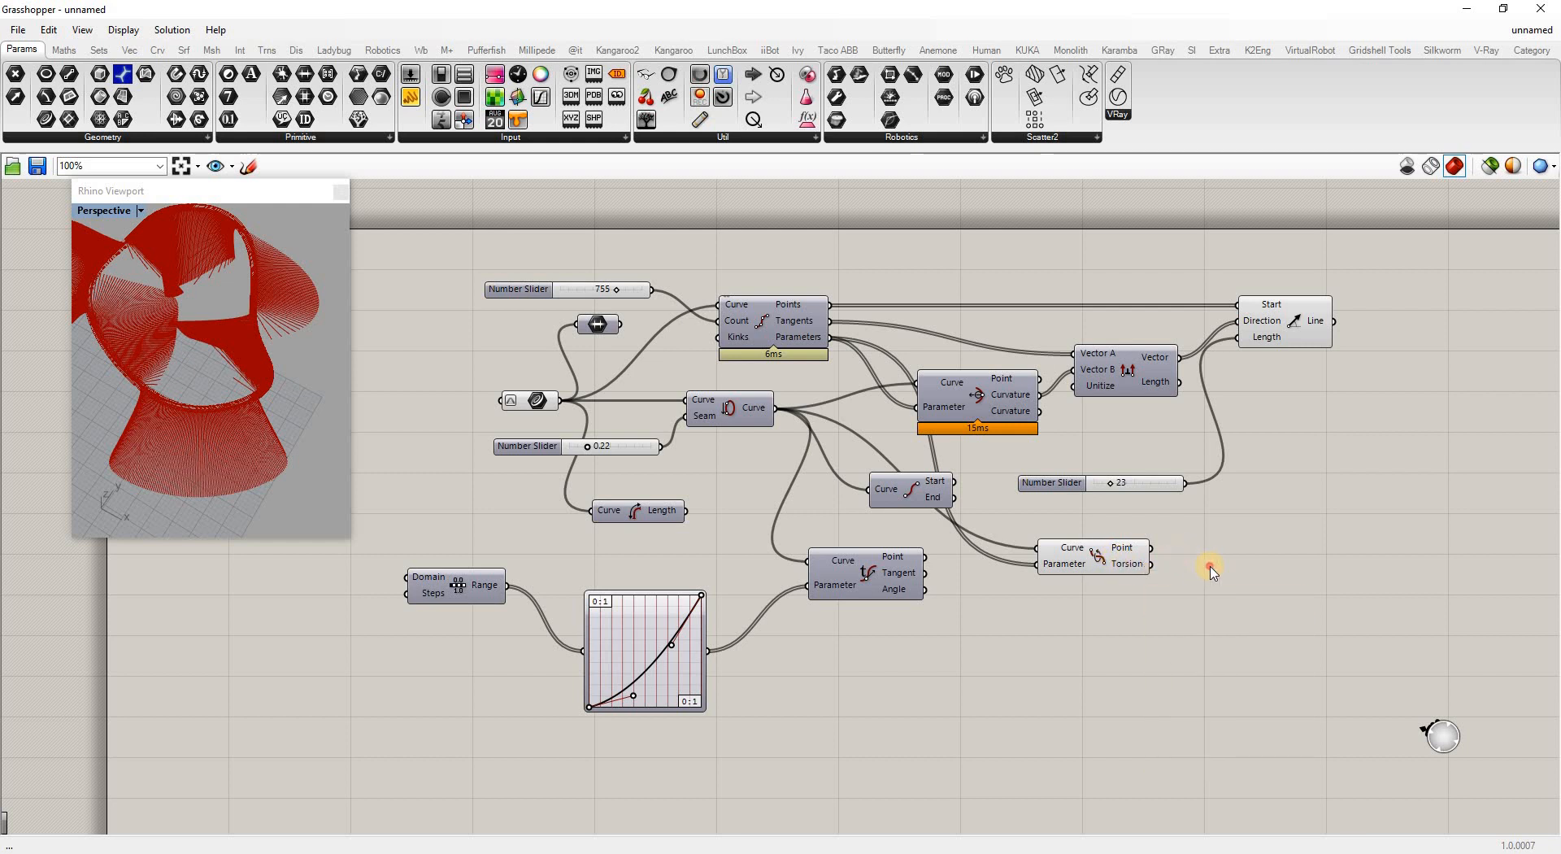
Add a Remap Numbers component beside Torsion and feed the torsion values into its Value input
{"action": "double_click", "coordinate": [1211, 567]}
{"action": "type", "text": "remap"}
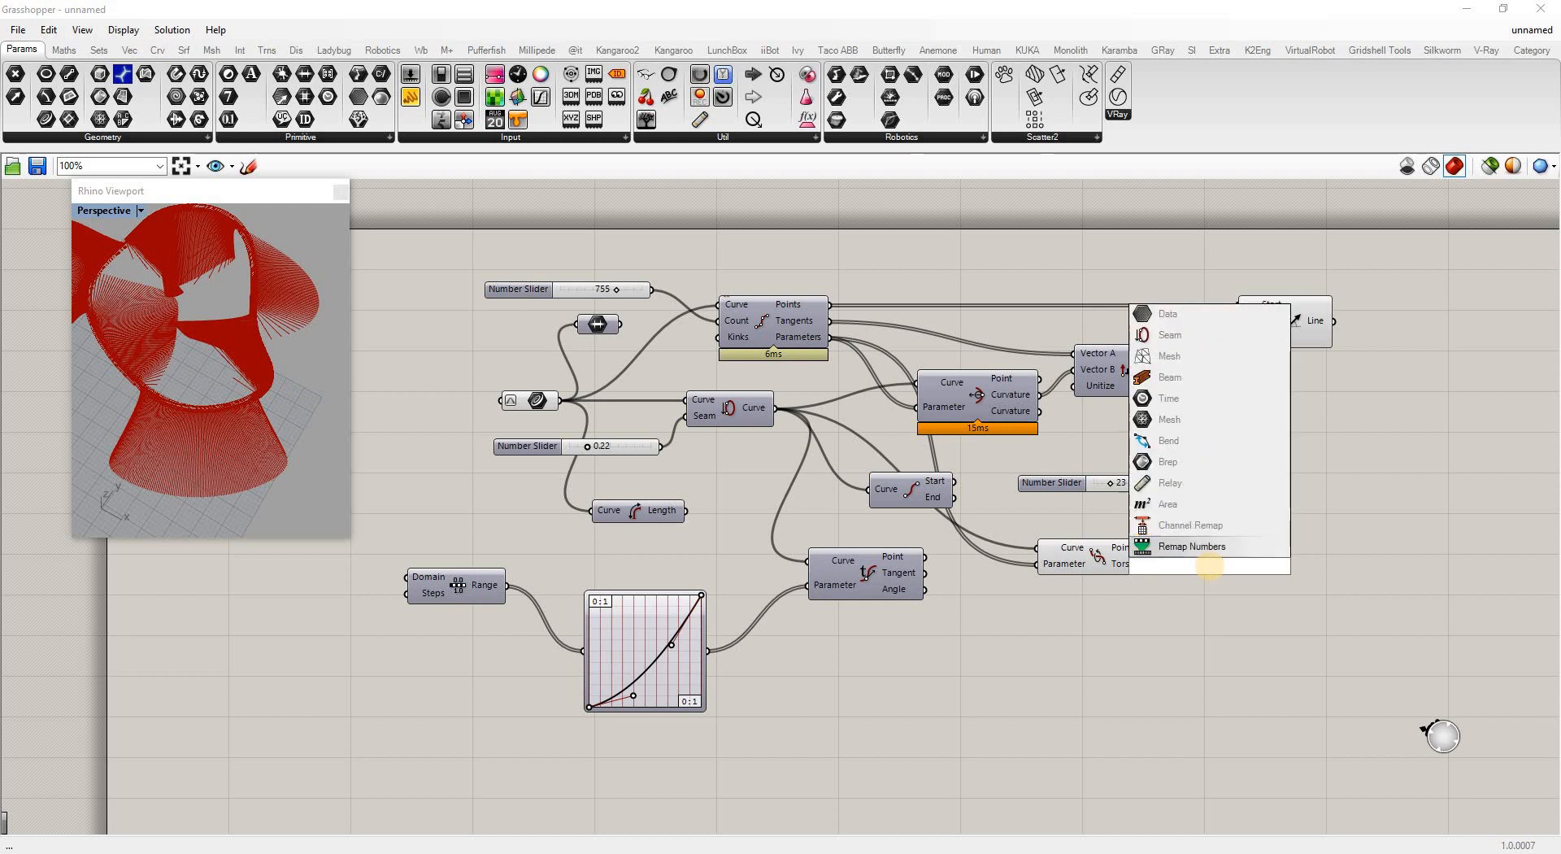
{"action": "left_click", "coordinate": [1194, 547]}
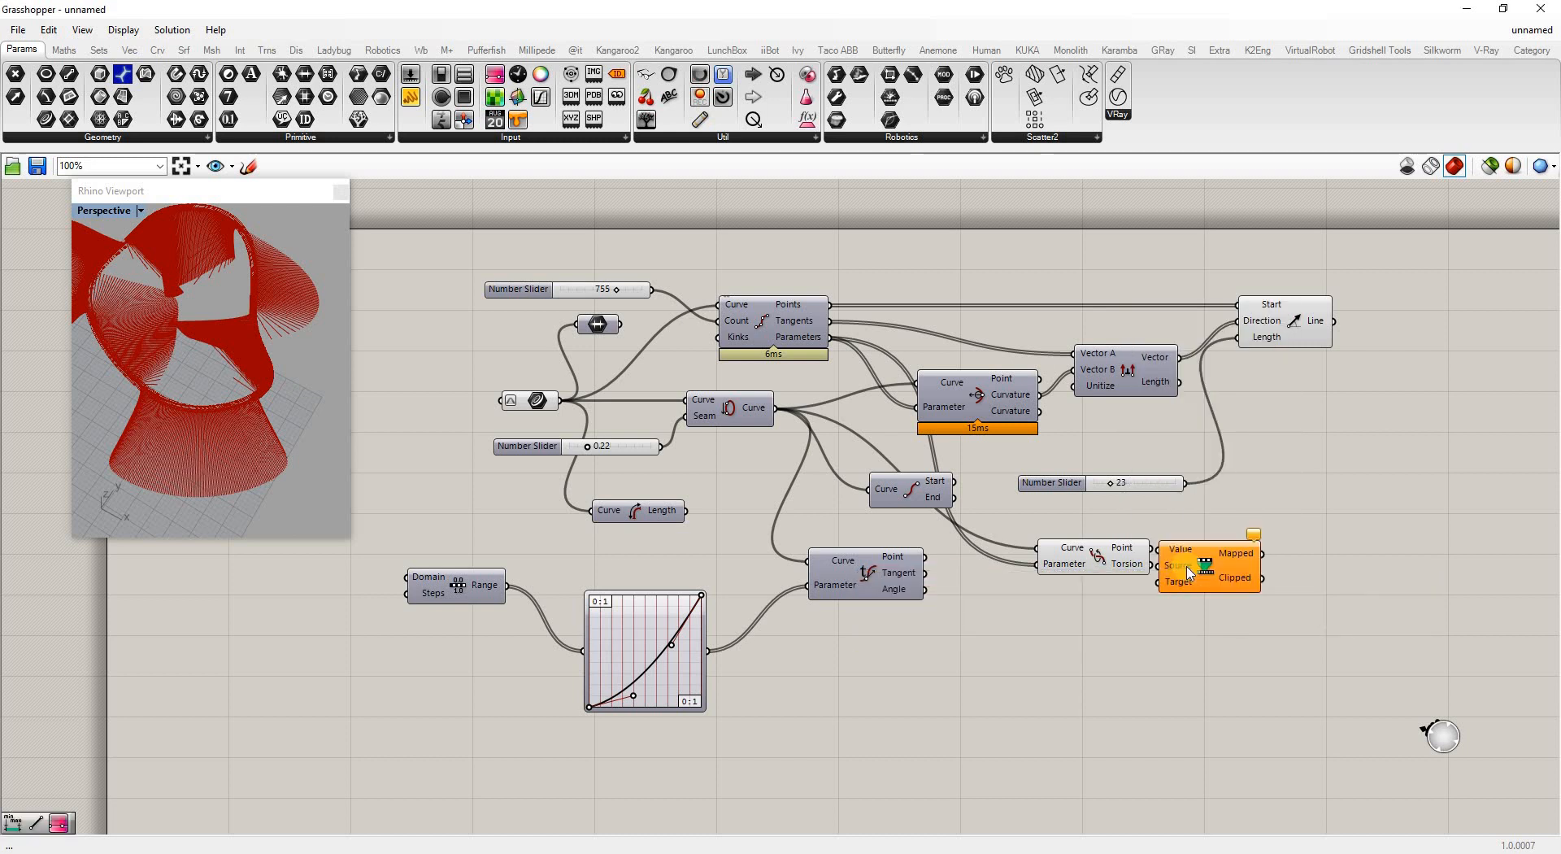
{"action": "left_click_drag", "start_coordinate": [1271, 577], "coordinate": [1309, 582]}
{"action": "left_click_drag", "start_coordinate": [1150, 564], "coordinate": [1209, 587]}
Add a Bounds component fed by the torsion values and wire its Domain into Remap's Source
{"action": "double_click", "coordinate": [1179, 595]}
{"action": "type", "text": "b"}
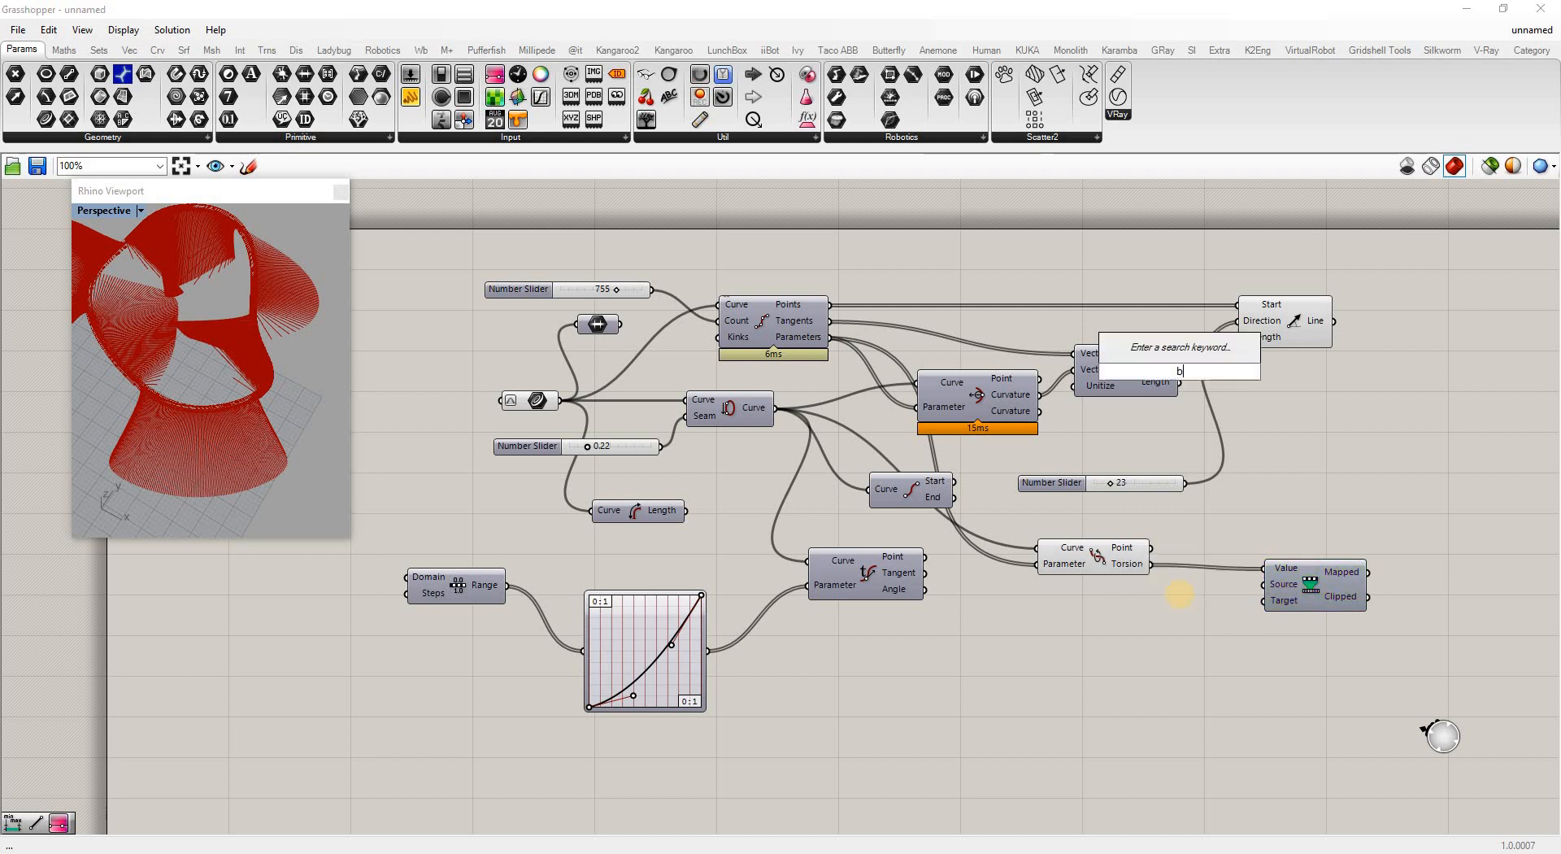
{"action": "type", "text": "ounds"}
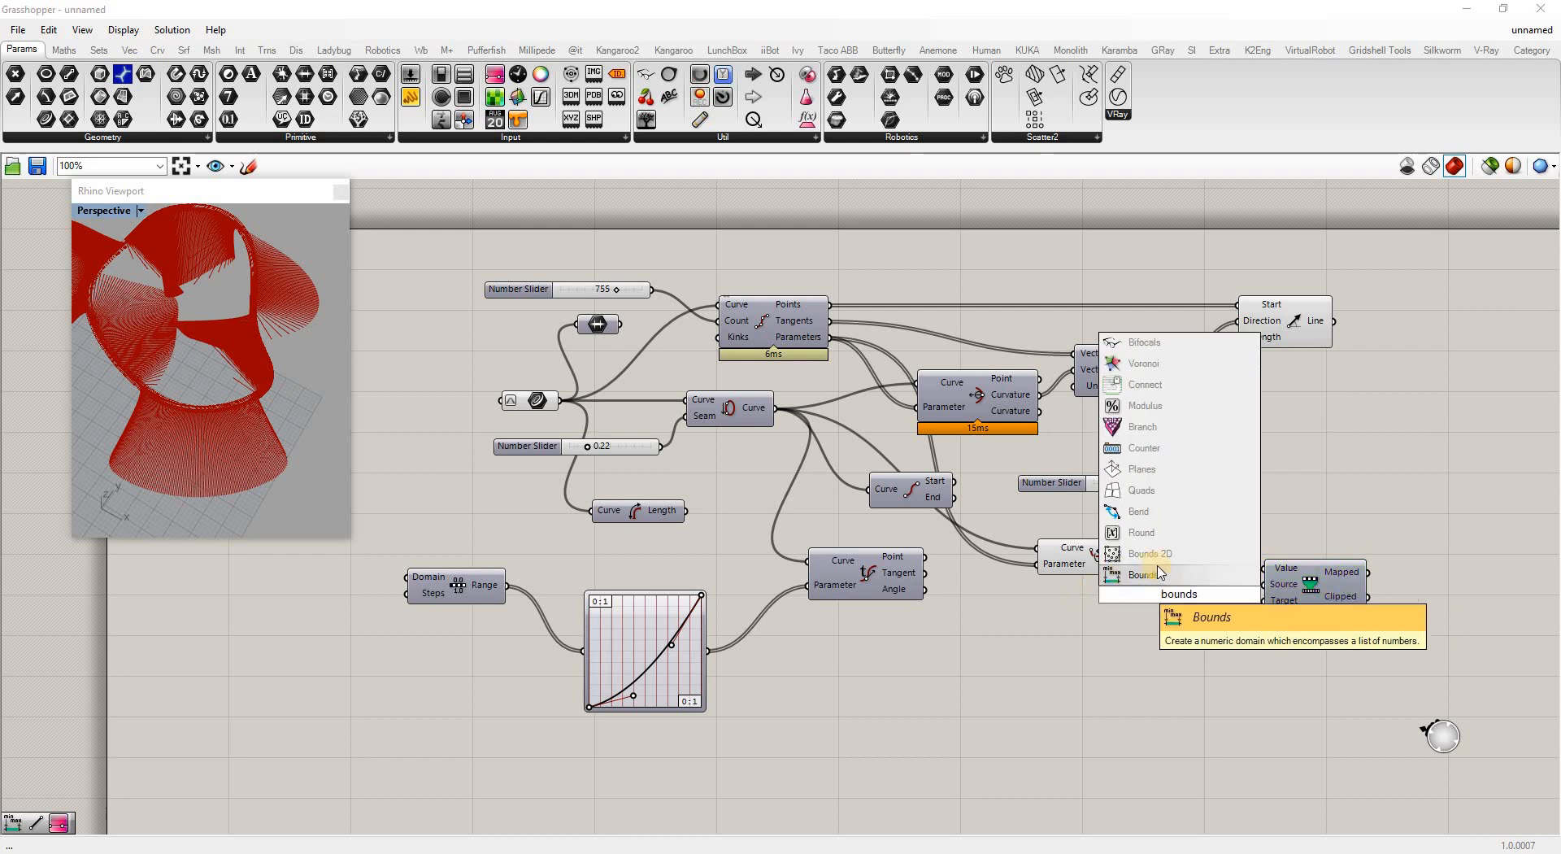
{"action": "left_click", "coordinate": [1145, 575]}
{"action": "left_click_drag", "start_coordinate": [1138, 595], "coordinate": [1152, 567]}
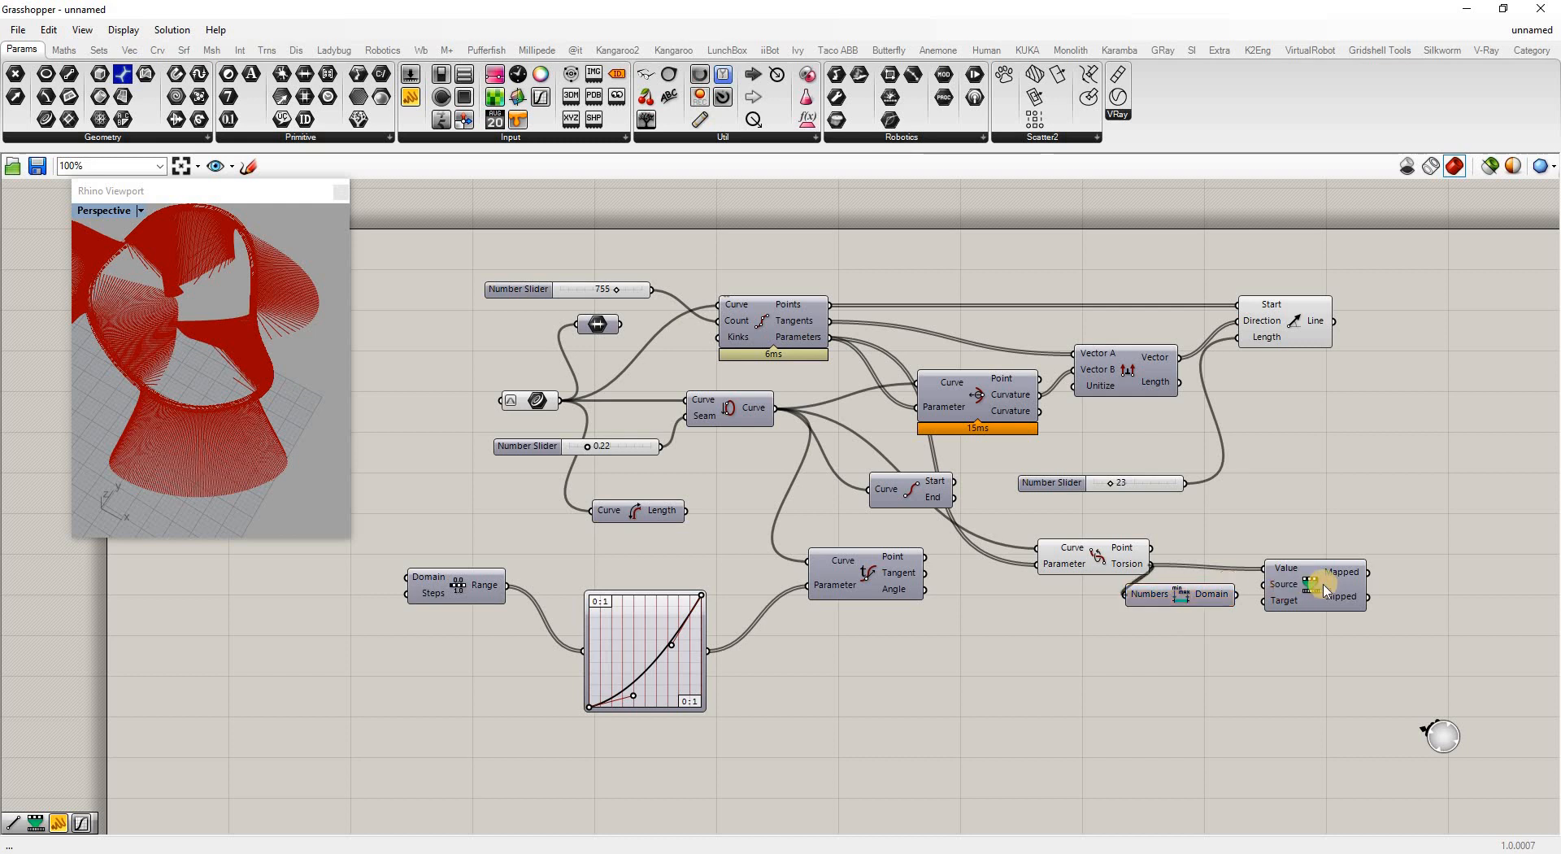
{"action": "left_click_drag", "start_coordinate": [1320, 588], "coordinate": [1401, 583]}
{"action": "left_click_drag", "start_coordinate": [1215, 597], "coordinate": [1268, 593]}
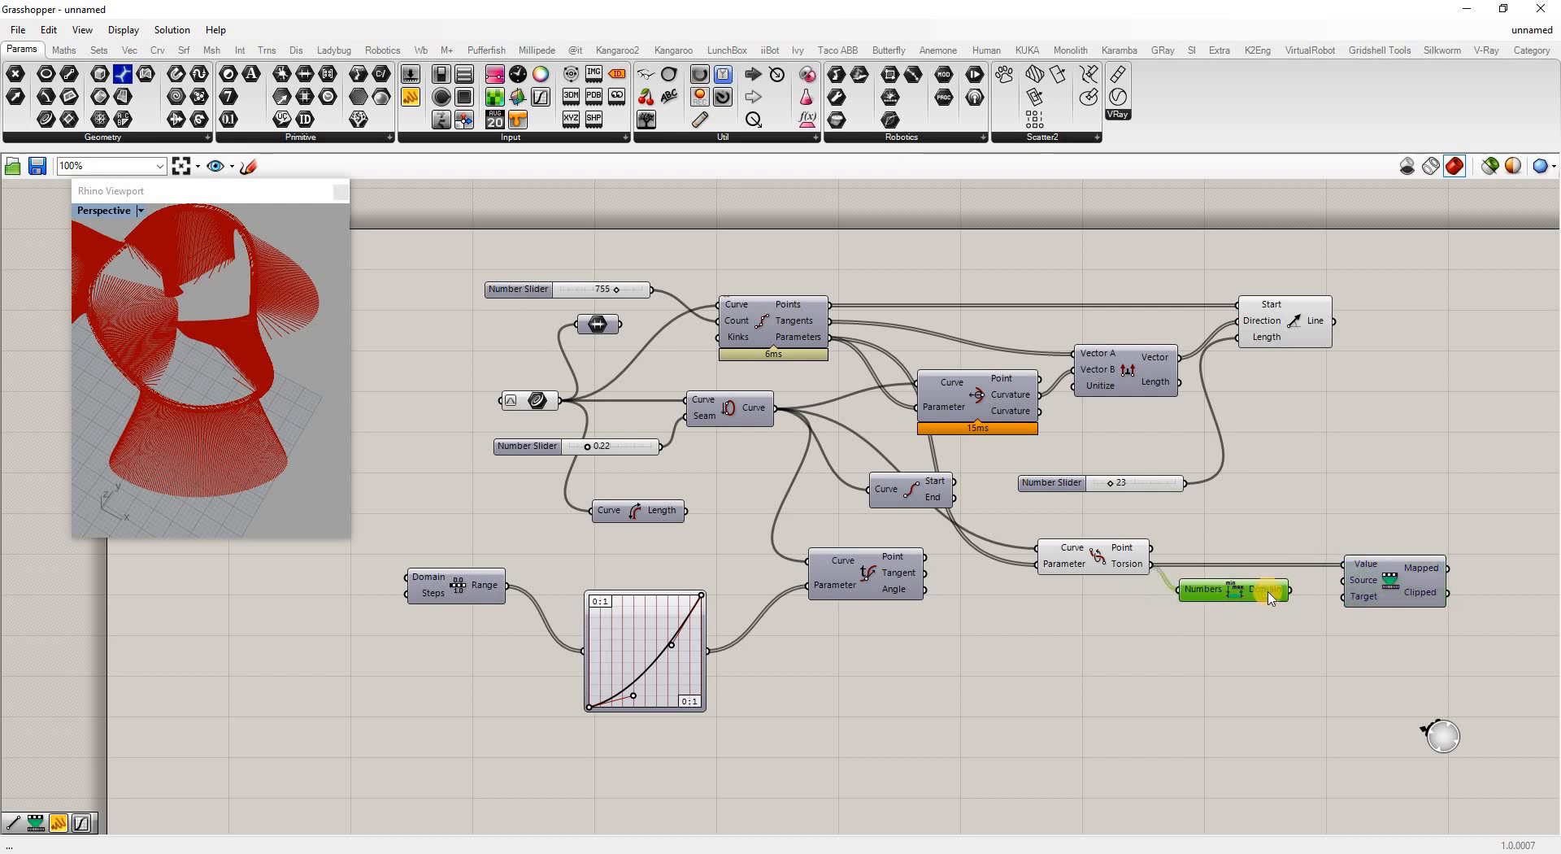
{"action": "mouse_move", "coordinate": [1271, 598]}
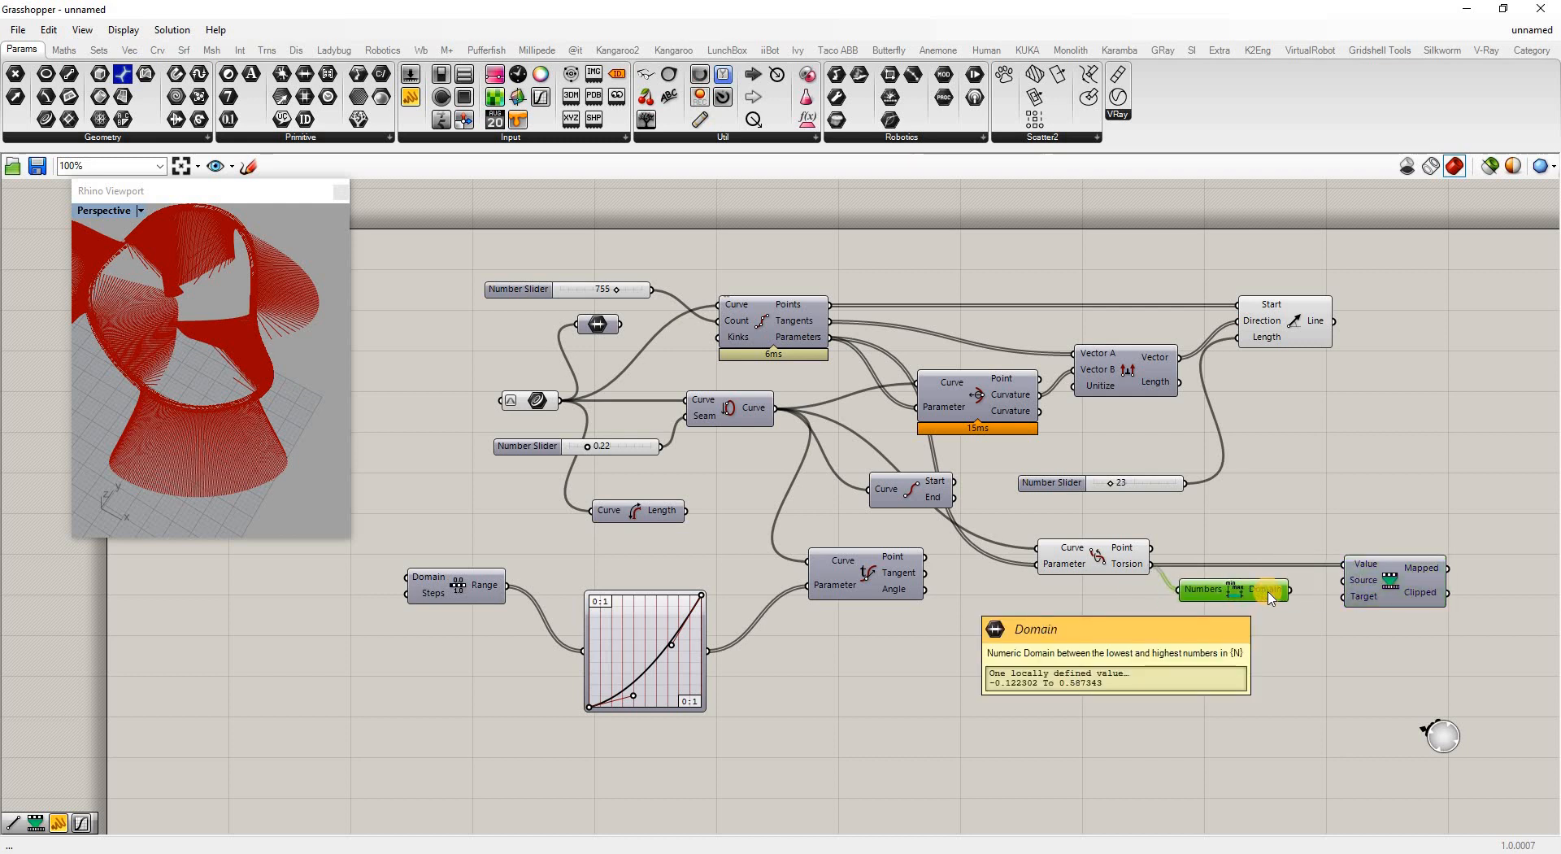
{"action": "left_click_drag", "start_coordinate": [1292, 590], "coordinate": [1353, 584]}
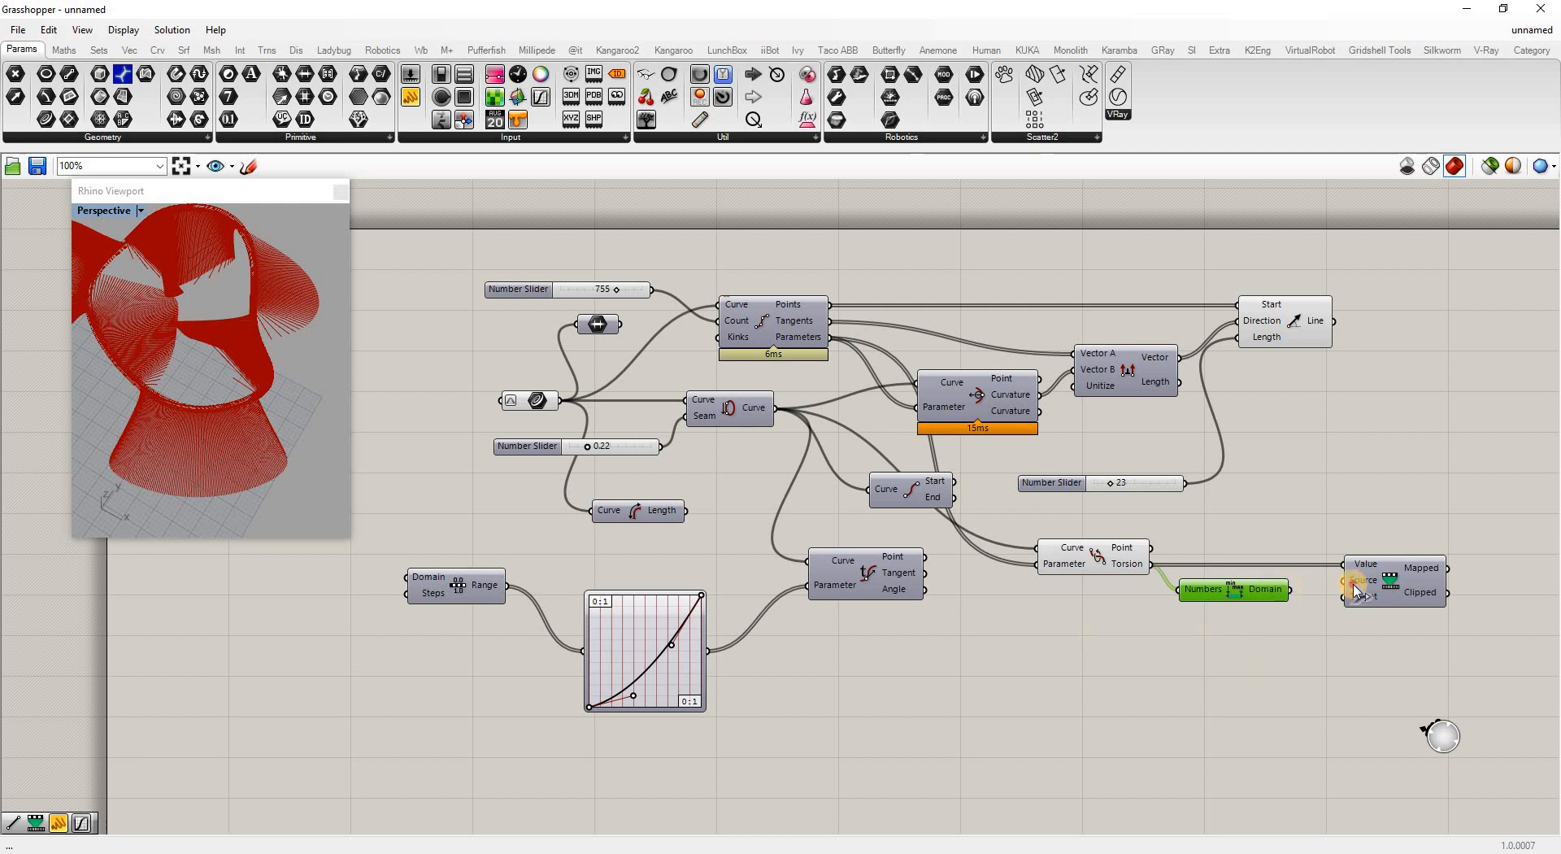
{"action": "left_click", "coordinate": [1282, 657]}
{"action": "left_click_drag", "start_coordinate": [1228, 592], "coordinate": [1217, 583]}
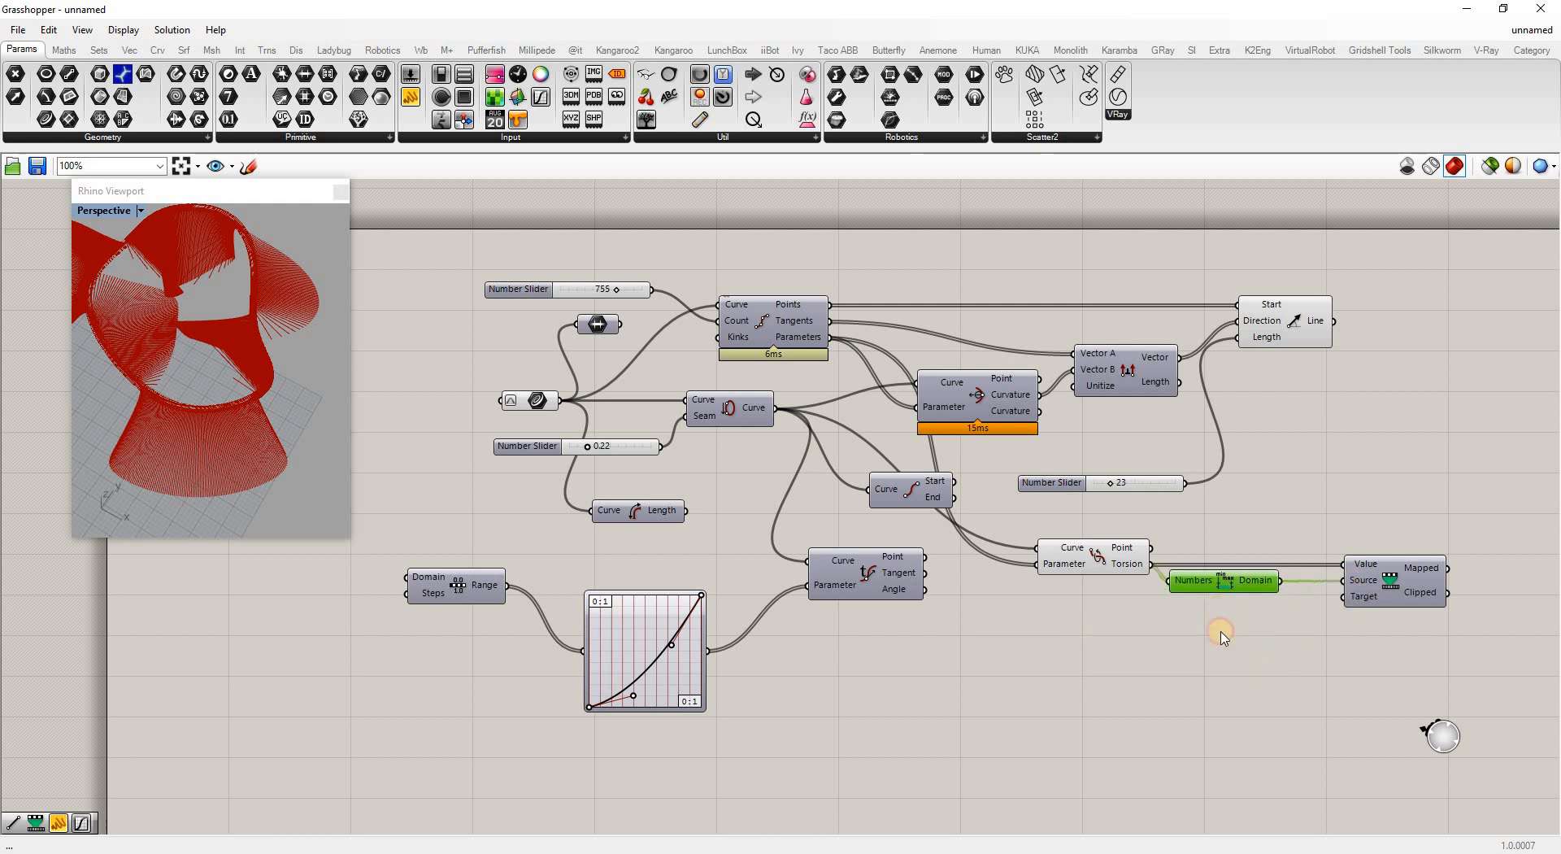
{"action": "left_click", "coordinate": [1303, 686]}
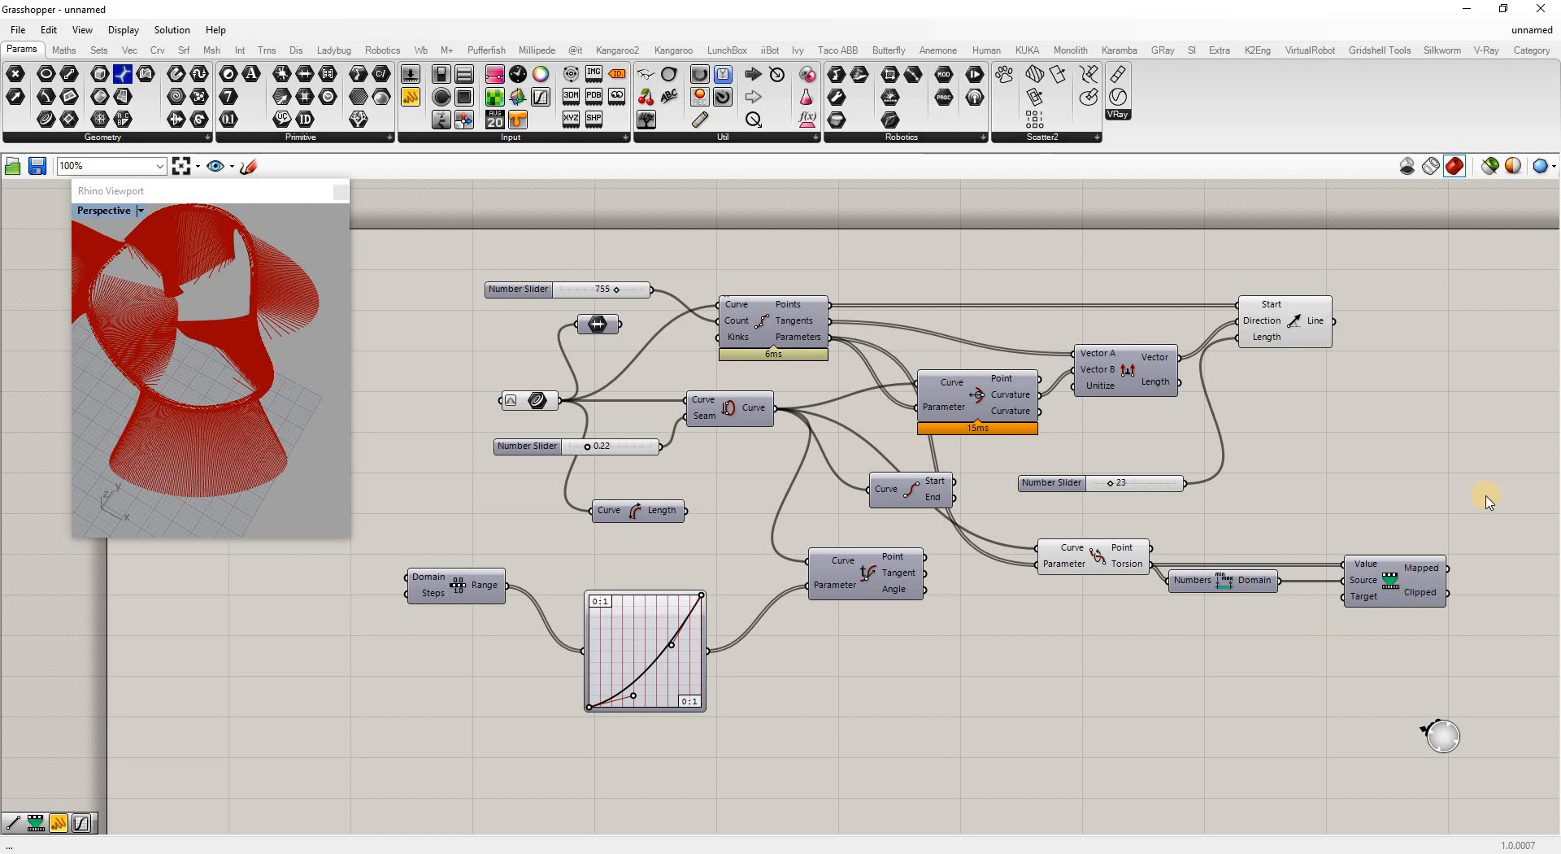
Move the 23 length slider up below the Vector component
{"action": "scroll", "coordinate": [1334, 569], "scroll_direction": "down", "scroll_amount": 2}
{"action": "scroll", "coordinate": [1340, 568], "scroll_direction": "up", "scroll_amount": 2}
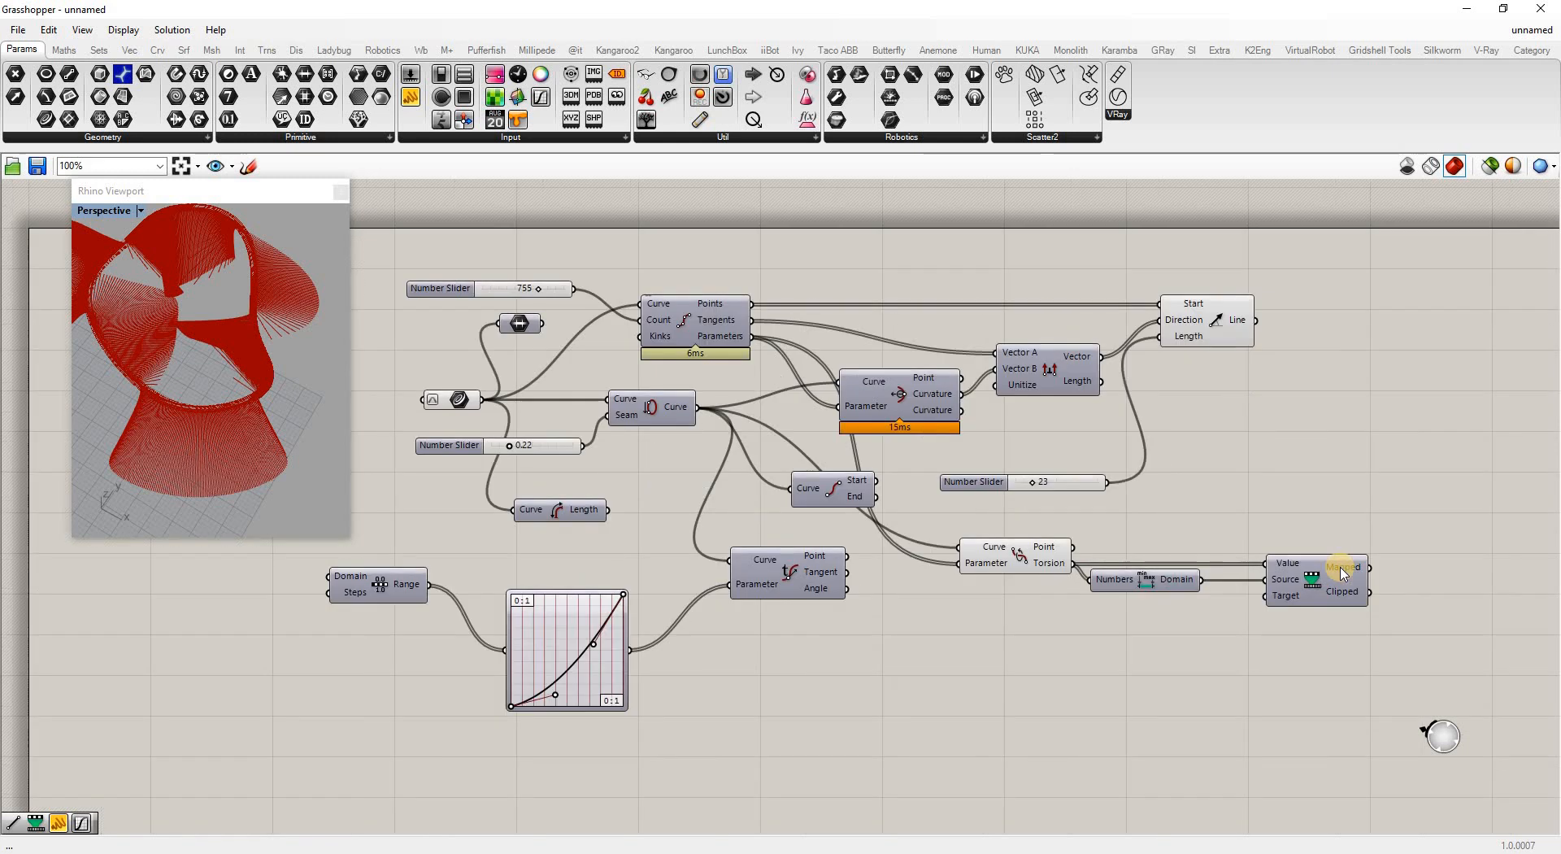
{"action": "left_click", "coordinate": [974, 479]}
{"action": "left_click_drag", "start_coordinate": [974, 482], "coordinate": [1019, 413]}
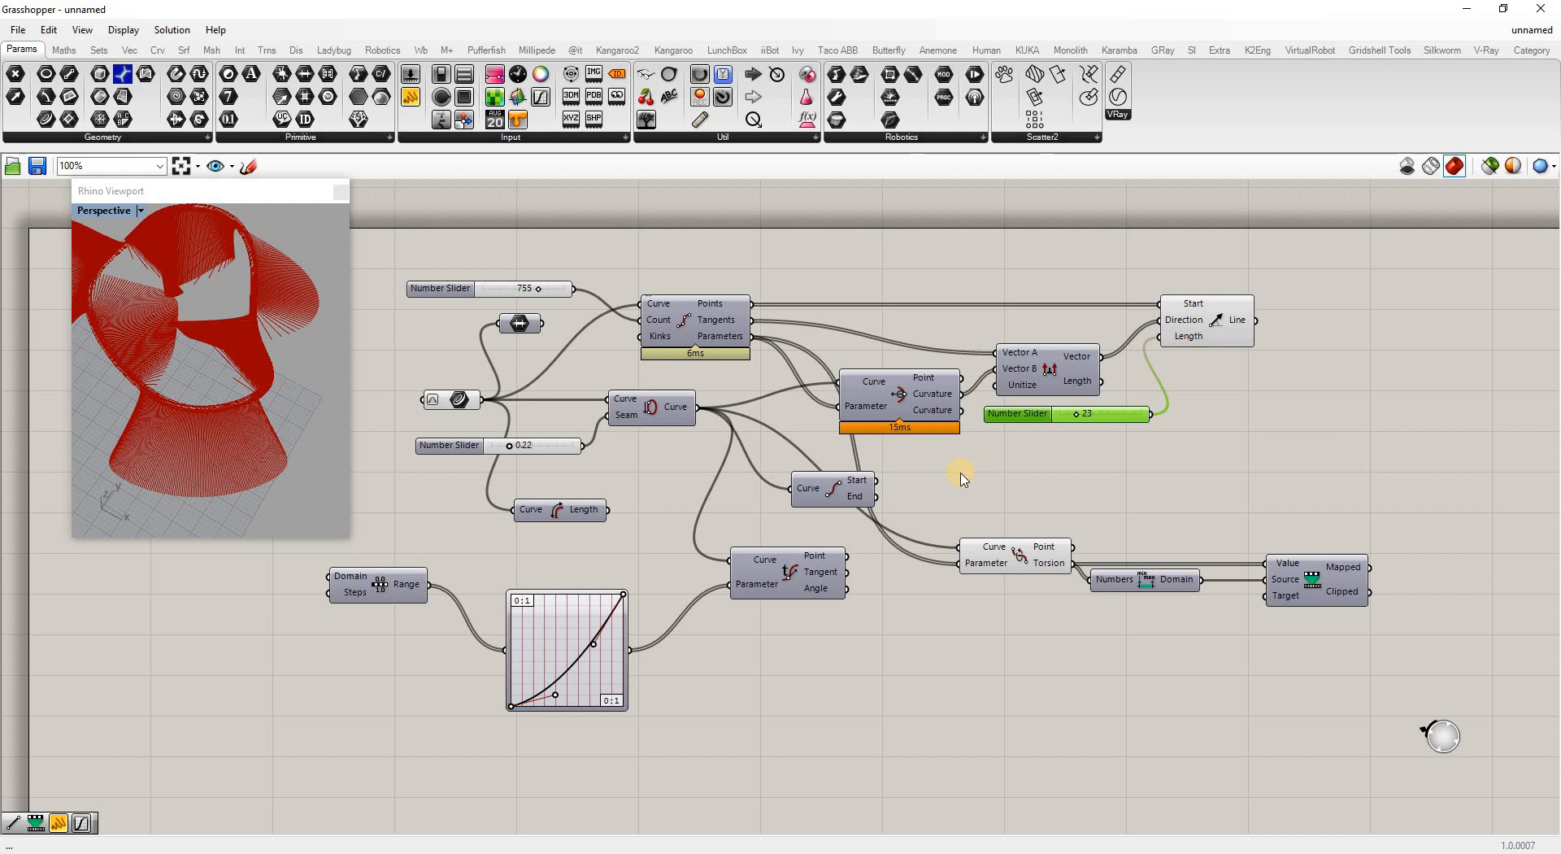
Multiply the torsion values by a 100 number slider and drive the line length with the result
{"action": "double_click", "coordinate": [1030, 470]}
{"action": "type", "text": "mult"}
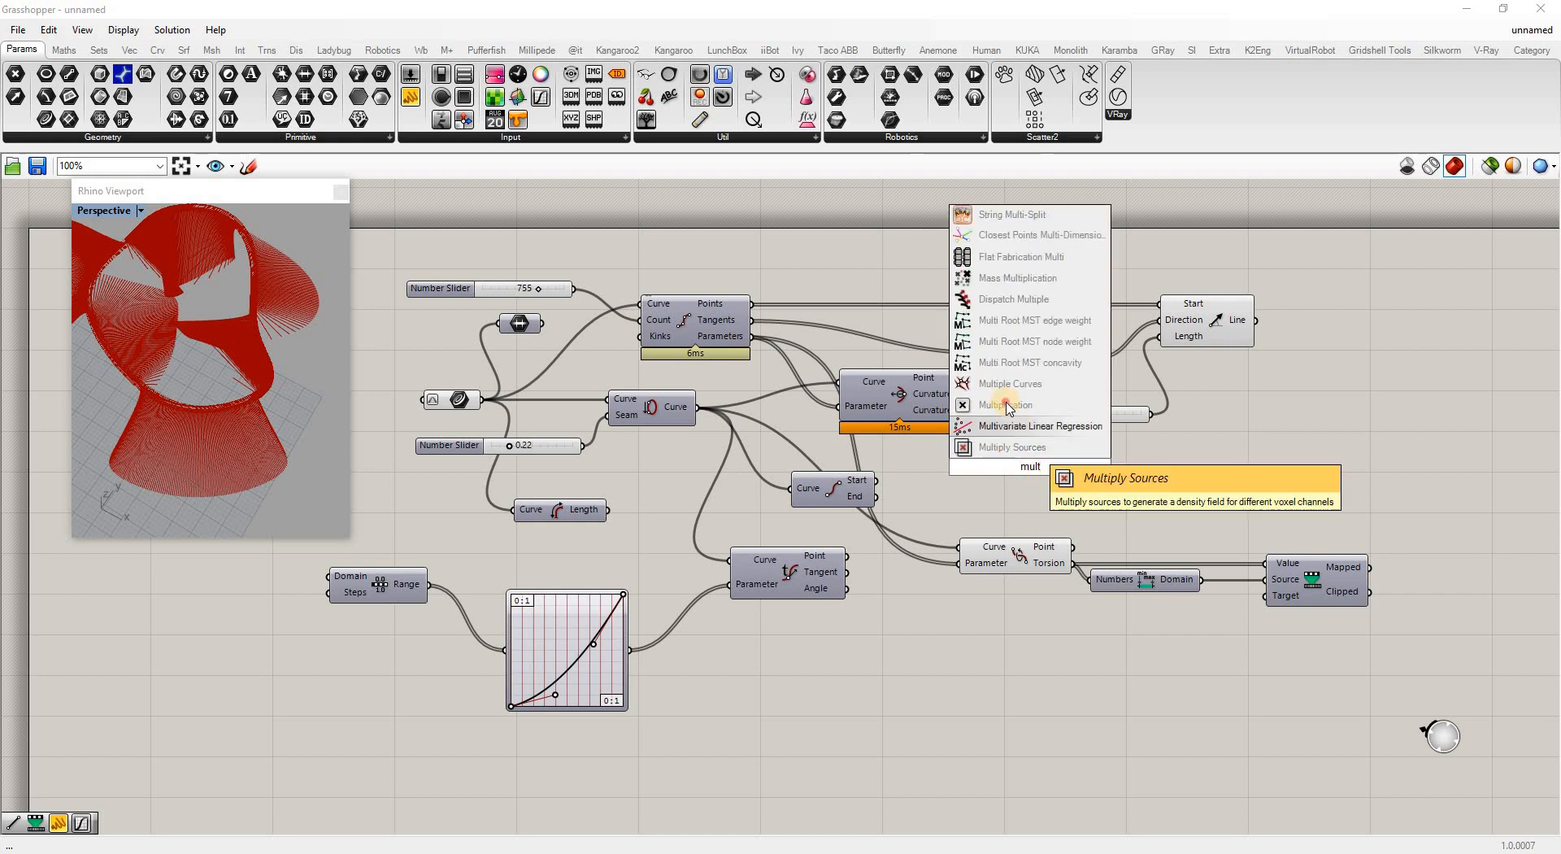
{"action": "left_click", "coordinate": [1008, 406]}
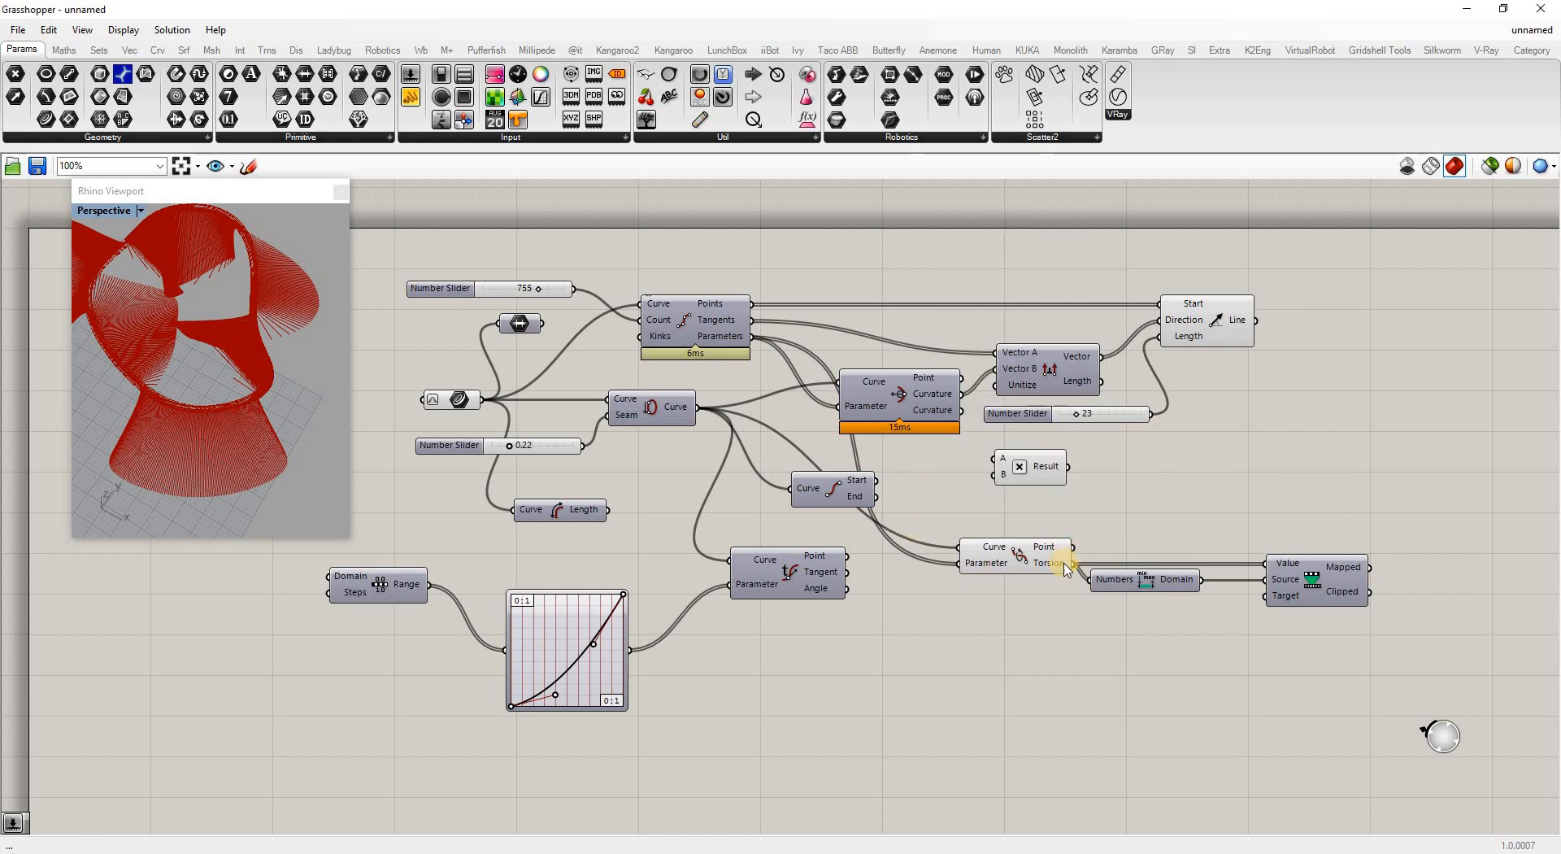
{"action": "left_click_drag", "start_coordinate": [1064, 527], "coordinate": [1077, 478]}
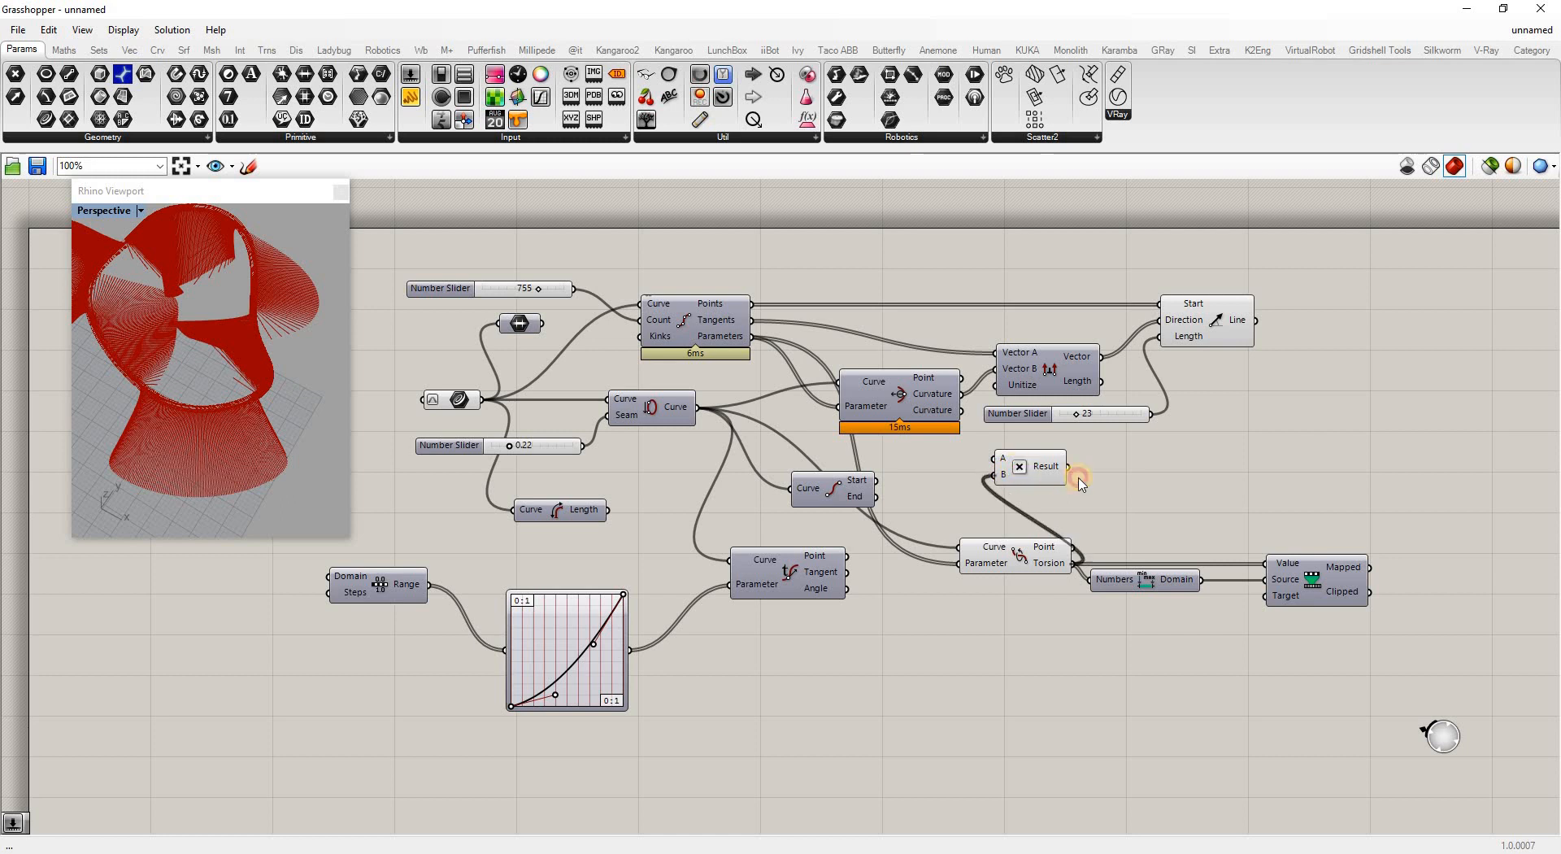
{"action": "double_click", "coordinate": [960, 470]}
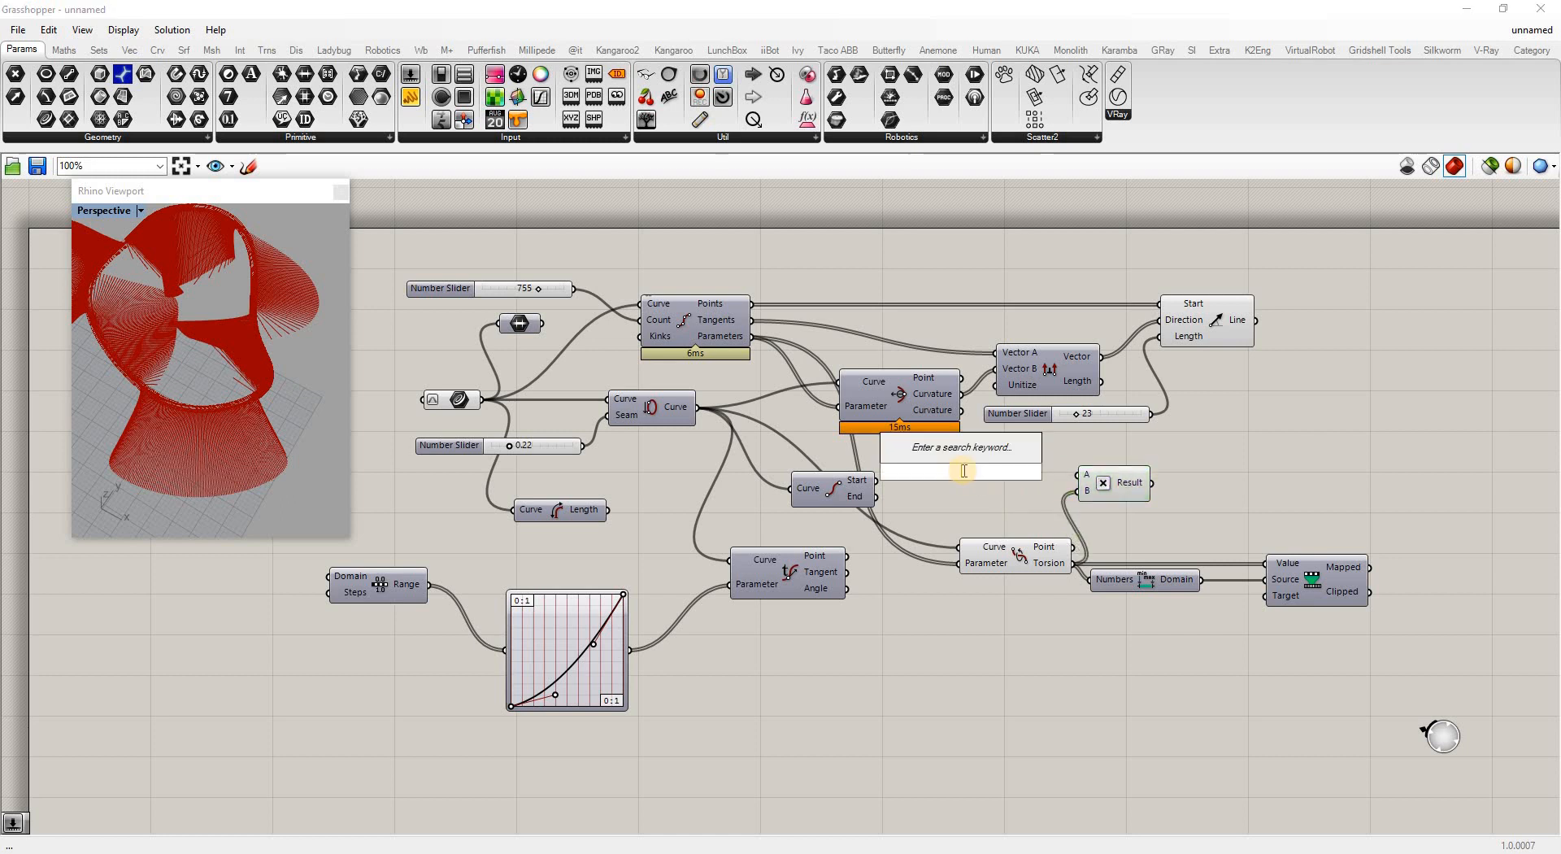
{"action": "type", "text": "100"}
{"action": "key", "text": "Return"}
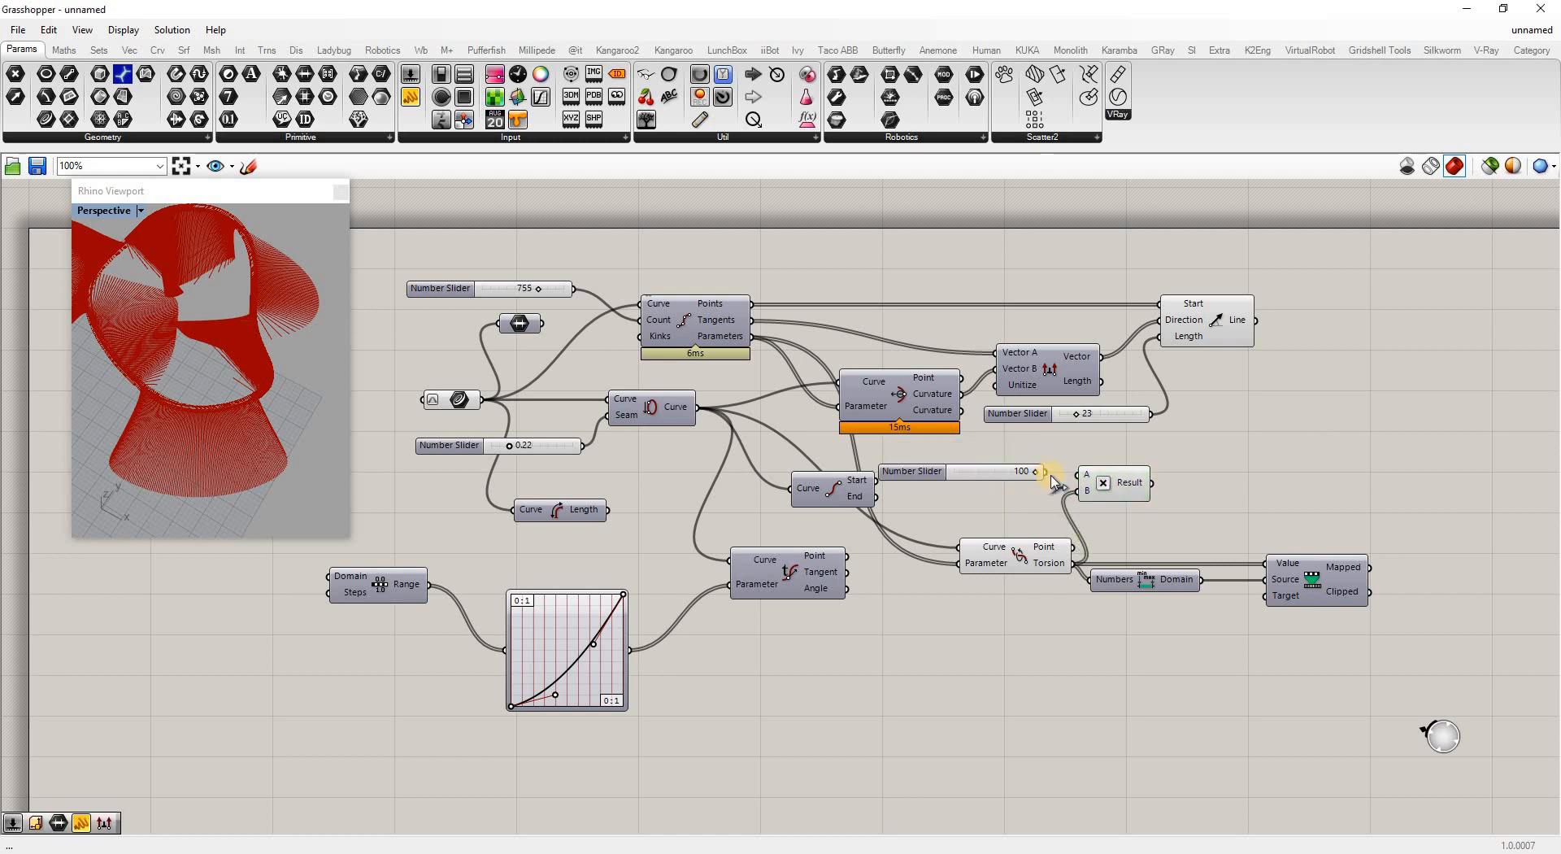
{"action": "left_click_drag", "start_coordinate": [1152, 483], "coordinate": [1161, 336]}
Orbit and zoom the Rhino preview to inspect the torsion-scaled lines
{"action": "right_click_drag", "start_coordinate": [149, 296], "coordinate": [188, 406]}
{"action": "scroll", "coordinate": [204, 337], "scroll_direction": "up", "scroll_amount": 10}
{"action": "scroll", "coordinate": [199, 380], "scroll_direction": "down", "scroll_amount": 4}
{"action": "scroll", "coordinate": [188, 404], "scroll_direction": "down", "scroll_amount": 4}
{"action": "right_click_drag", "start_coordinate": [268, 355], "coordinate": [286, 334]}
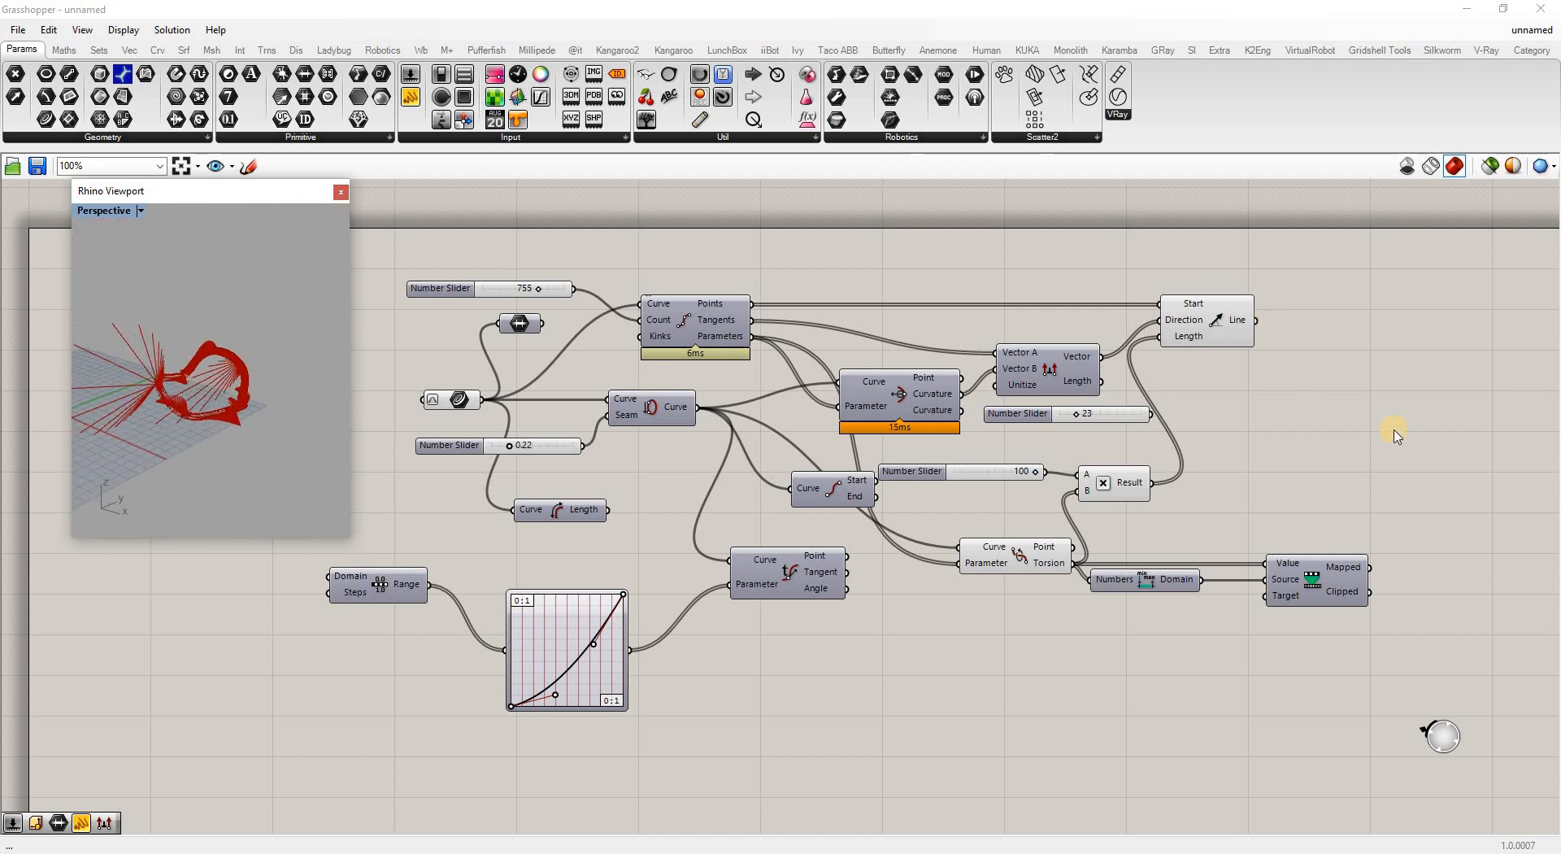
{"action": "right_click_drag", "start_coordinate": [279, 209], "coordinate": [240, 435]}
{"action": "left_click", "coordinate": [1024, 452]}
{"action": "scroll", "coordinate": [1033, 452], "scroll_direction": "down", "scroll_amount": 4}
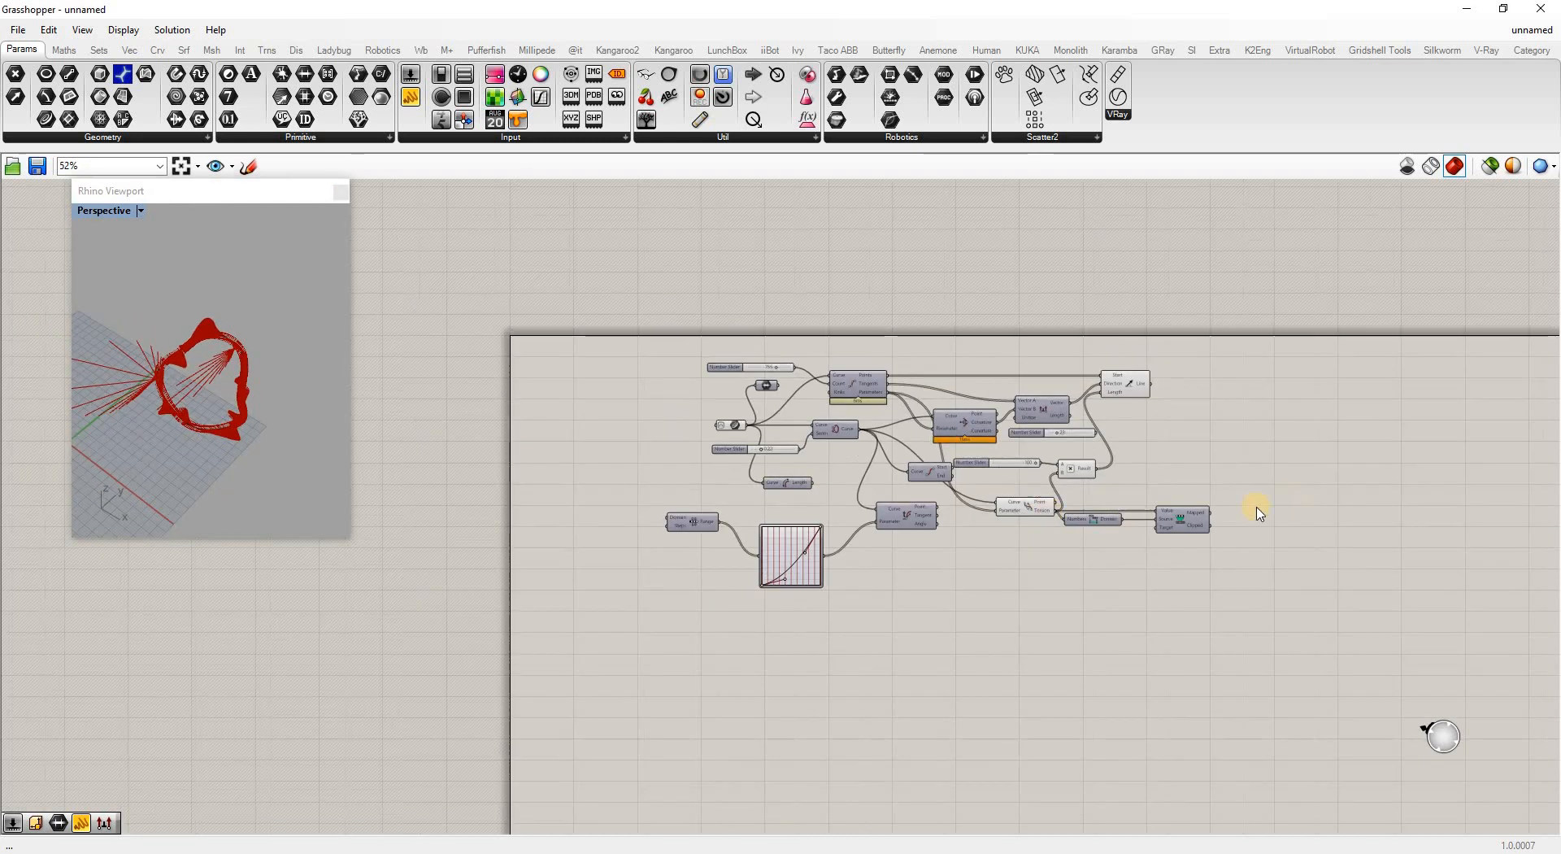
{"action": "scroll", "coordinate": [1289, 500], "scroll_direction": "up", "scroll_amount": 5}
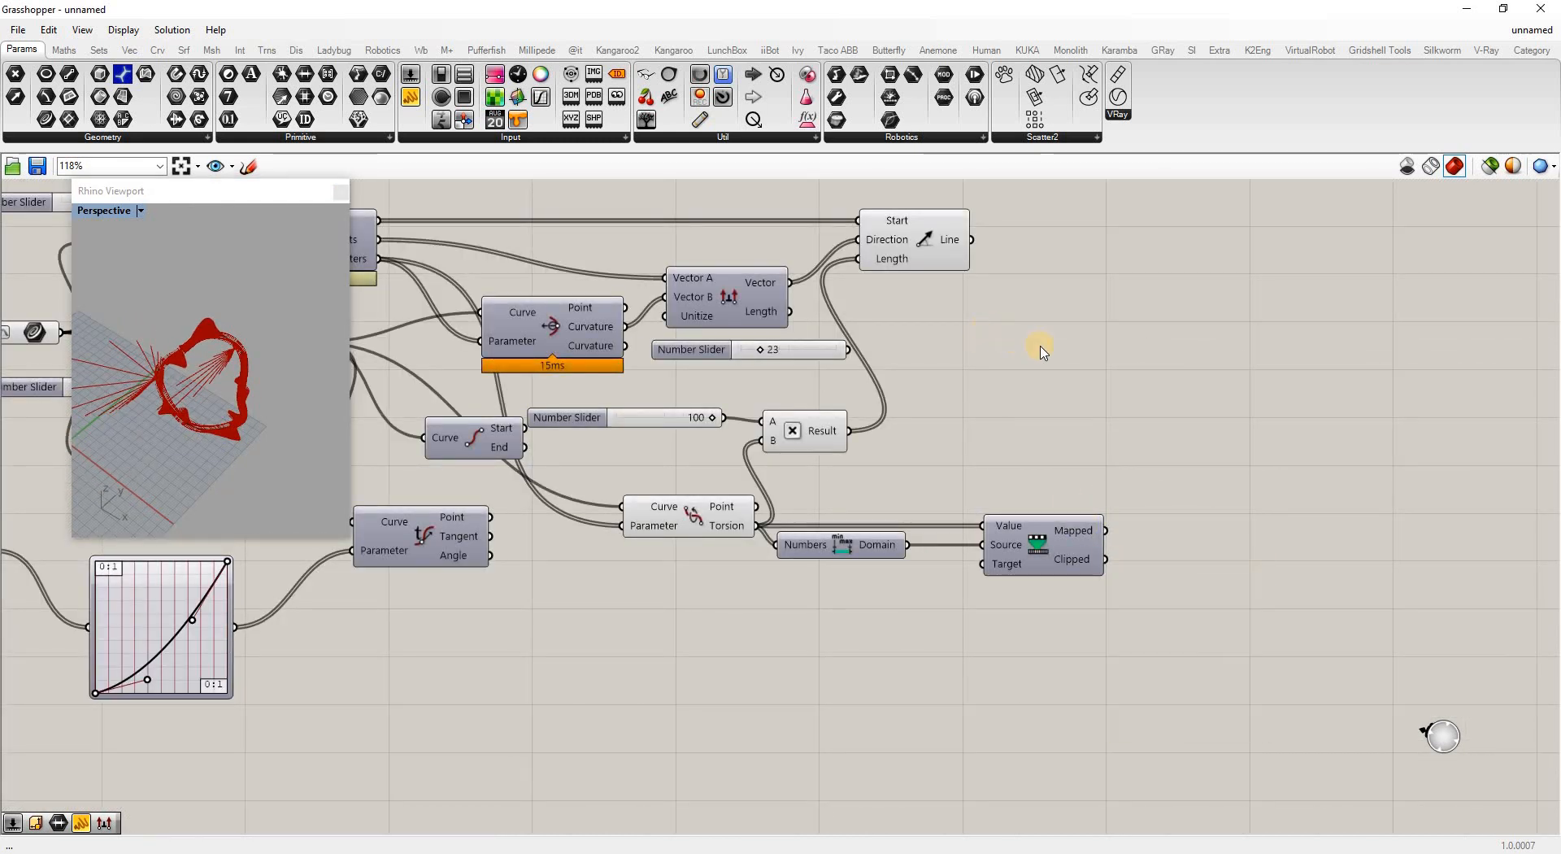
Add a Custom Preview component right of the lines and feed the lines into its Geometry
{"action": "double_click", "coordinate": [1203, 370]}
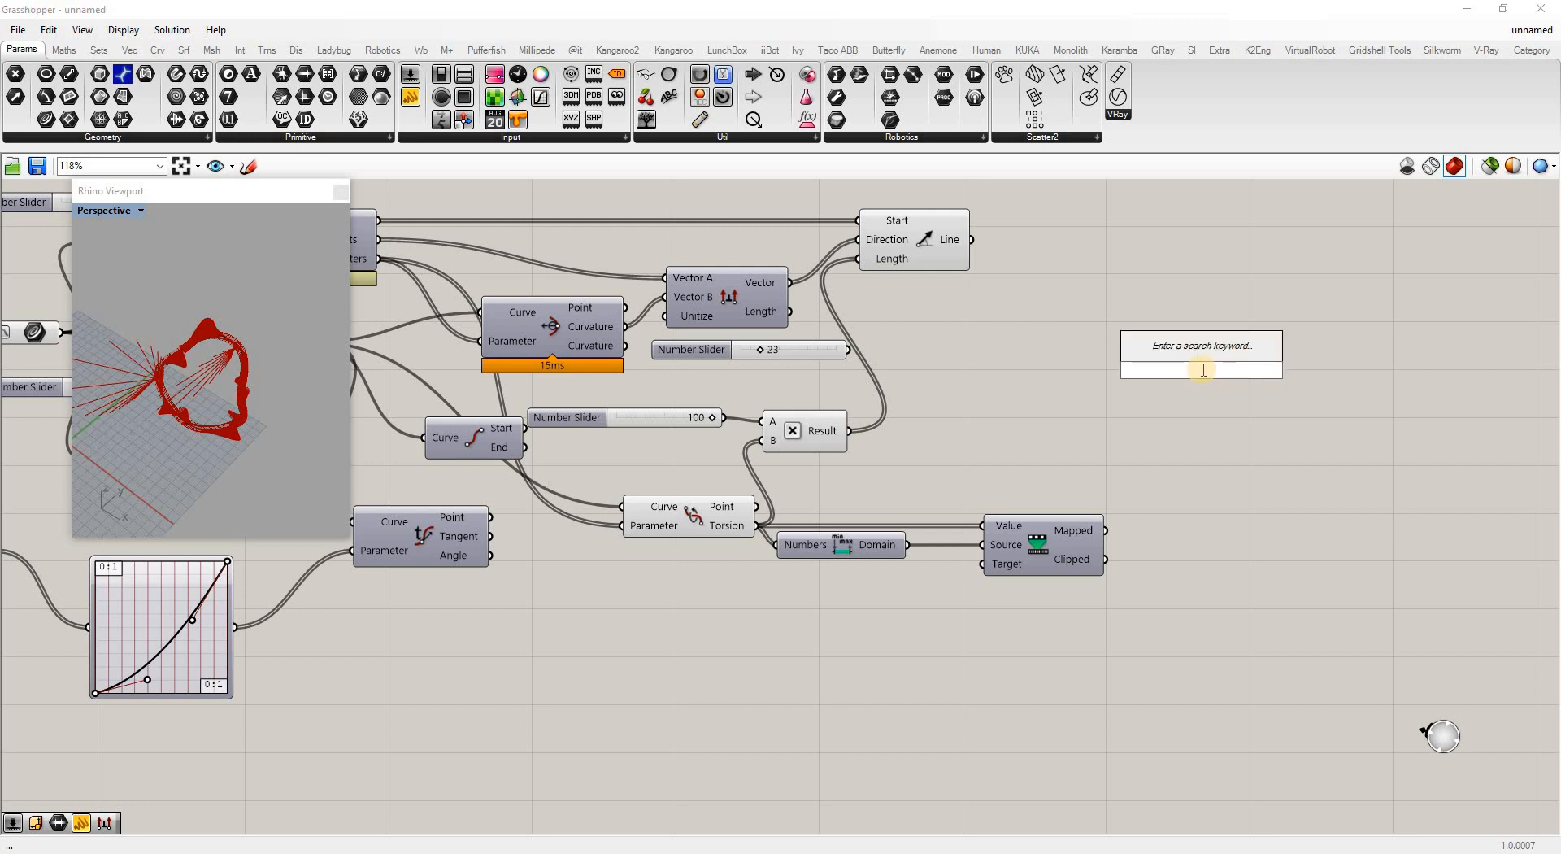
{"action": "type", "text": "custom"}
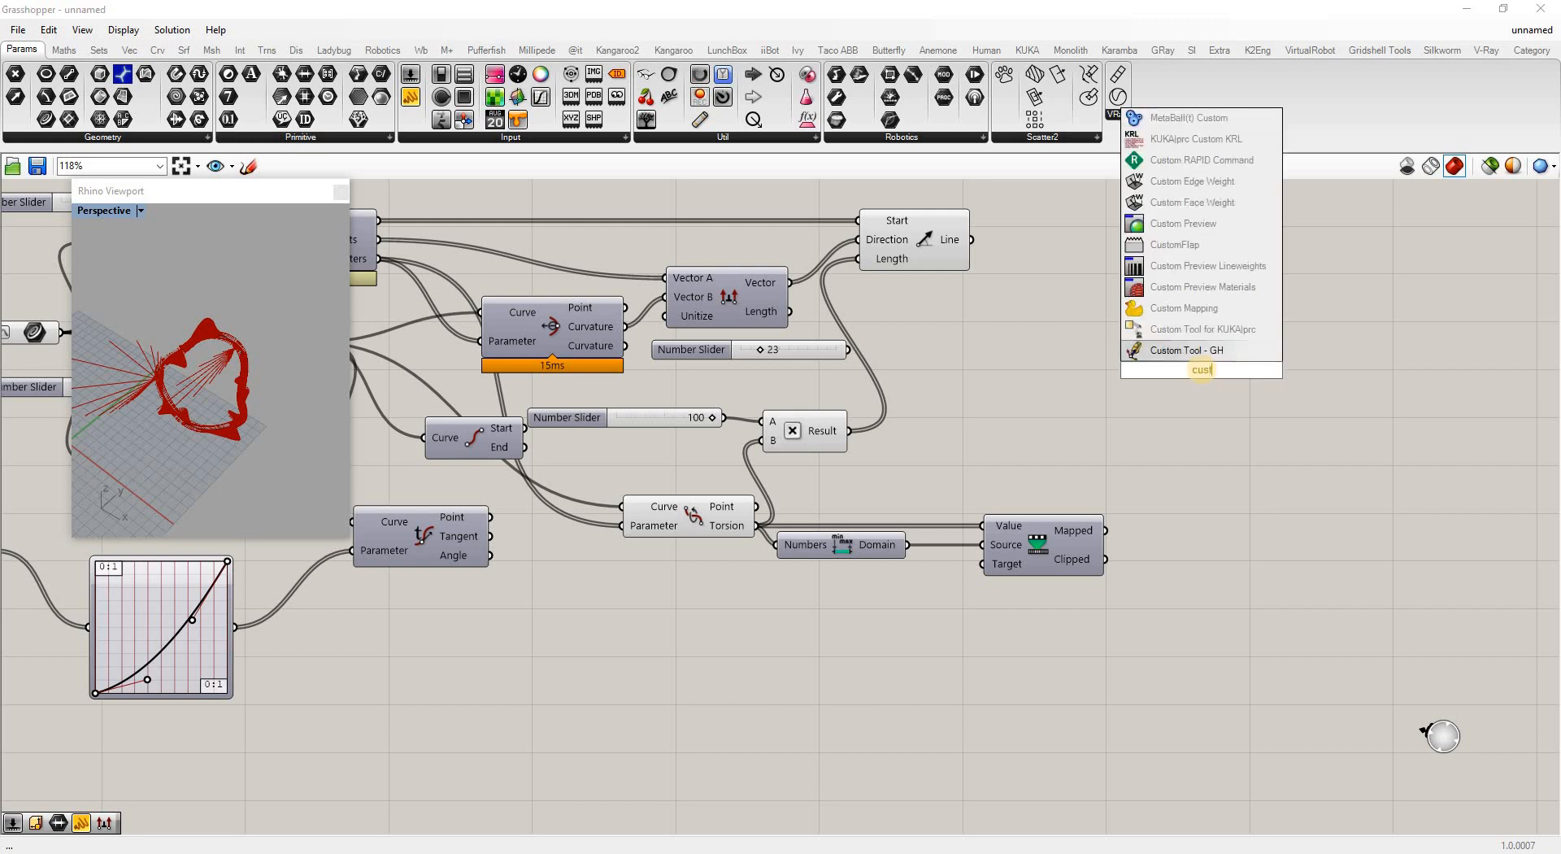
{"action": "left_click", "coordinate": [1185, 227]}
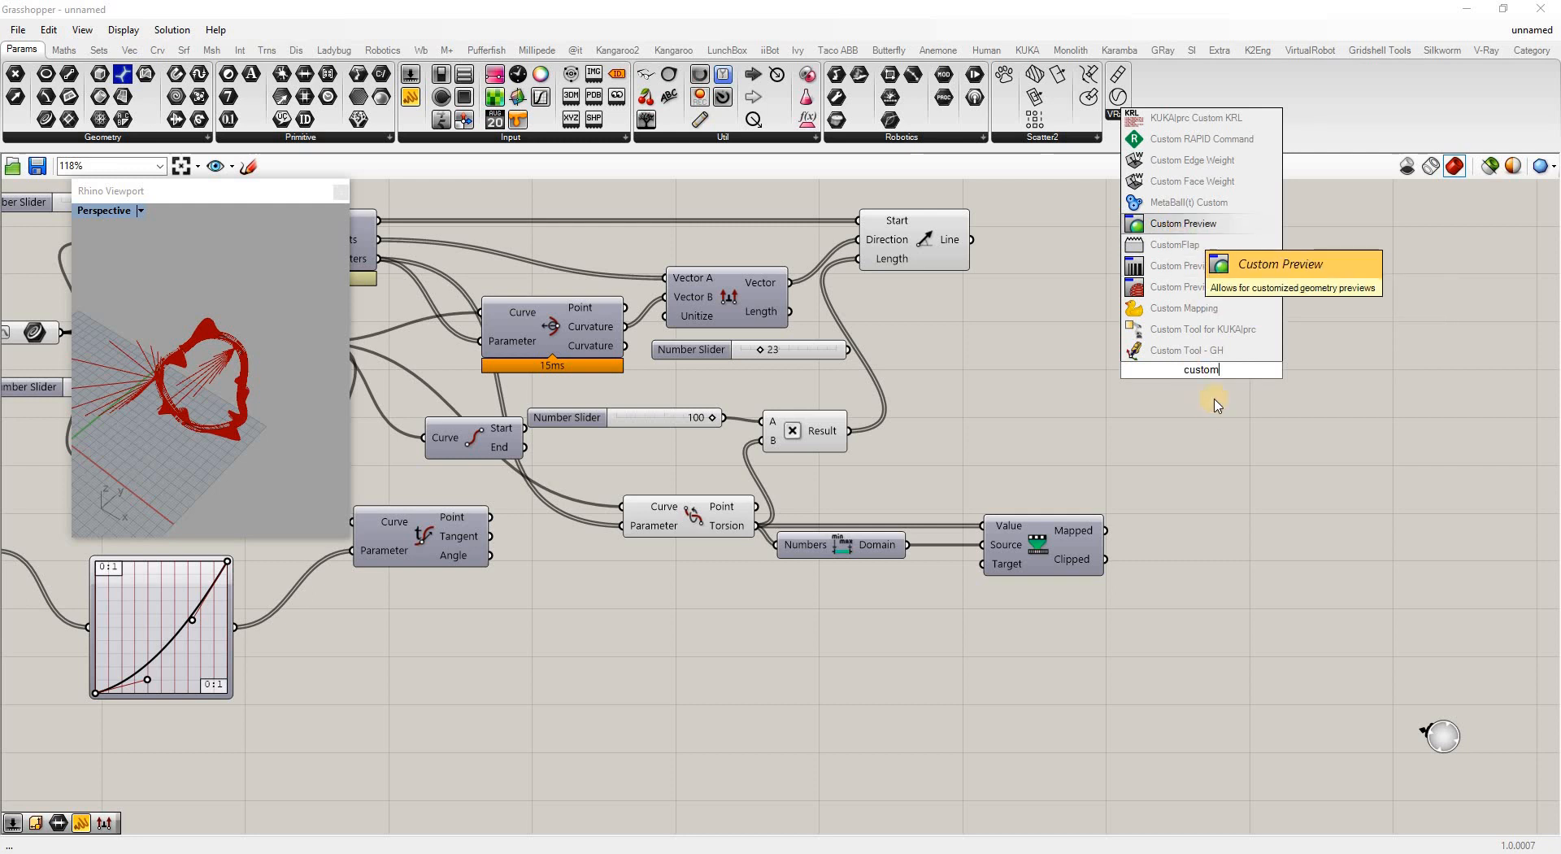
{"action": "left_click_drag", "start_coordinate": [1204, 369], "coordinate": [1307, 374]}
{"action": "left_click_drag", "start_coordinate": [1160, 333], "coordinate": [1449, 263]}
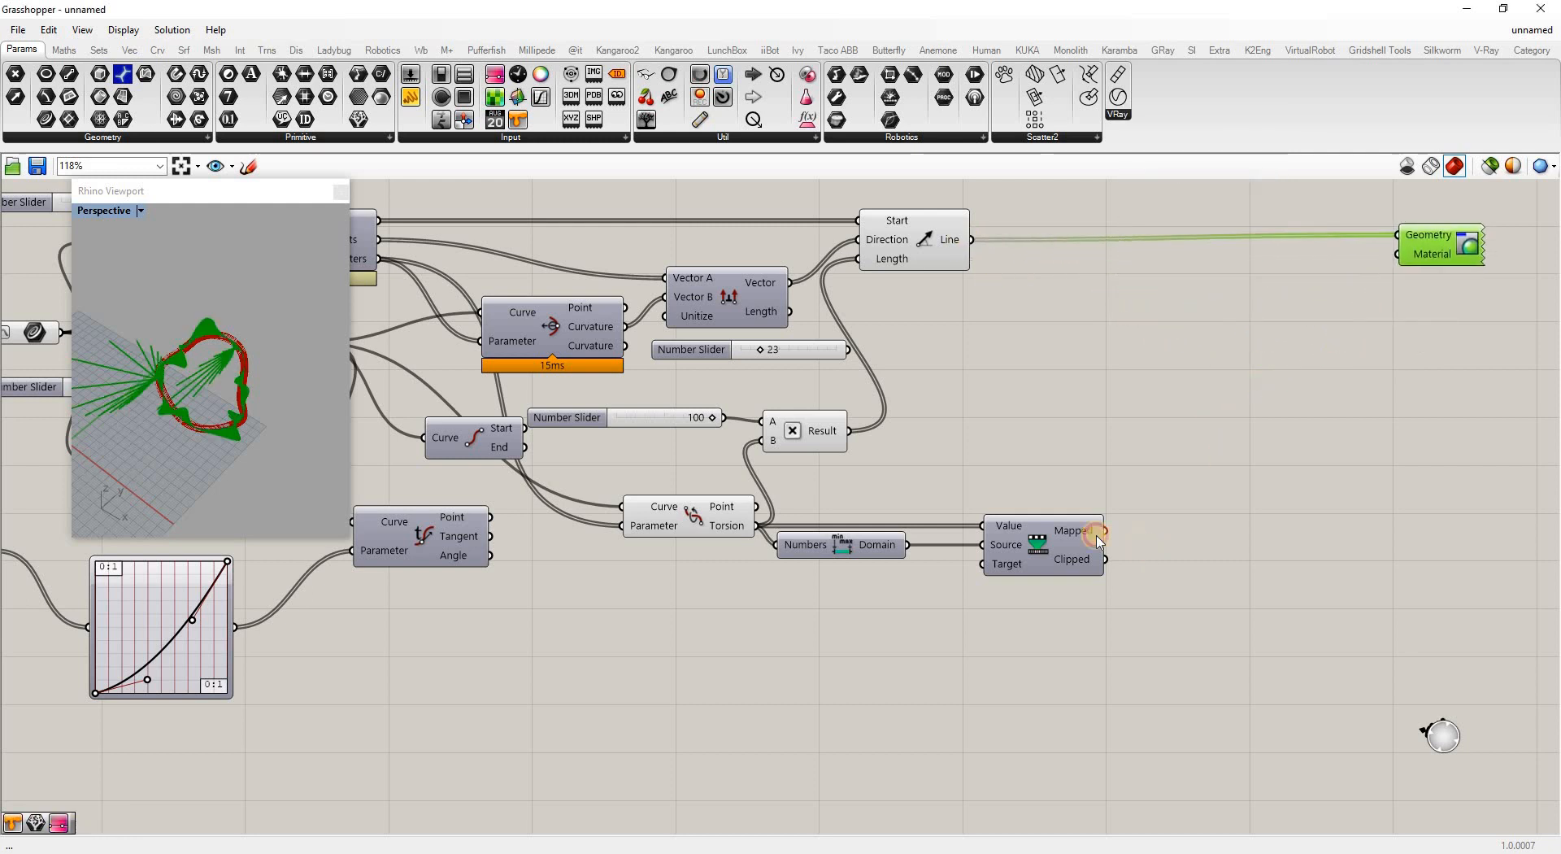
{"action": "left_click", "coordinate": [1147, 453]}
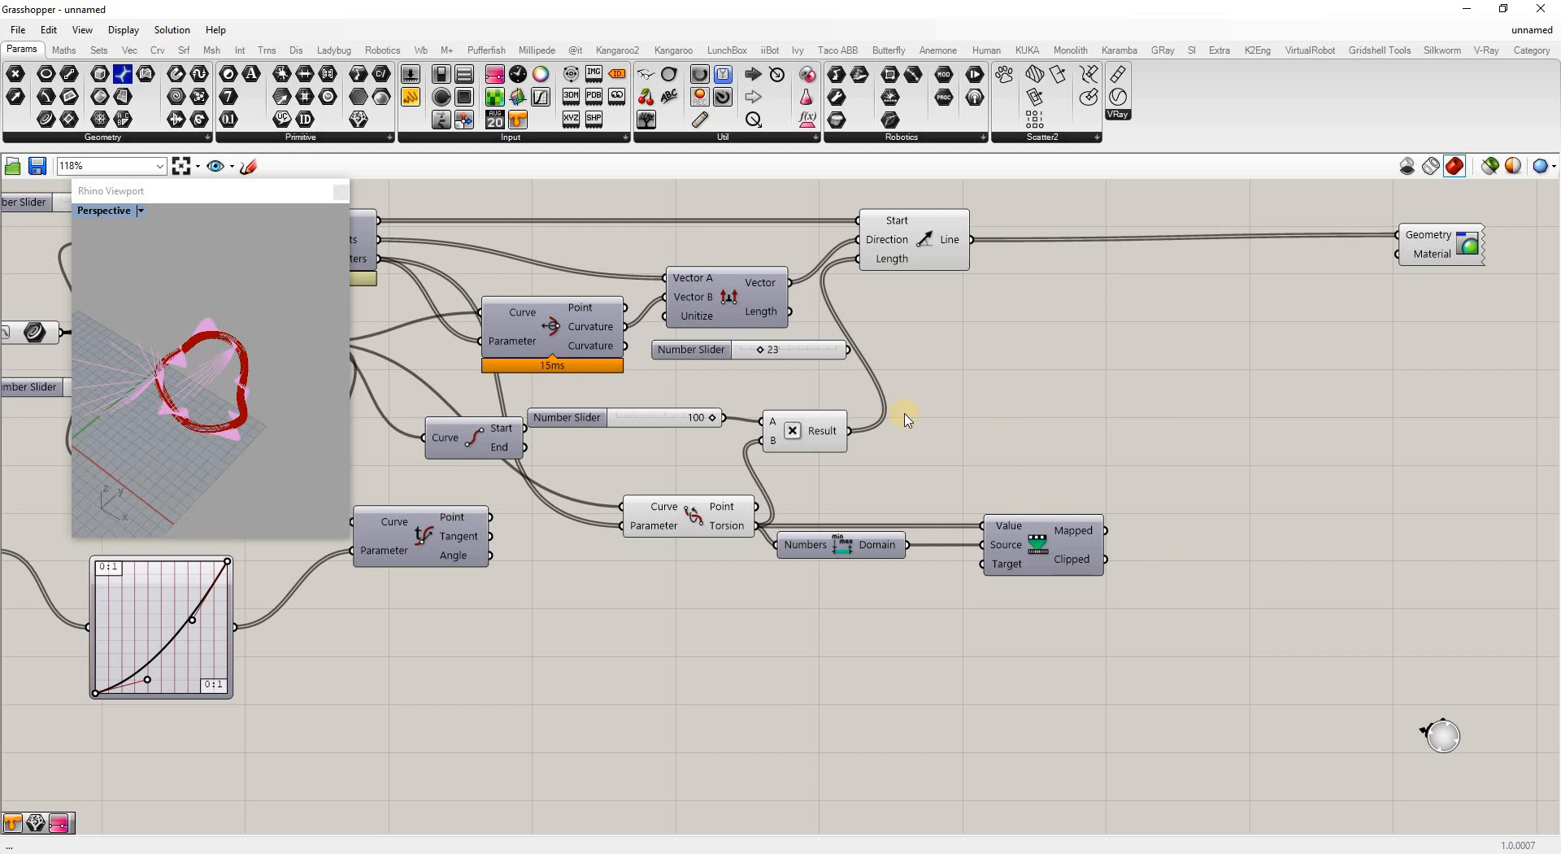
Turn Preview Off for all components except the Custom Preview
{"action": "scroll", "coordinate": [905, 414], "scroll_direction": "down", "scroll_amount": 3}
{"action": "left_click_drag", "start_coordinate": [400, 250], "coordinate": [1158, 685]}
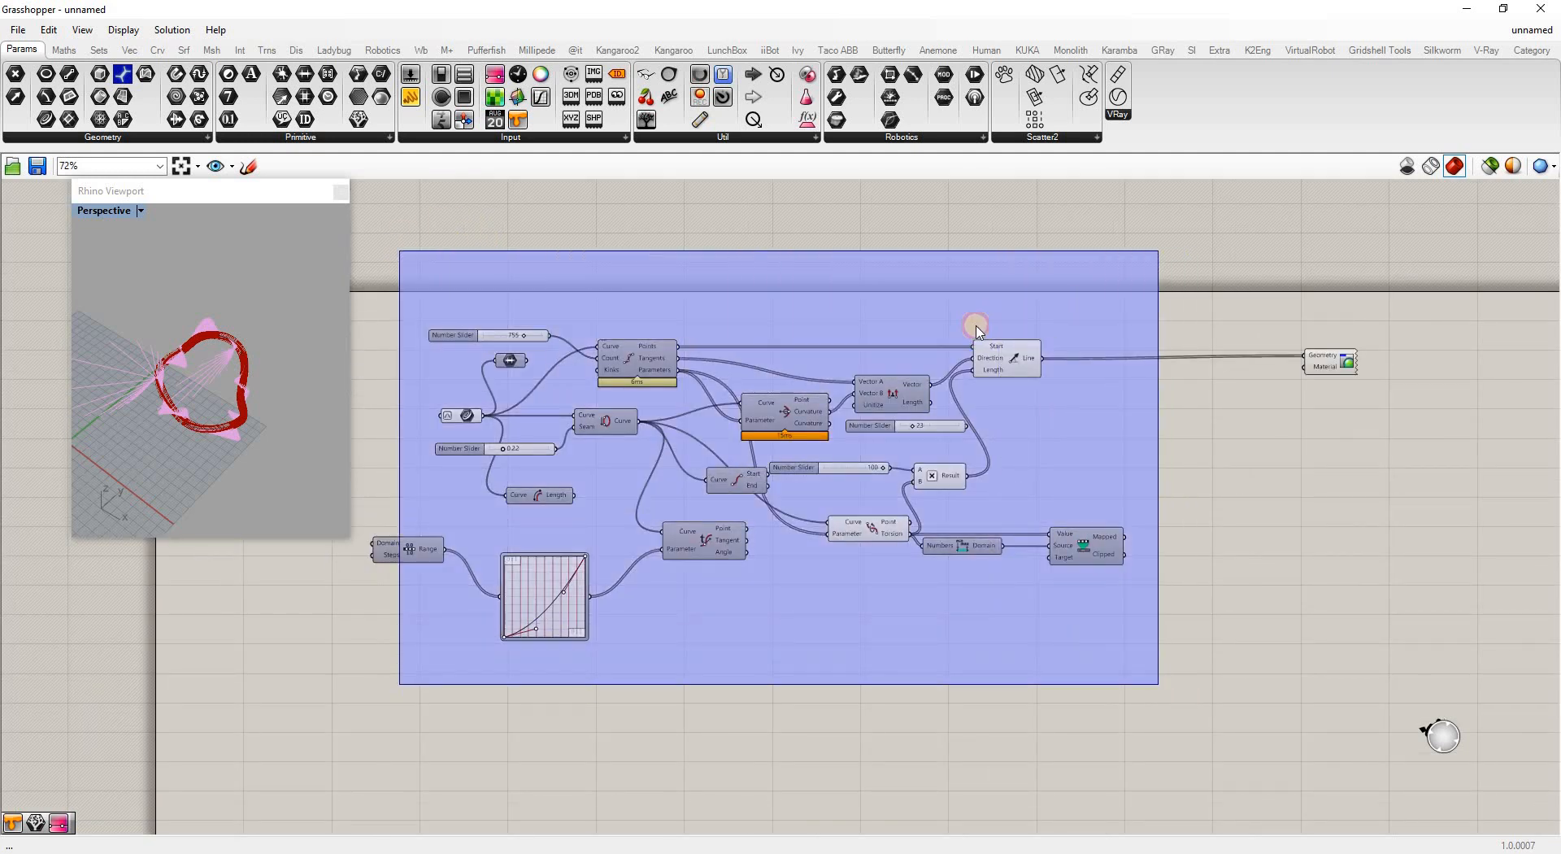
{"action": "right_click_drag", "start_coordinate": [1020, 291], "coordinate": [1072, 317]}
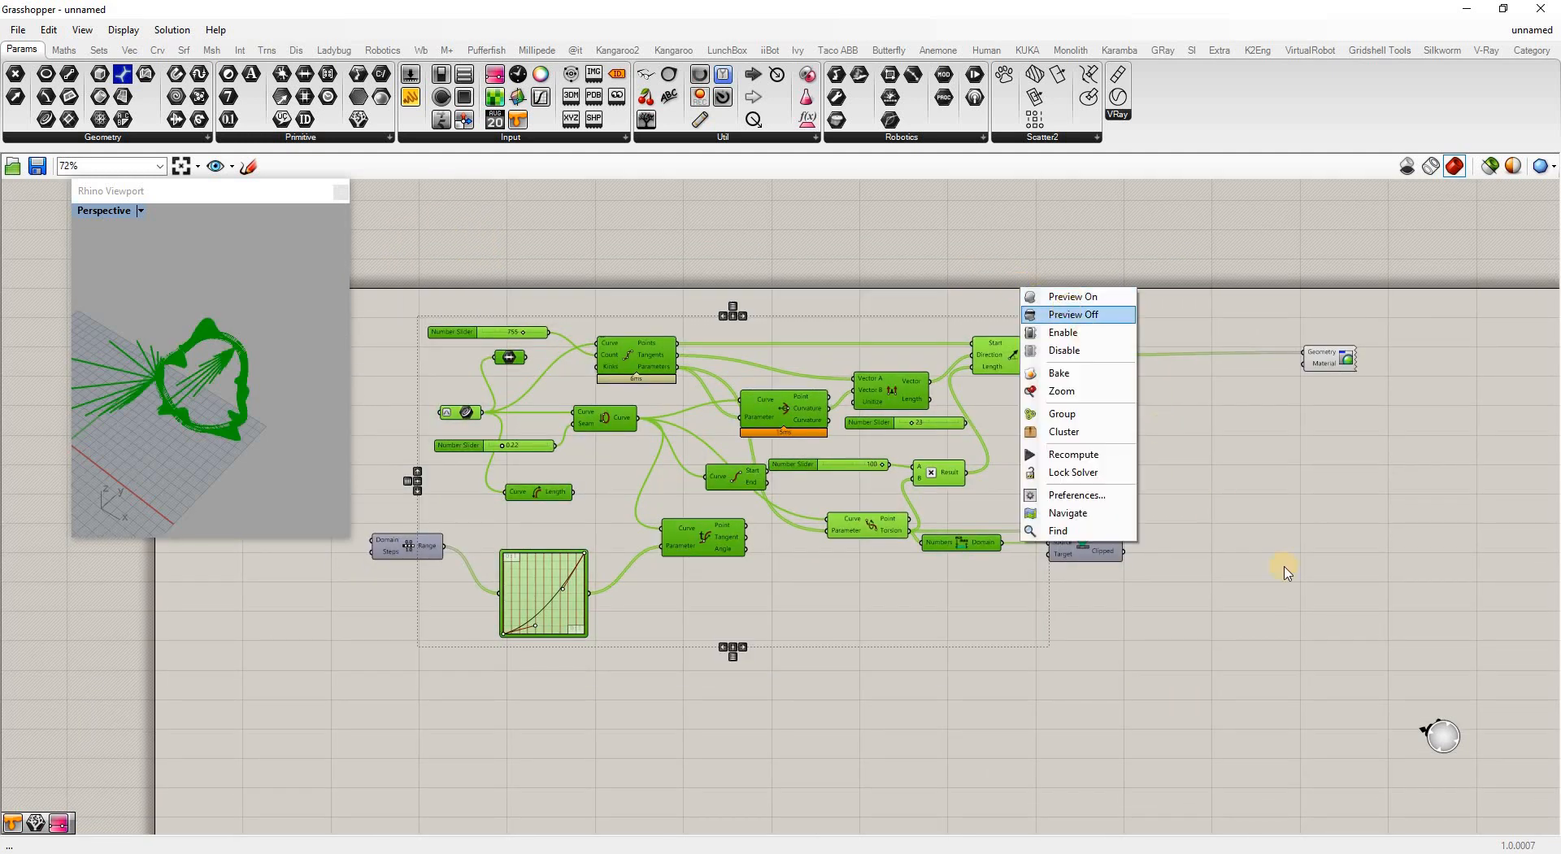
{"action": "left_click", "coordinate": [1286, 569]}
{"action": "scroll", "coordinate": [1188, 457], "scroll_direction": "up", "scroll_amount": 1}
{"action": "scroll", "coordinate": [1157, 463], "scroll_direction": "up", "scroll_amount": 1}
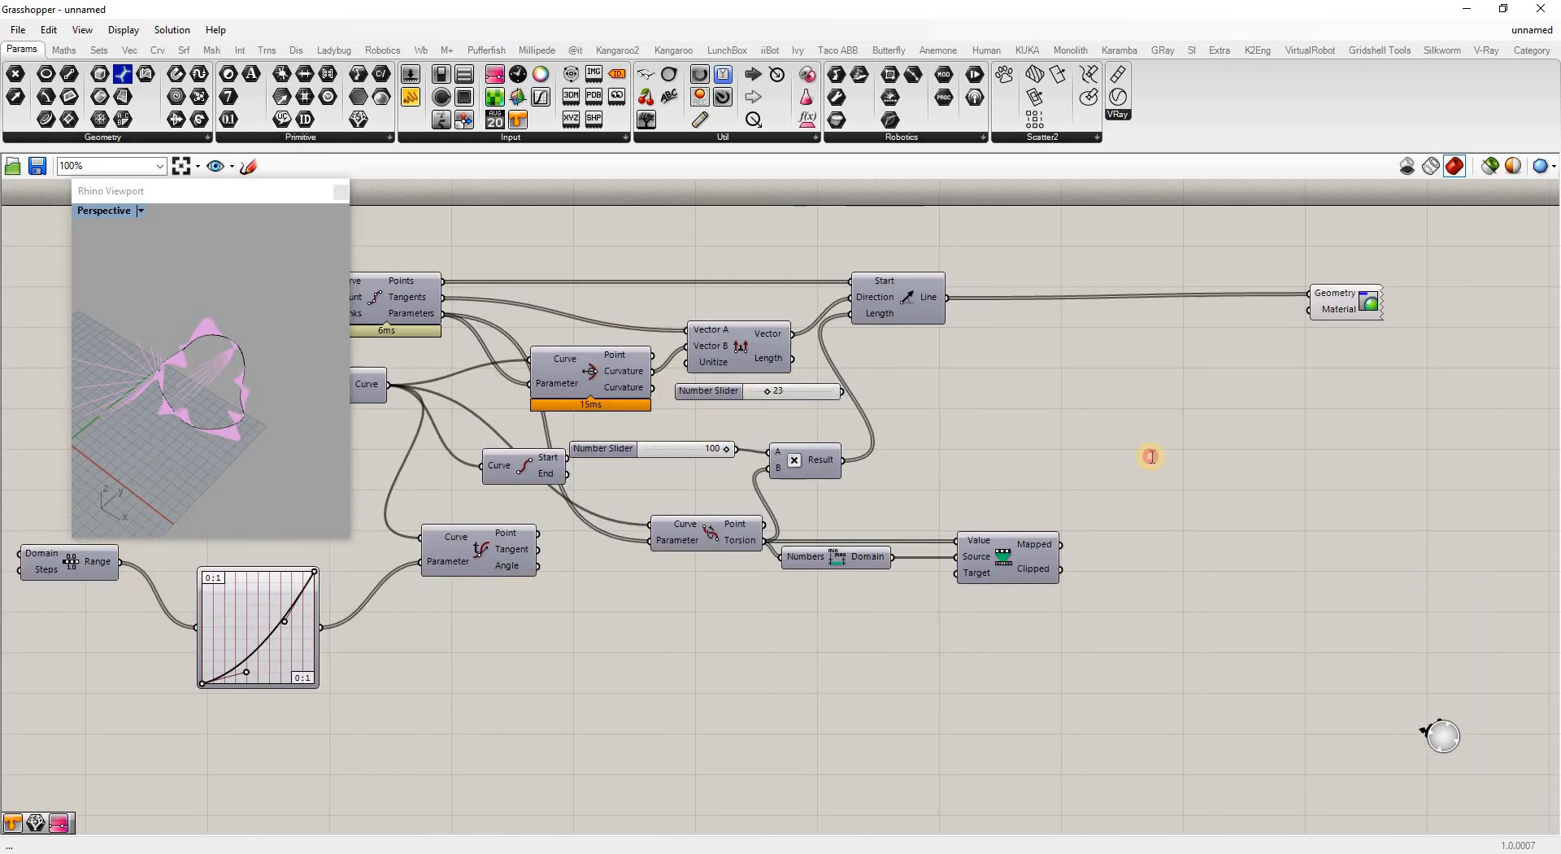
Add a Colour HSL fed by the remapped torsion values and use it as the Custom Preview material
{"action": "double_click", "coordinate": [1153, 459]}
{"action": "type", "text": "h"}
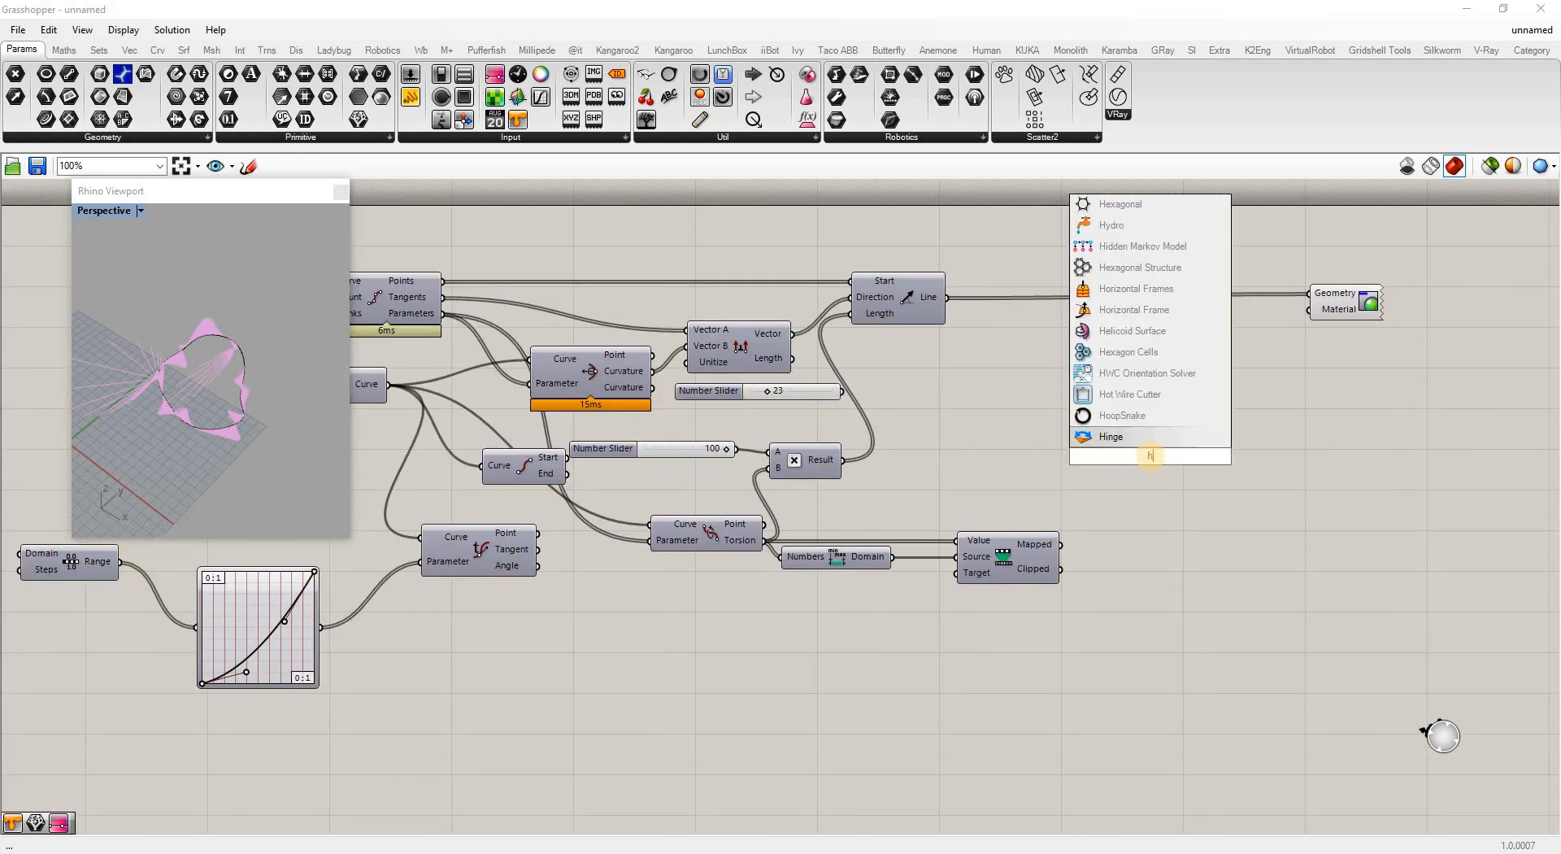
{"action": "type", "text": "sl"}
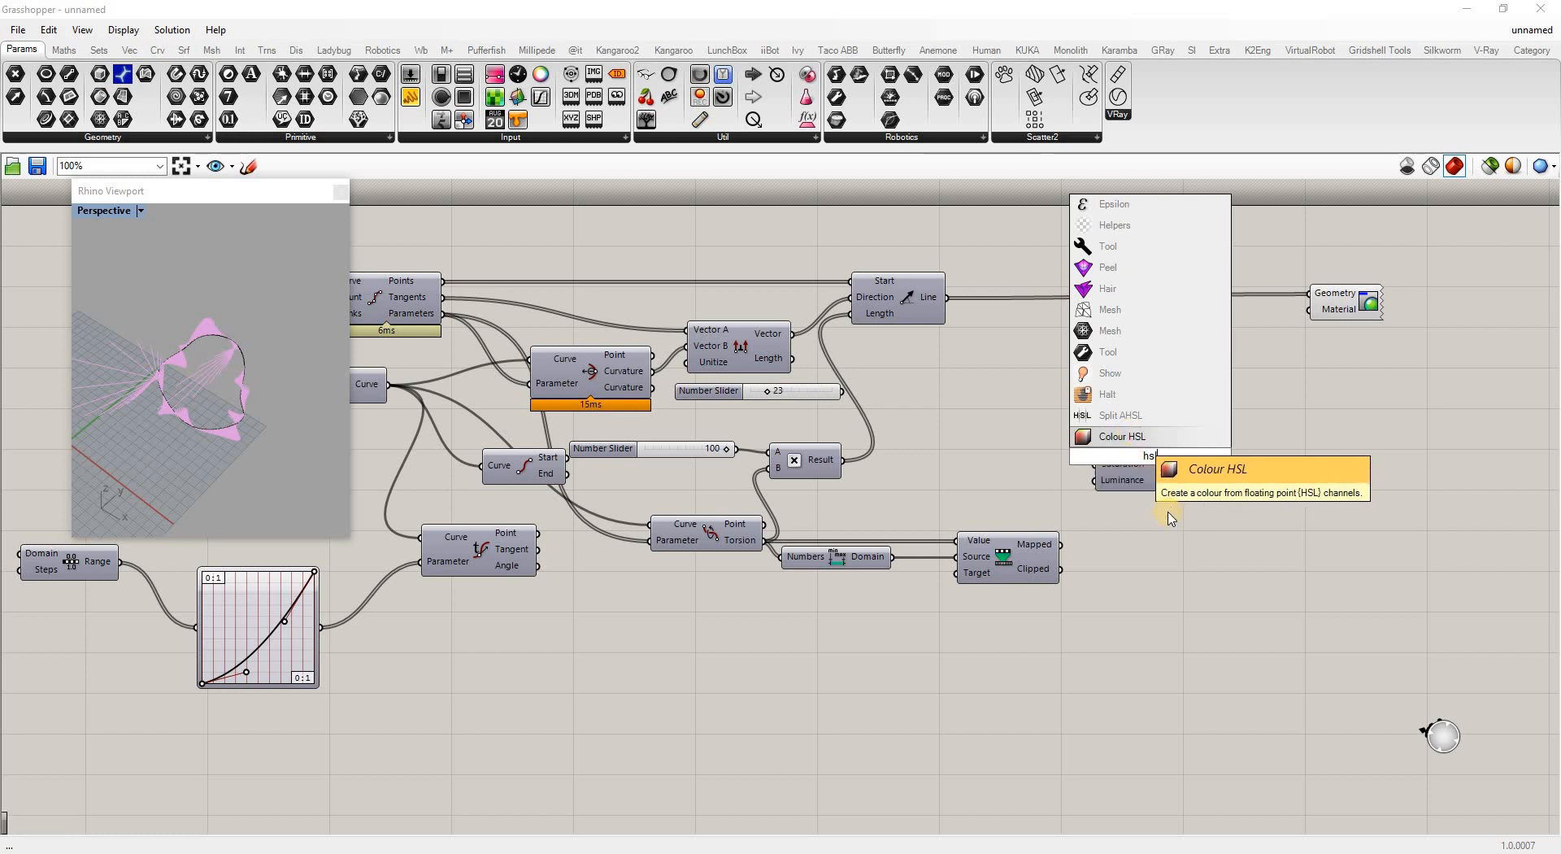
{"action": "left_click", "coordinate": [1134, 436]}
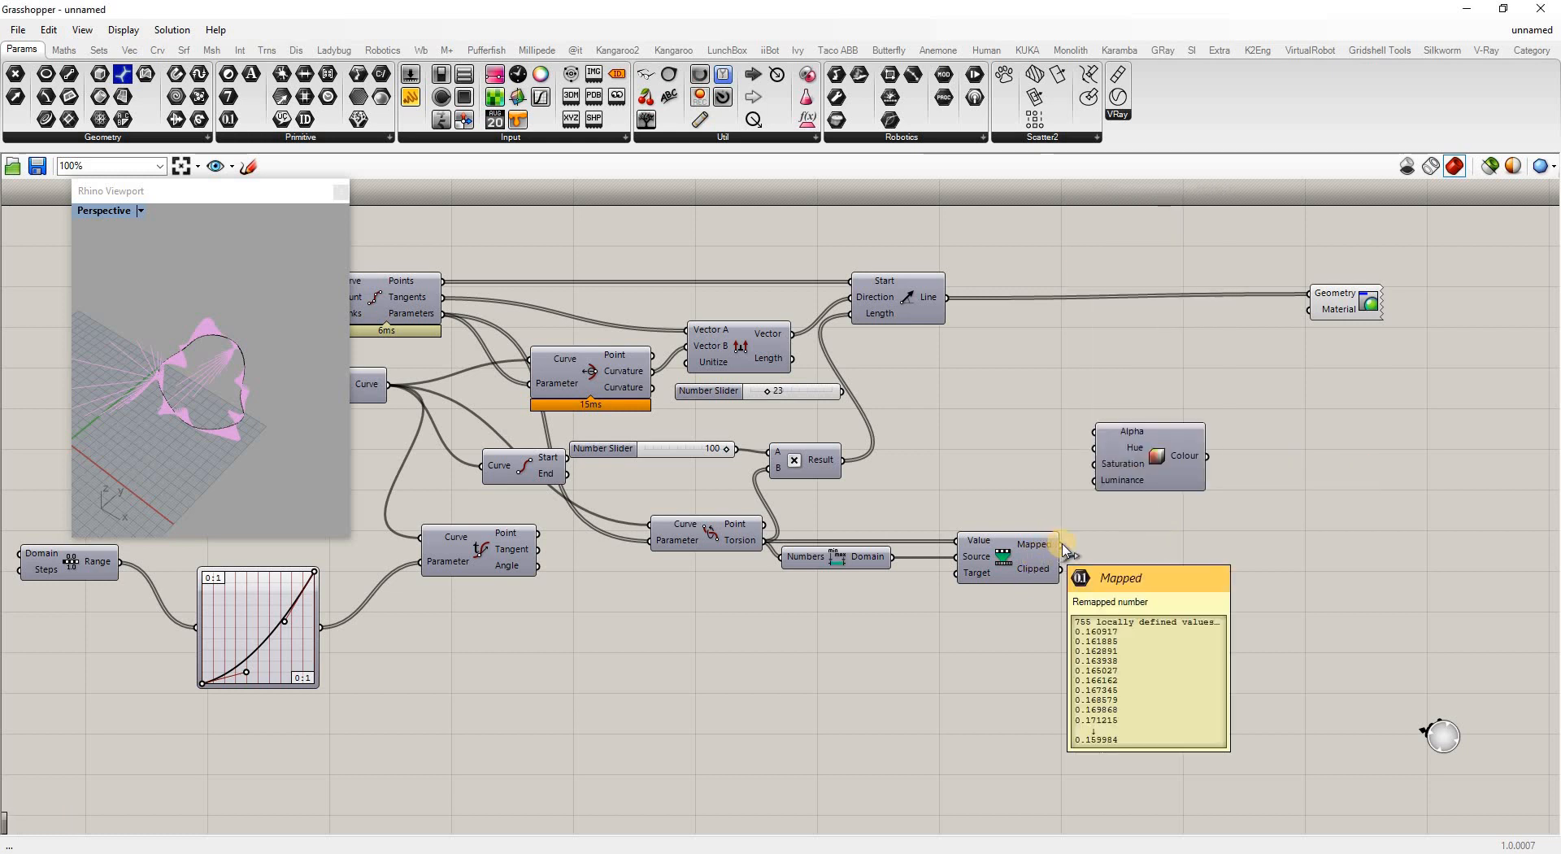
{"action": "left_click_drag", "start_coordinate": [1059, 545], "coordinate": [1095, 448]}
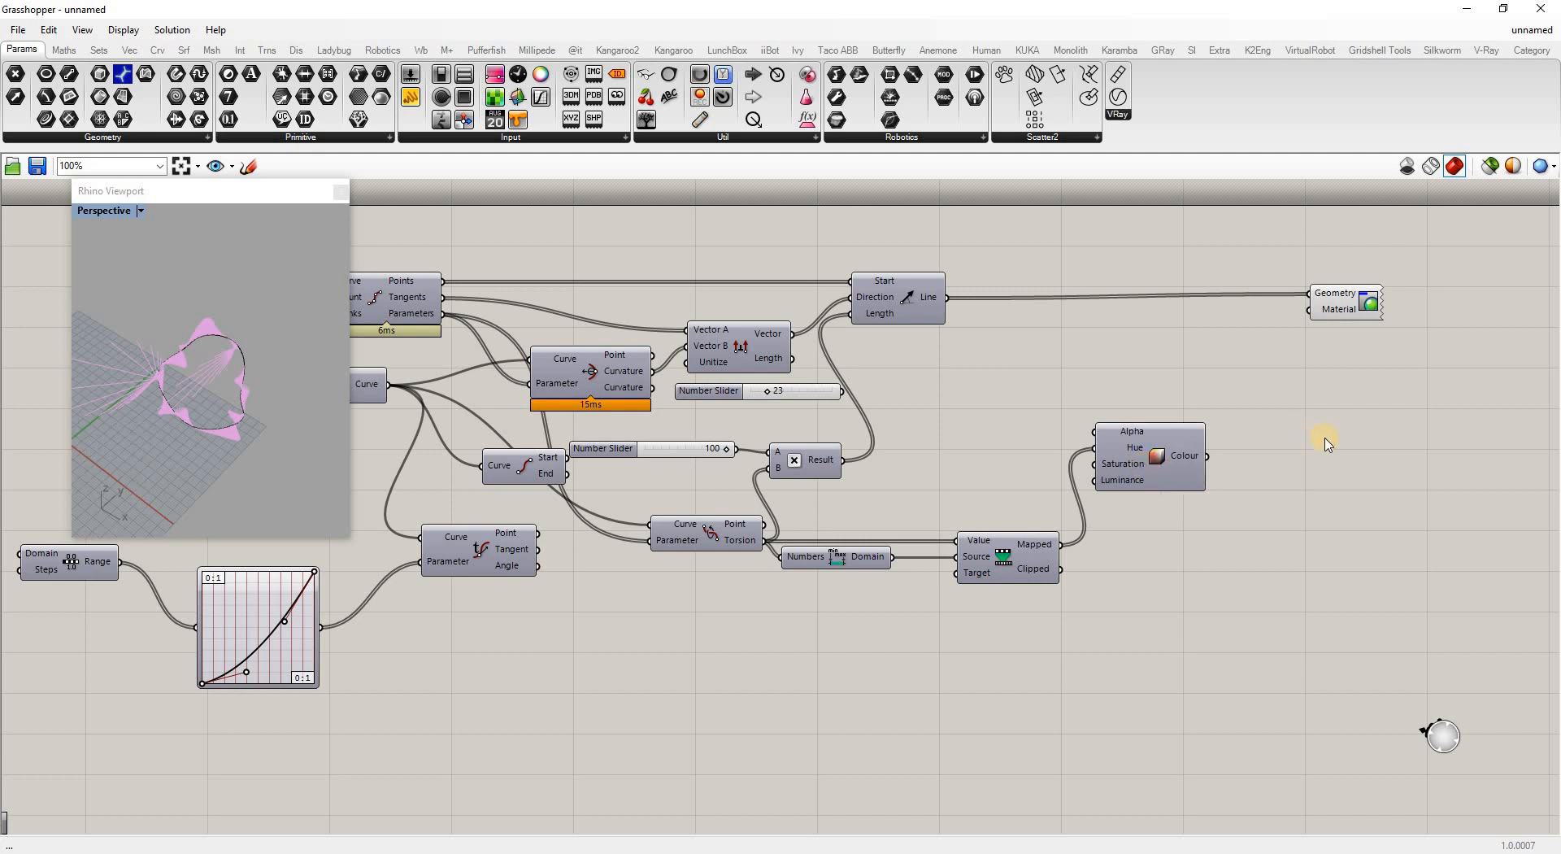
{"action": "left_click_drag", "start_coordinate": [1205, 456], "coordinate": [1309, 309]}
{"action": "right_click_drag", "start_coordinate": [155, 372], "coordinate": [283, 386]}
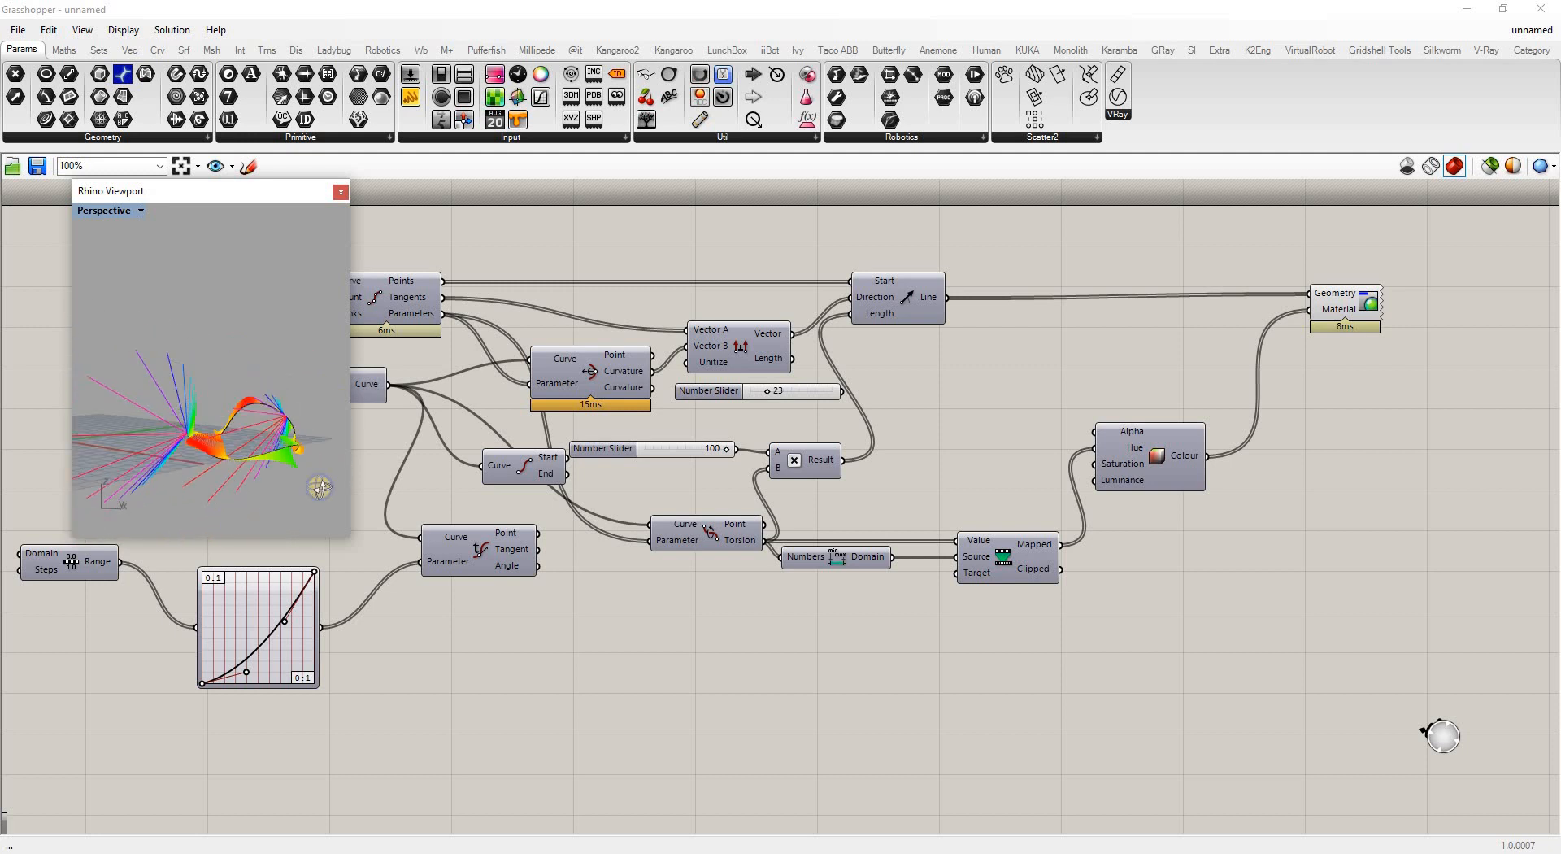
Raise the division count slider from 755 to 1100
{"action": "scroll", "coordinate": [1180, 582], "scroll_direction": "down", "scroll_amount": 3}
{"action": "scroll", "coordinate": [543, 408], "scroll_direction": "up", "scroll_amount": 3}
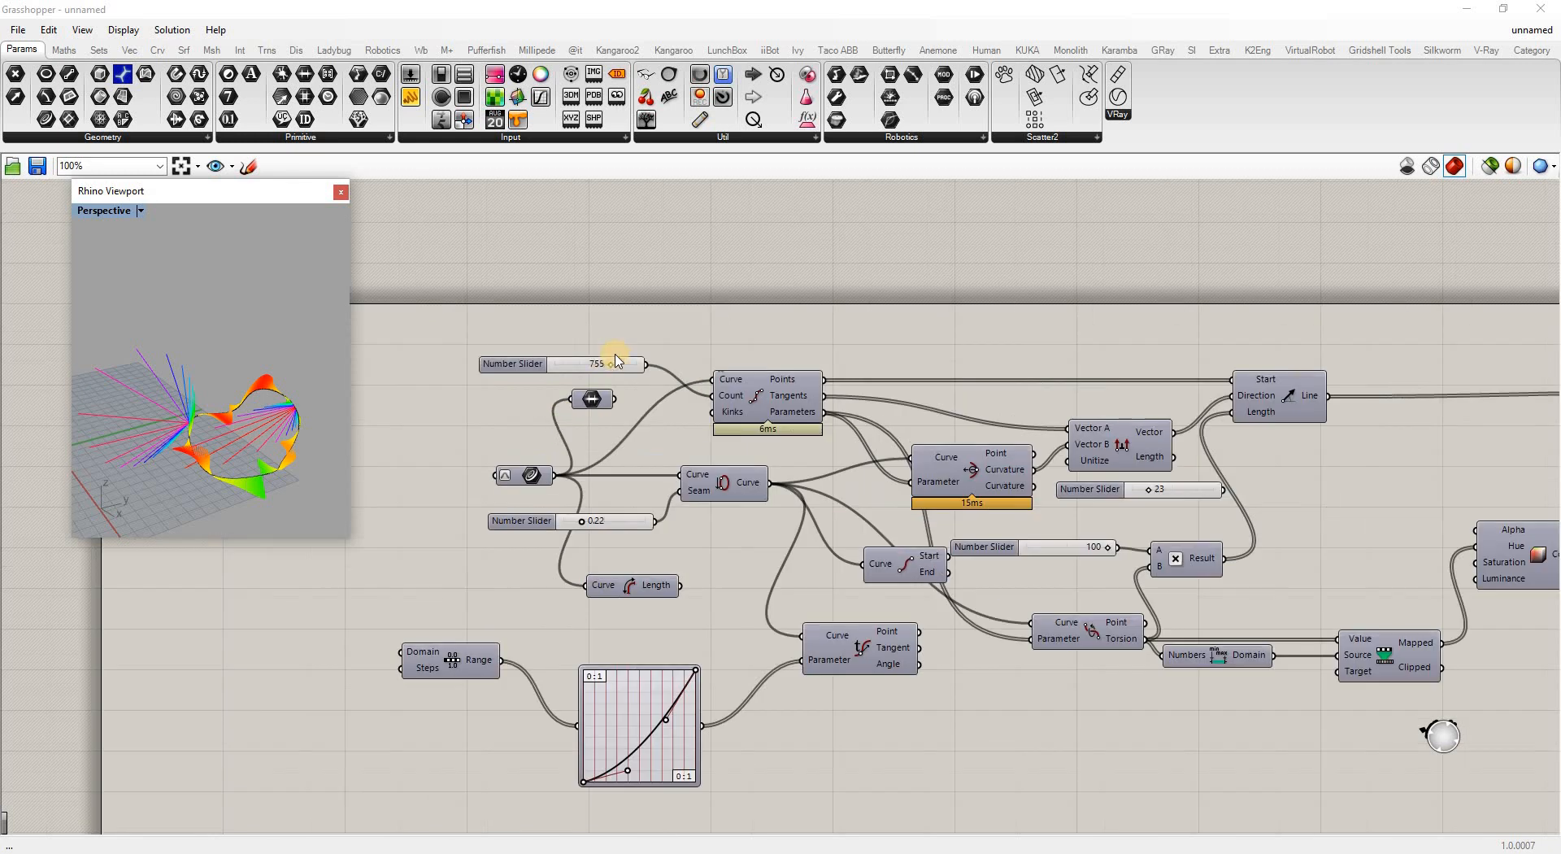
{"action": "scroll", "coordinate": [613, 363], "scroll_direction": "up", "scroll_amount": 4}
{"action": "mouse_move", "coordinate": [611, 364]}
{"action": "left_mouse_down"}
{"action": "mouse_move", "coordinate": [683, 356]}
{"action": "mouse_move", "coordinate": [603, 370]}
{"action": "left_mouse_up"}
Orbit and zoom the Rhino view to inspect the dense rainbow-coloured lines around the curve
{"action": "right_click_drag", "start_coordinate": [290, 450], "coordinate": [88, 346]}
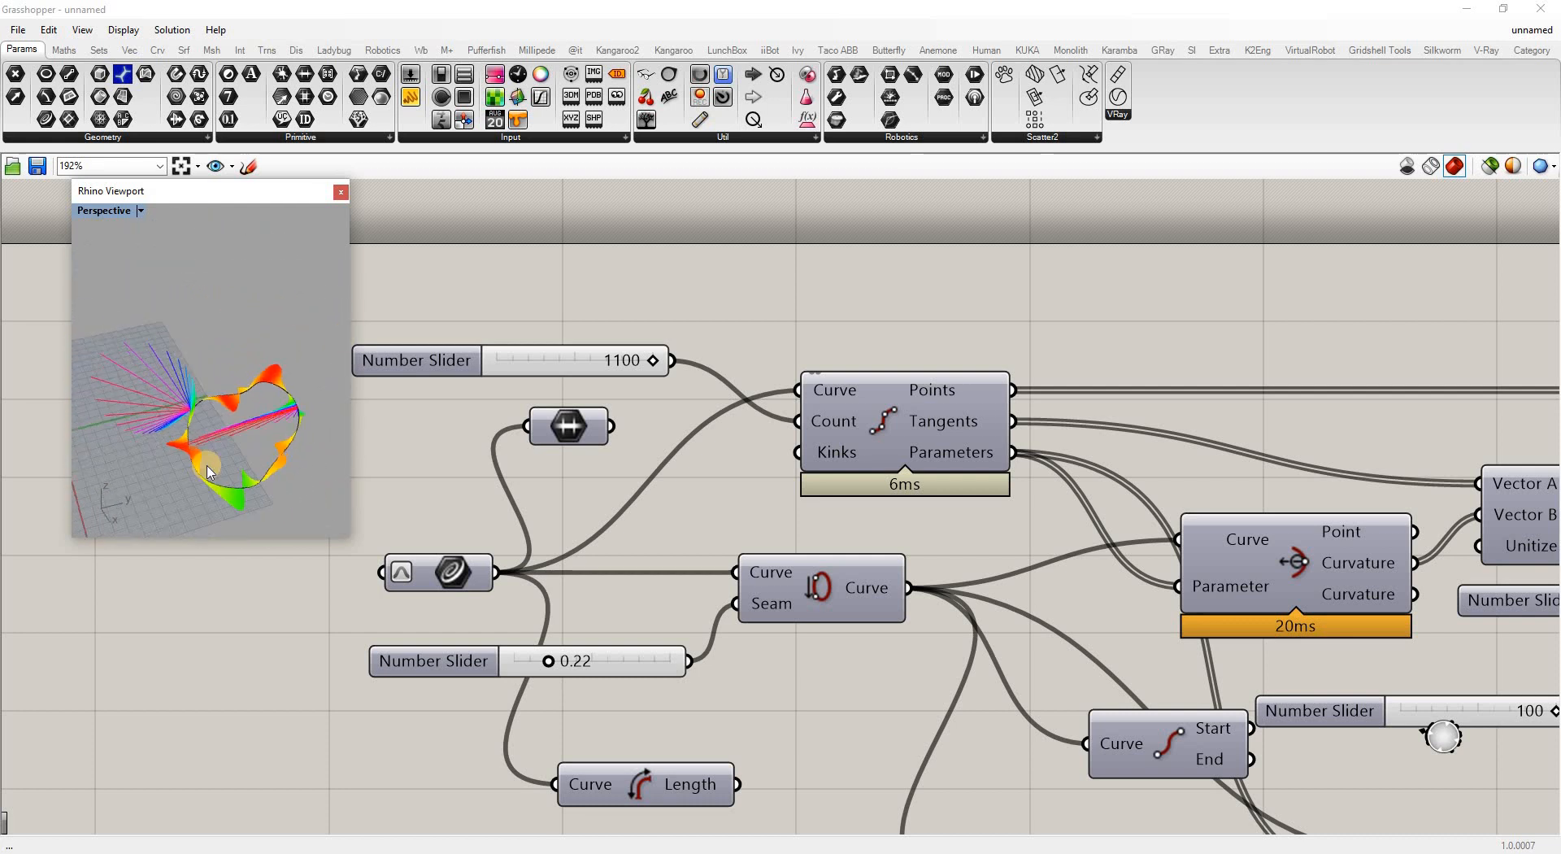
{"action": "right_click_drag", "start_coordinate": [210, 472], "coordinate": [269, 411]}
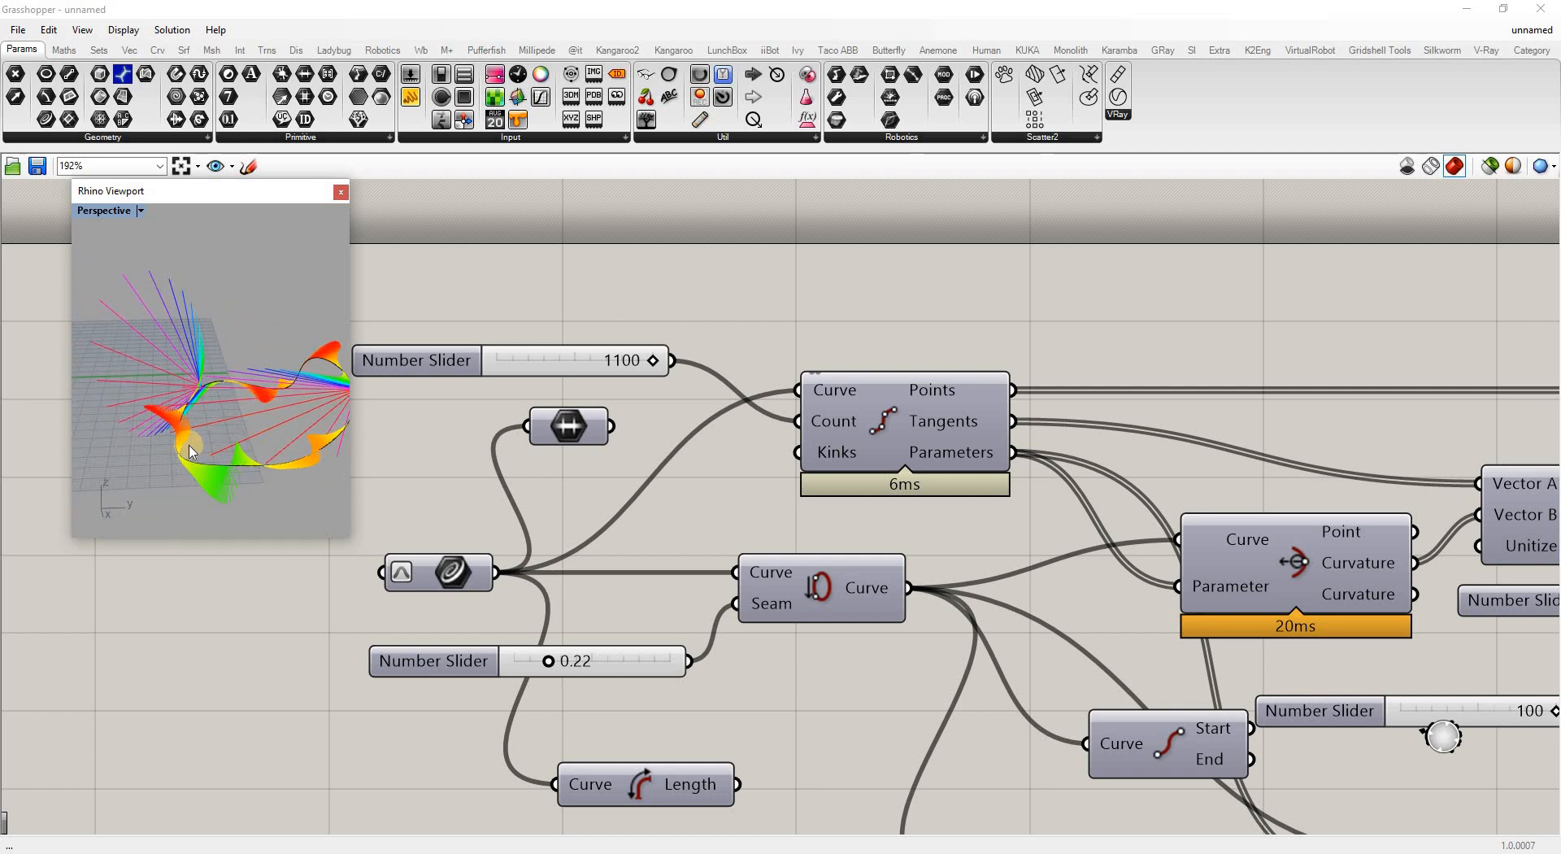
{"action": "scroll", "coordinate": [248, 433], "scroll_direction": "down", "scroll_amount": 6}
{"action": "right_click_drag", "start_coordinate": [230, 526], "coordinate": [335, 407]}
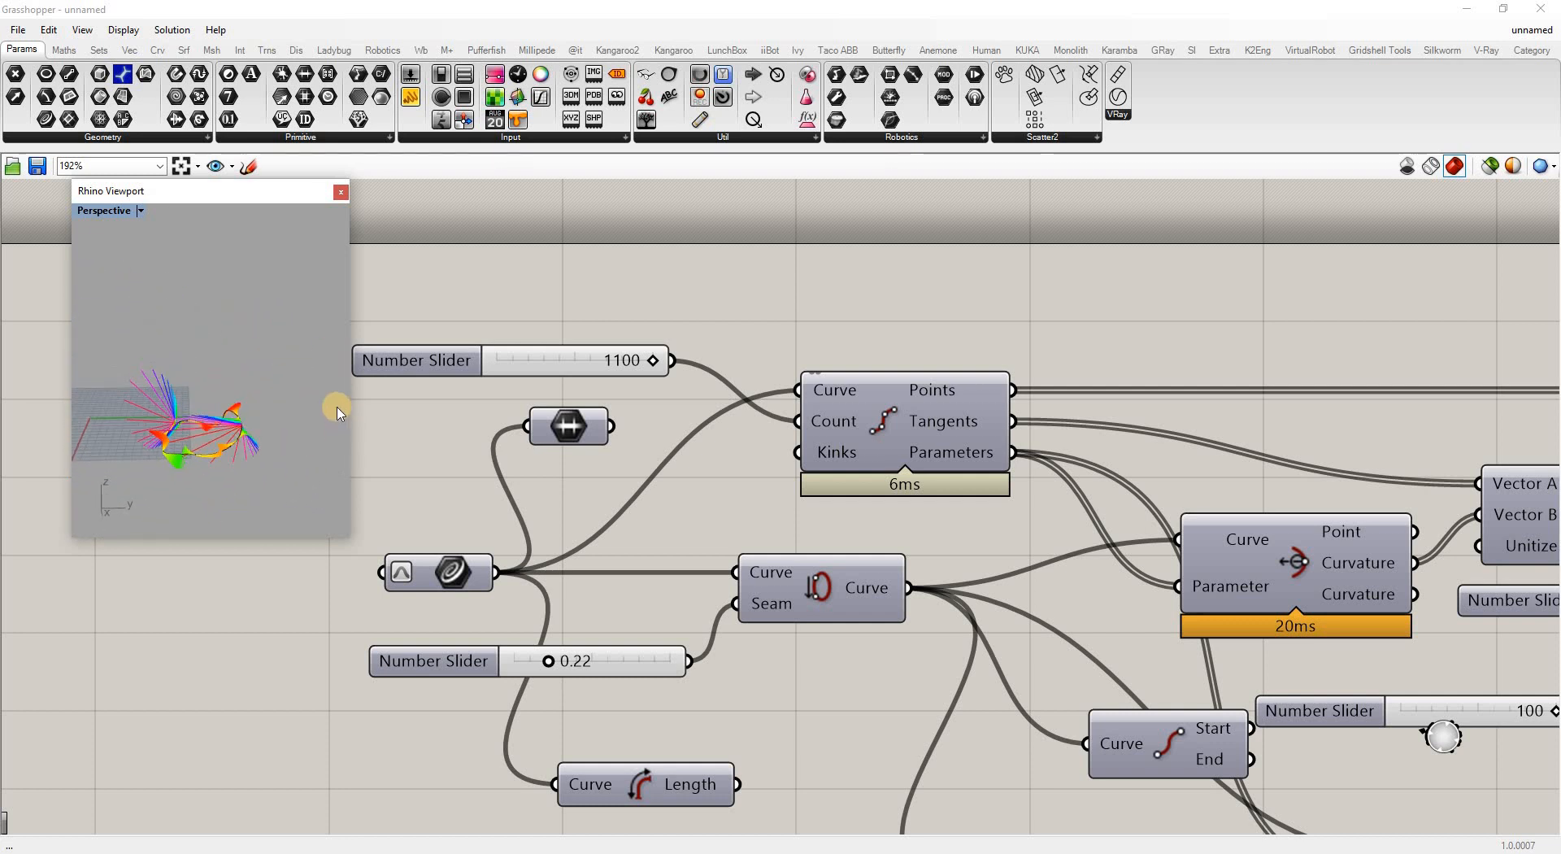
{"action": "scroll", "coordinate": [348, 417], "scroll_direction": "down", "scroll_amount": 5}
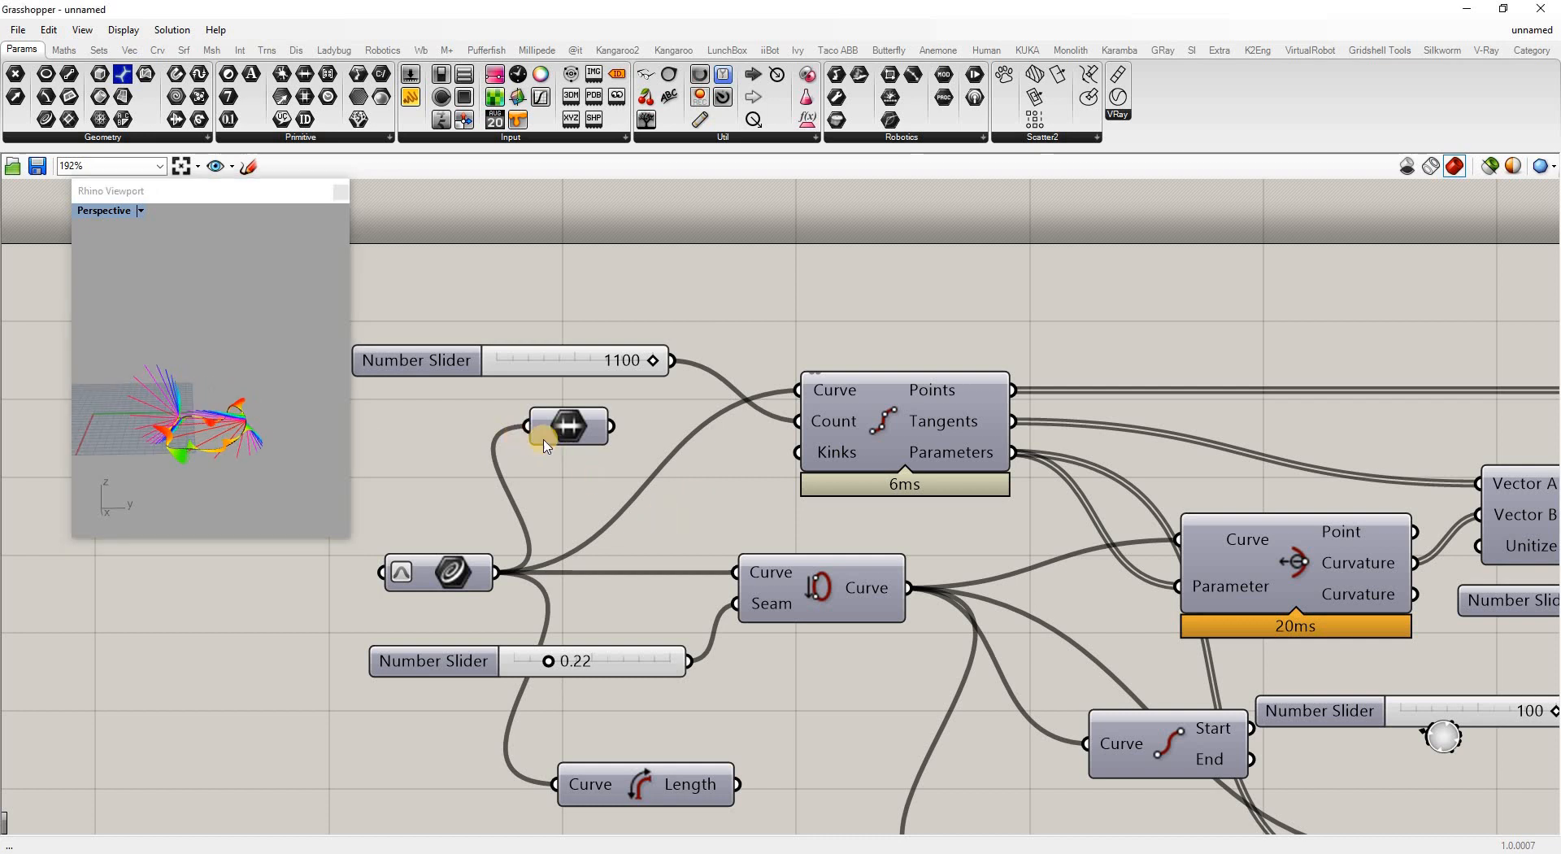
{"action": "scroll", "coordinate": [533, 429], "scroll_direction": "down", "scroll_amount": 3}
{"action": "scroll", "coordinate": [803, 486], "scroll_direction": "up", "scroll_amount": 1}
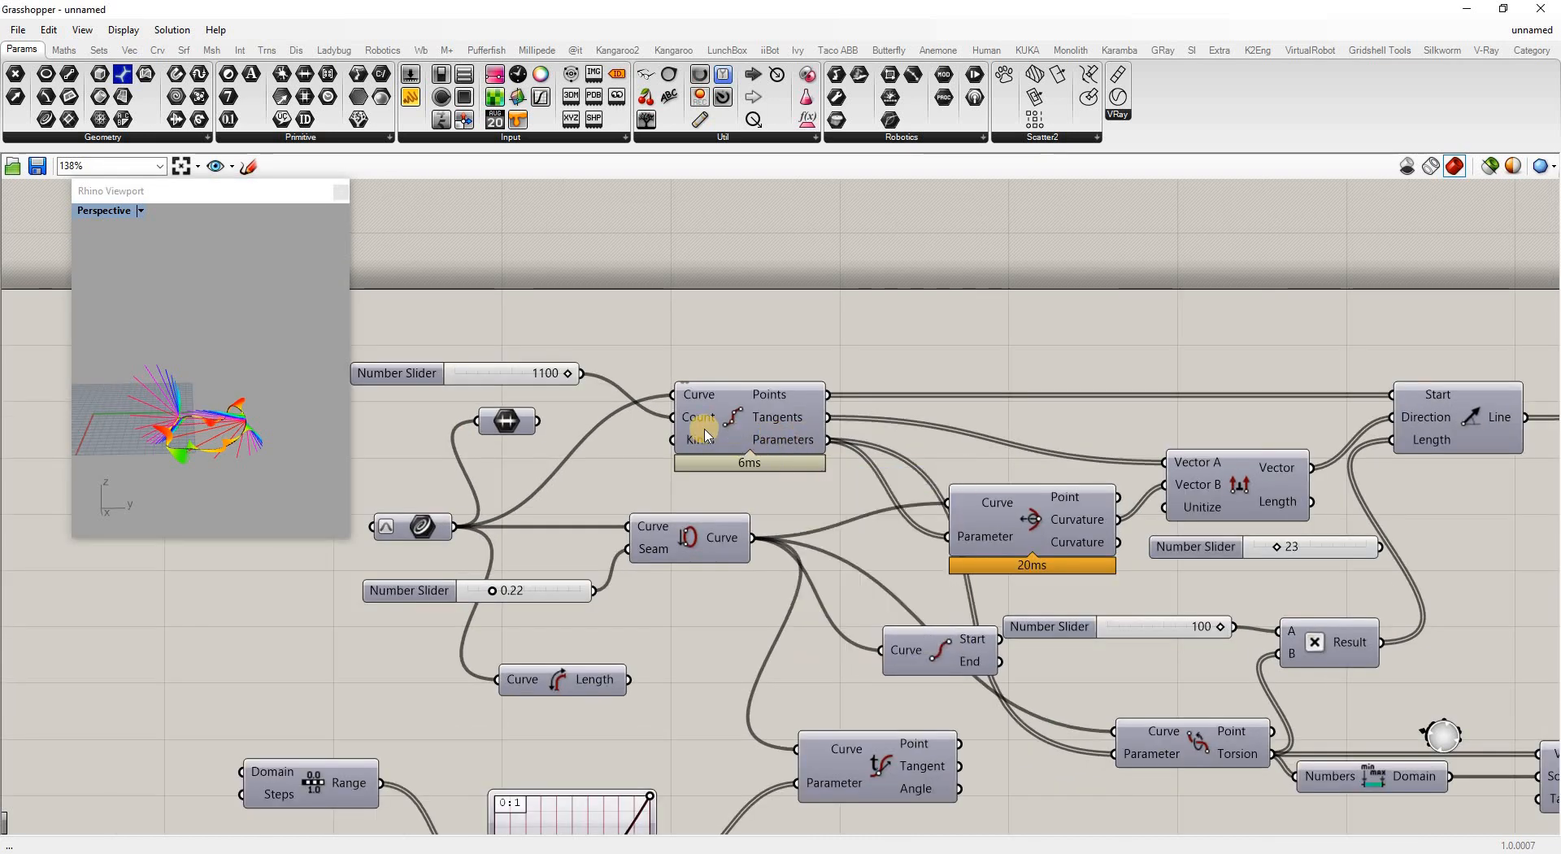
{"action": "scroll", "coordinate": [711, 429], "scroll_direction": "down", "scroll_amount": 2}
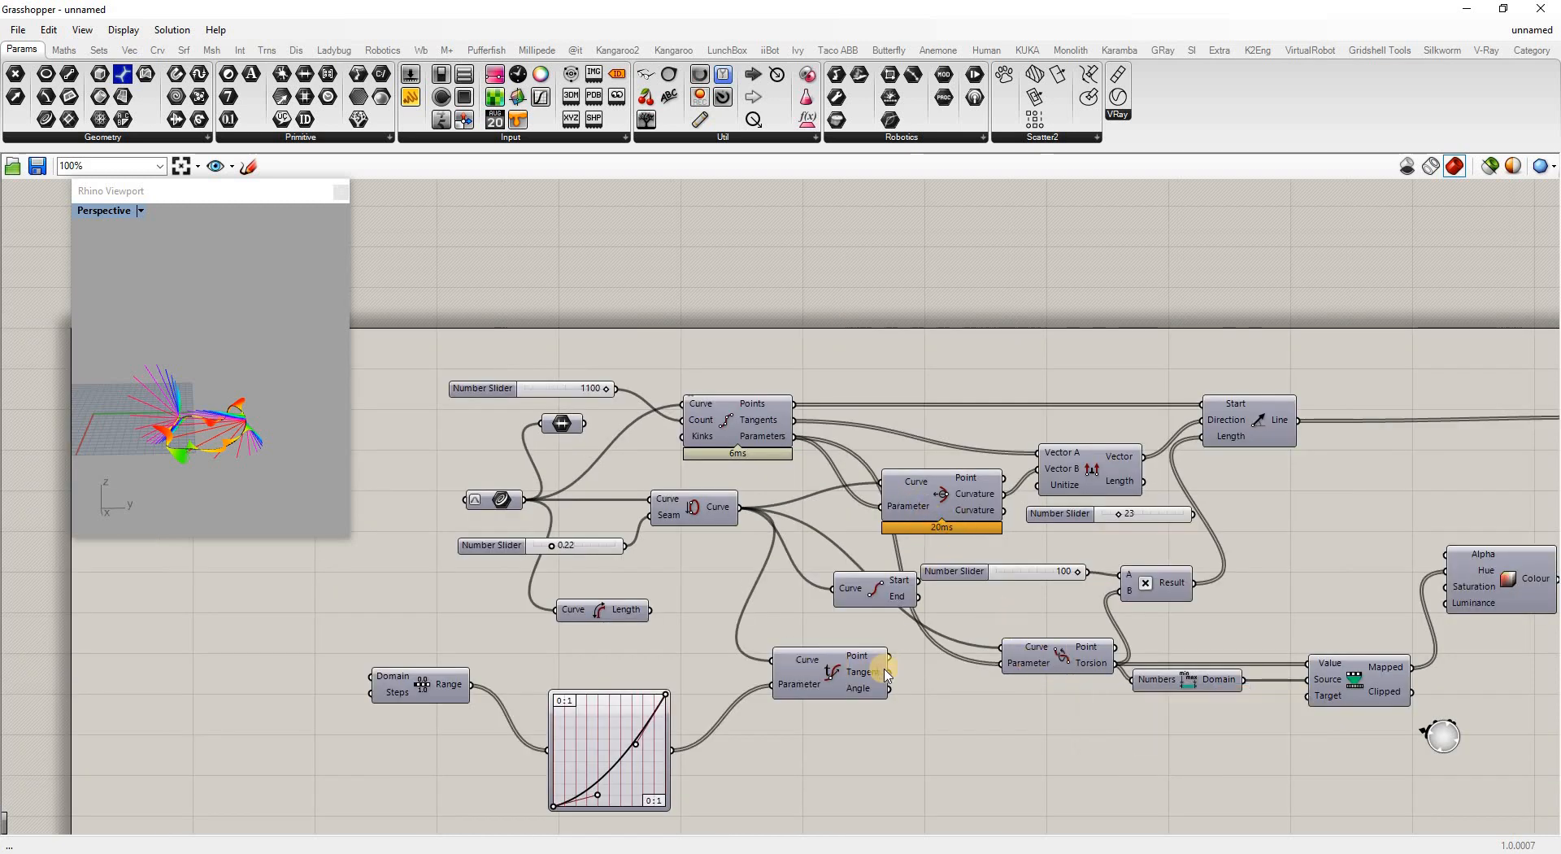
{"action": "scroll", "coordinate": [805, 662], "scroll_direction": "down", "scroll_amount": 1}
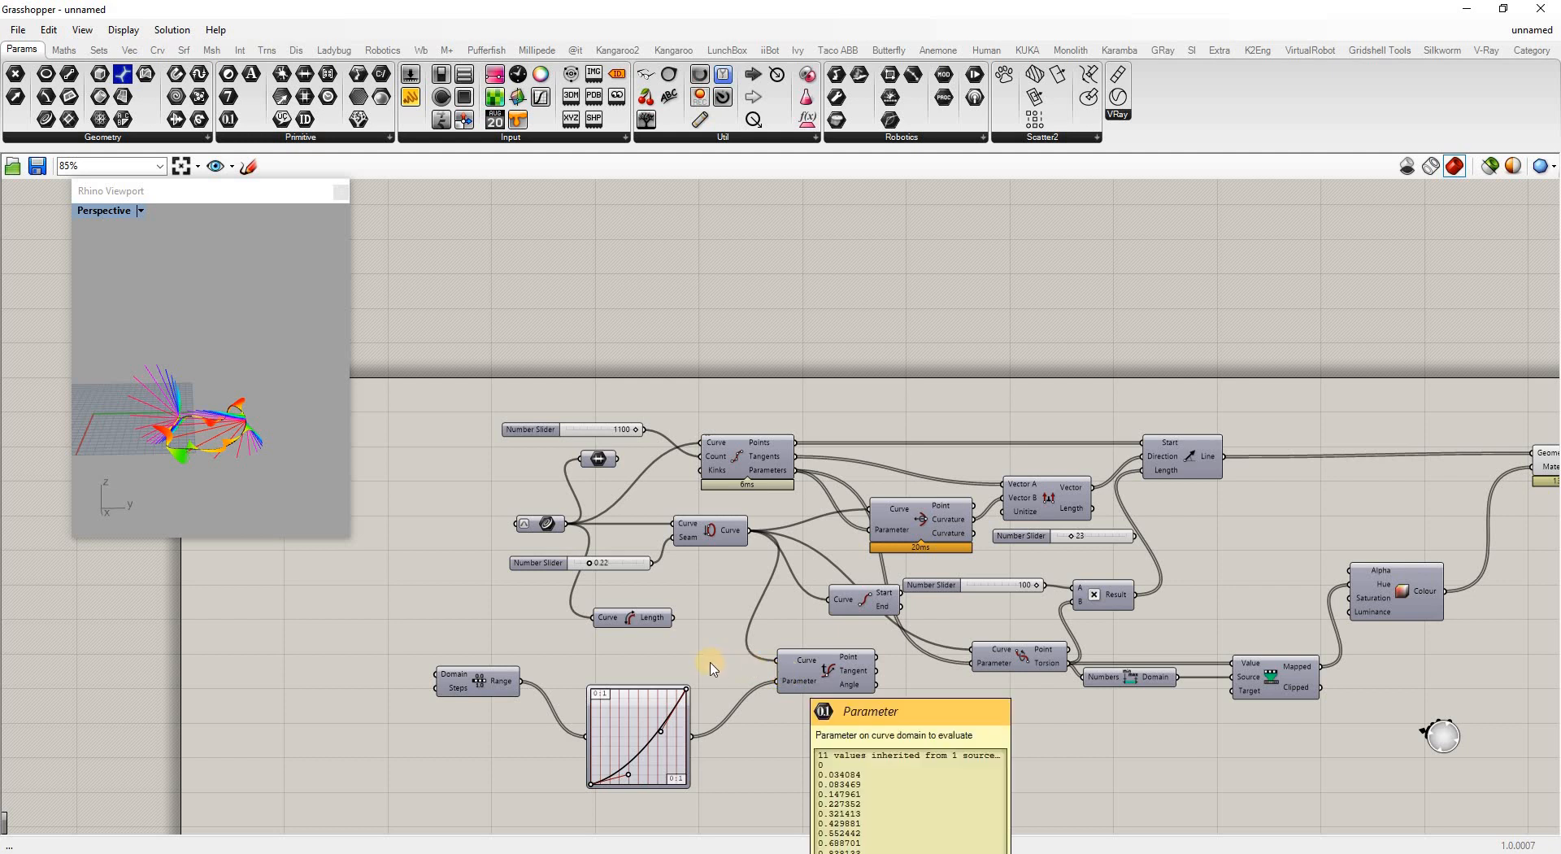
{"action": "scroll", "coordinate": [639, 664], "scroll_direction": "down", "scroll_amount": 2}
{"action": "scroll", "coordinate": [1196, 667], "scroll_direction": "up", "scroll_amount": 3}
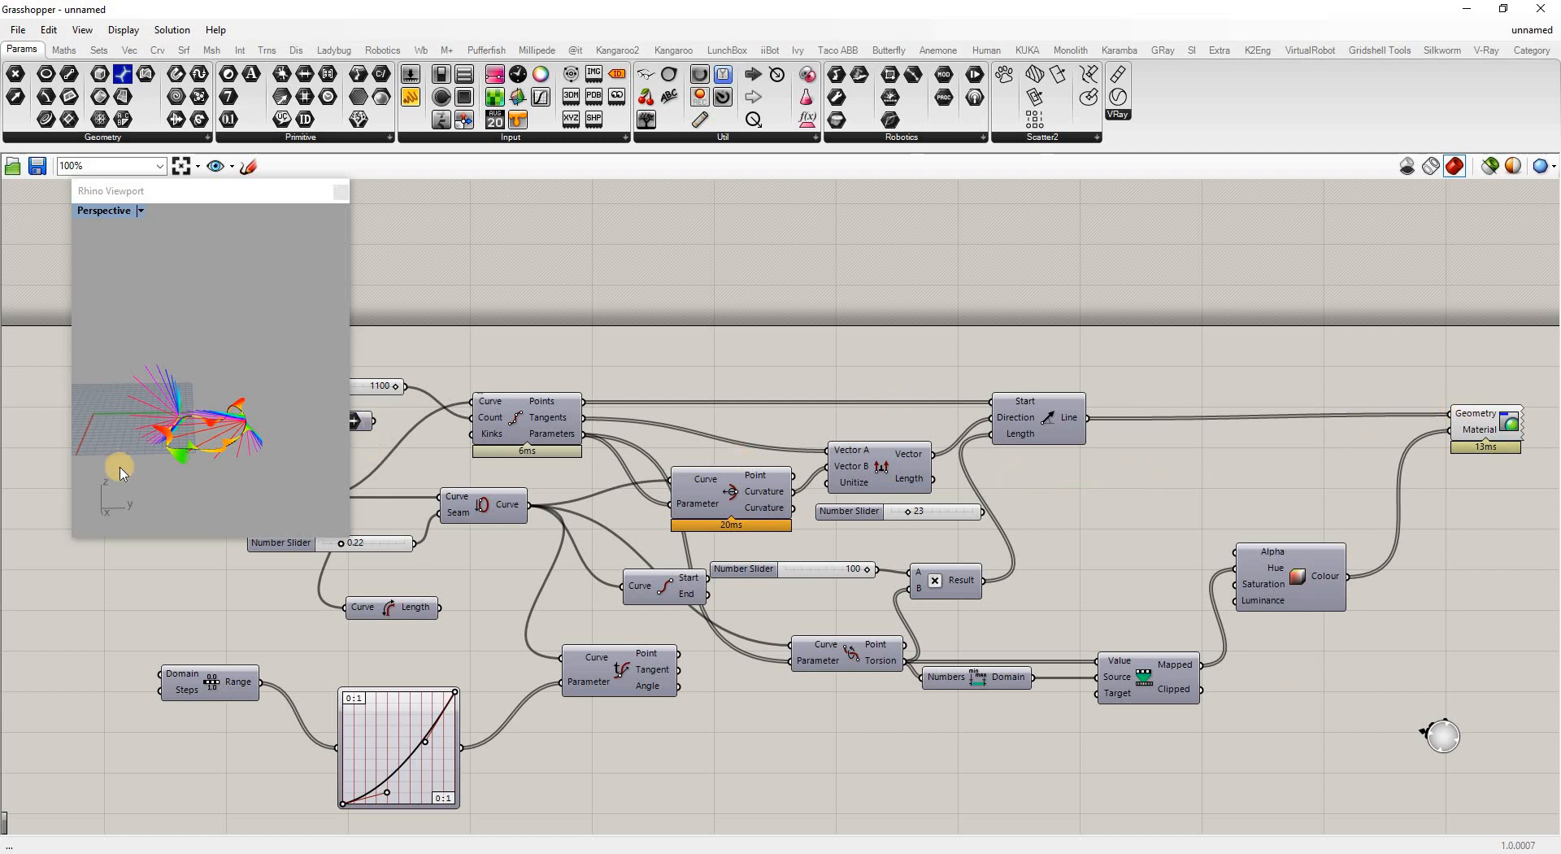
{"action": "scroll", "coordinate": [192, 443], "scroll_direction": "up", "scroll_amount": 3}
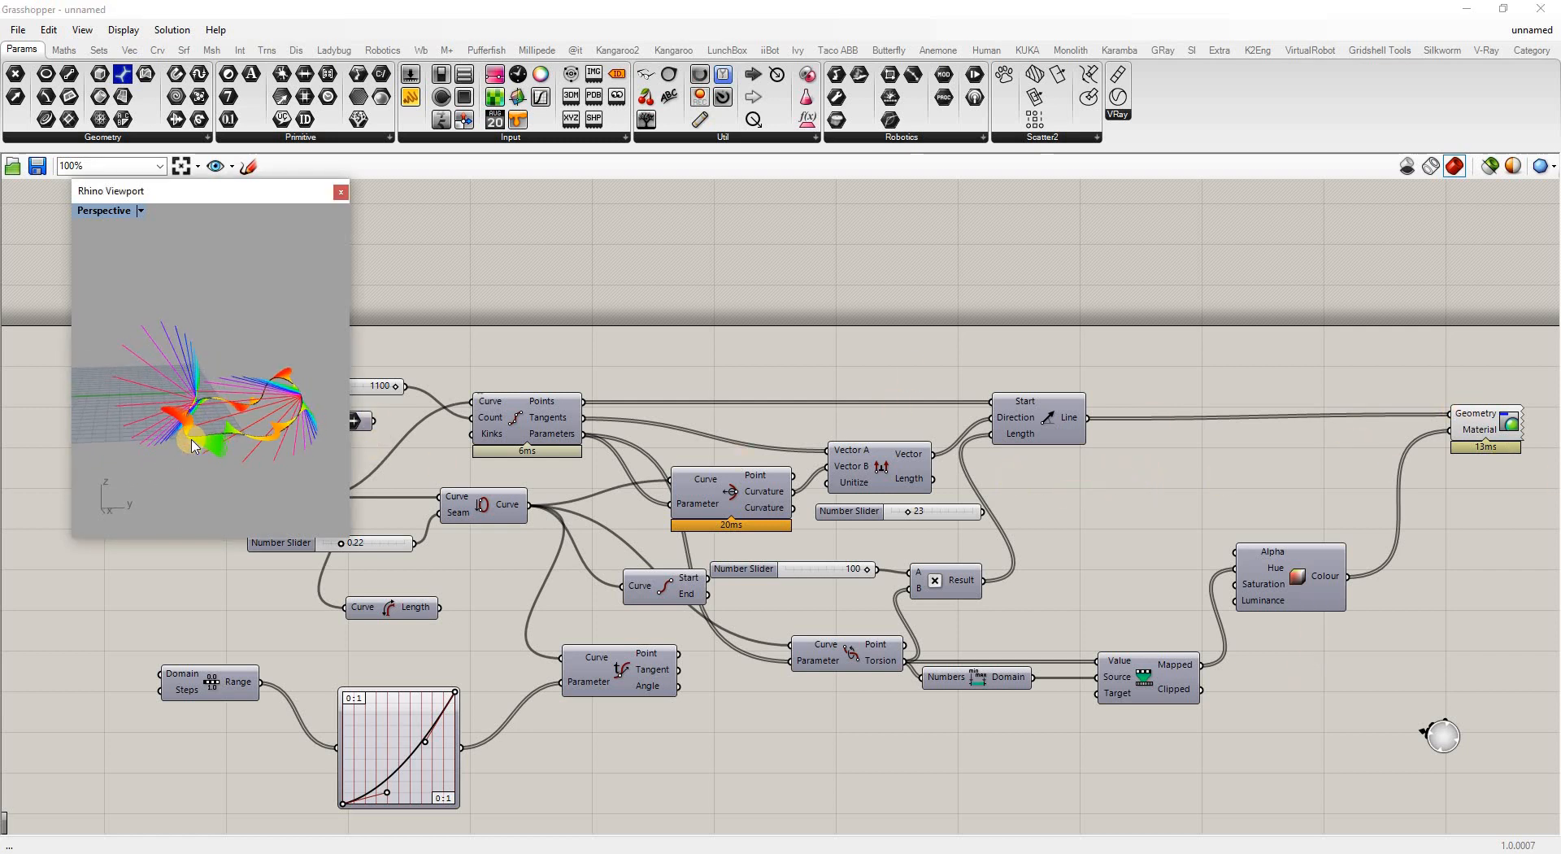